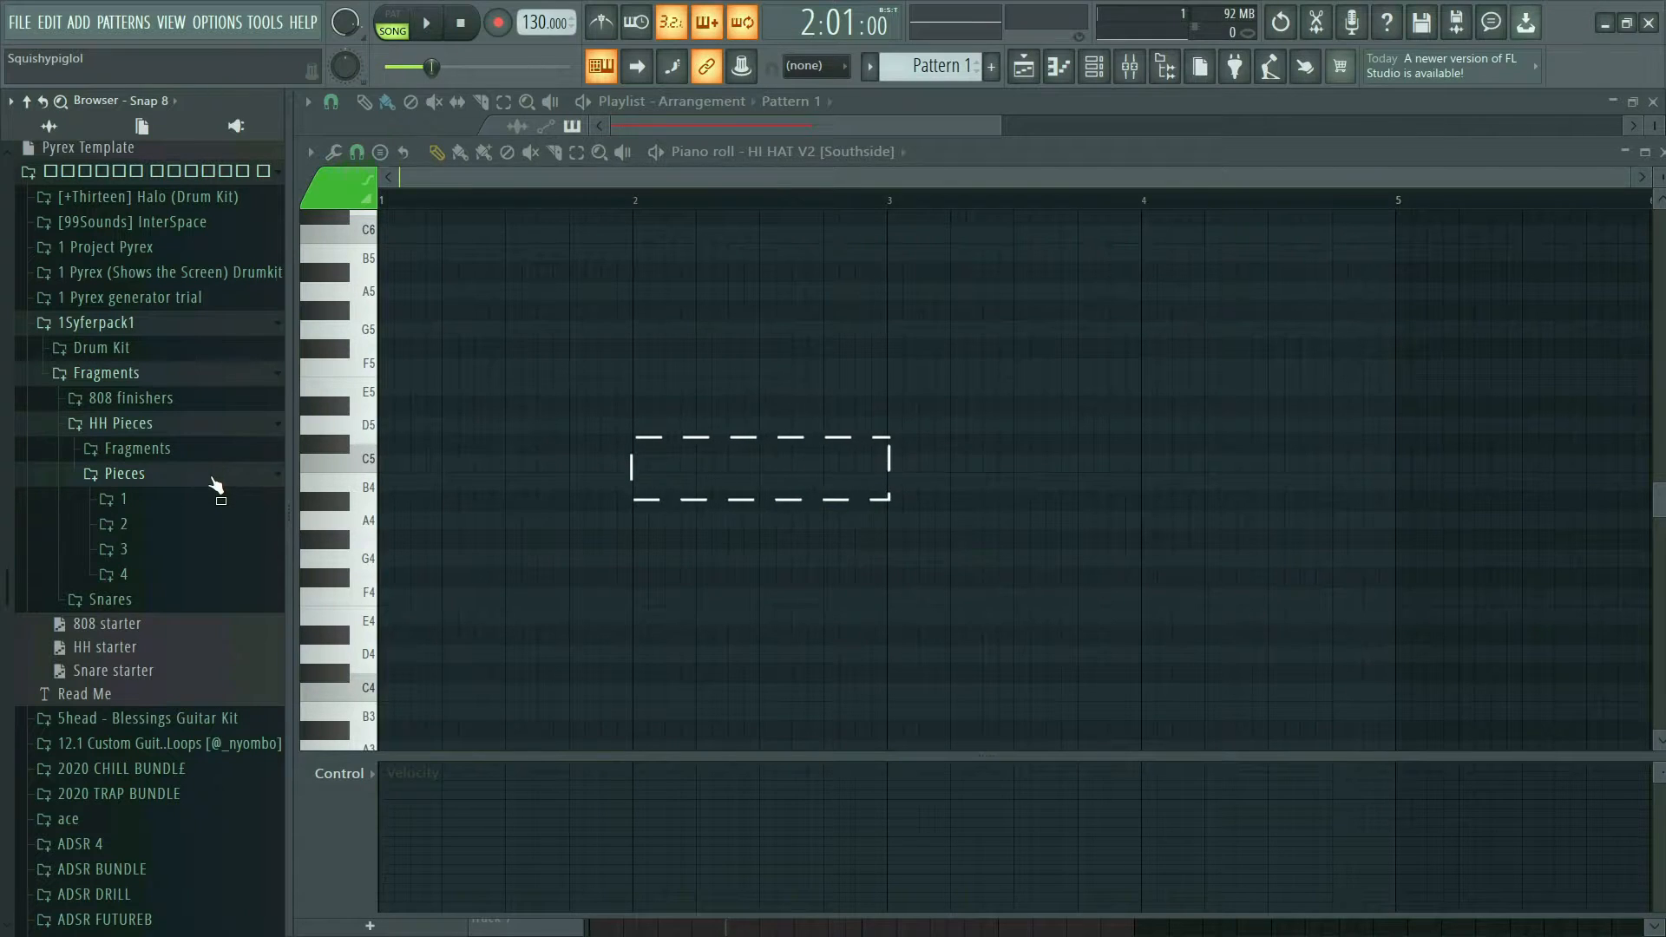
- Load a MIDI piece from hi-hat Pieces folder 2 into the HI HAT V2 piano roll and play it back
click(207, 525)
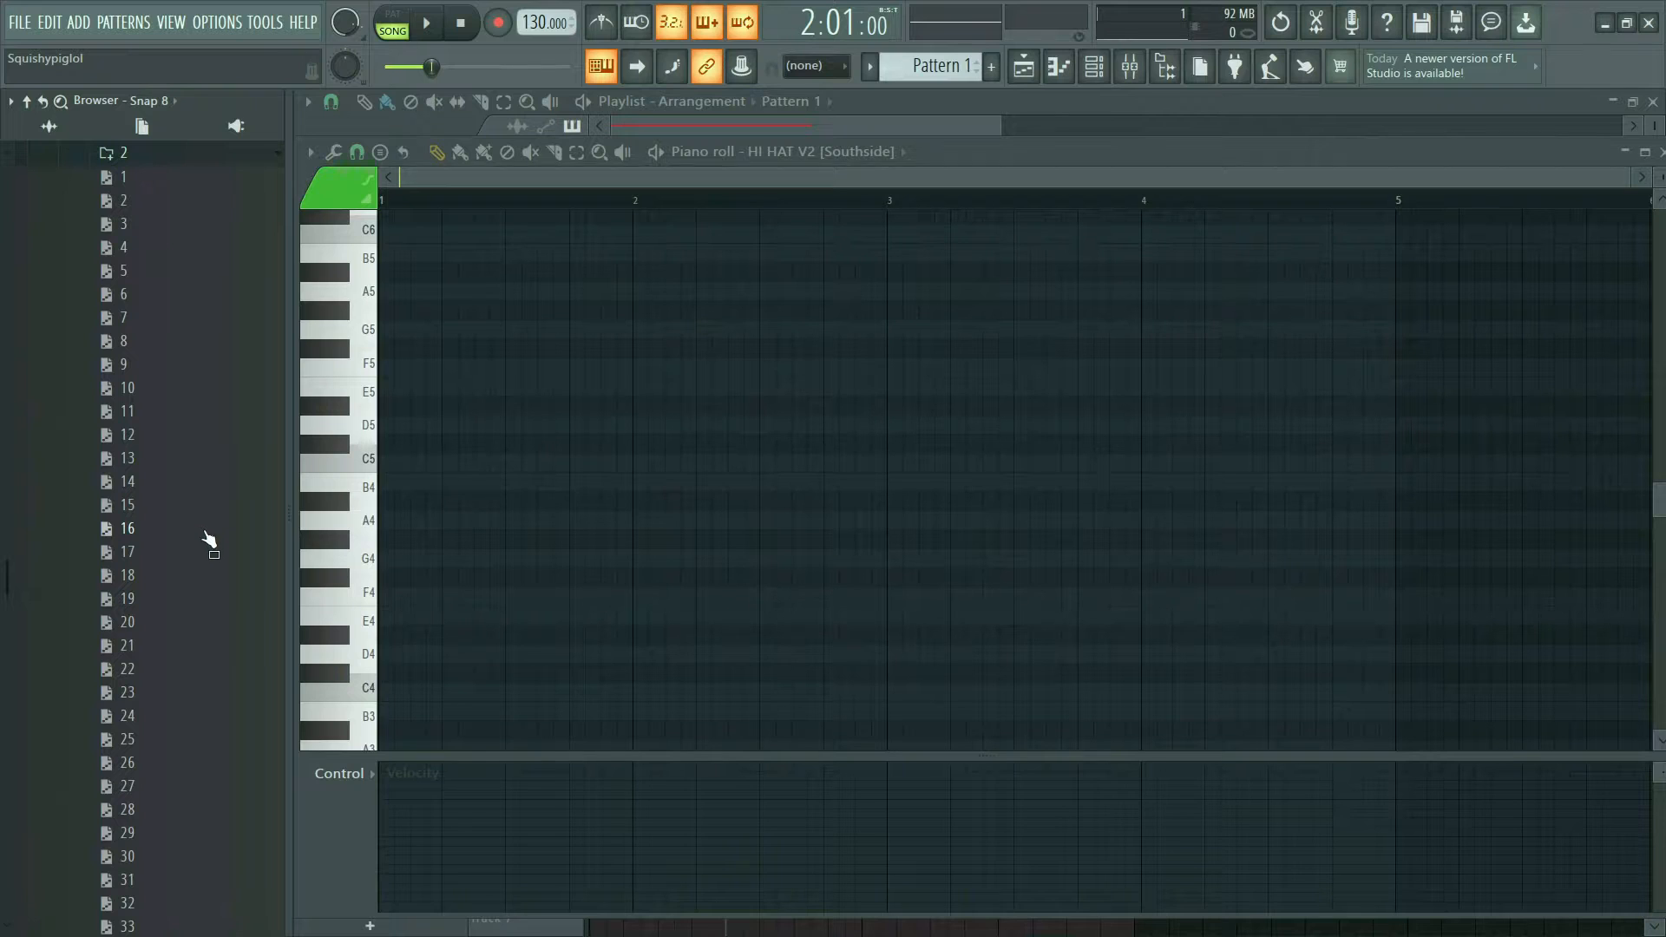
drag(201, 545, 576, 570)
key(space)
key(space)
- Load a MIDI piece from hi-hat Pieces folder 4 into the piano roll and play it from bar 4
click(123, 154)
scroll(130, 364, up, 4)
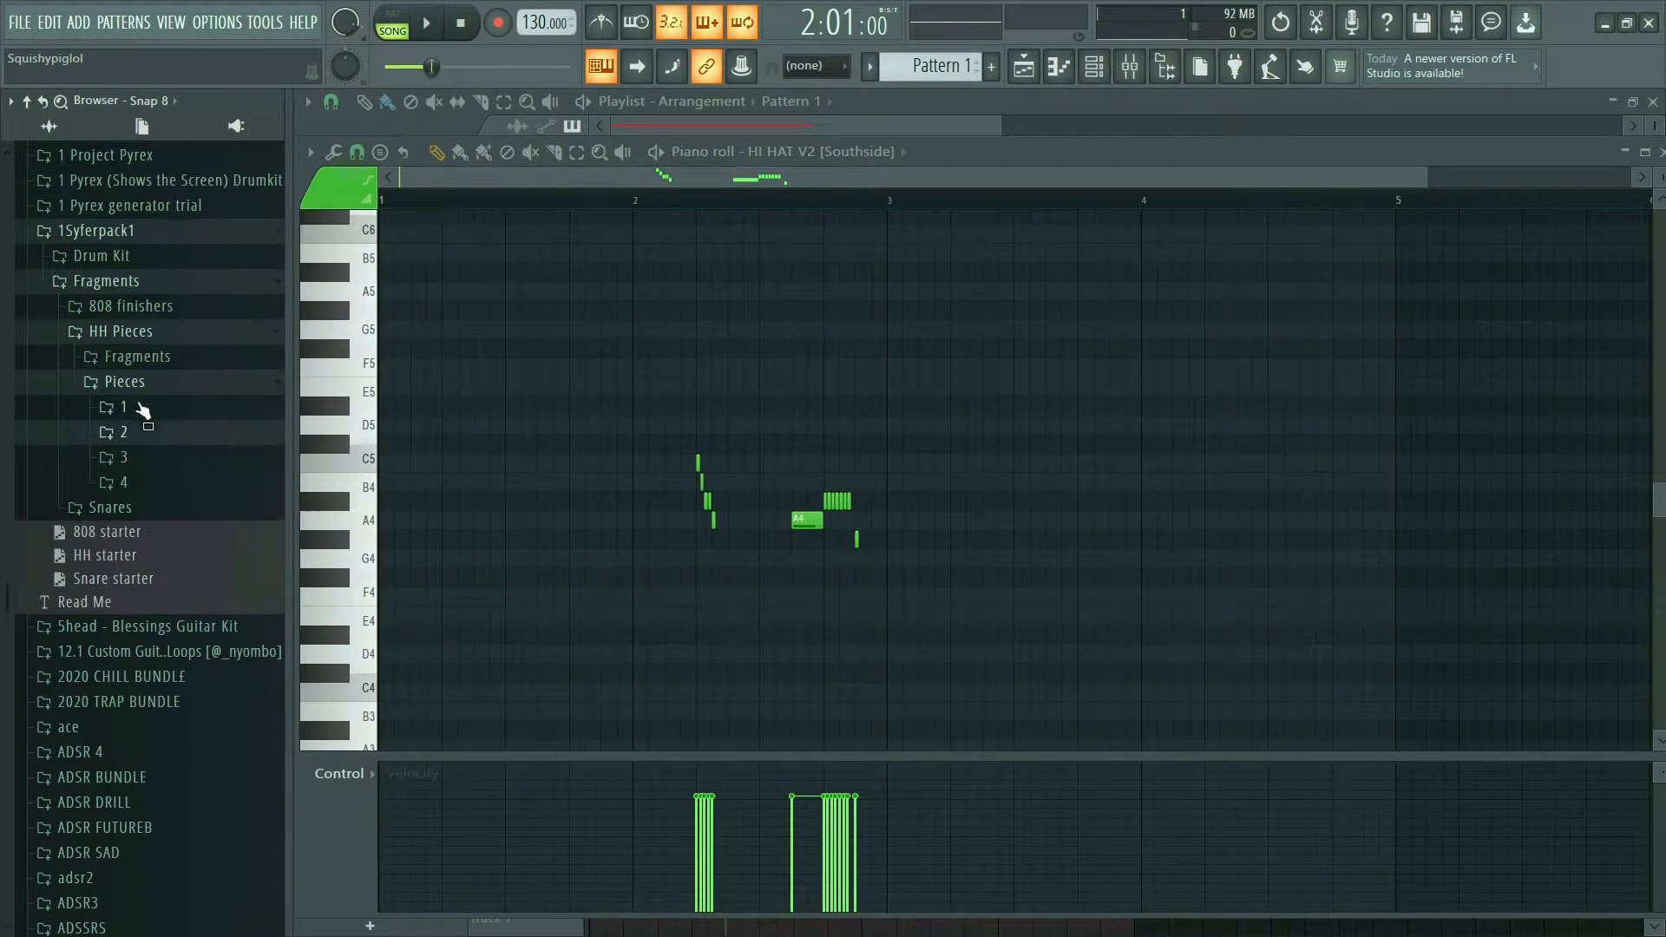
scroll(173, 564, up, 3)
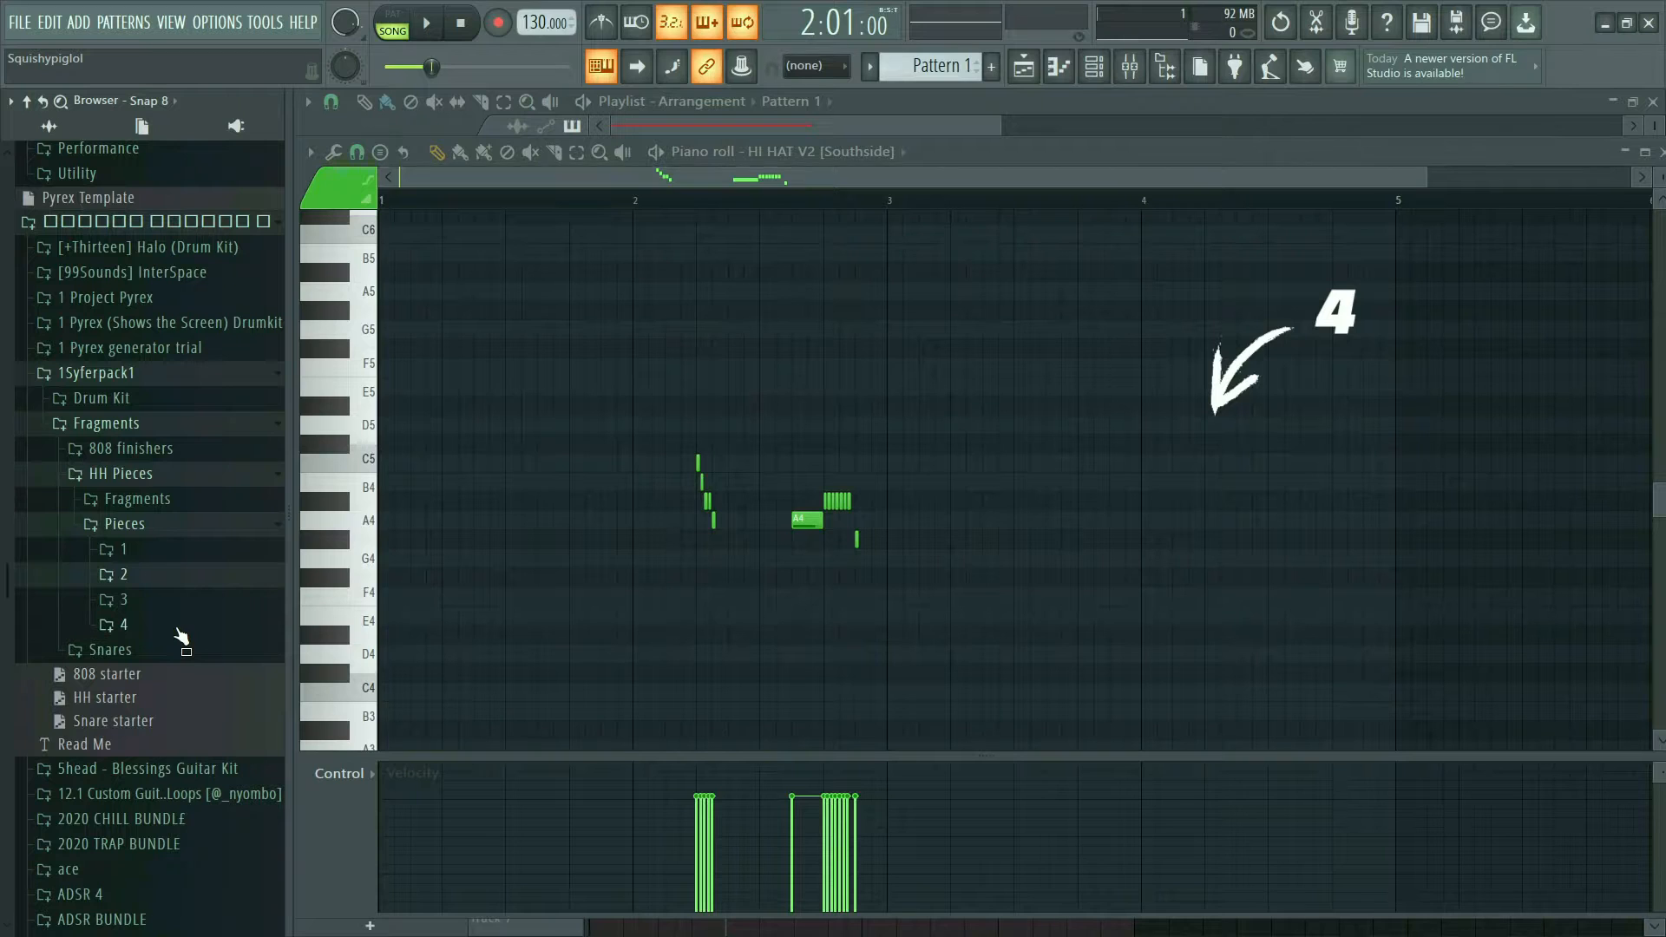
click(177, 628)
drag(165, 646, 632, 638)
click(1144, 201)
key(space)
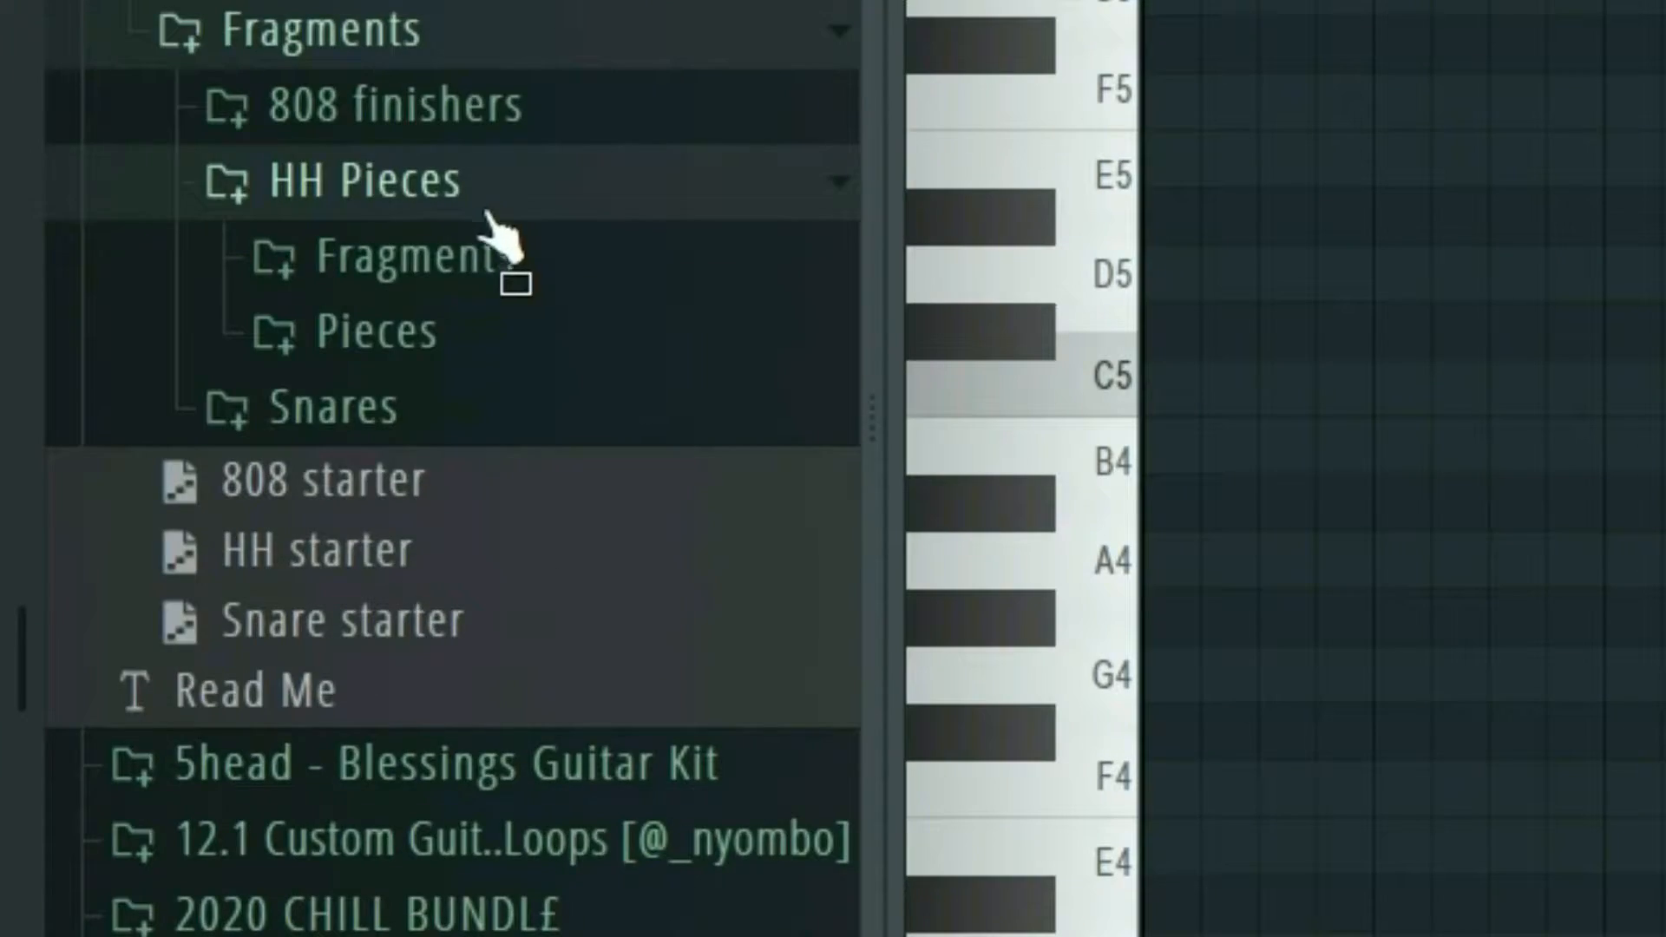
- Load the "8 descend" MIDI from the Beat 3 folder of the hi-hat Fragments into the piano roll and play it
scroll(499, 239, up, 3)
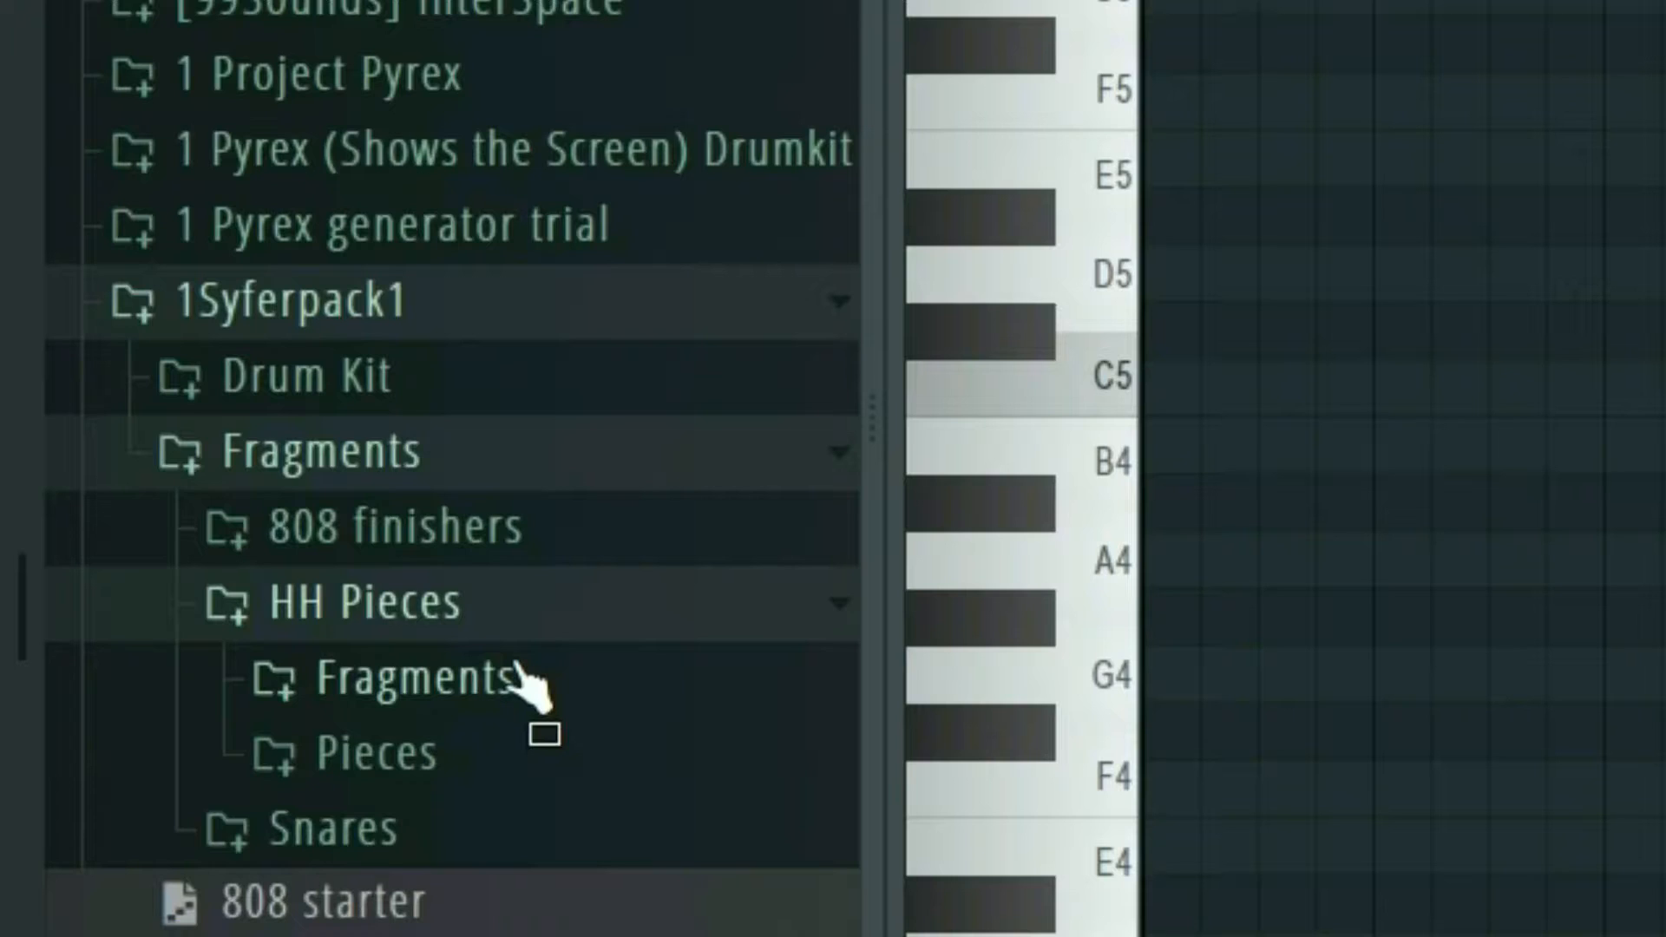
click(516, 681)
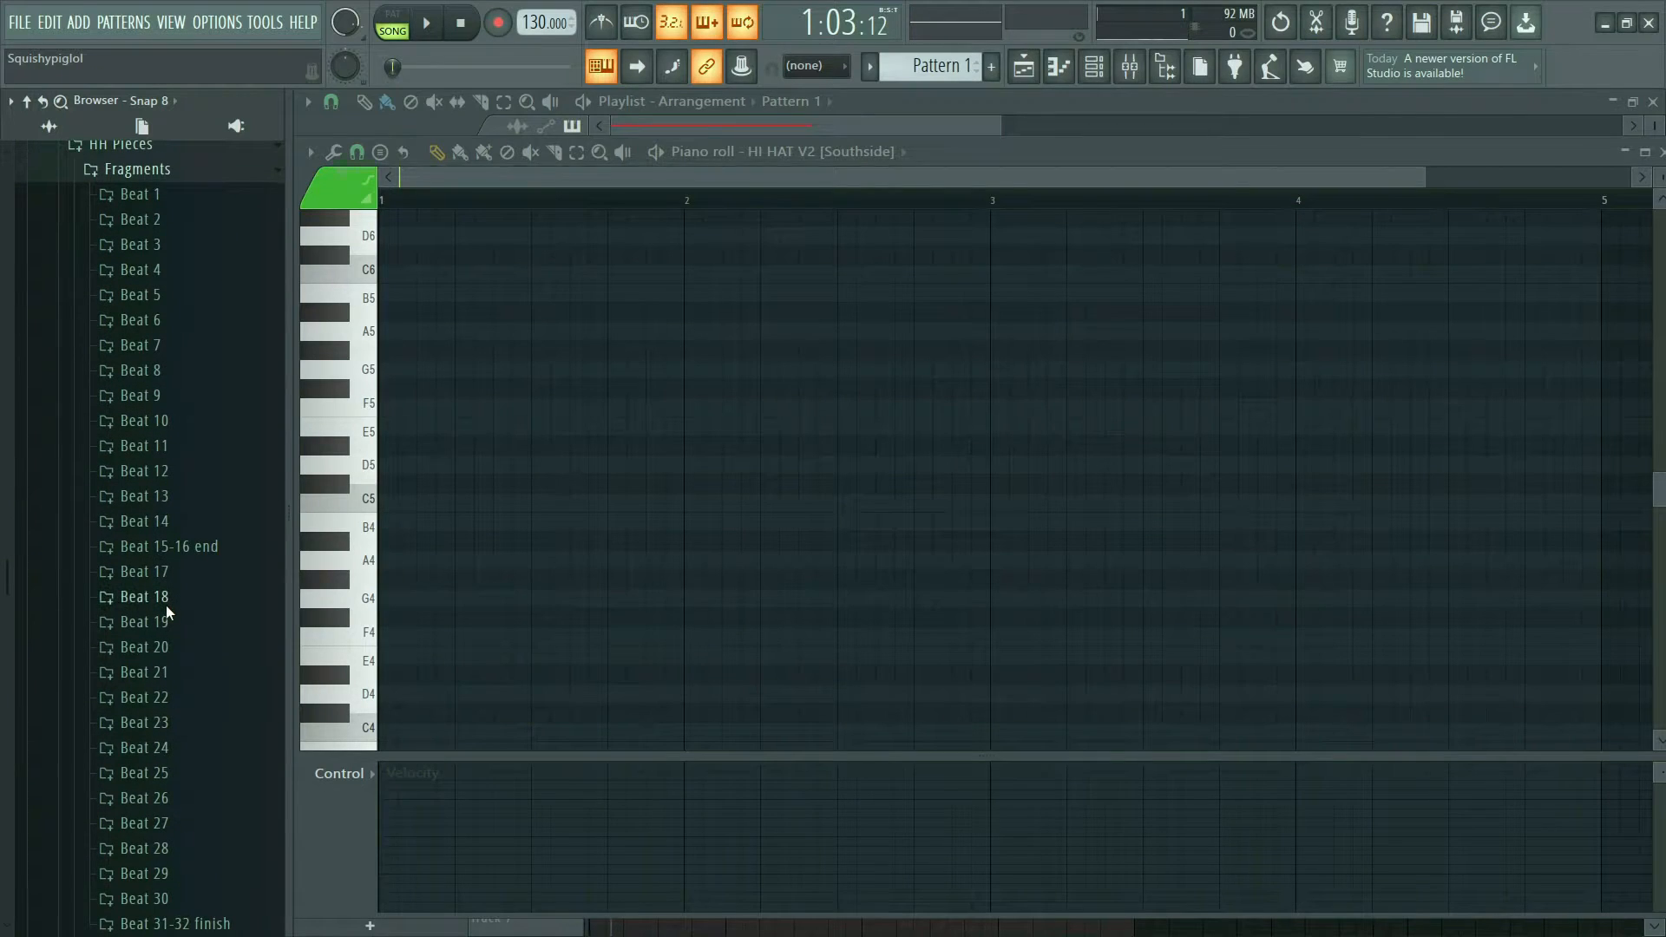
drag(166, 608, 173, 512)
drag(178, 458, 189, 433)
mouse_move(174, 252)
mouse_down()
mouse_move(163, 434)
mouse_move(528, 484)
mouse_up()
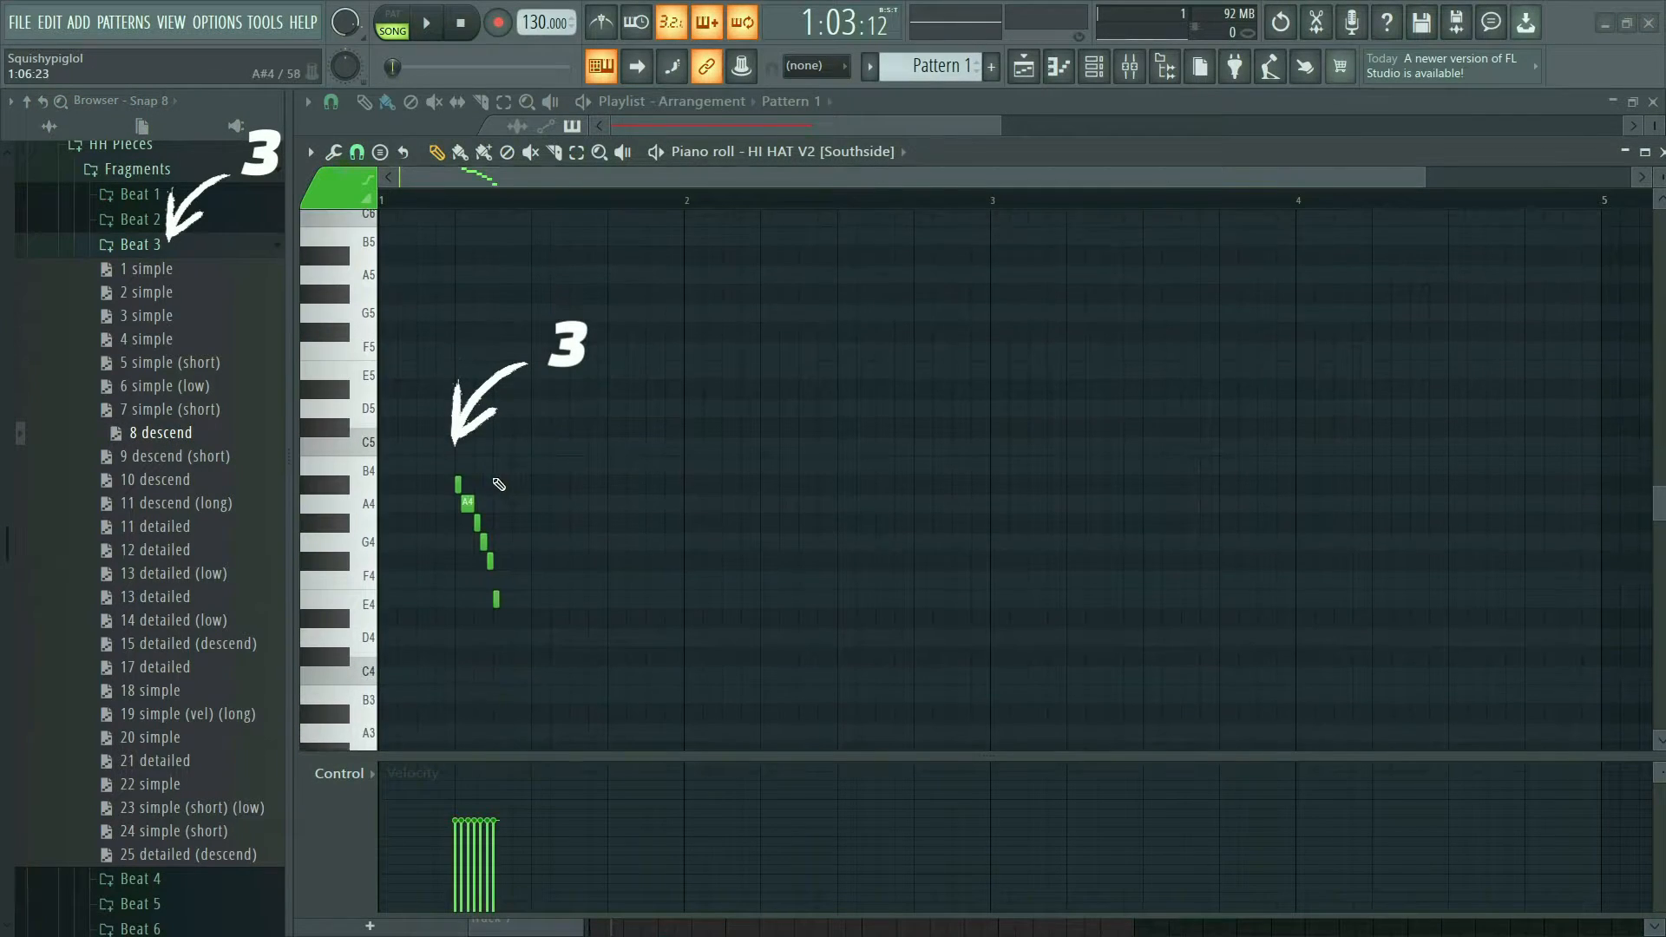
key(space)
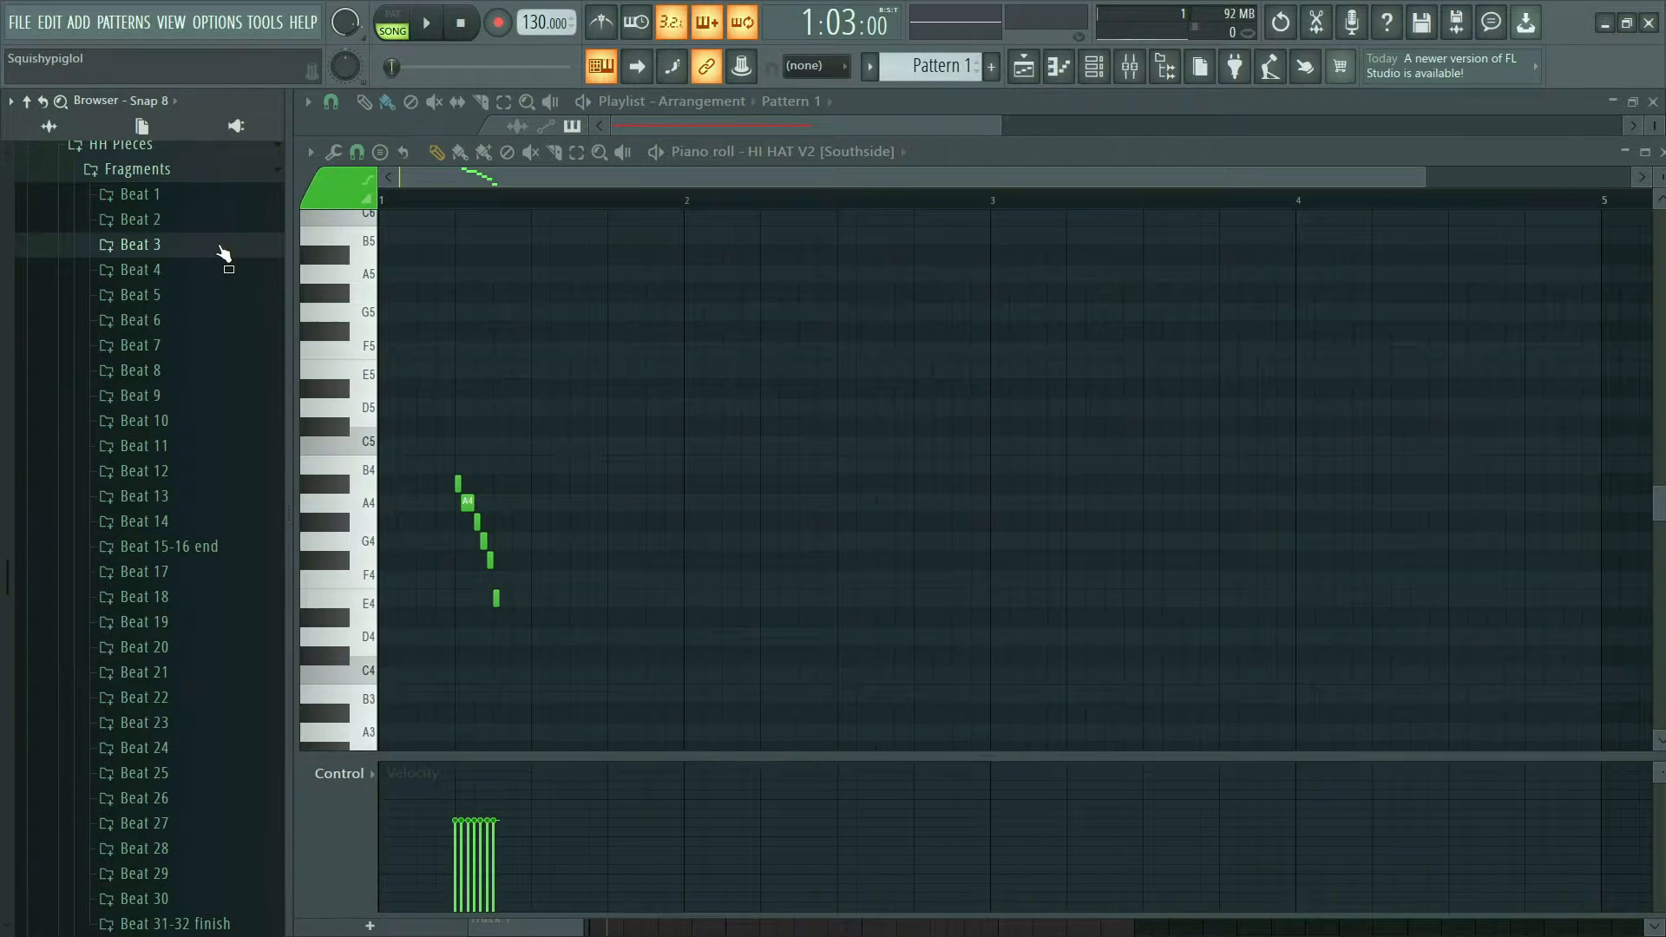
- Add a Beat 27 hi-hat fragment to the piano roll and play it back from bar 4
scroll(217, 259, down, 4)
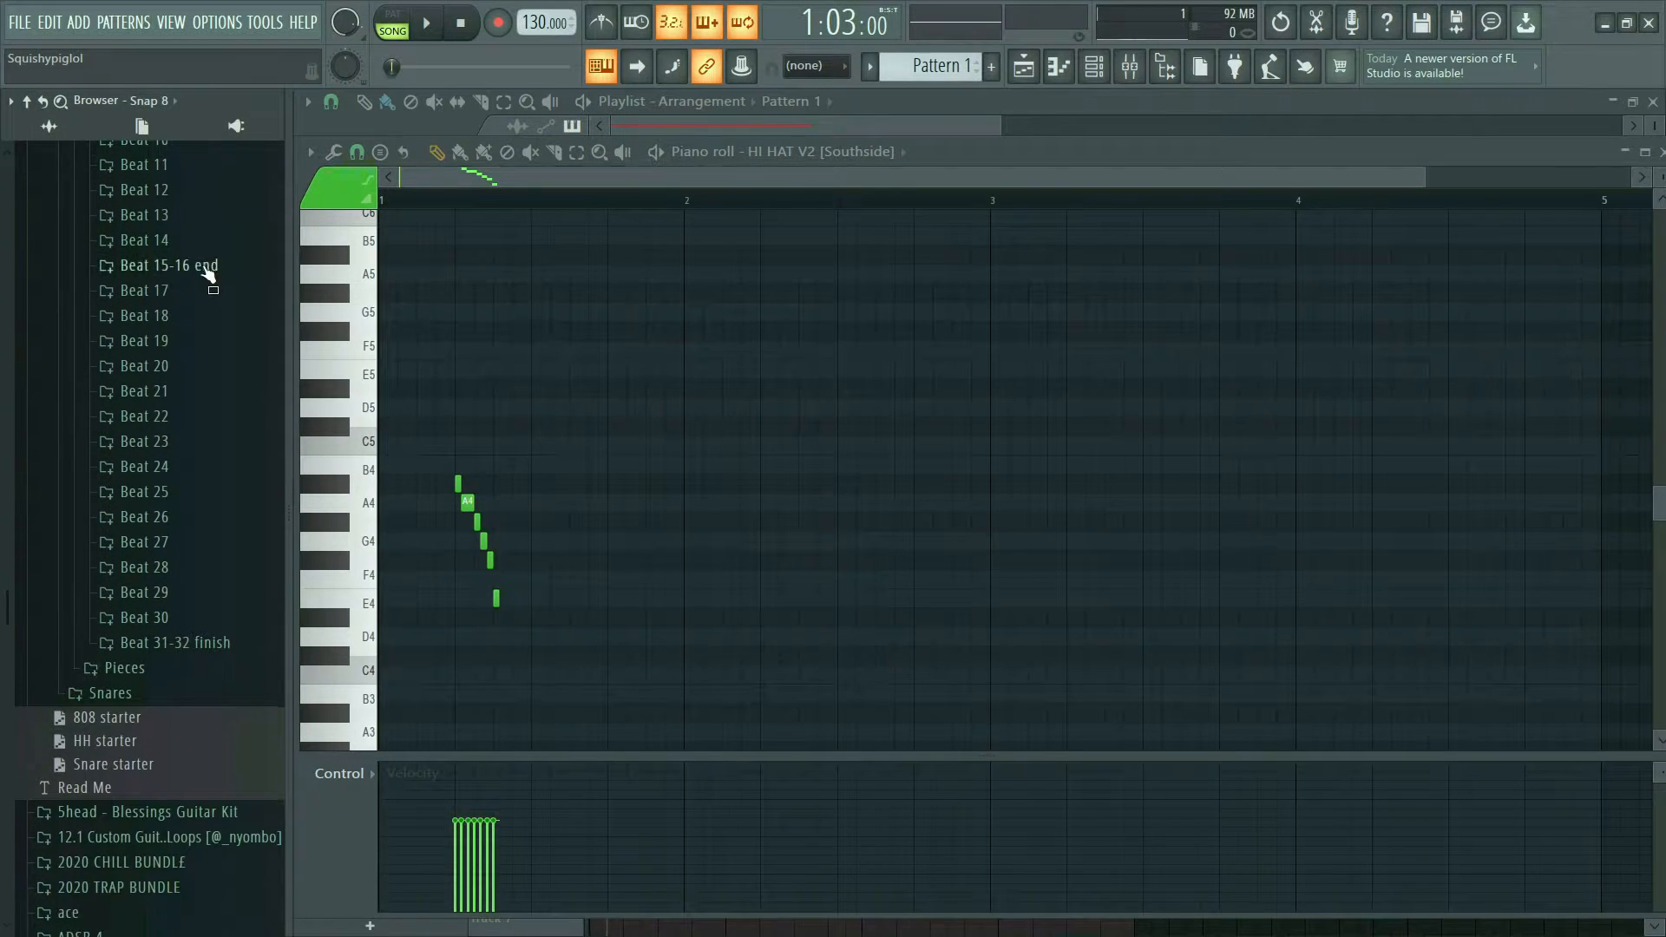
click(164, 542)
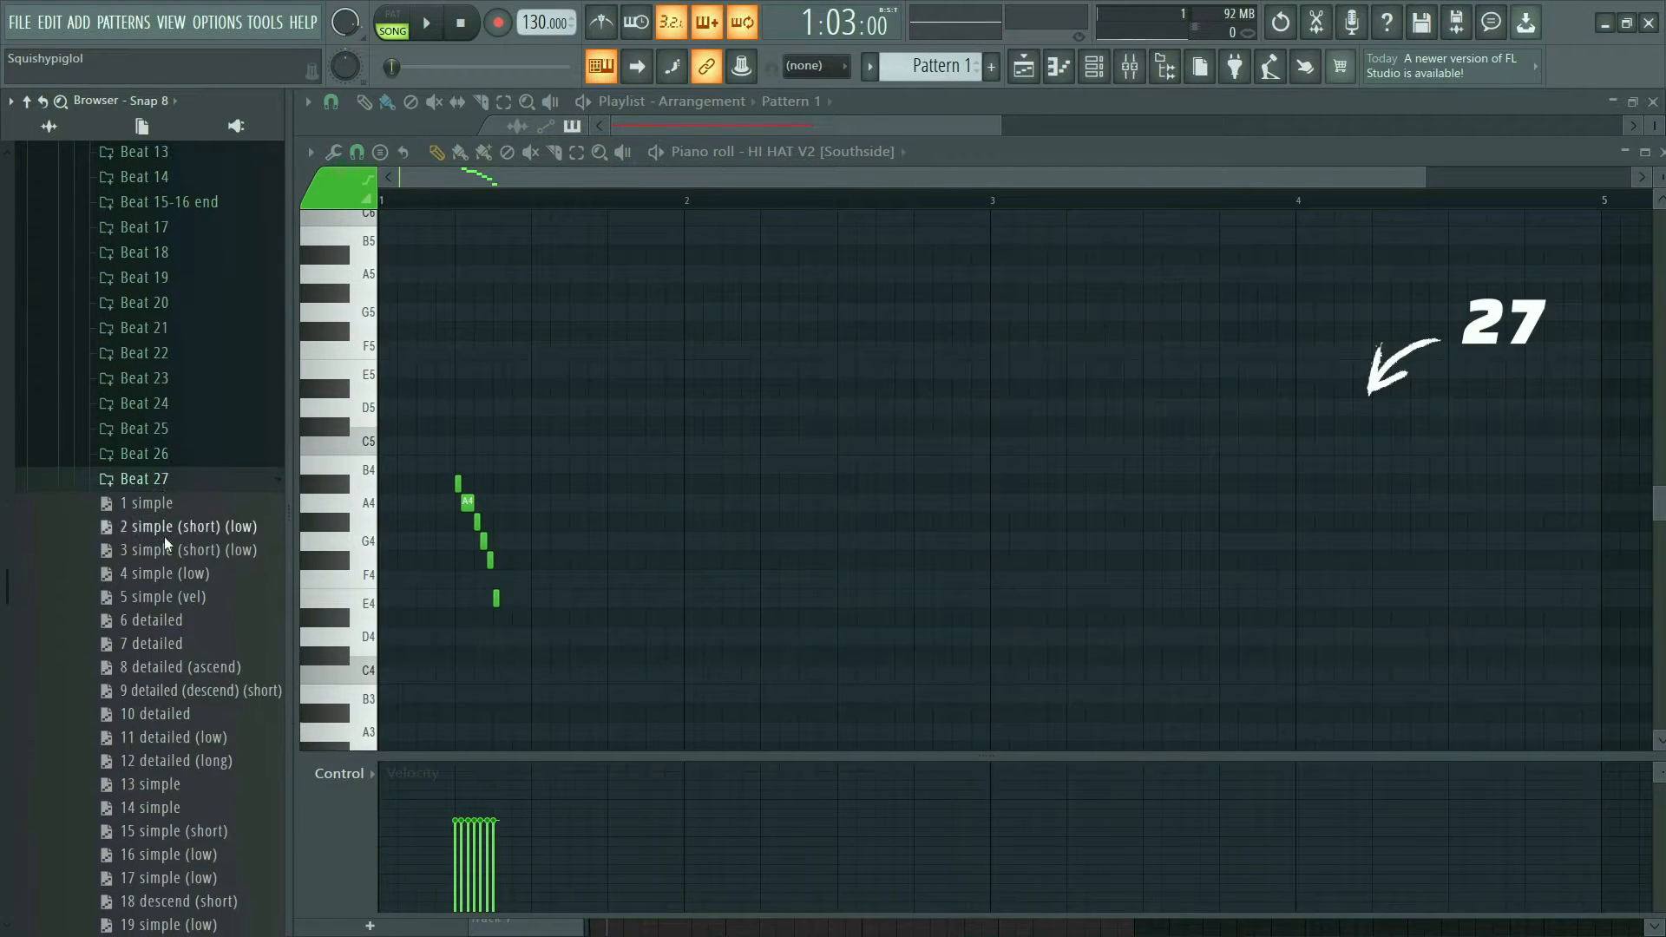
drag(173, 581, 1377, 327)
click(1296, 205)
key(space)
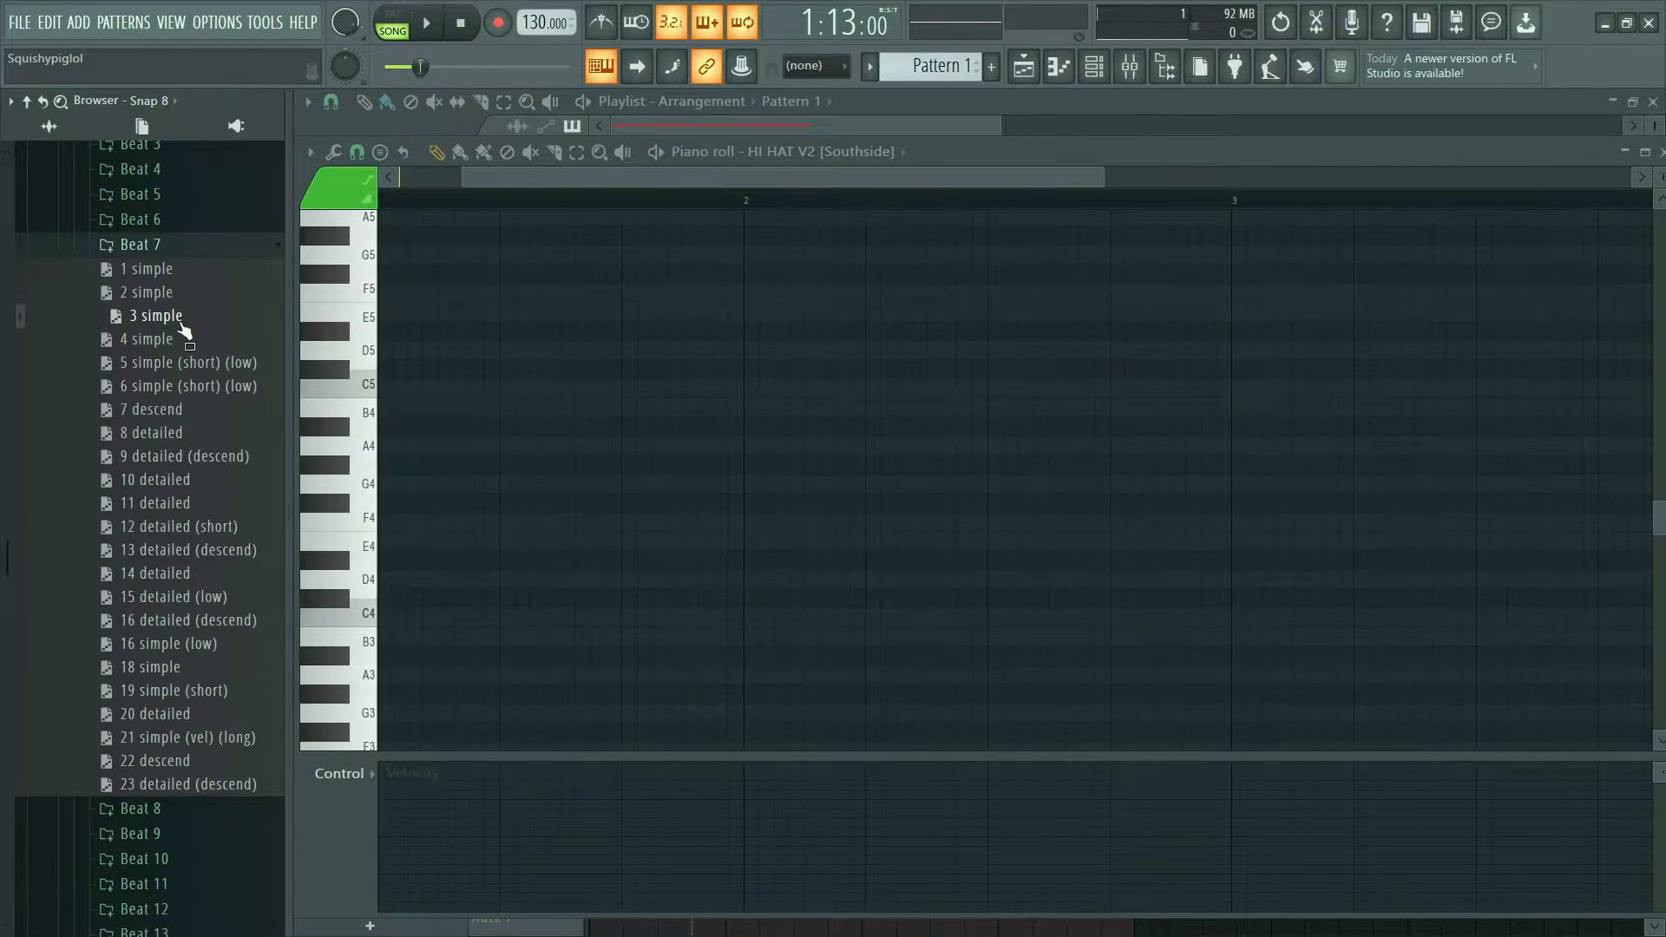
- Load the Beat 7 fragments "3 simple" and "7 descend" into the piano roll one after the other and play them
drag(184, 330, 503, 457)
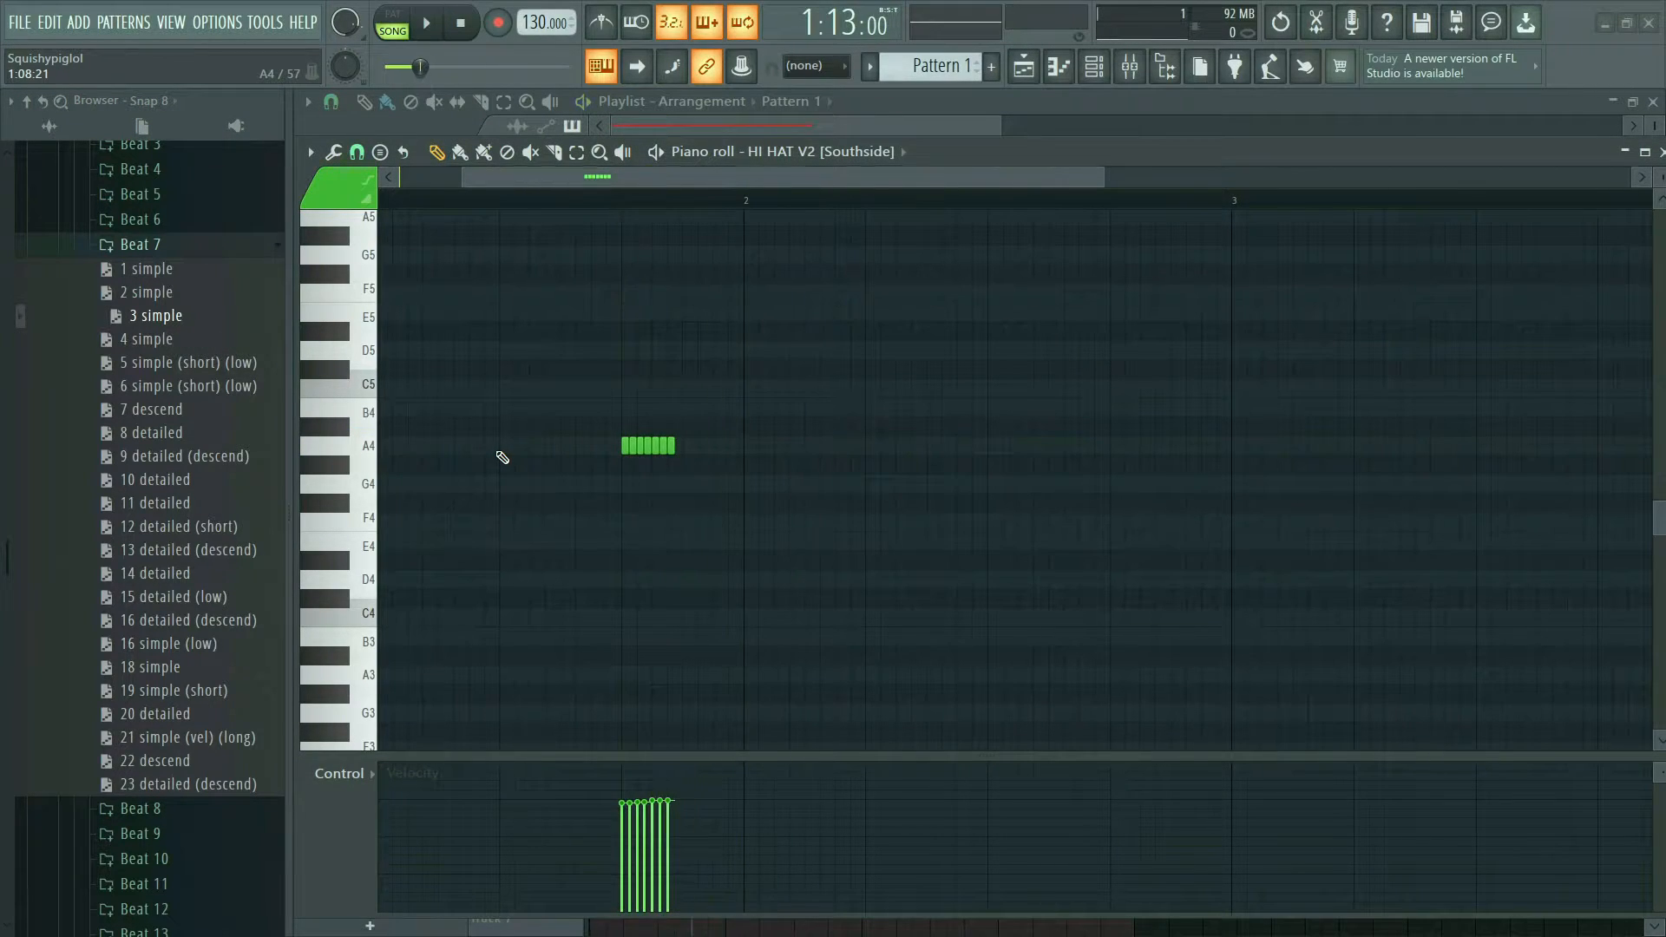
drag(211, 507, 506, 537)
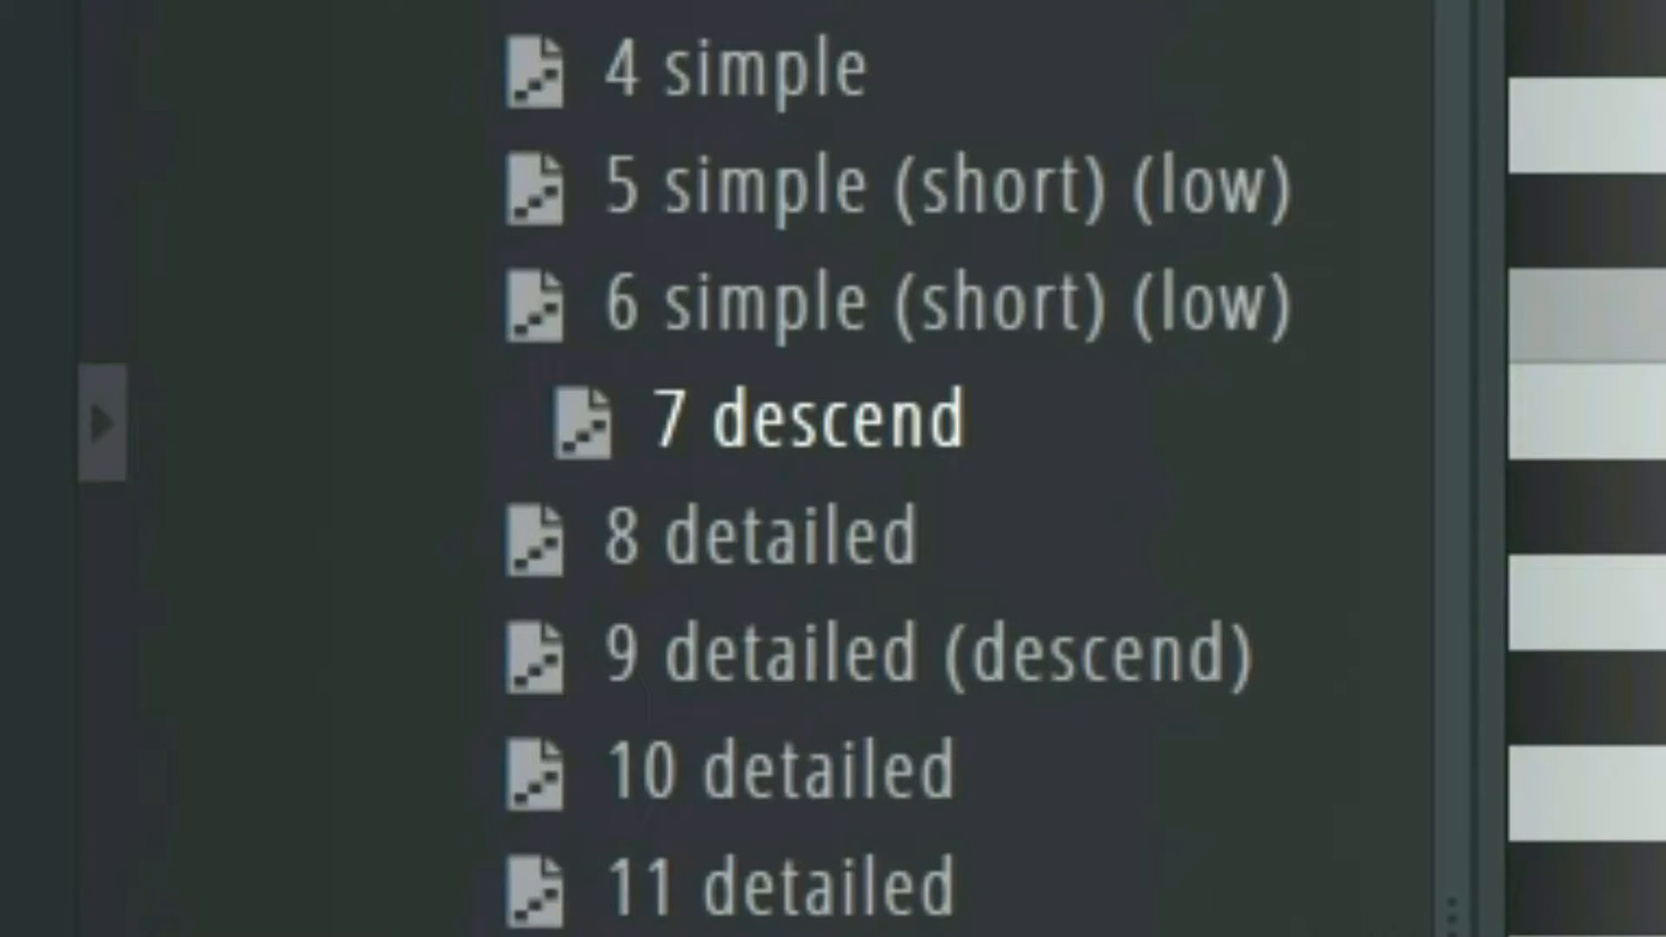
key(space)
key(space)
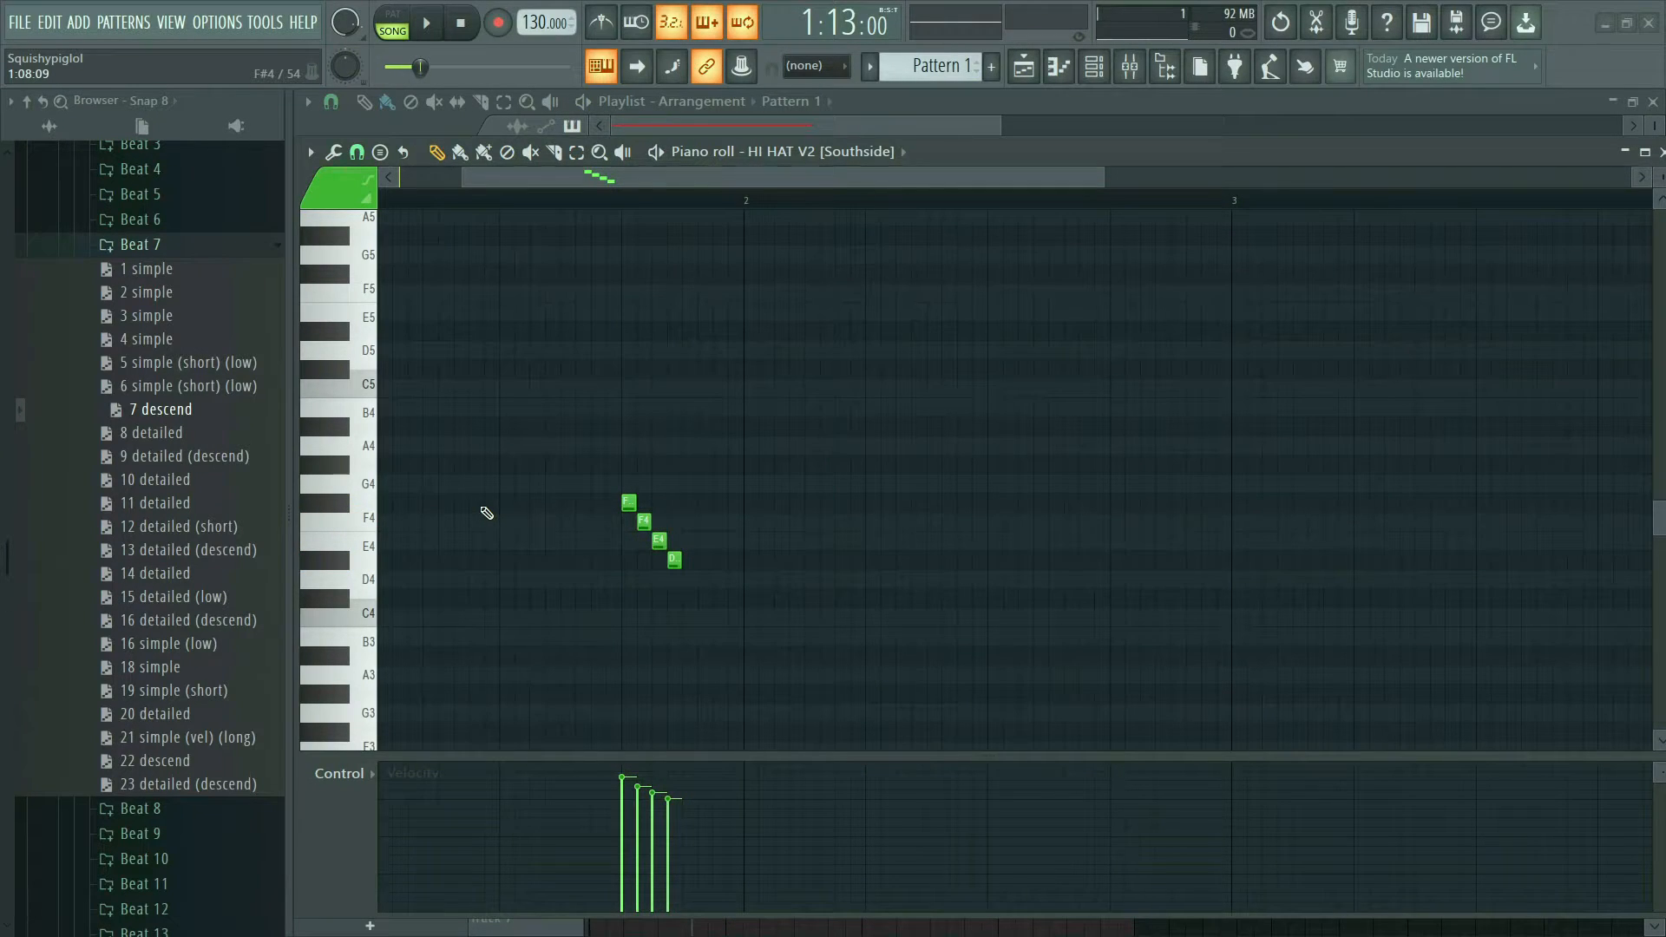
- Audition Beat 7's "21 simple (vel) (long)" and "12 detailed (short)" and Beat 9's "7 simple (vel)" hi-hat fragments
key(space)
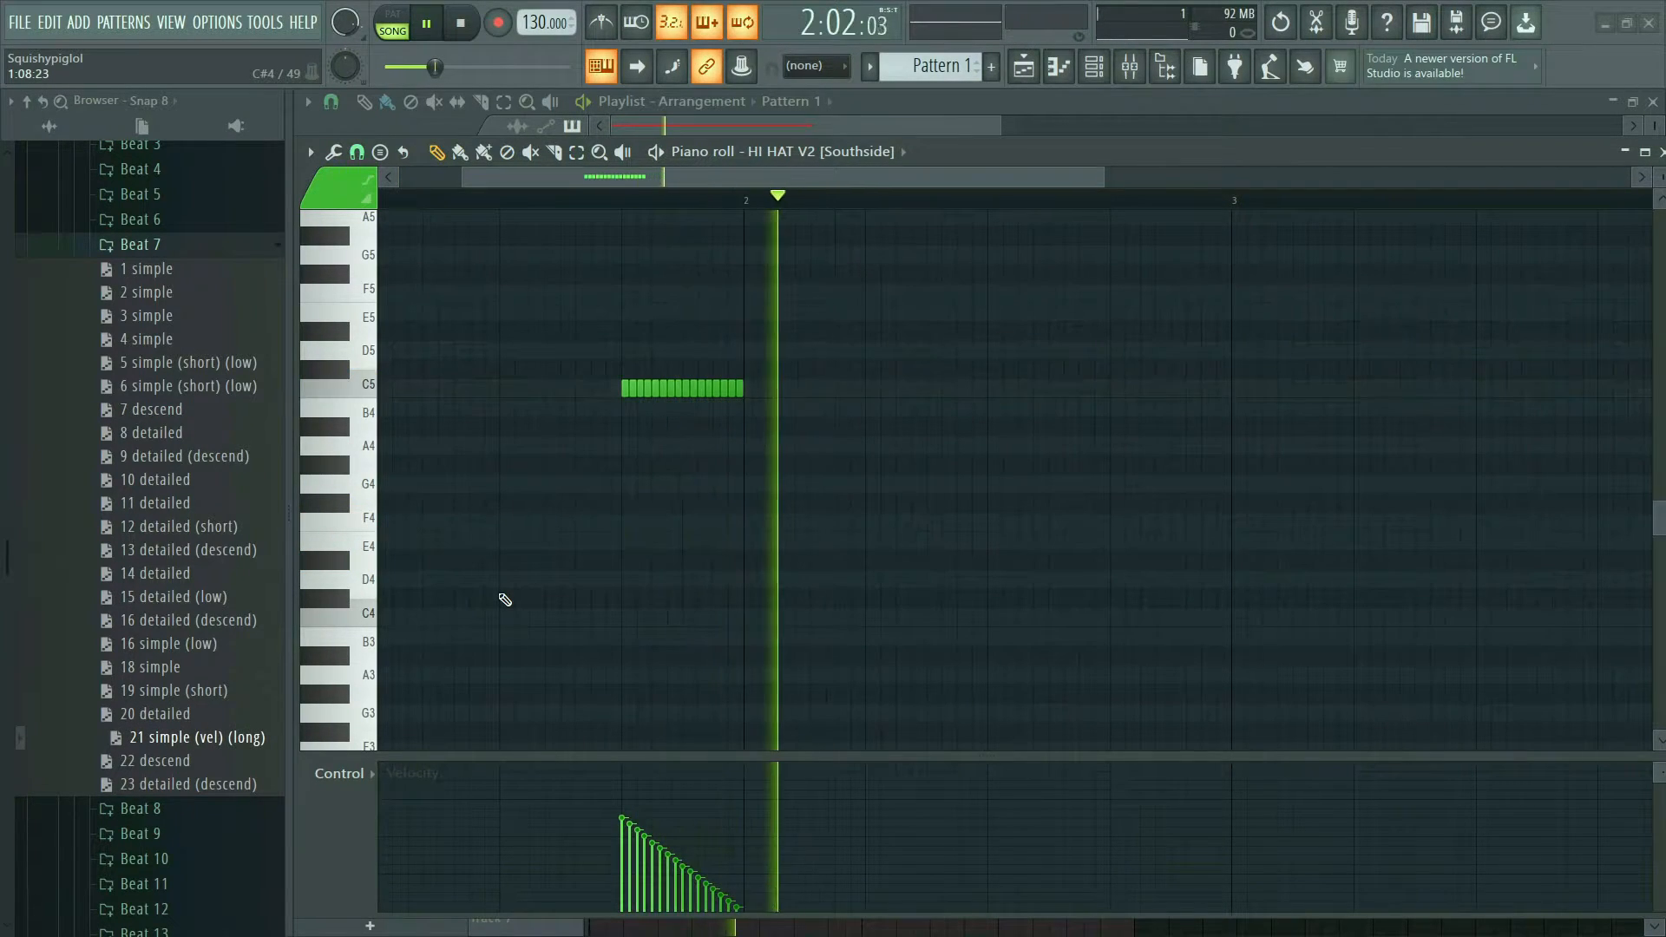
key(space)
key(space)
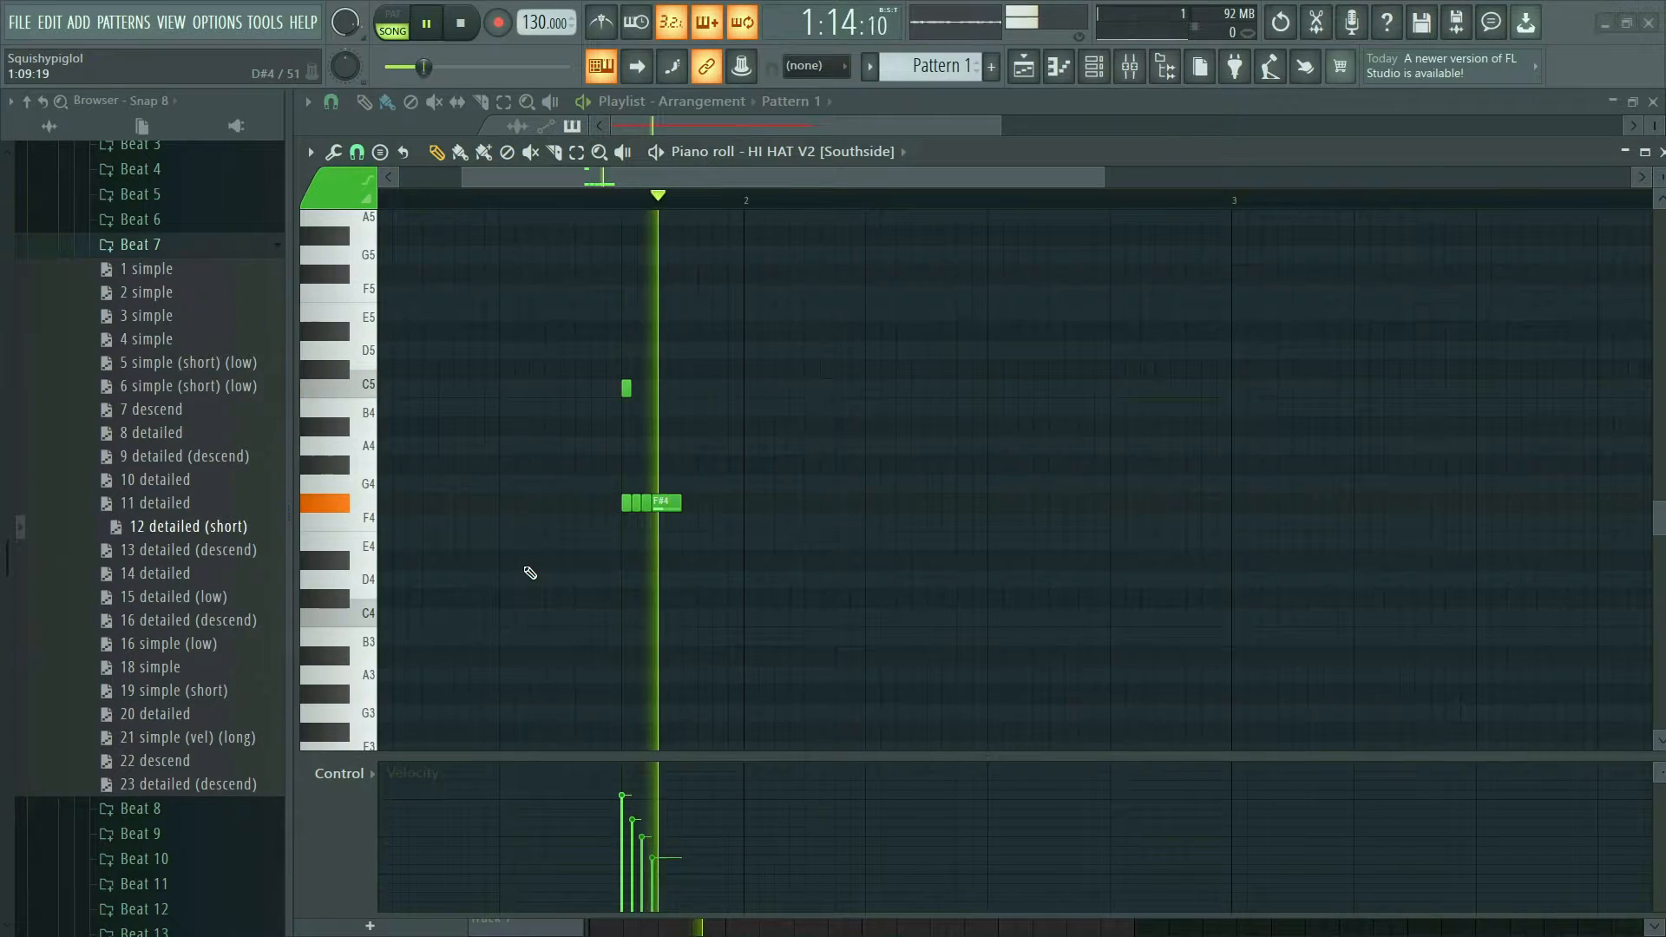
key(space)
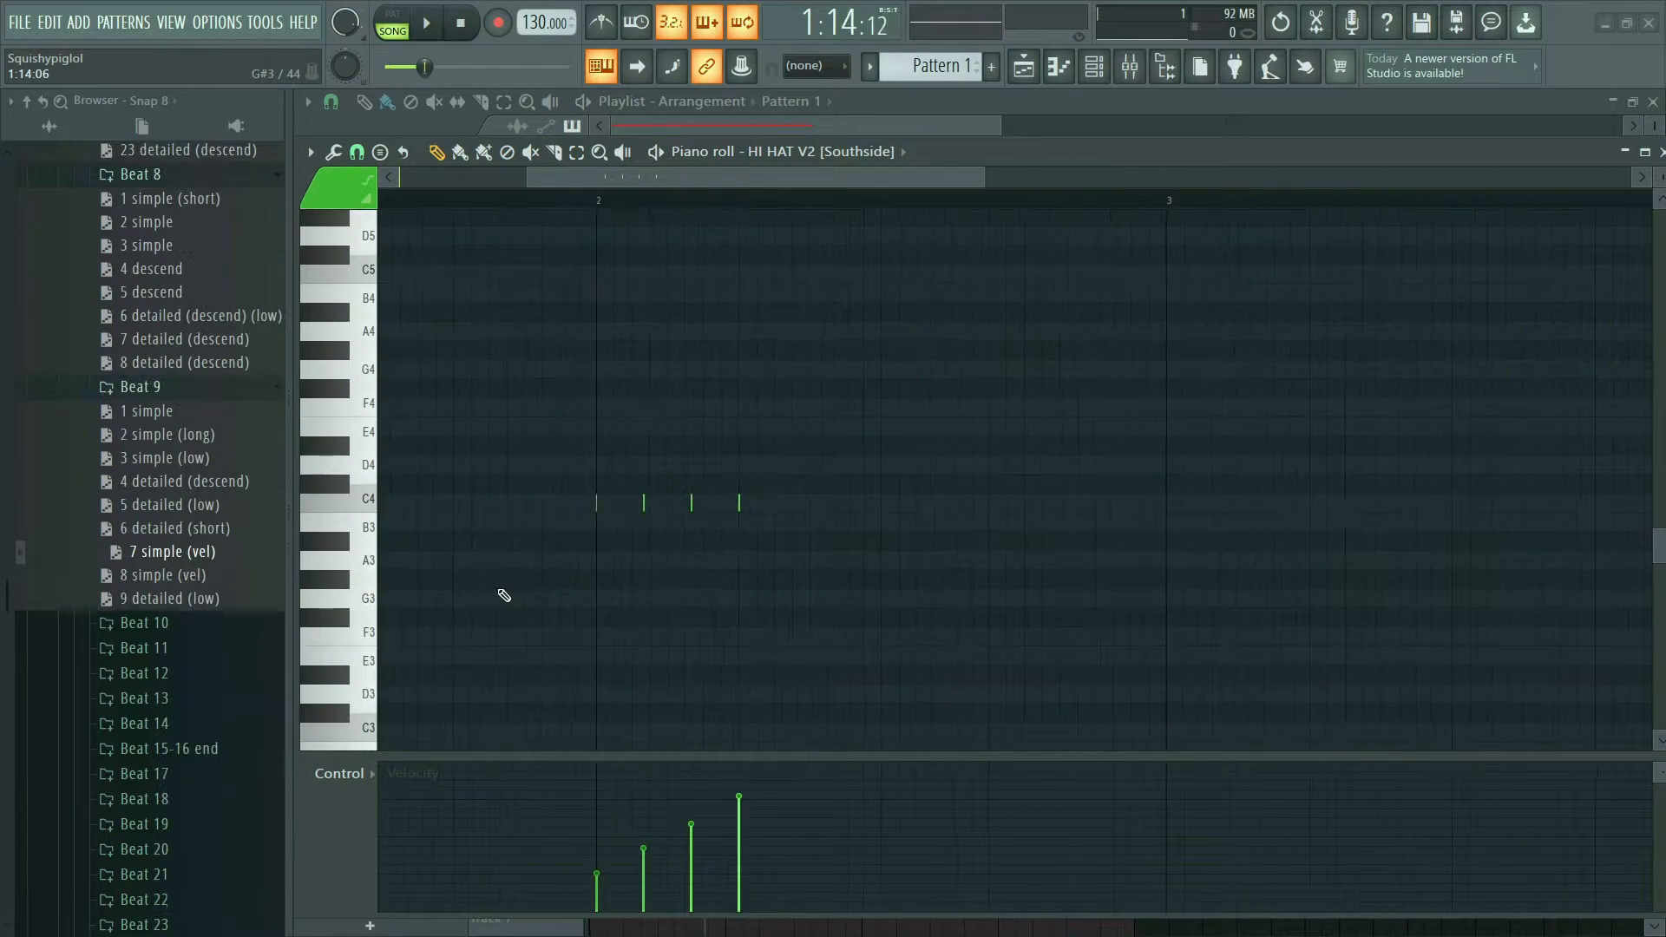
key(space)
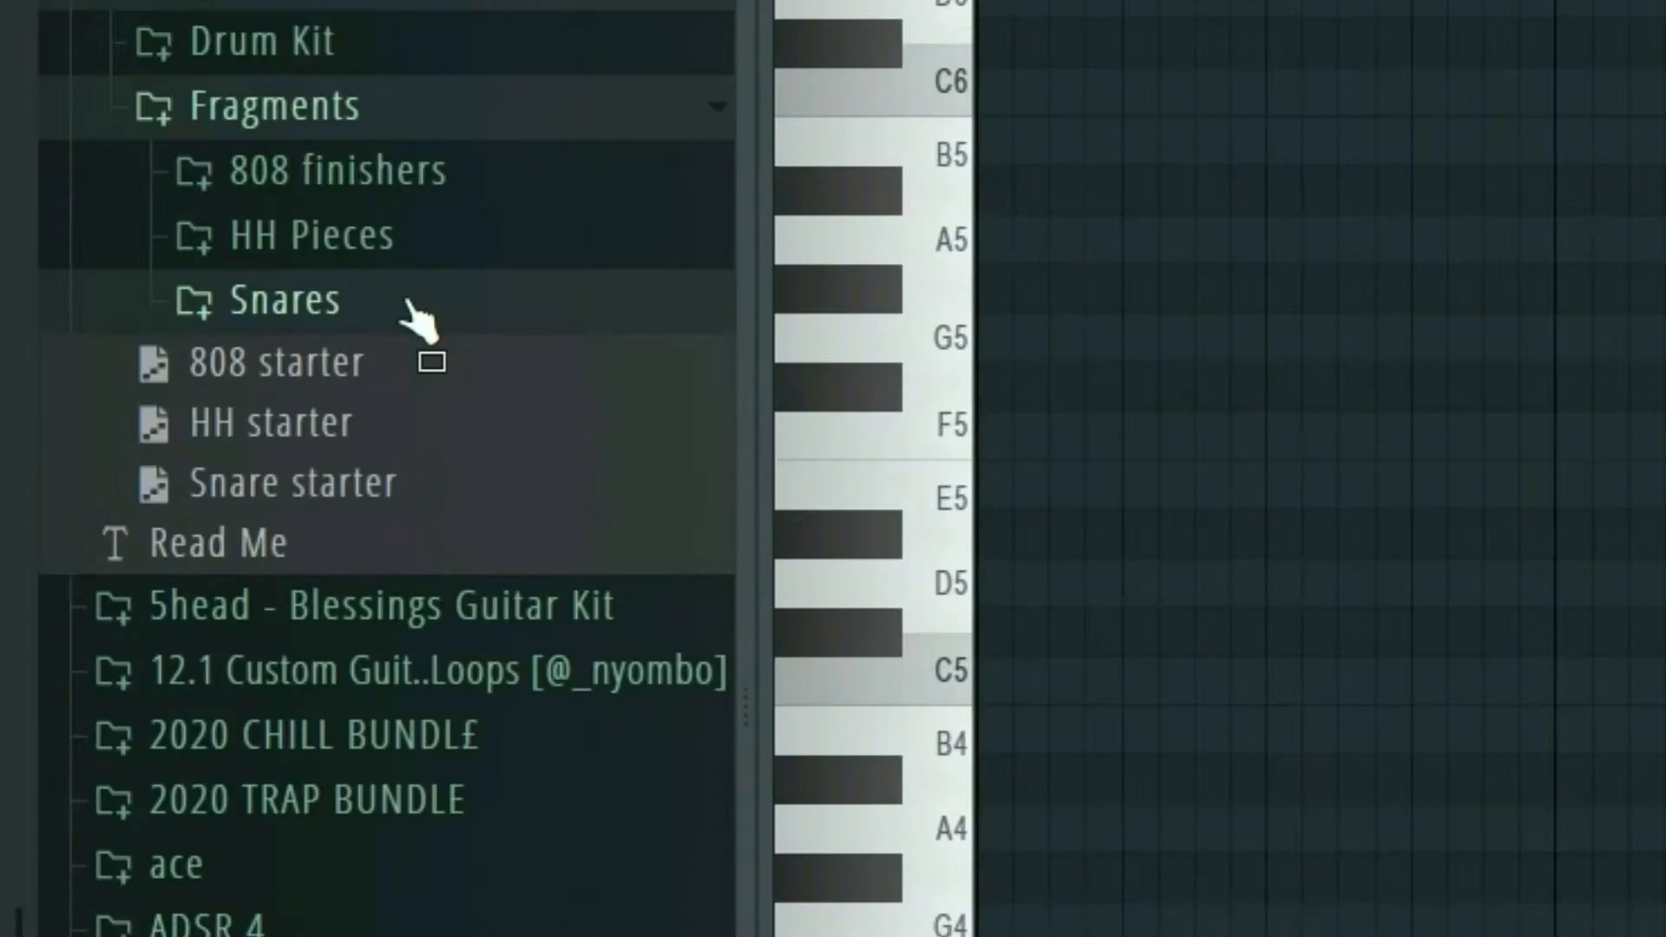
- Load a snare MIDI from Snares folder 4 into the piano roll and play it back from bar 4
click(162, 125)
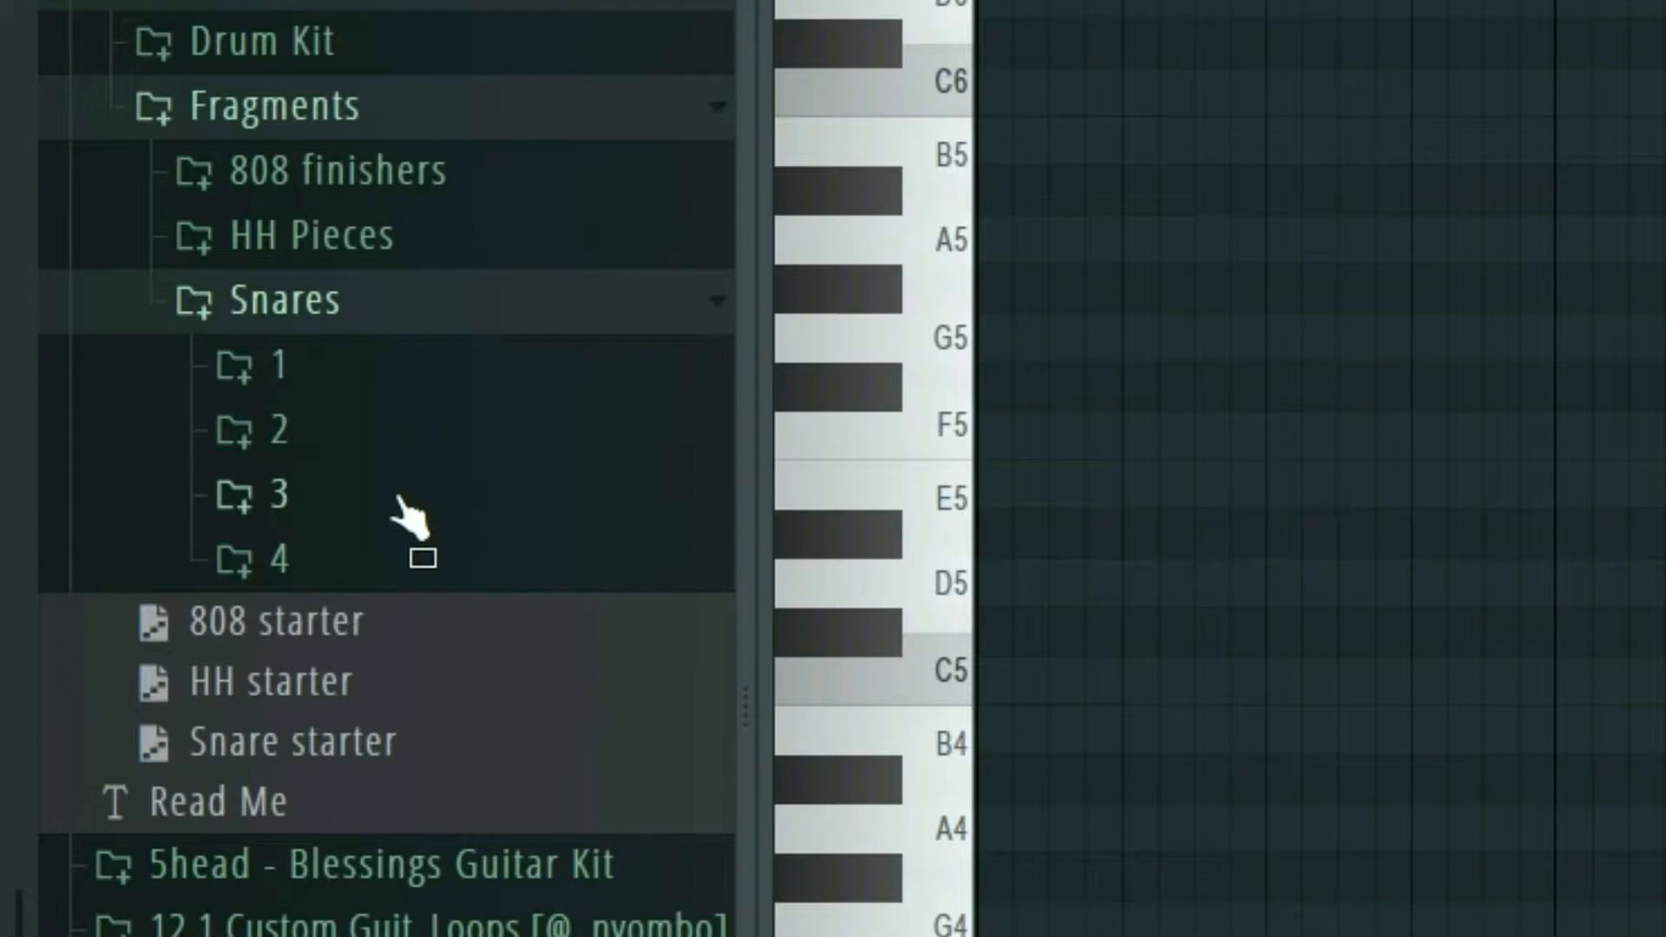
click(390, 555)
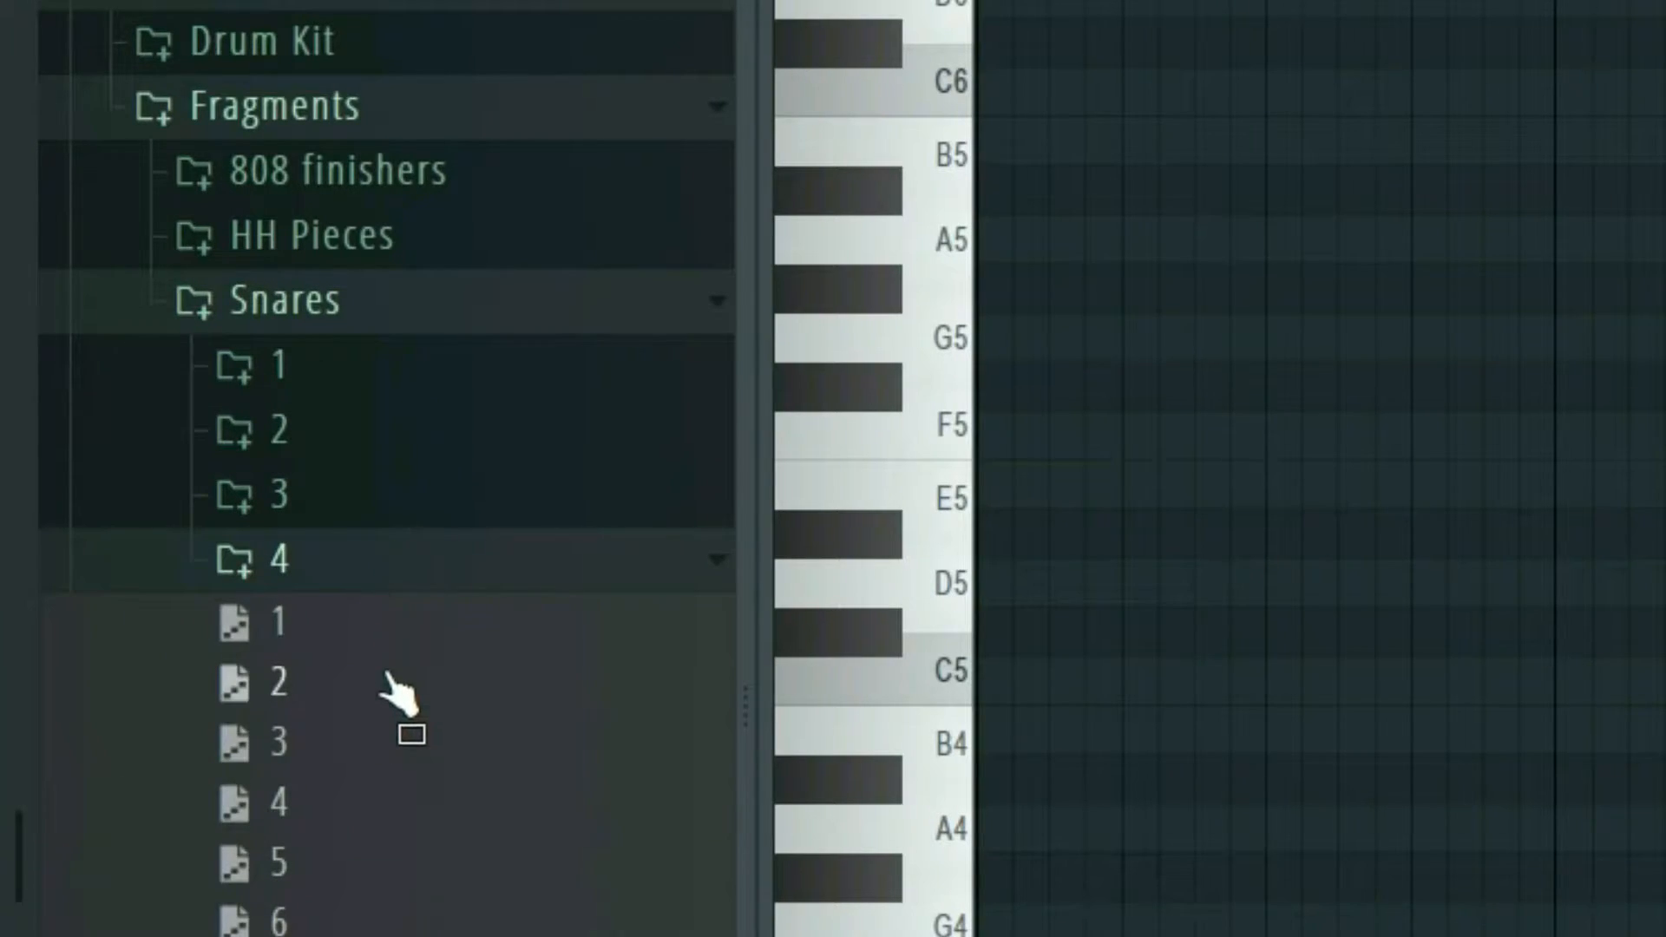
drag(165, 737, 815, 597)
click(1059, 203)
key(space)
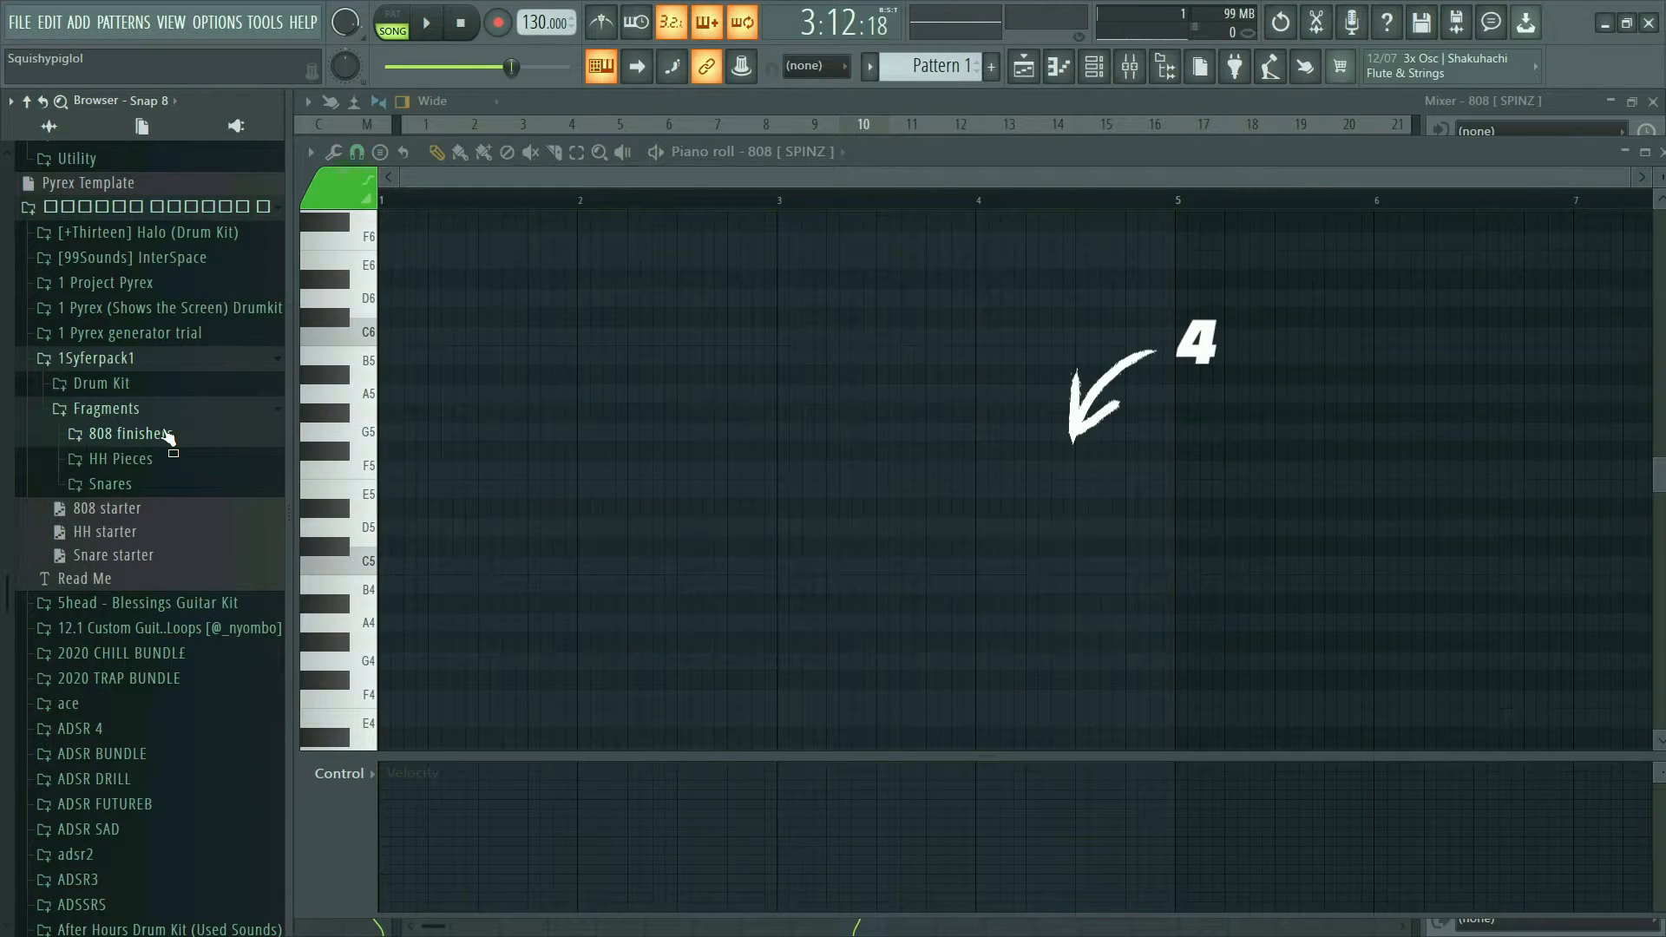
- Load a MIDI from the 808 finishers folder into the 808 [ SPINZ ] piano roll and play it
click(167, 434)
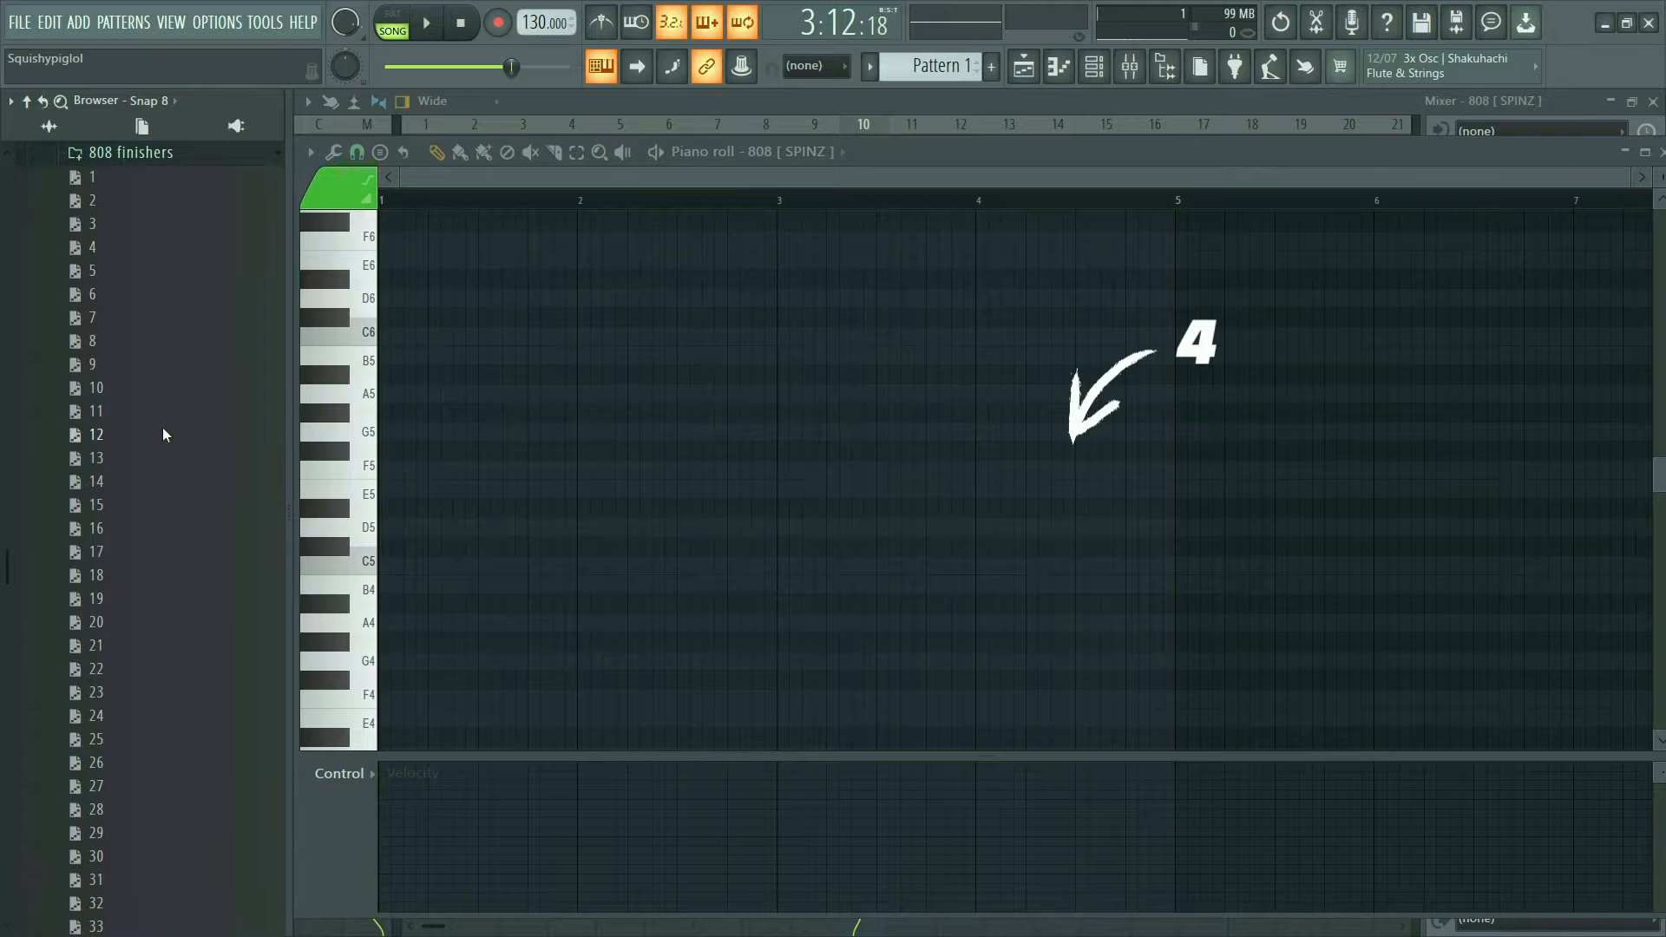
drag(142, 599, 899, 438)
key(space)
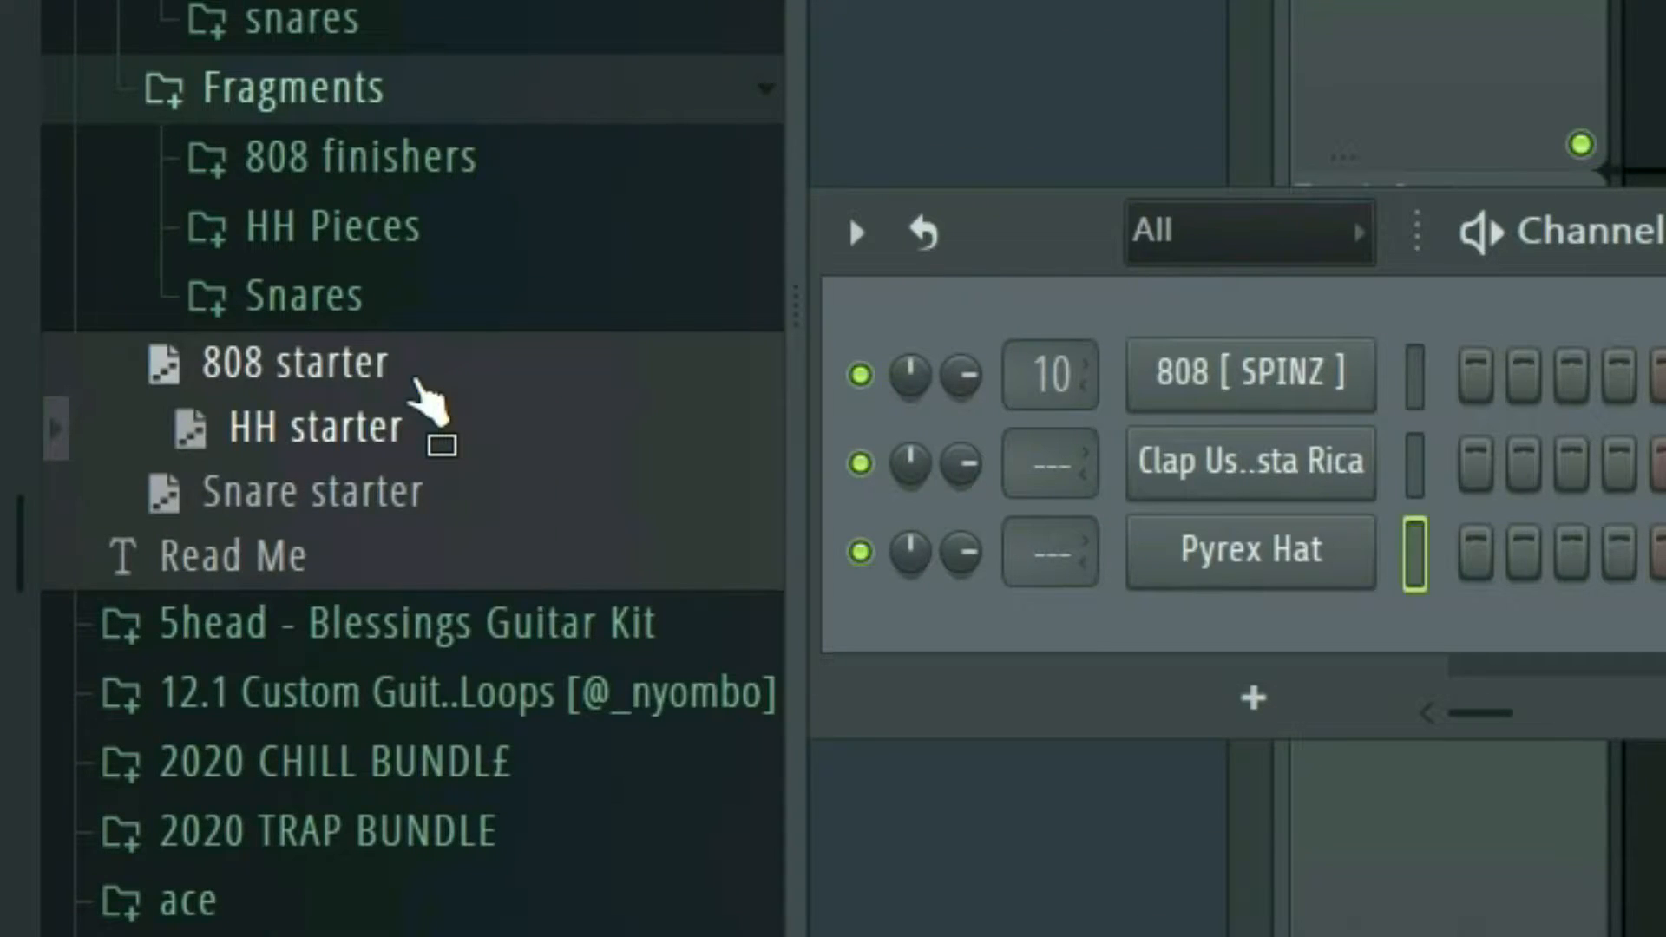
- Load the 808, Snare and HH starter MIDIs onto the 808 [ SPINZ ], clap and Pyrex Hat channels respectively, and play the pattern
drag(416, 382, 1249, 395)
drag(677, 512, 1201, 490)
drag(541, 451, 1170, 562)
key(space)
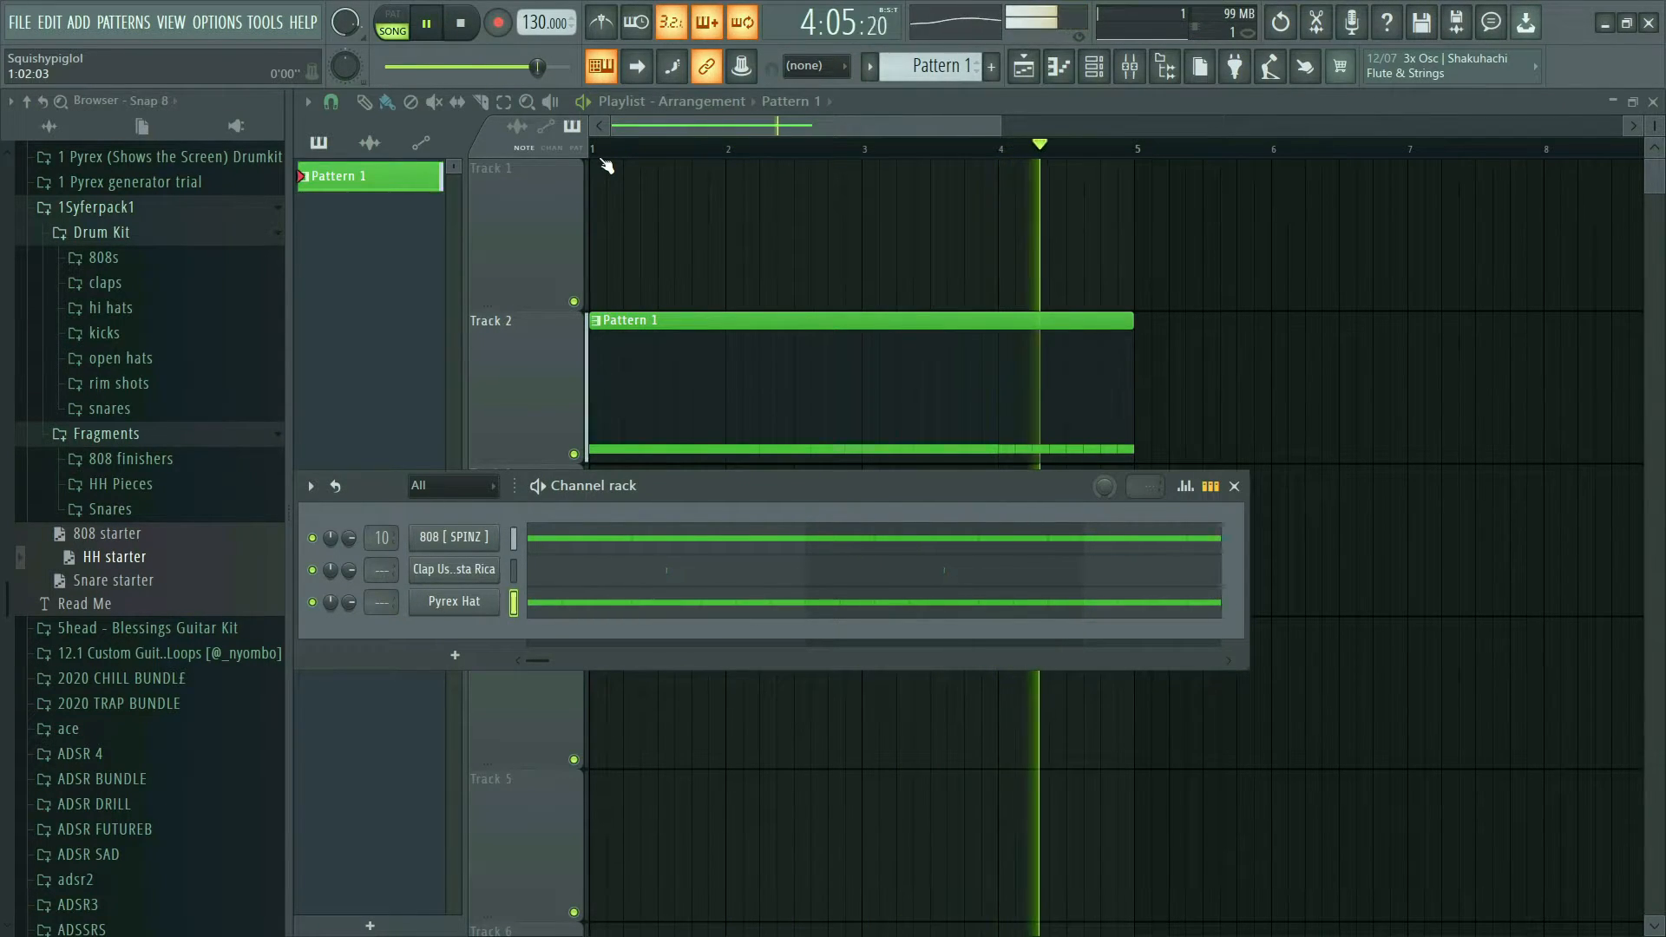
key(space)
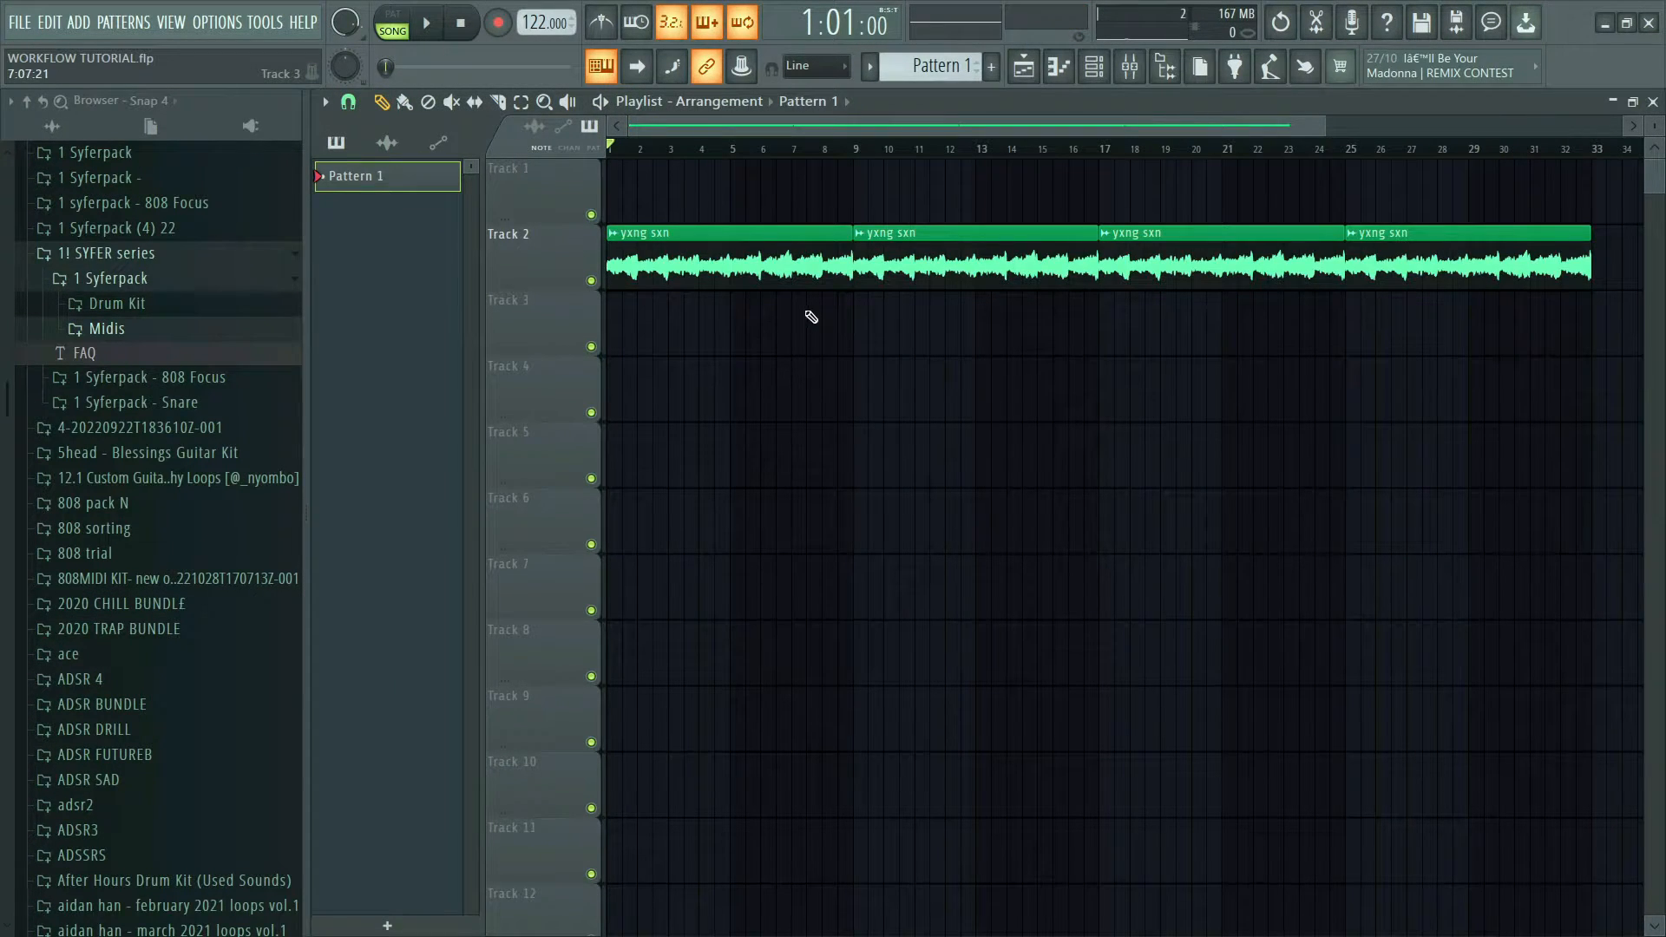
- Set the channel rack's display filter to All in the WORKFLOW TUTORIAL project
scroll(812, 316, up, 2)
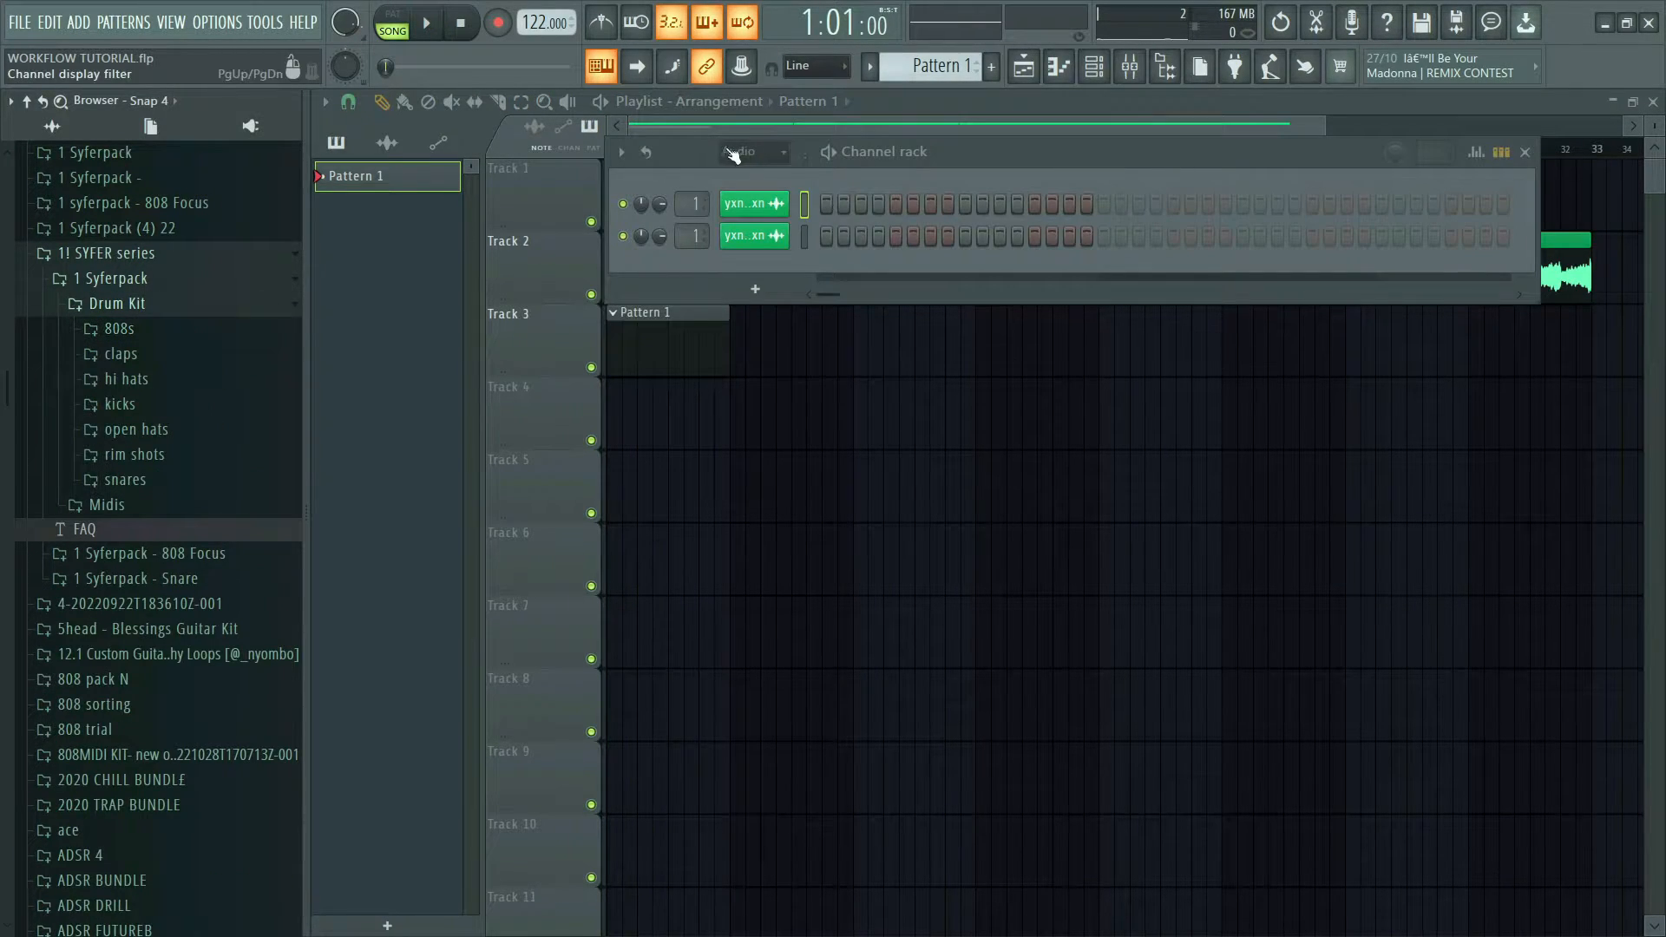
click(751, 151)
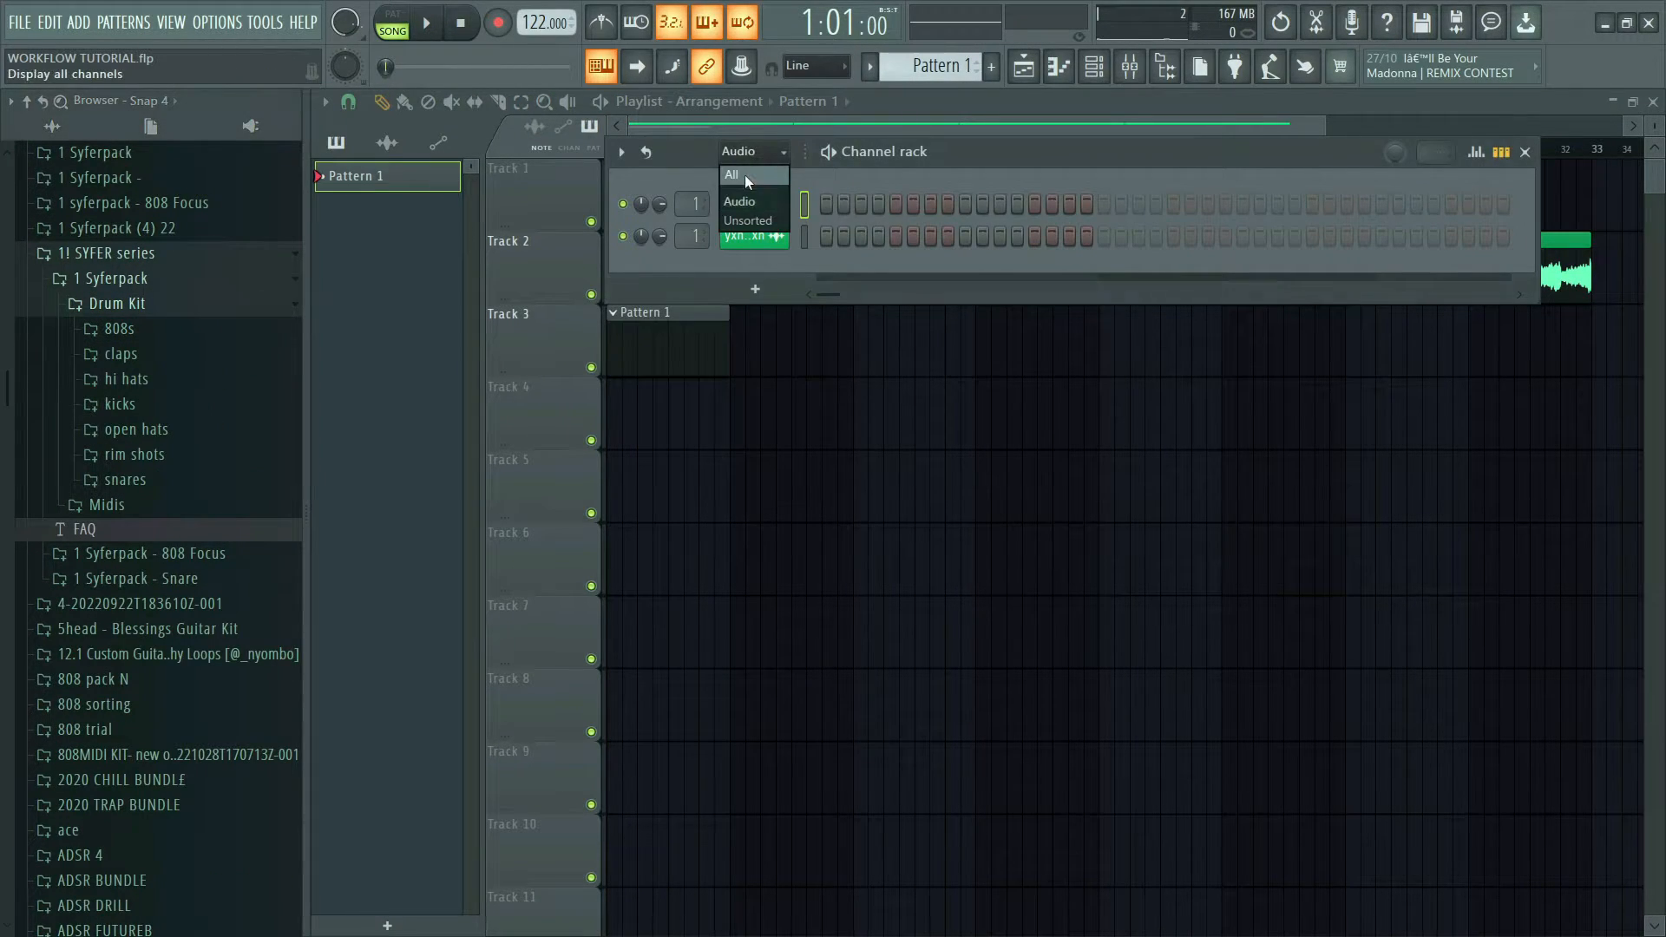
click(745, 175)
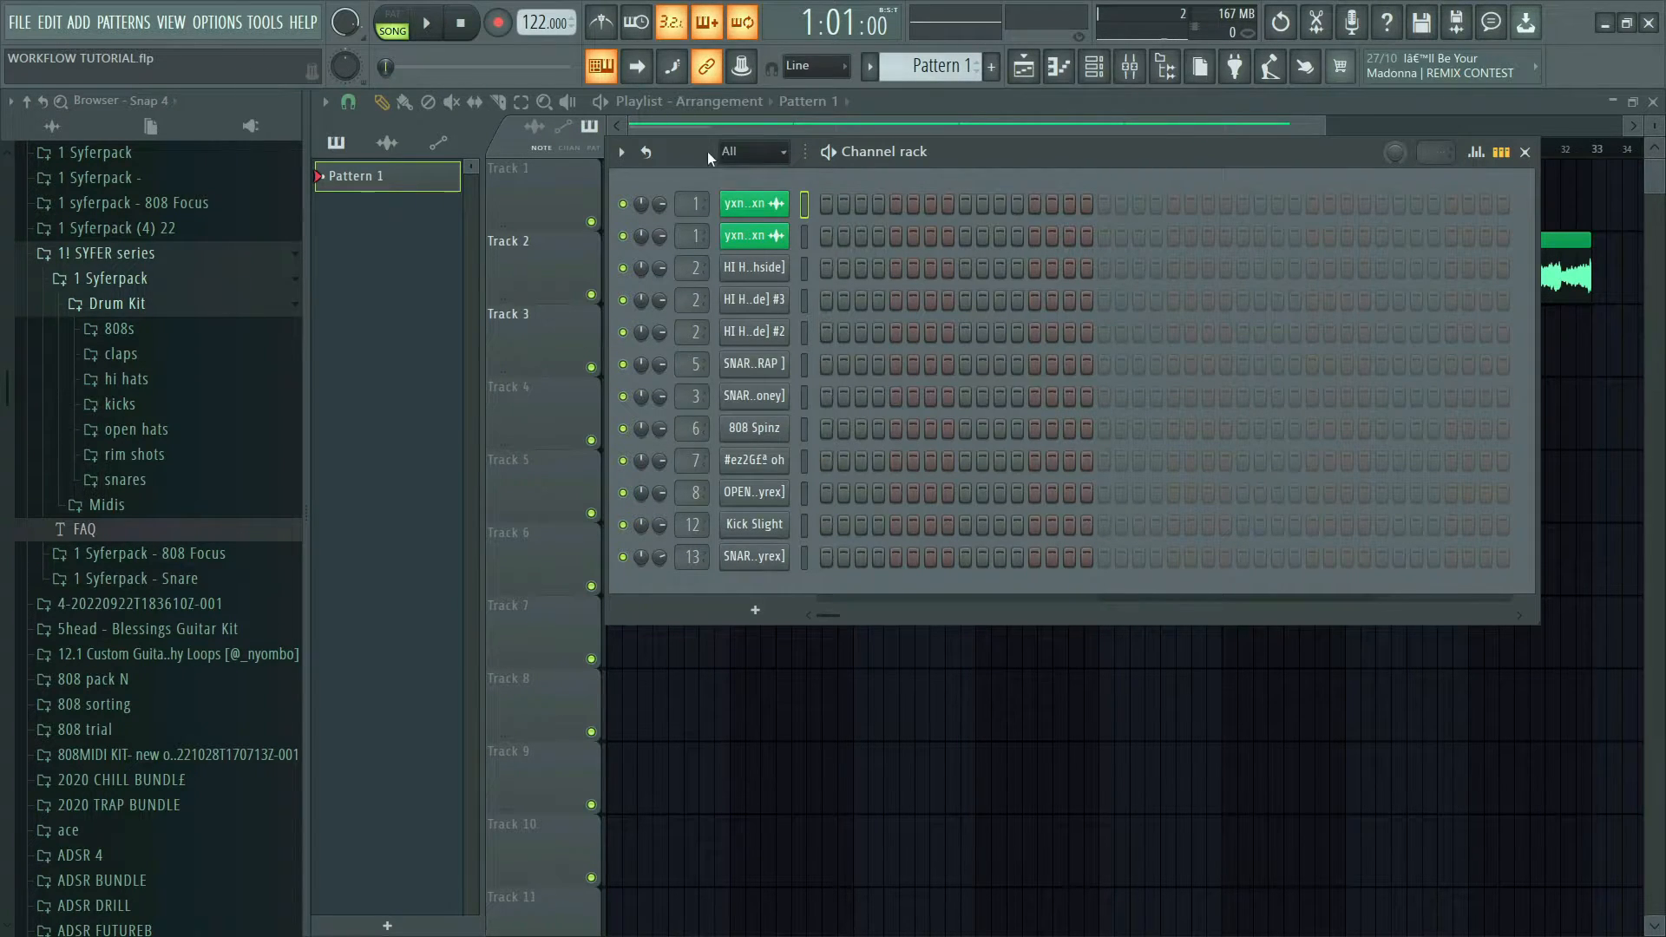
- Audition several samples in the Drum Kit's 808s folder, including 808 [ SPINZ ], and collapse the folder
click(185, 331)
click(187, 352)
click(189, 376)
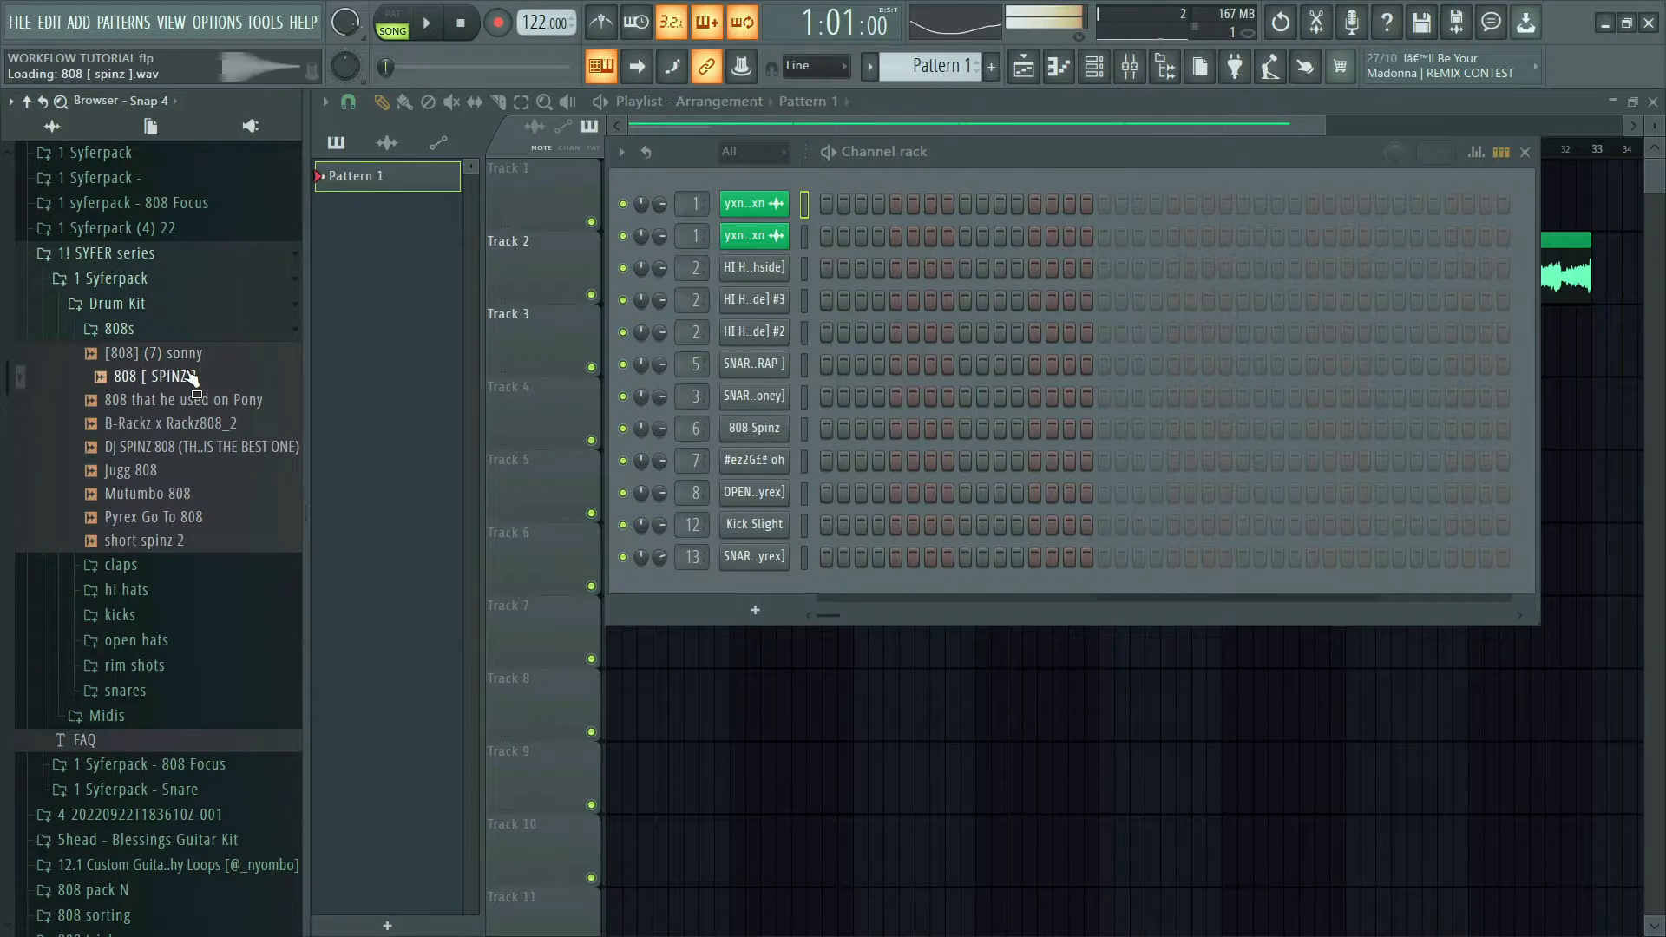
click(191, 400)
click(193, 423)
click(195, 446)
click(202, 331)
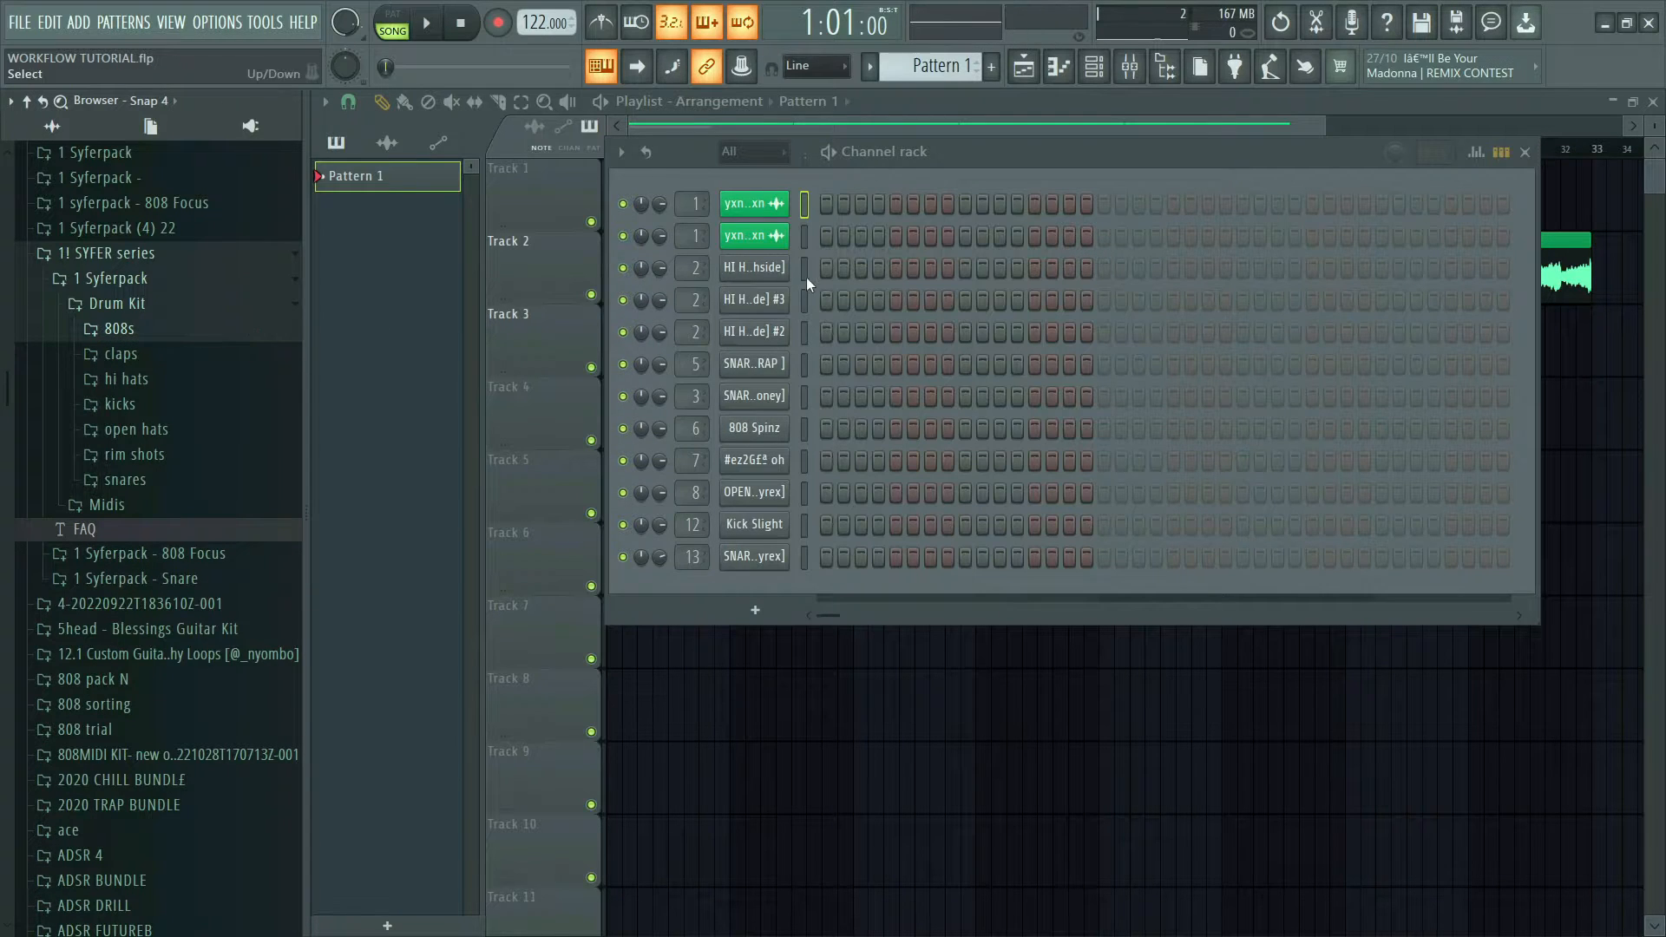
- Inspect the sampler settings of the HI HAT V2 [Southside] and SNARE [ TRAP ] channels and close both windows
click(754, 268)
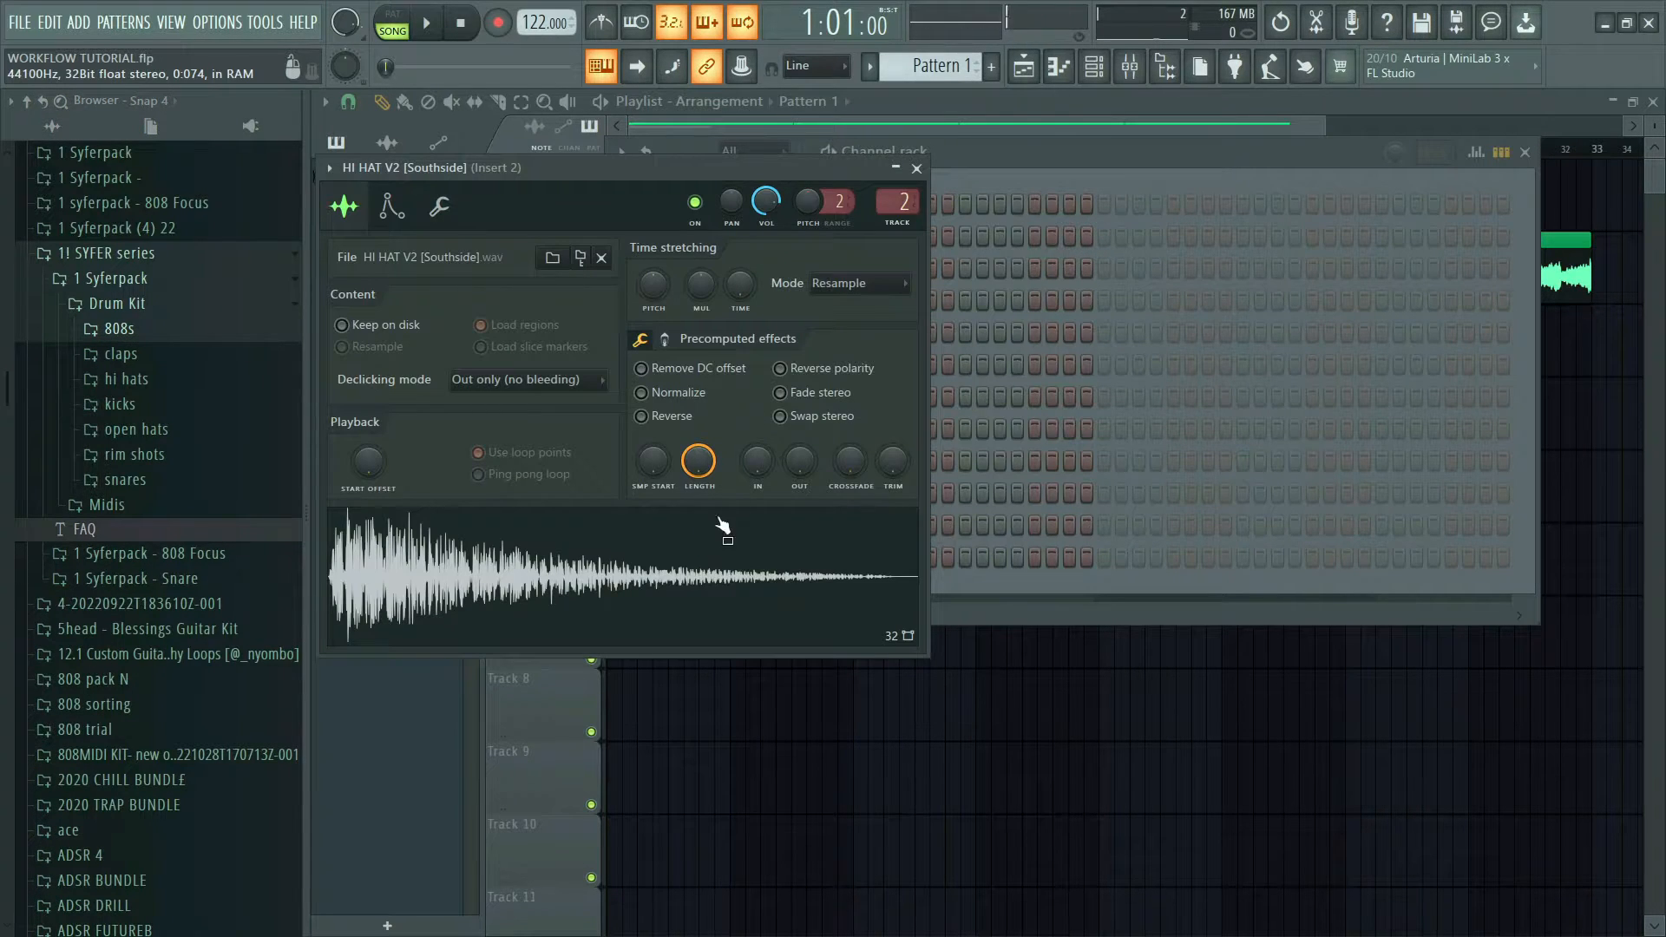
click(916, 168)
click(764, 299)
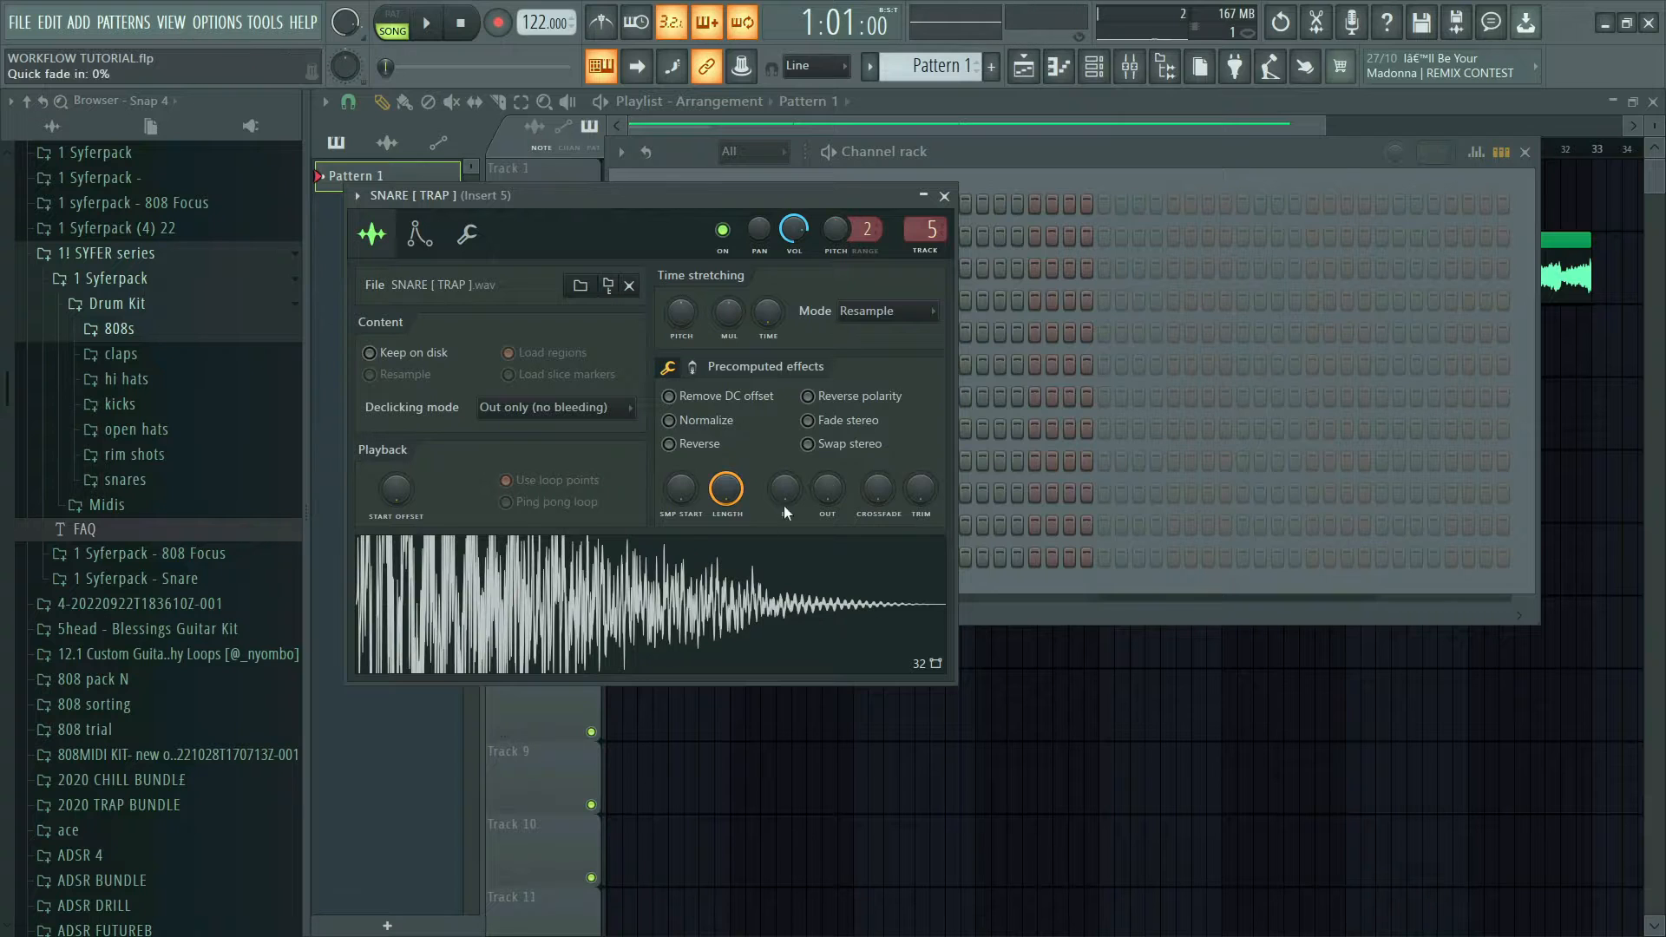
click(944, 197)
- Import the 808 starter MIDI from the Midis folder onto the 808 Spinz channel with all tracks included
click(169, 309)
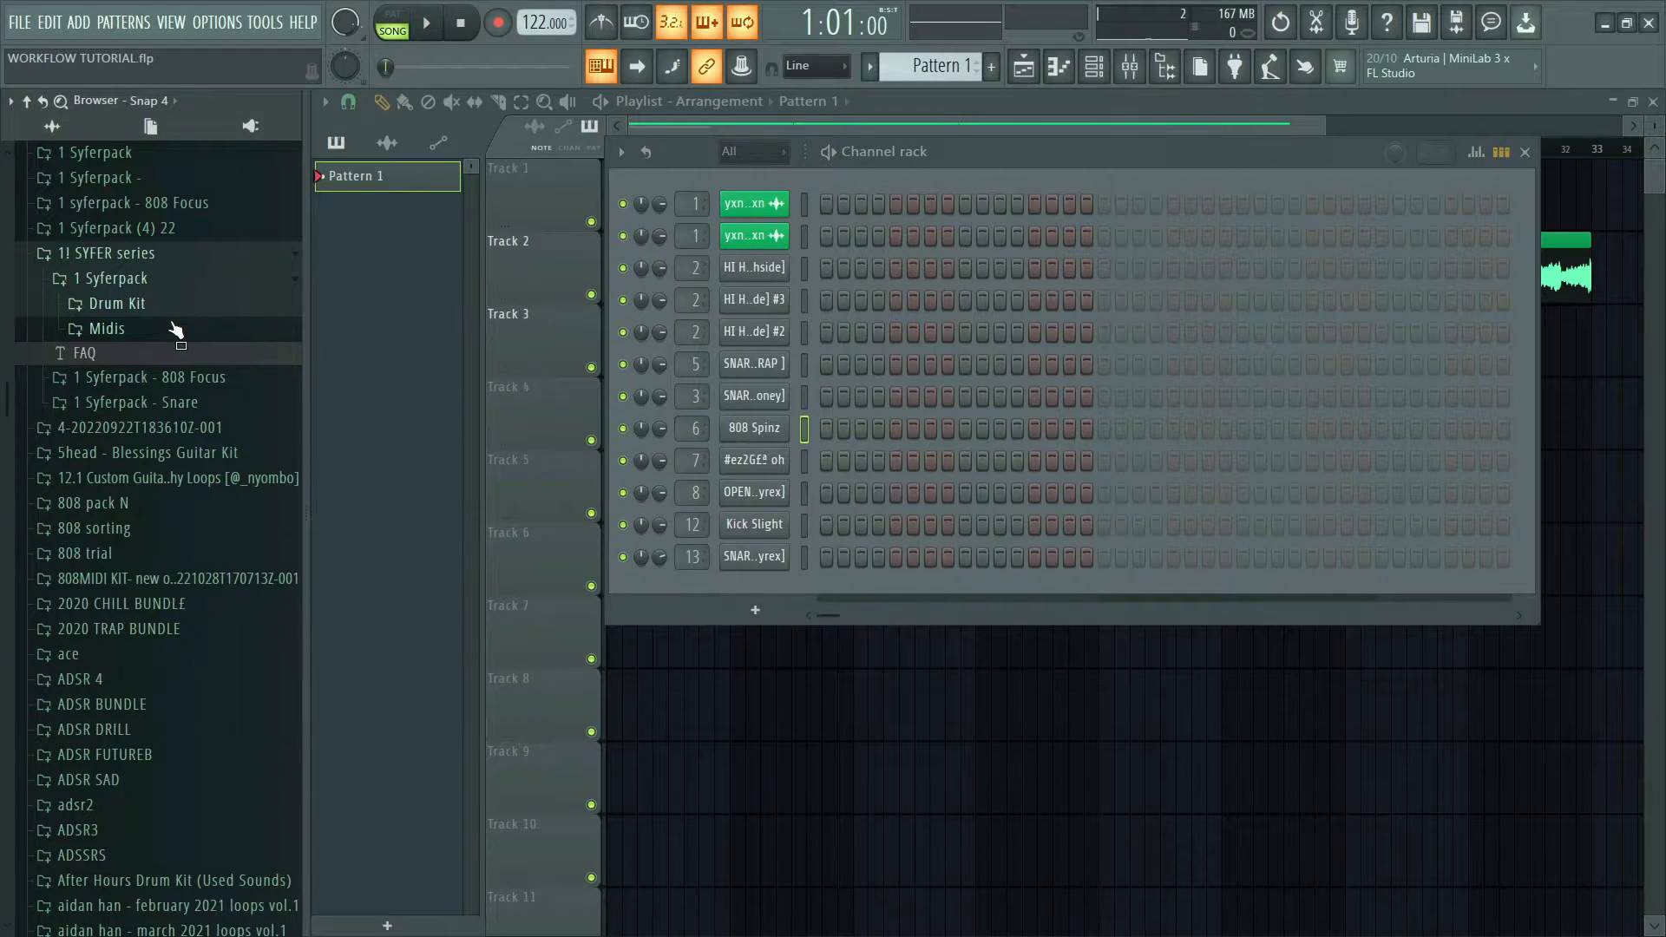
click(172, 327)
drag(149, 431, 755, 427)
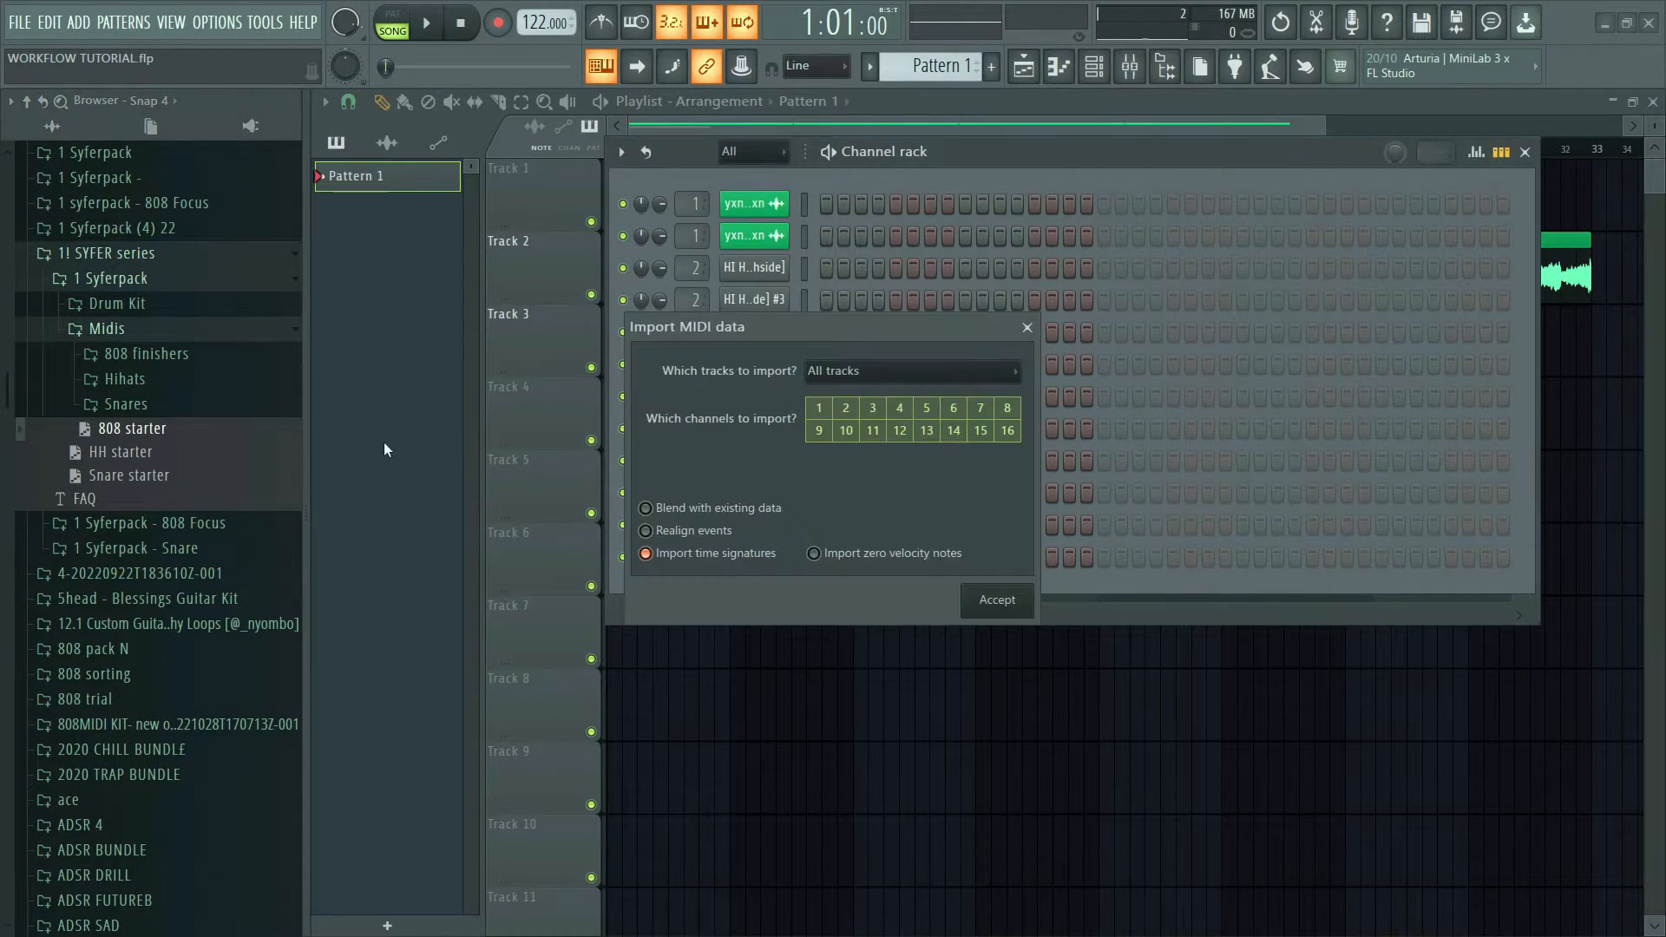
click(989, 595)
- Import the HH starter MIDI onto HI HAT V2 [Southside] and the Snare starter onto SNARE [ TRAP ], and move the channel rack below the playlist clips
drag(139, 452, 755, 267)
click(989, 595)
drag(139, 475, 754, 364)
click(996, 599)
drag(1006, 180, 1012, 404)
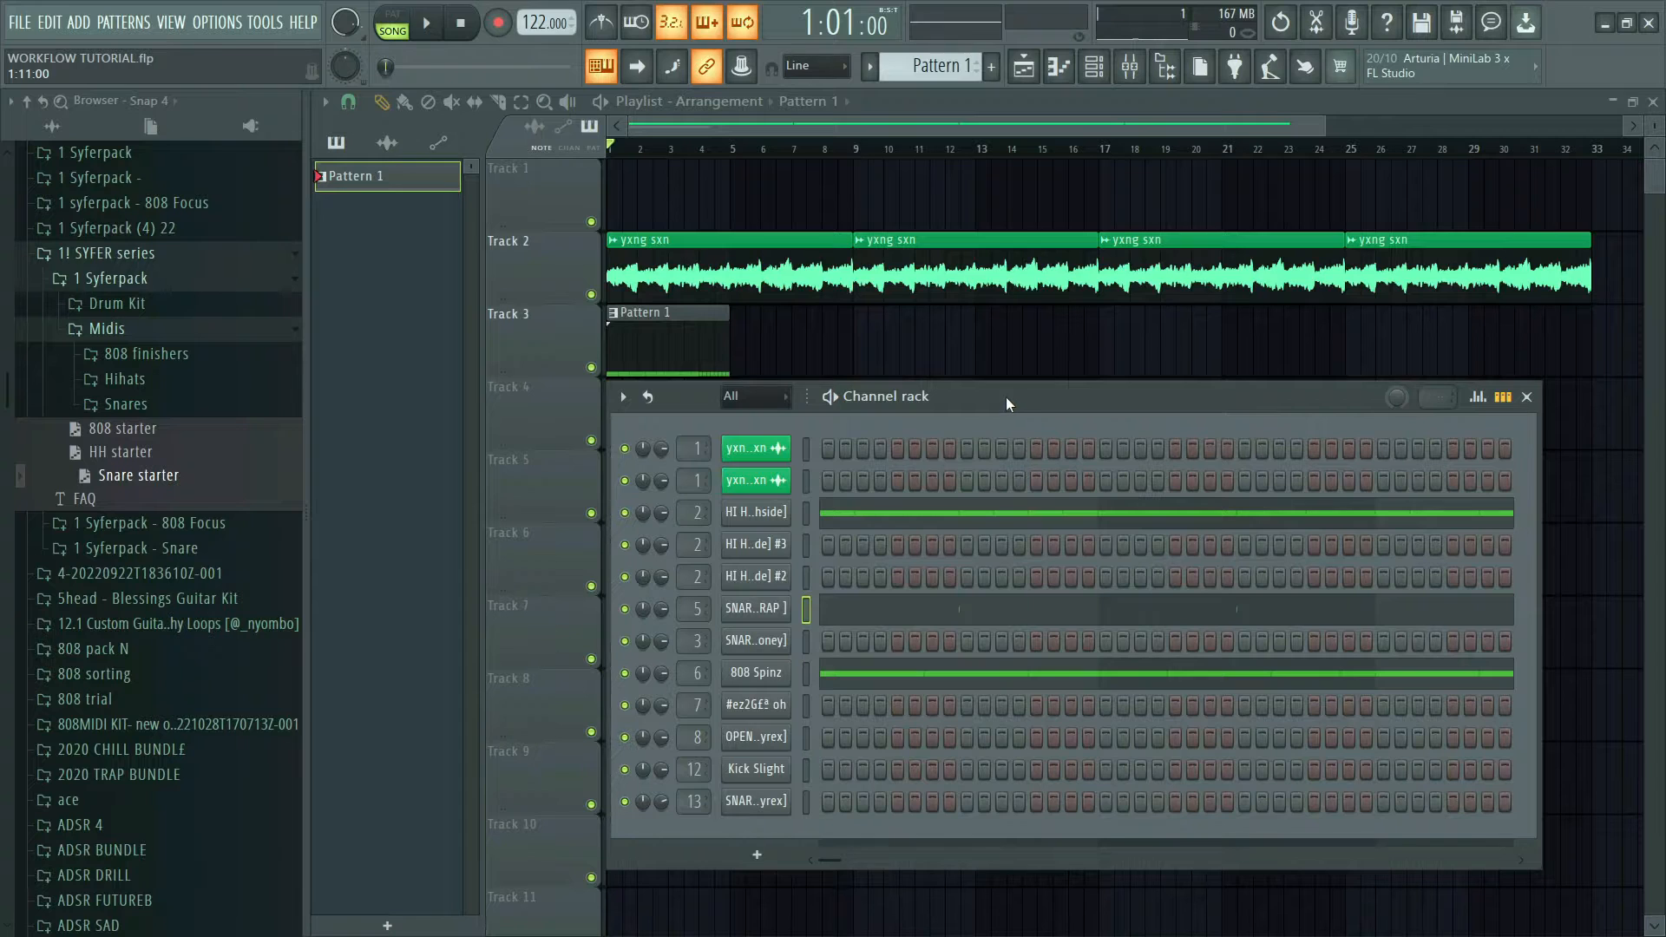
- Play the starter pattern, and delete all 808 starter notes in the 808 Spinz piano roll, restoring its window to smaller size
key(space)
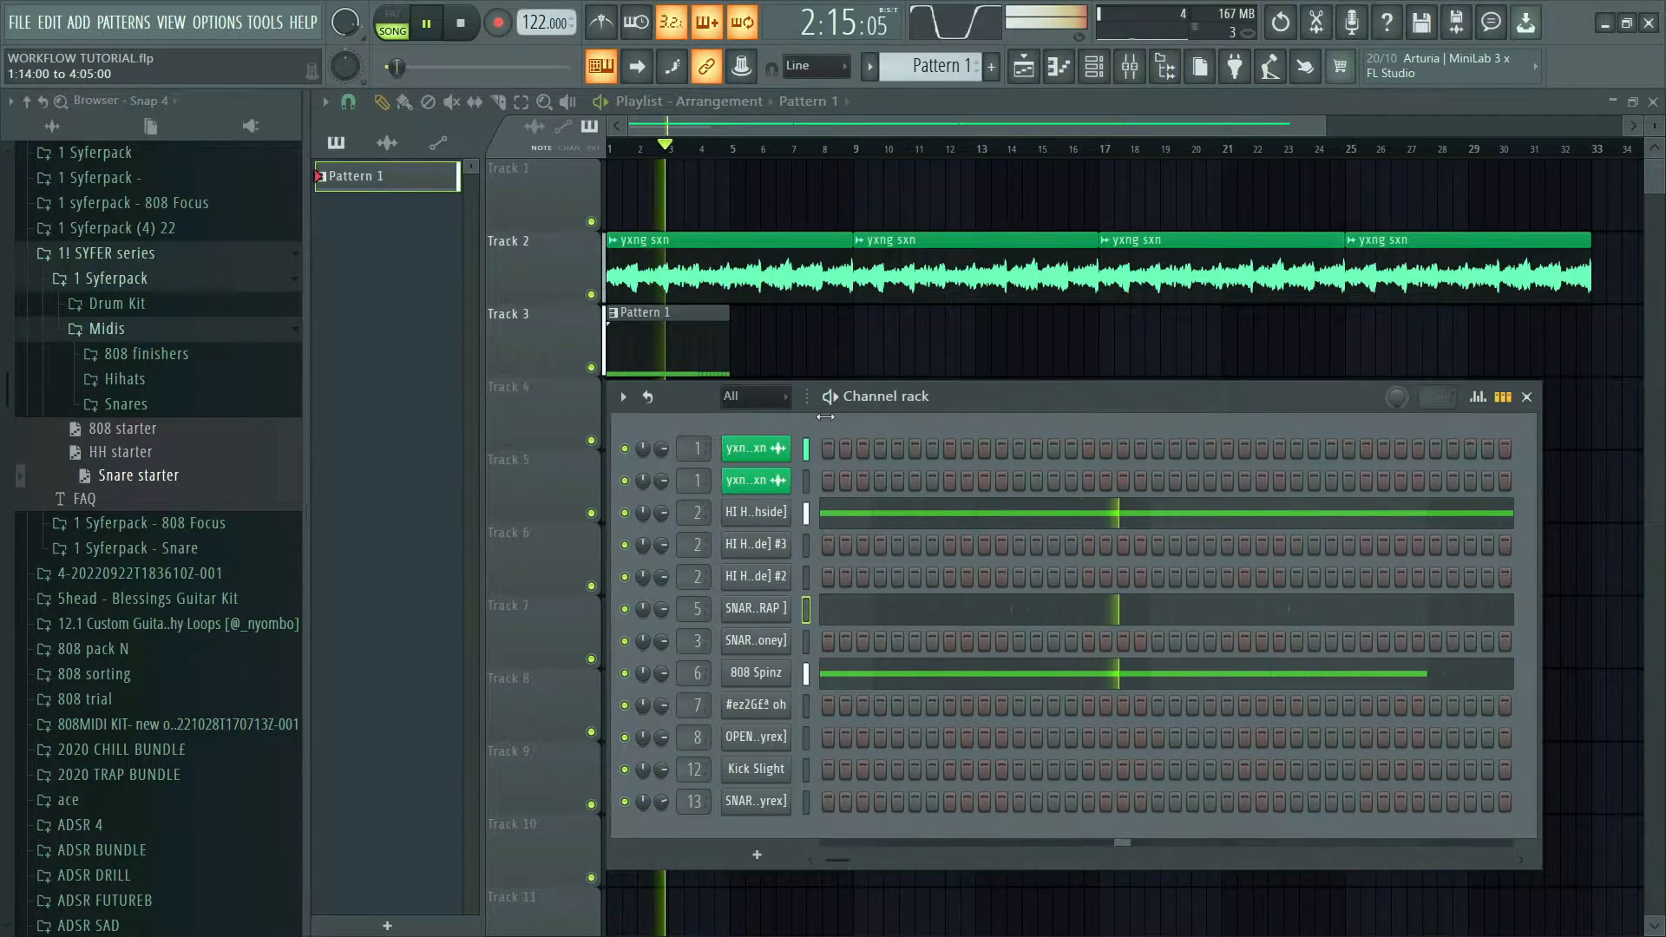
key(space)
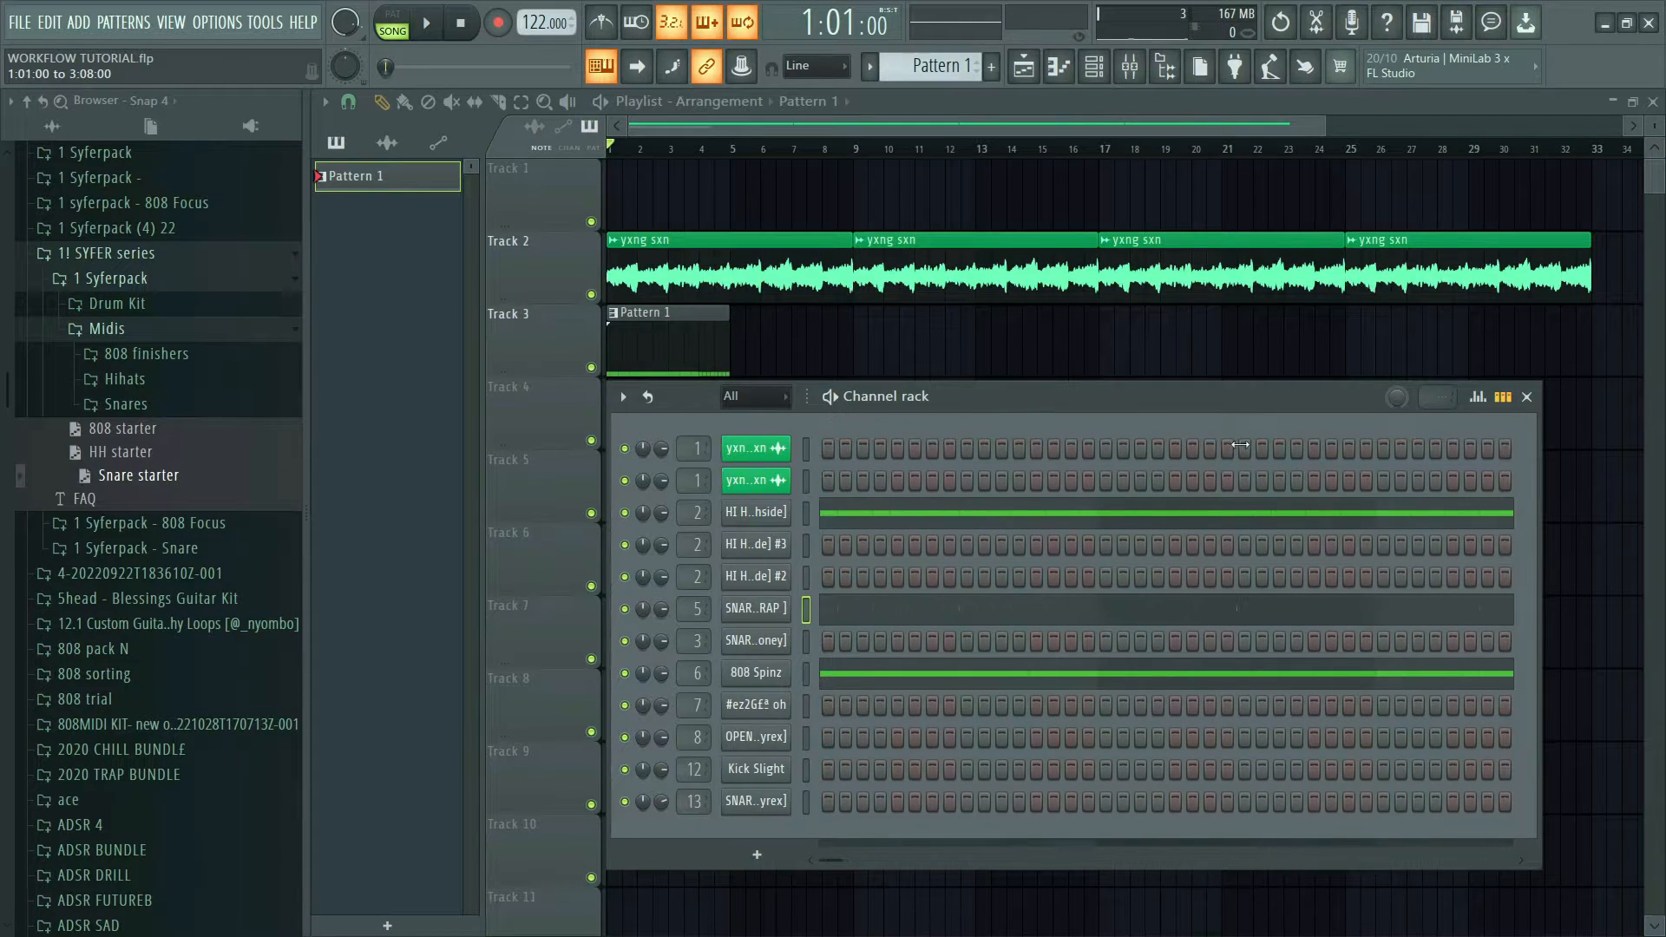
right_click(779, 677)
click(828, 652)
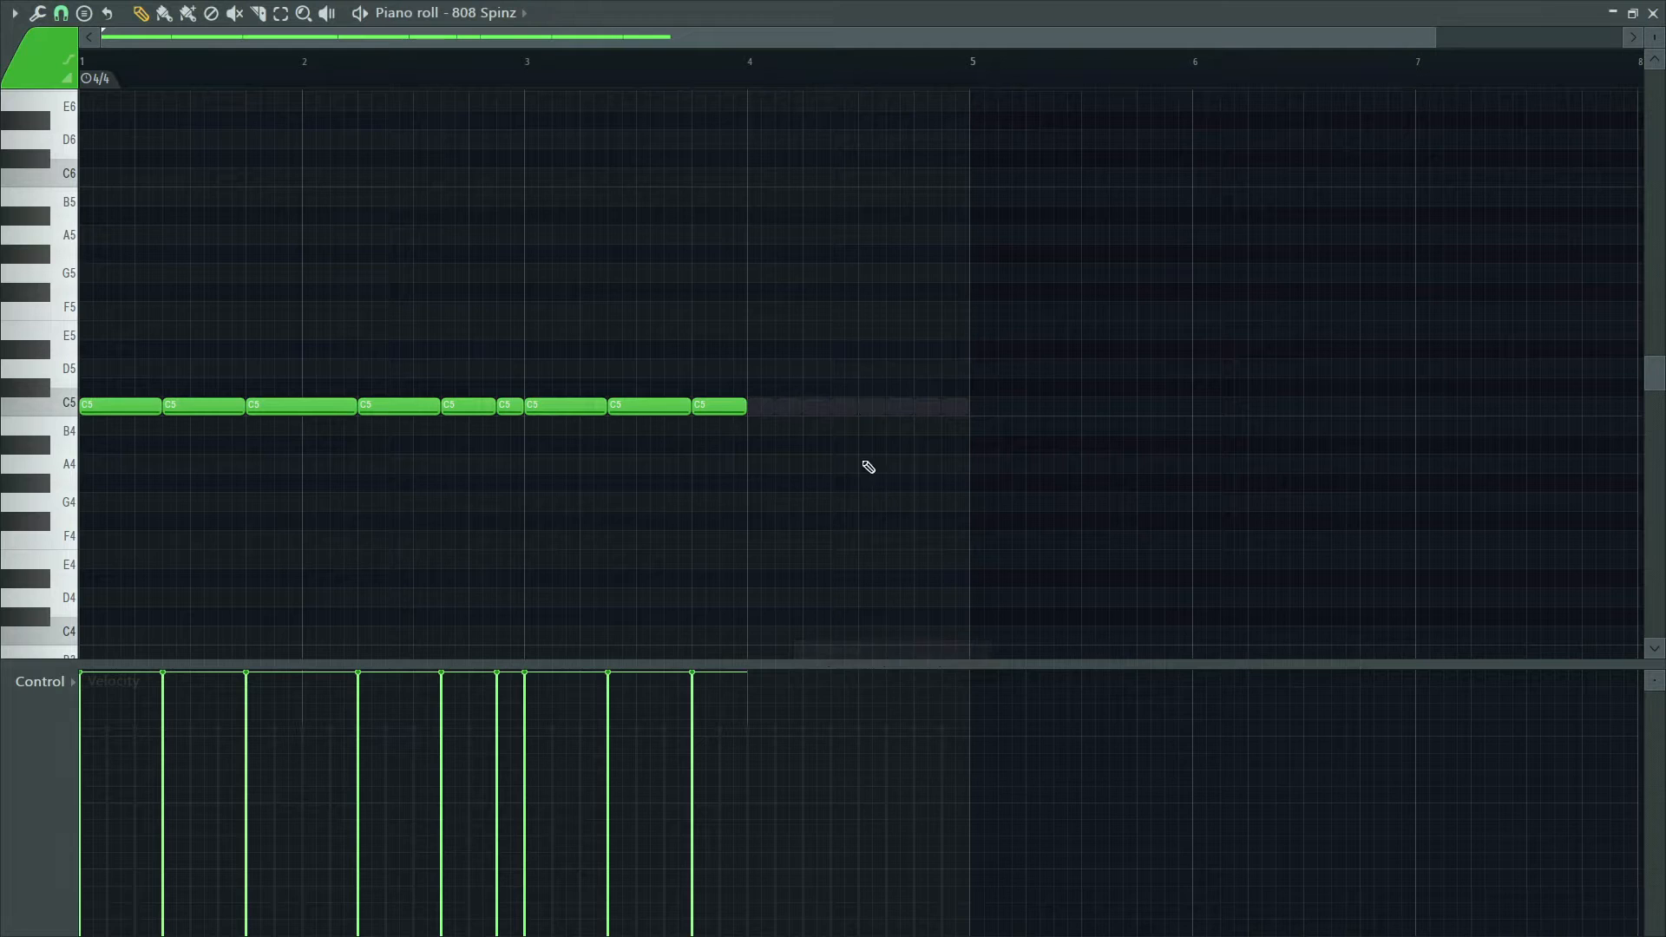
mouse_move(686, 410)
mouse_down()
mouse_move(260, 424)
mouse_move(237, 461)
mouse_up()
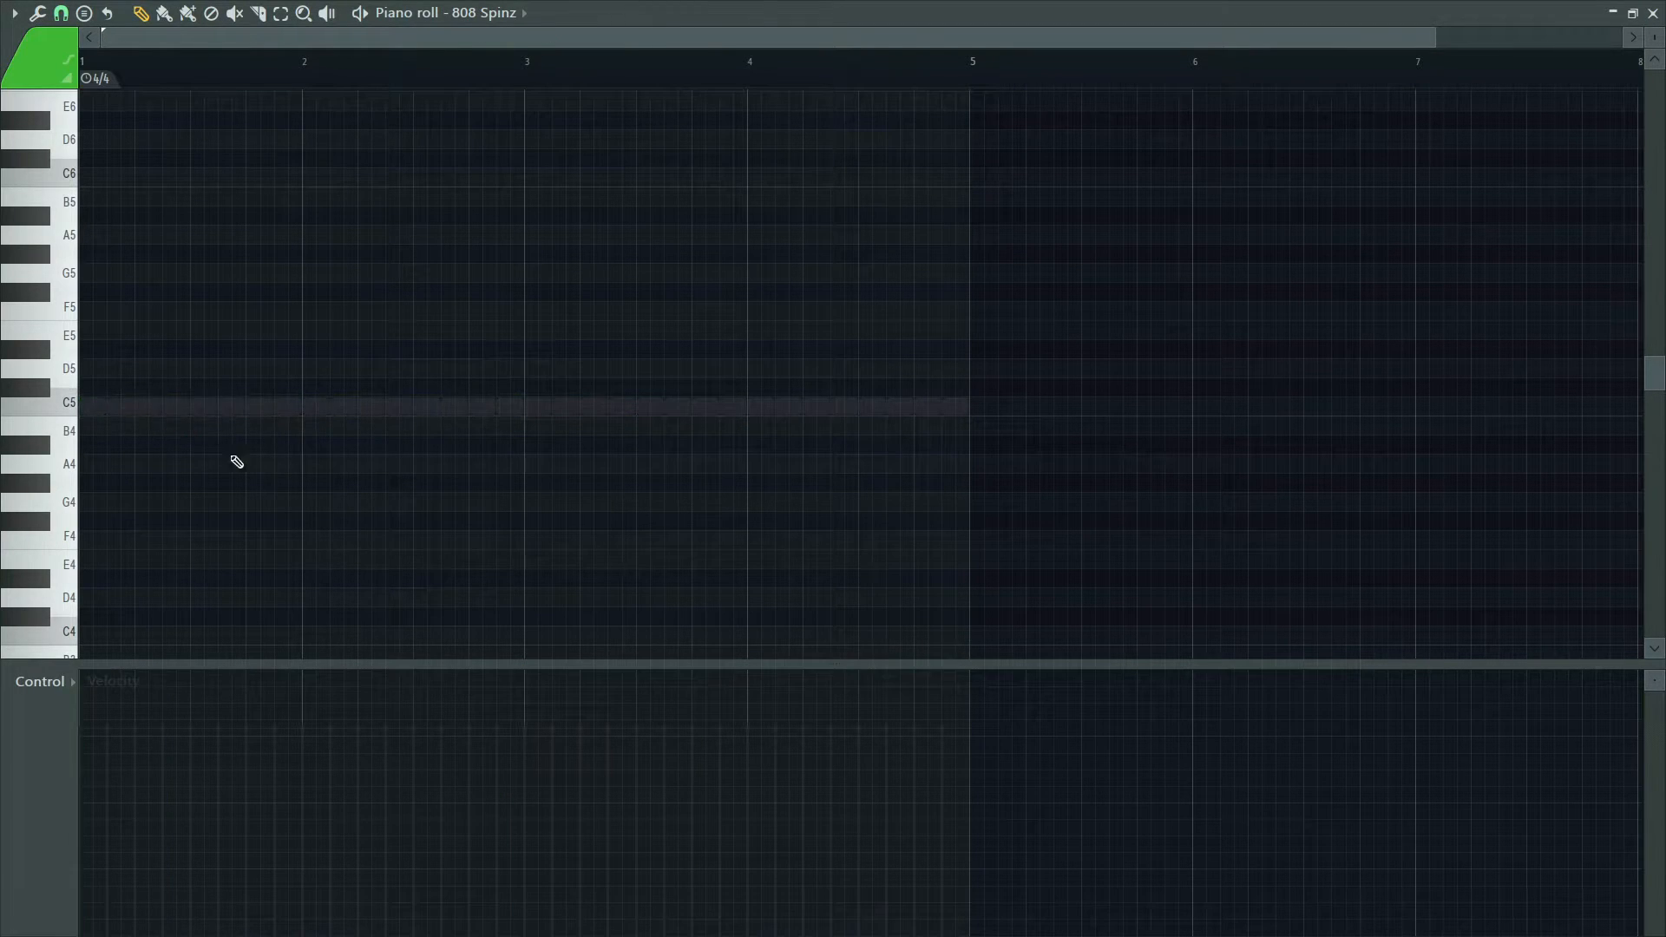
click(1656, 10)
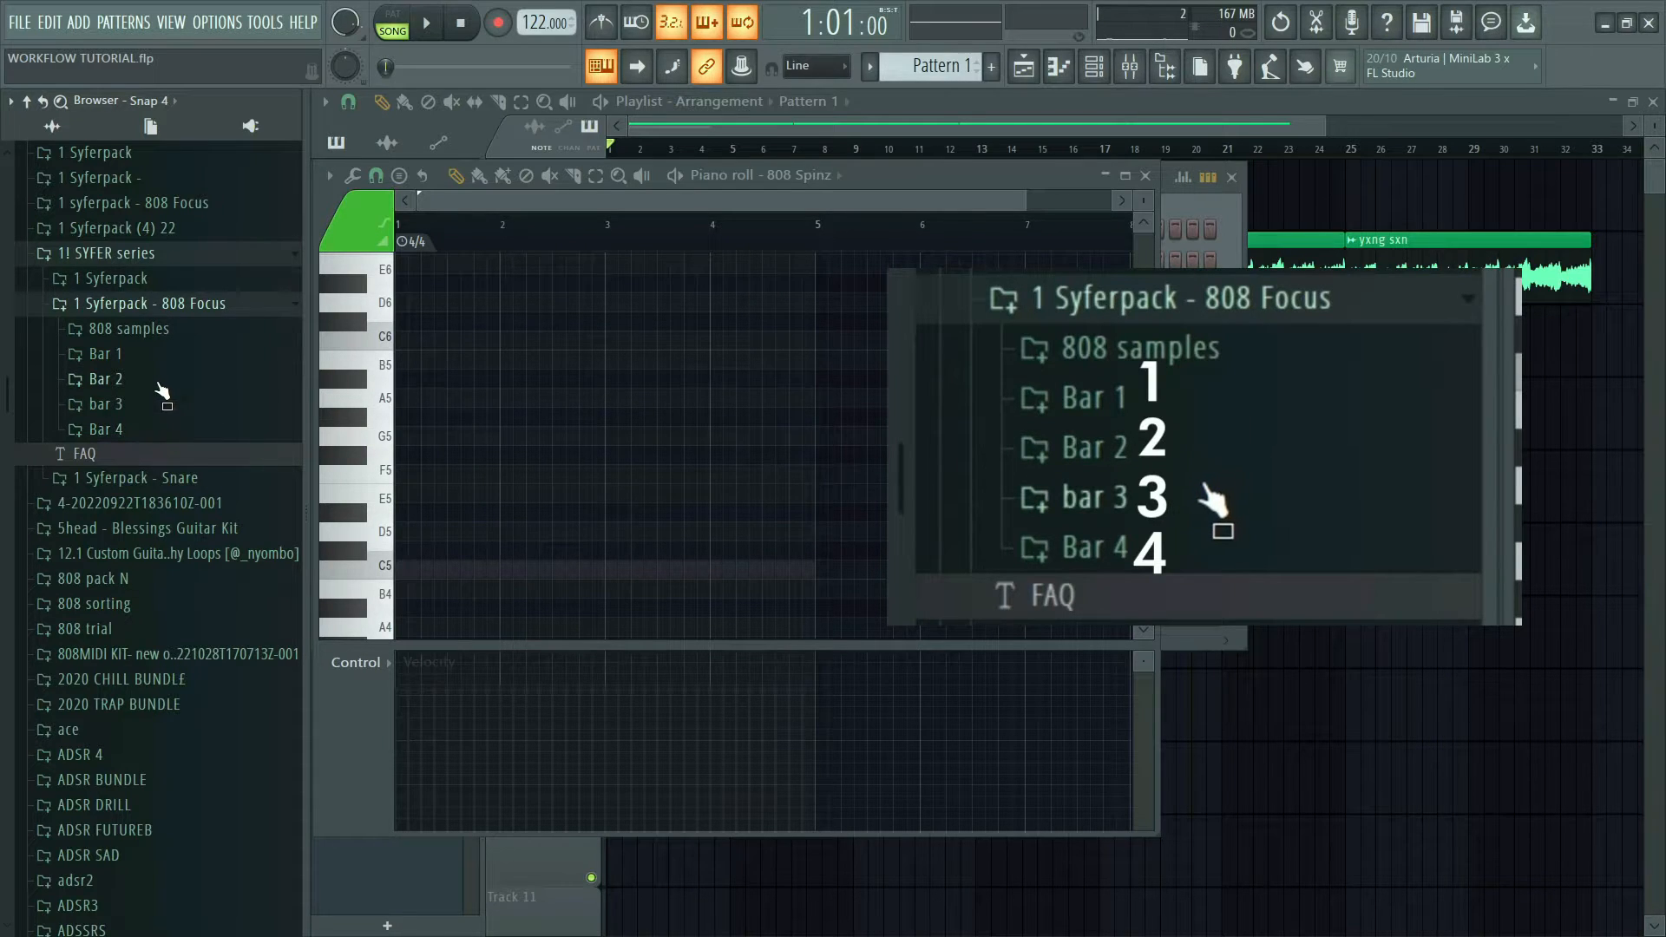
- Import the 3. basic fragment from the 808 Focus Bar 1 folder into the 808 Spinz piano roll and play it
click(154, 355)
scroll(154, 356, down, 10)
click(139, 482)
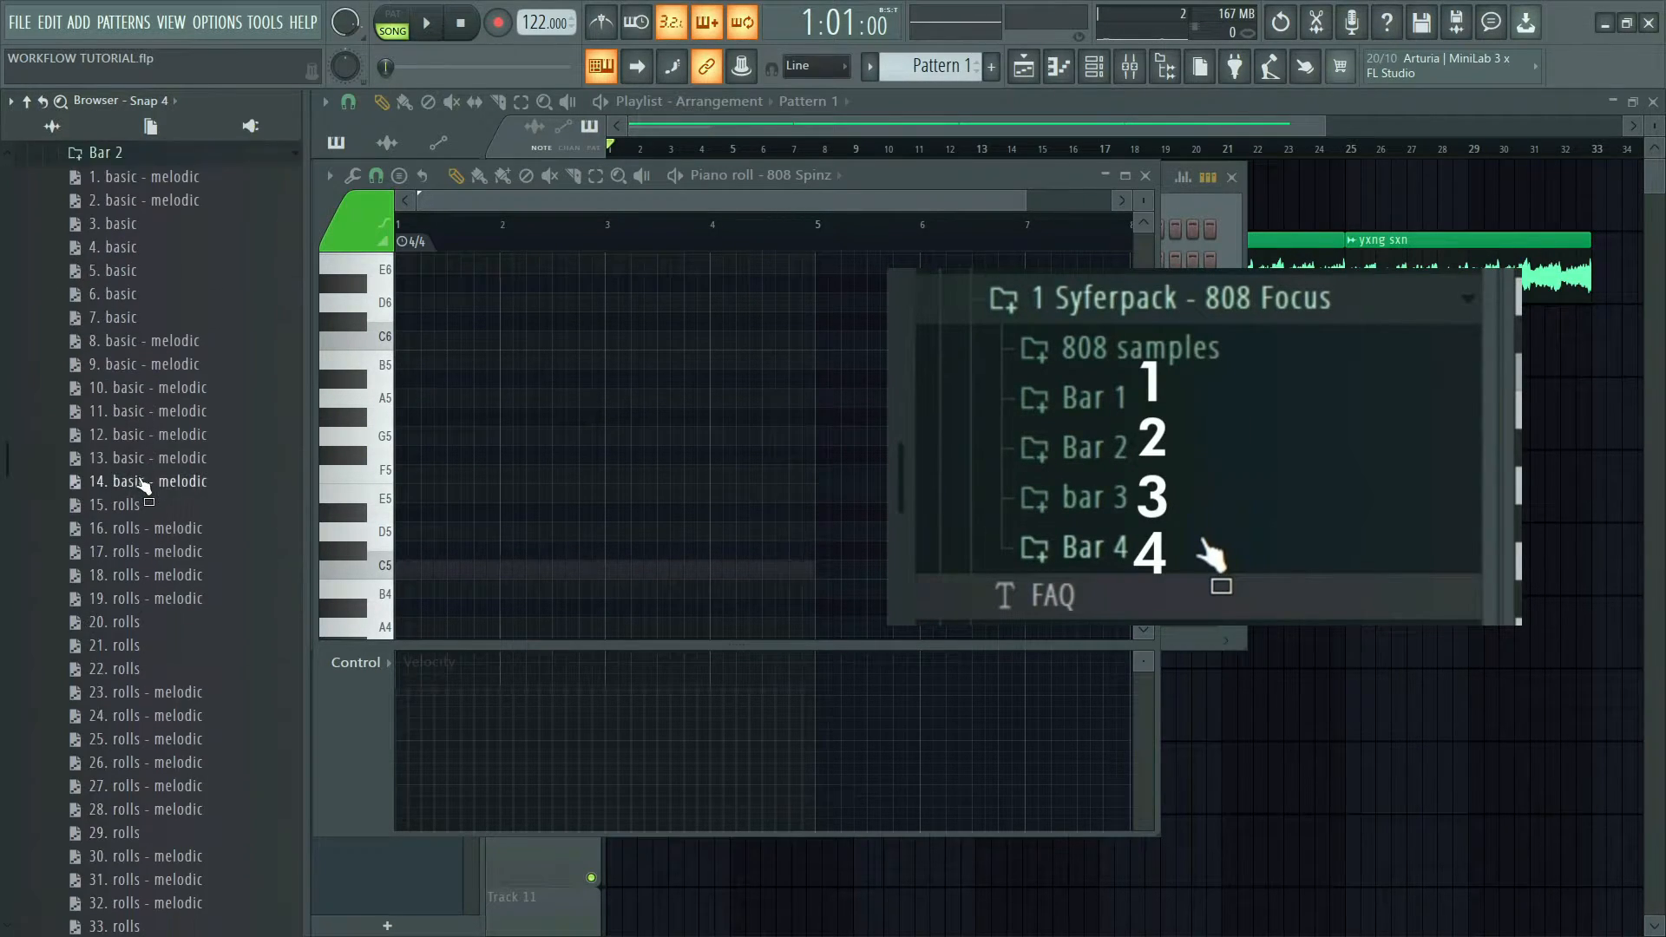
scroll(147, 460, up, 7)
scroll(150, 463, up, 5)
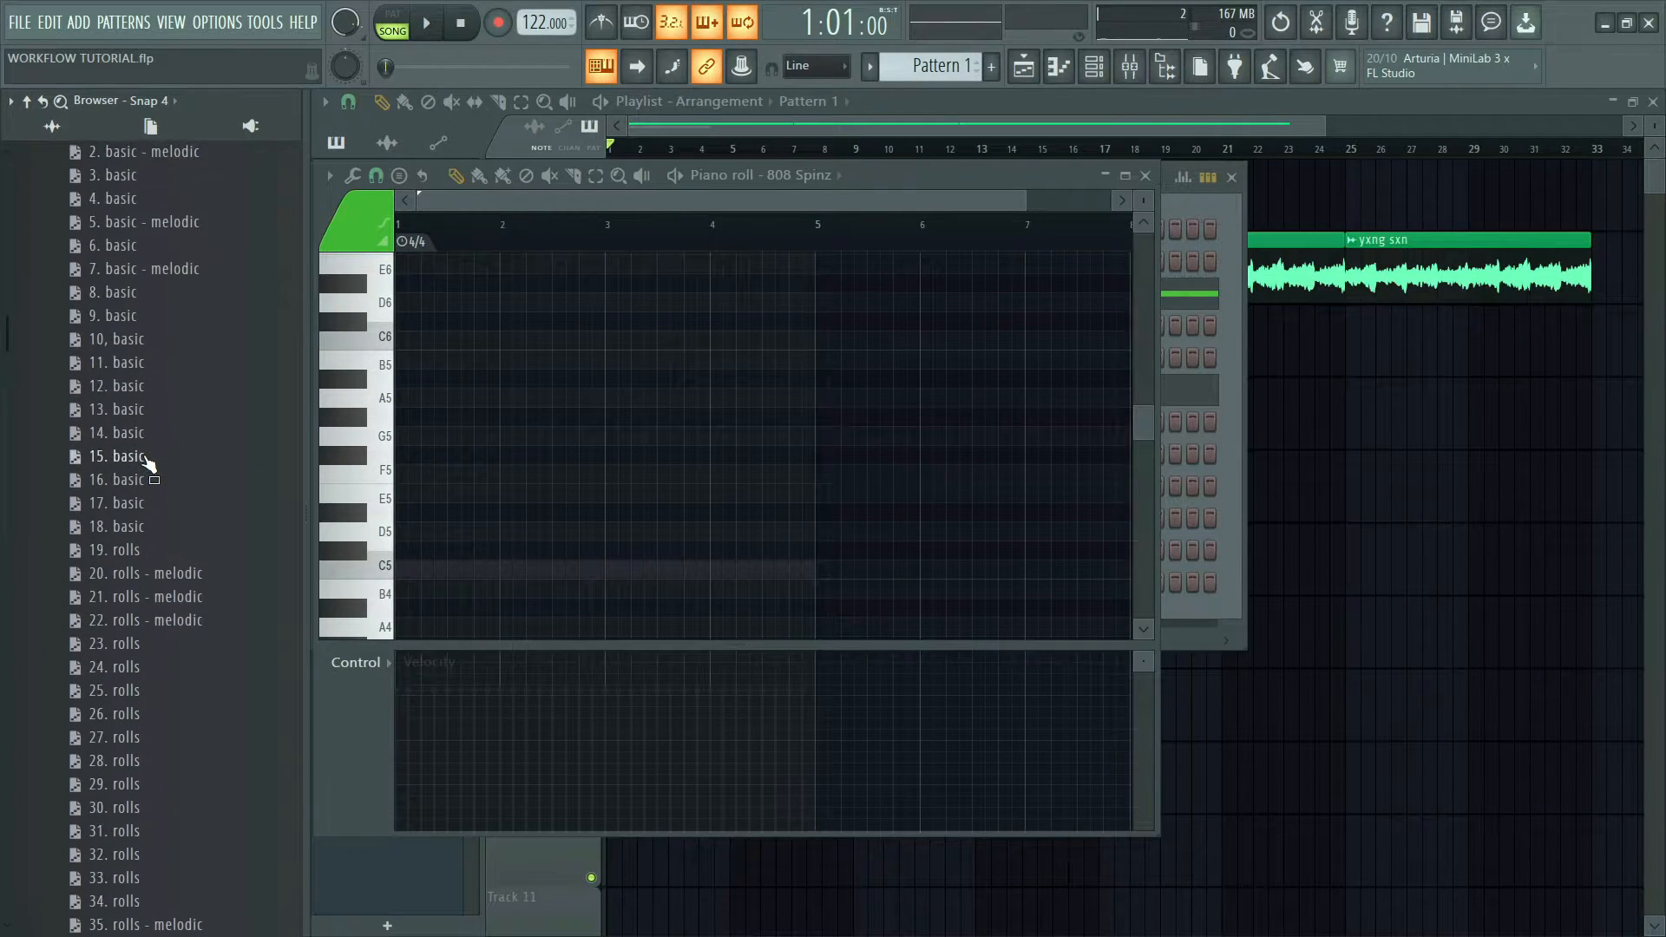
click(175, 383)
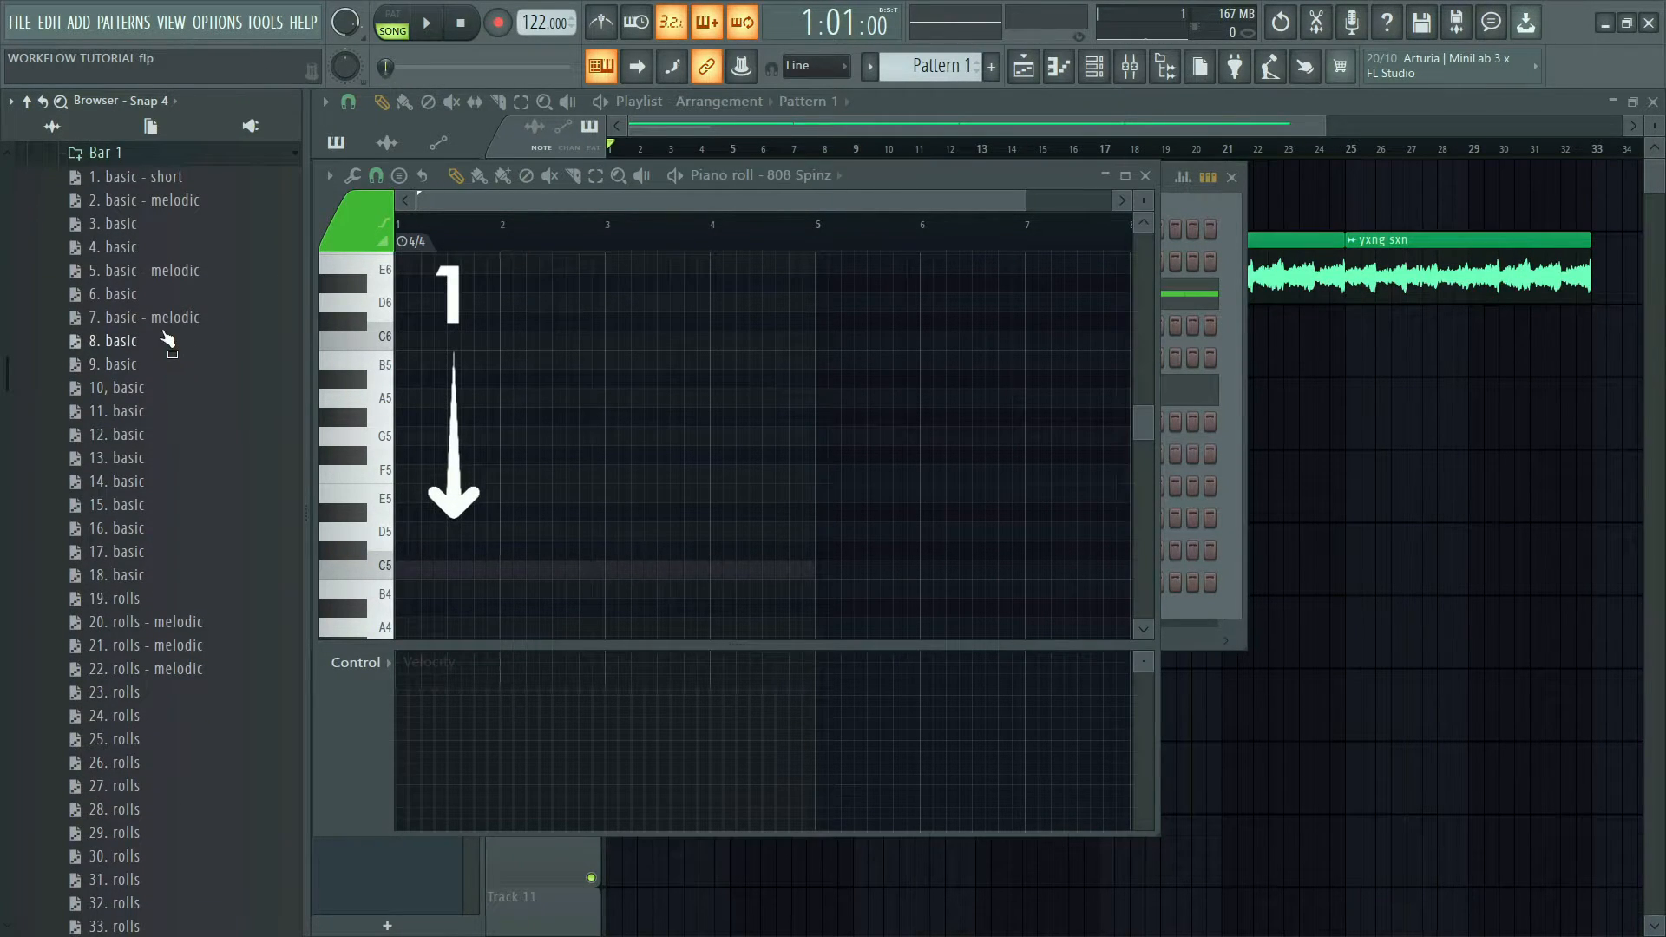
drag(146, 239, 528, 373)
key(space)
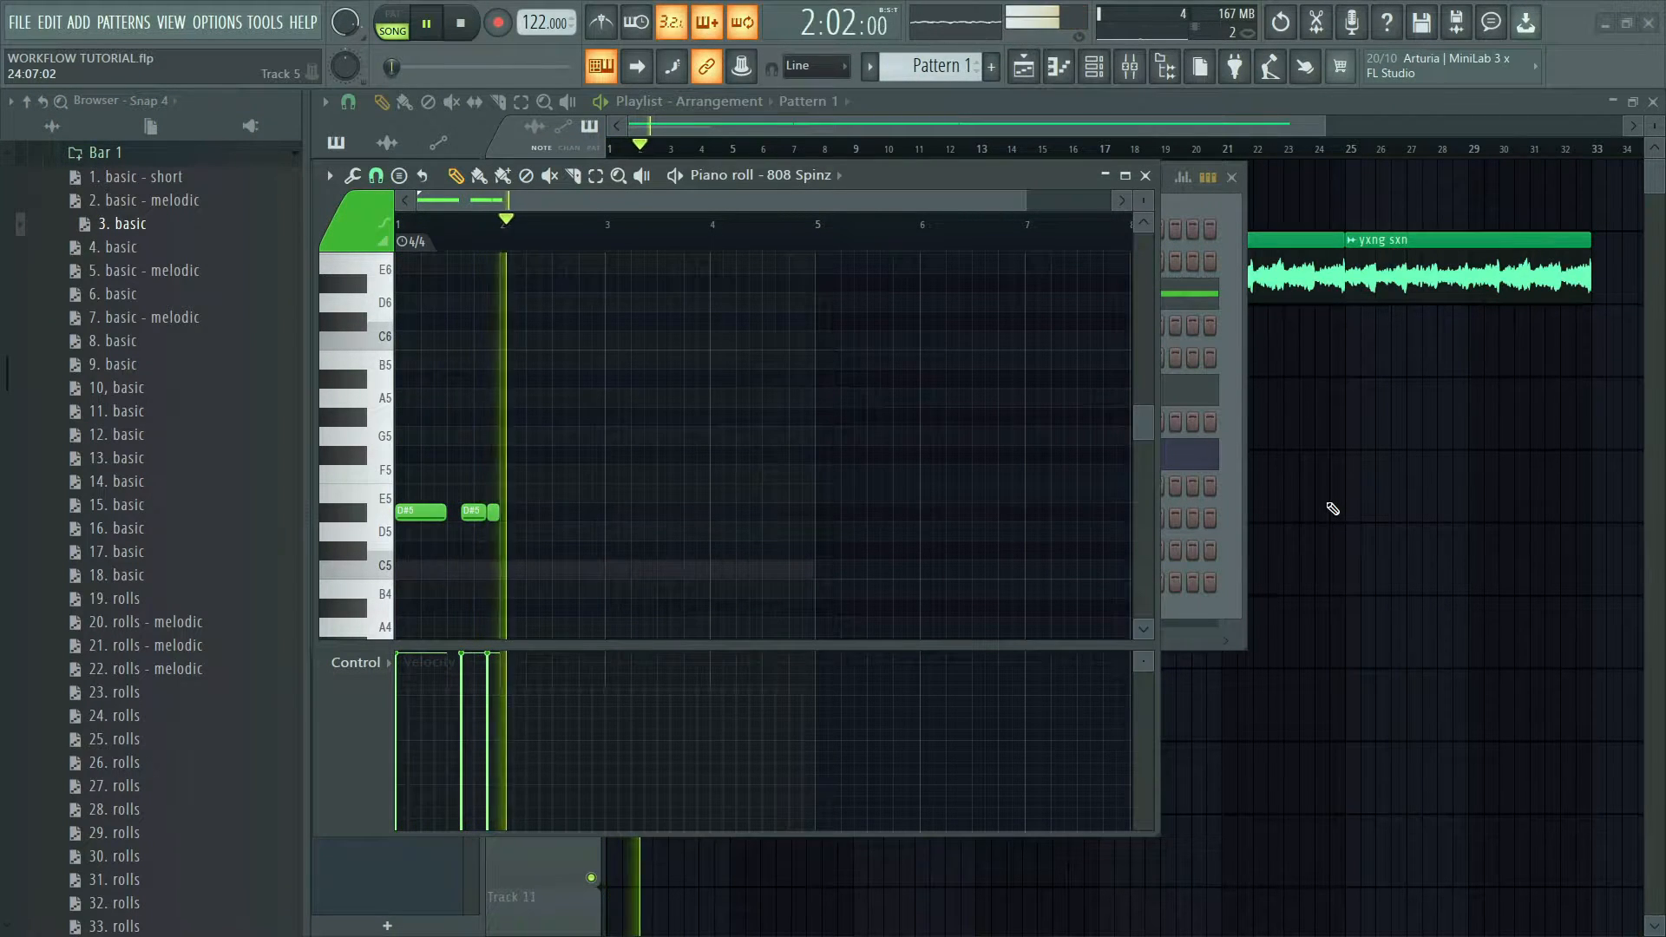
key(space)
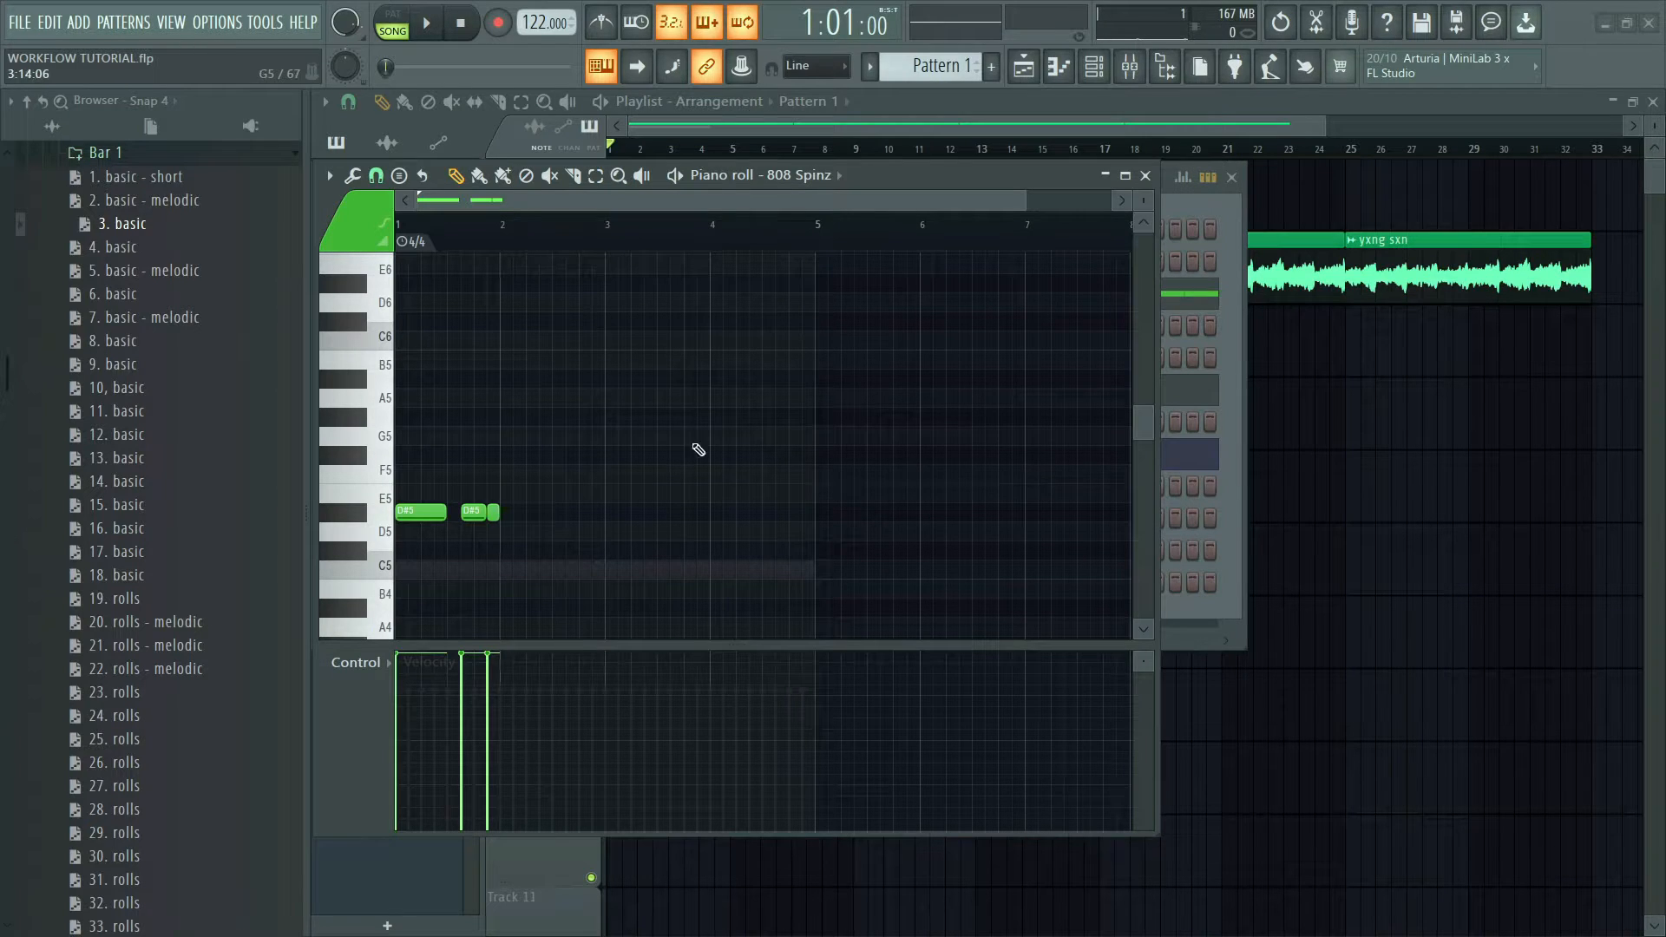
- Collapse the Bar 1 folder and expand the Bar 2 folder down to its rolls fragments
click(104, 153)
click(118, 174)
scroll(156, 286, down, 4)
- Try the 22. rolls fragment in the second bar, blended with the existing notes, and delete its notes after playback
drag(122, 387, 556, 460)
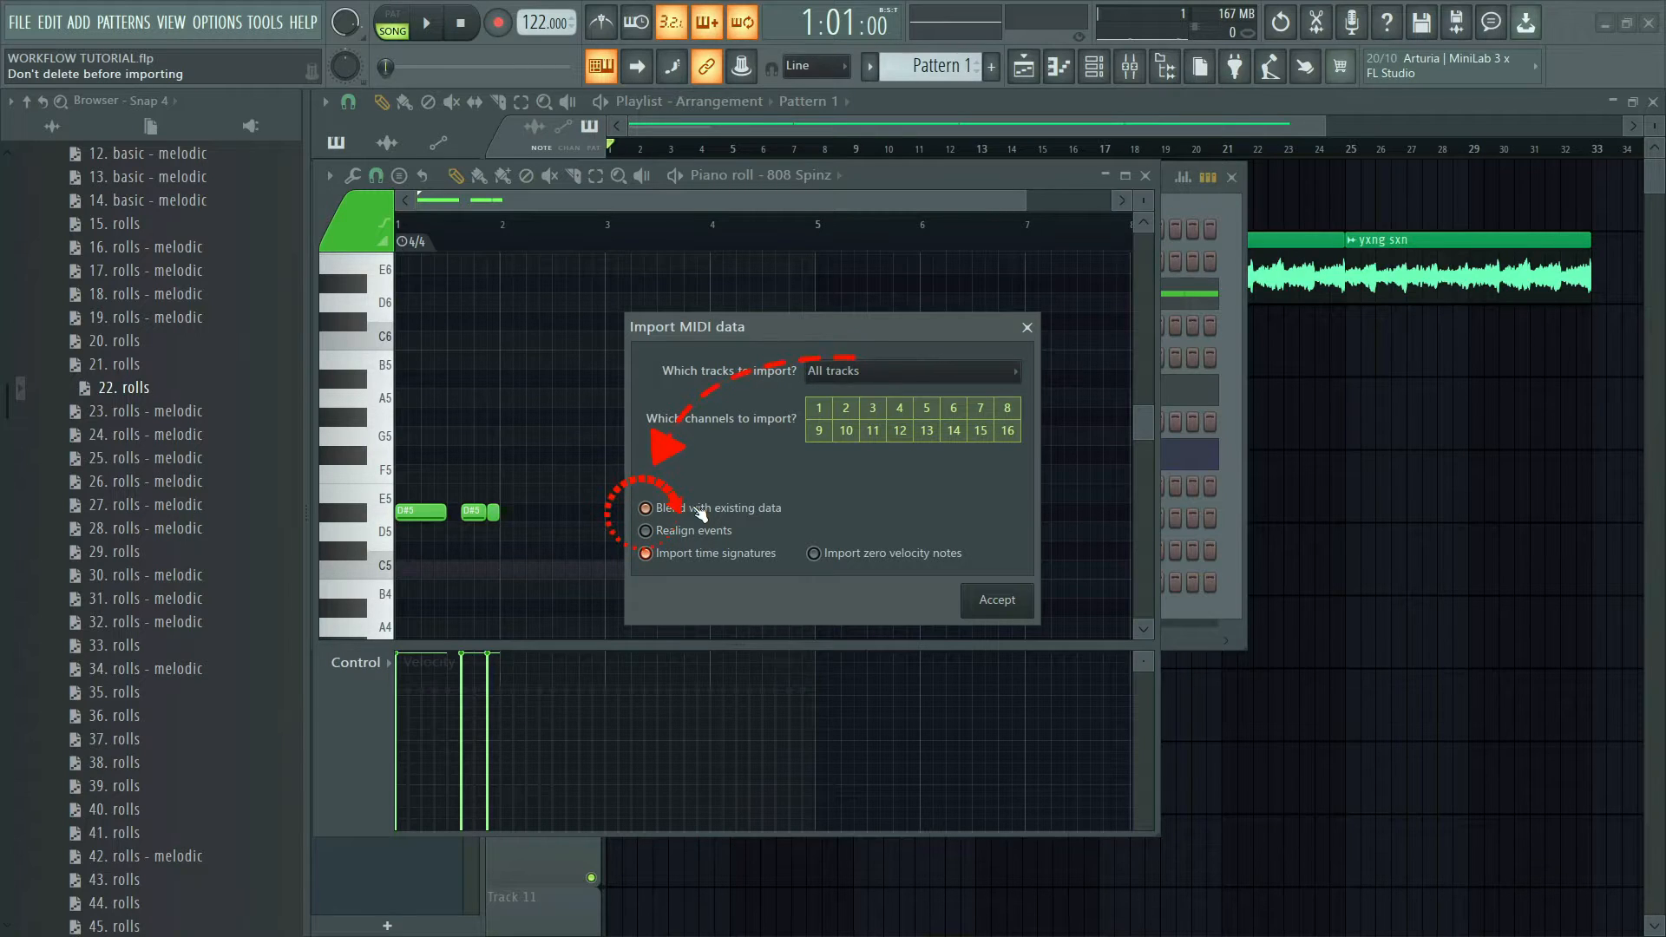
click(997, 600)
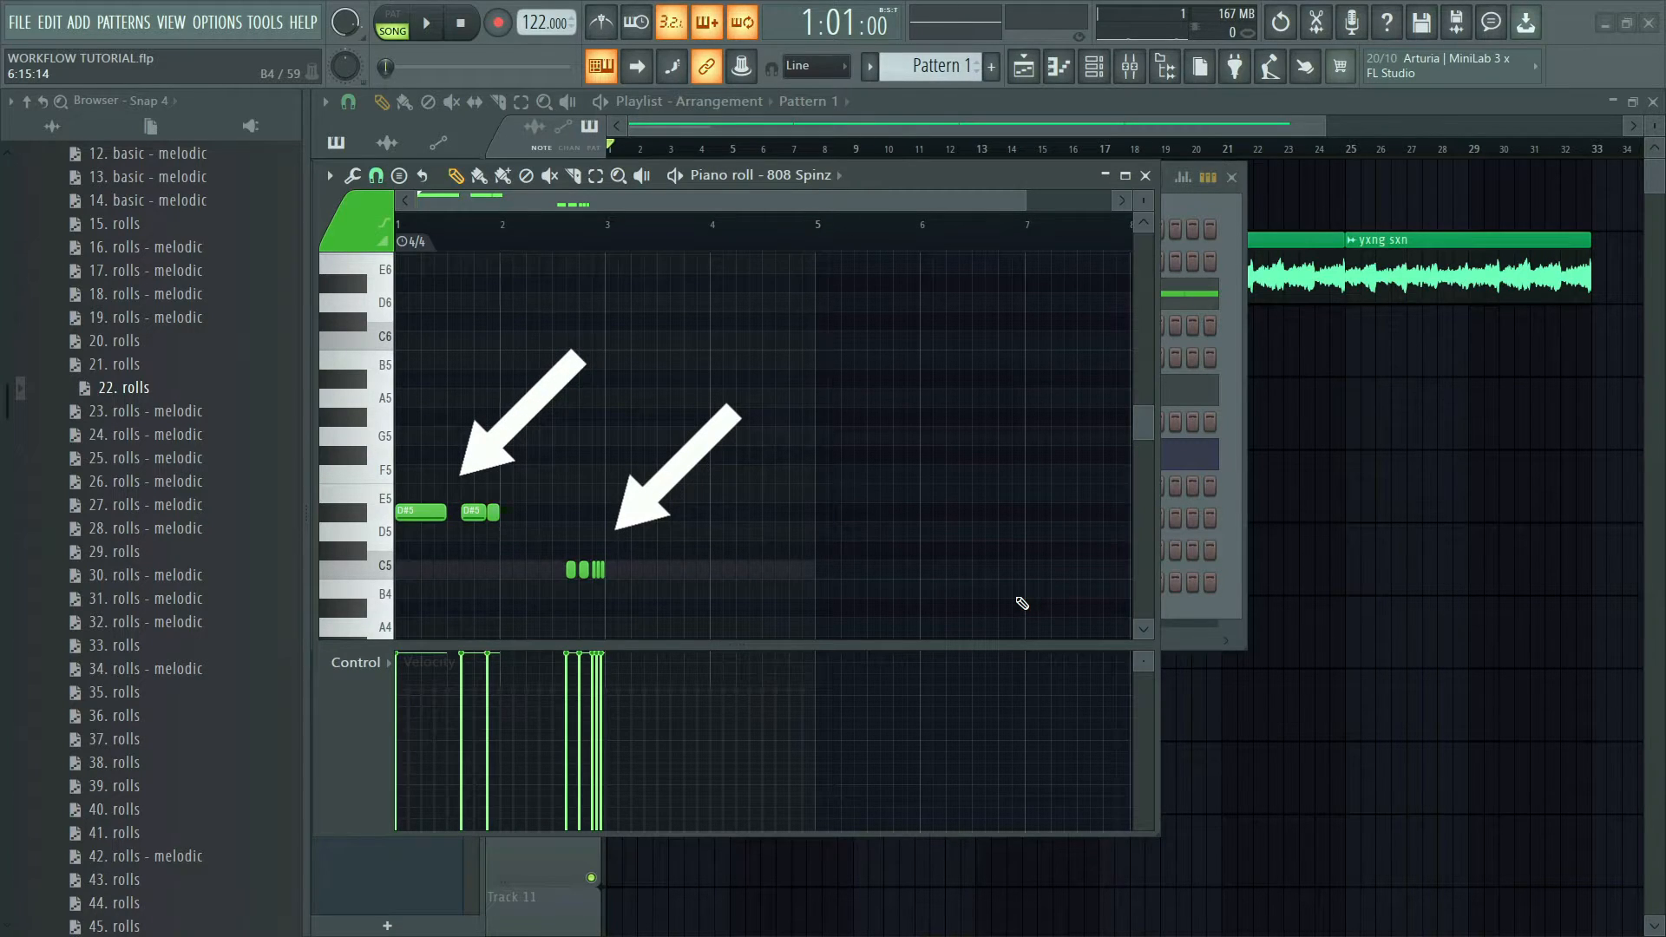
key(space)
scroll(1006, 595, down, 2)
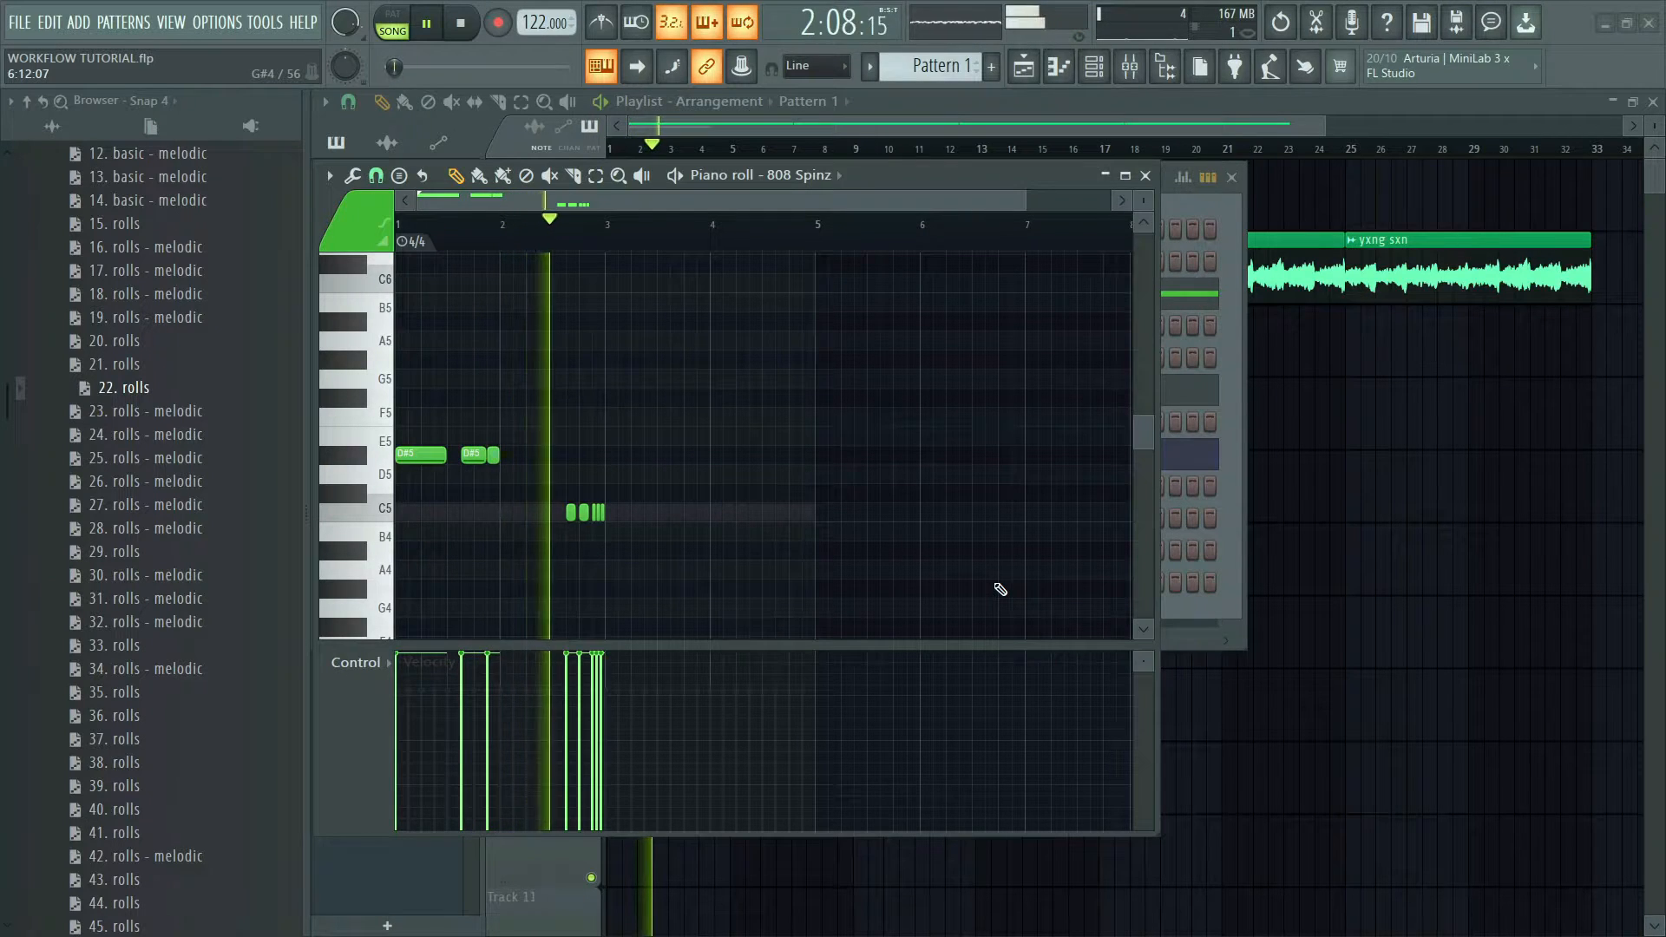
key(space)
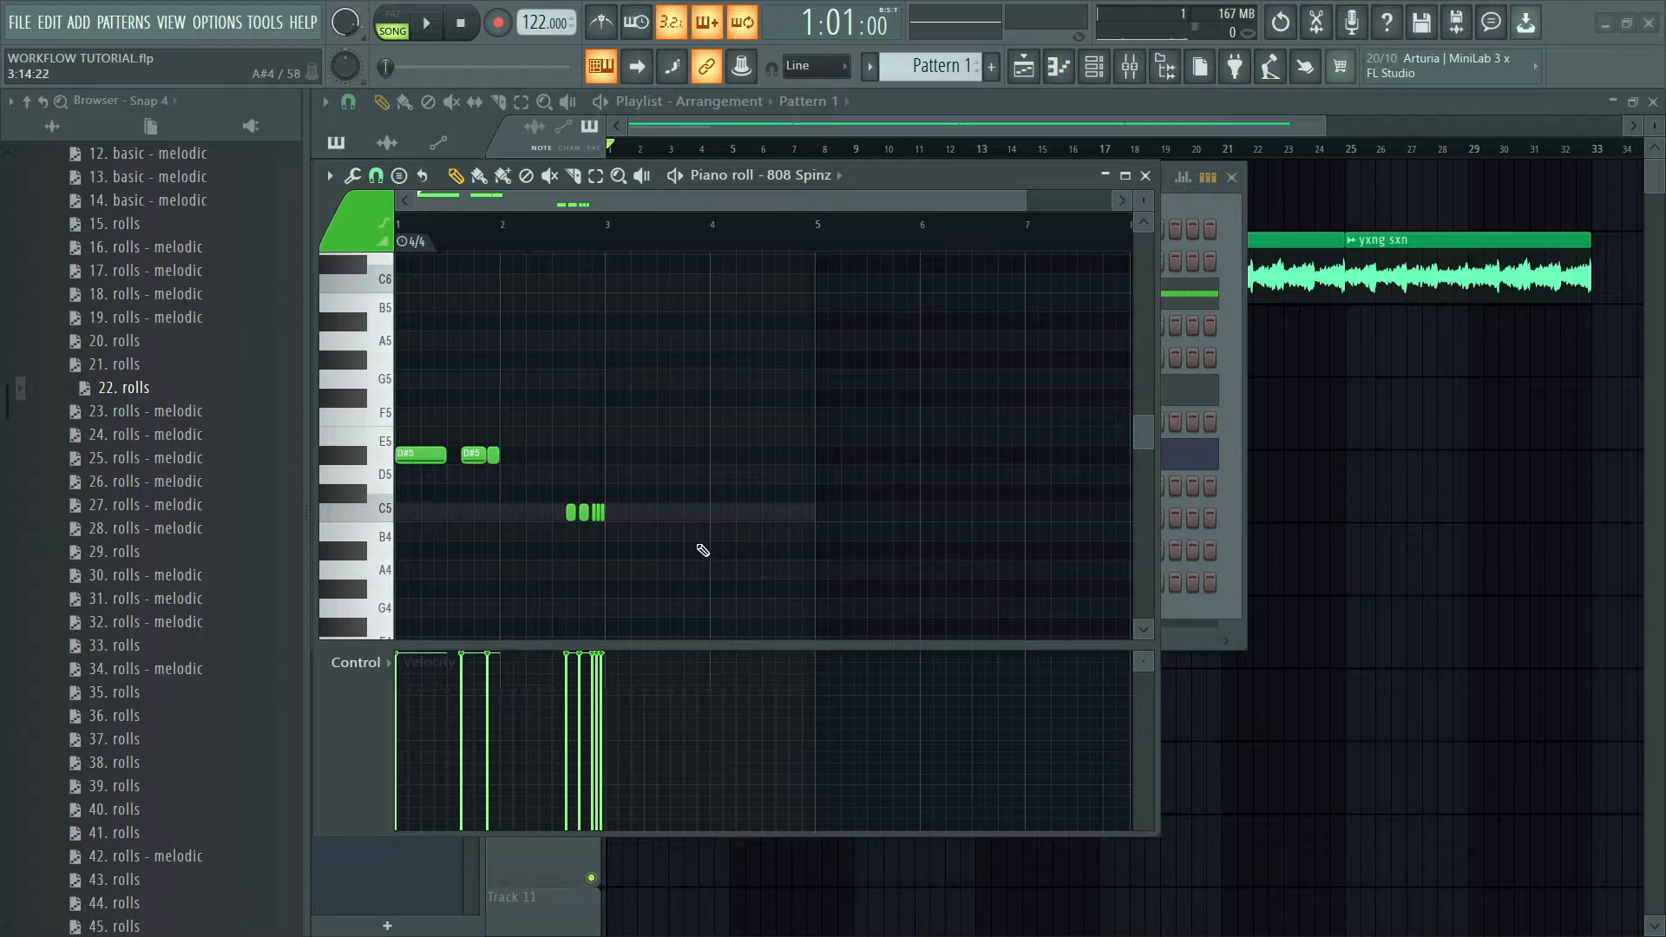
drag(647, 515, 552, 509)
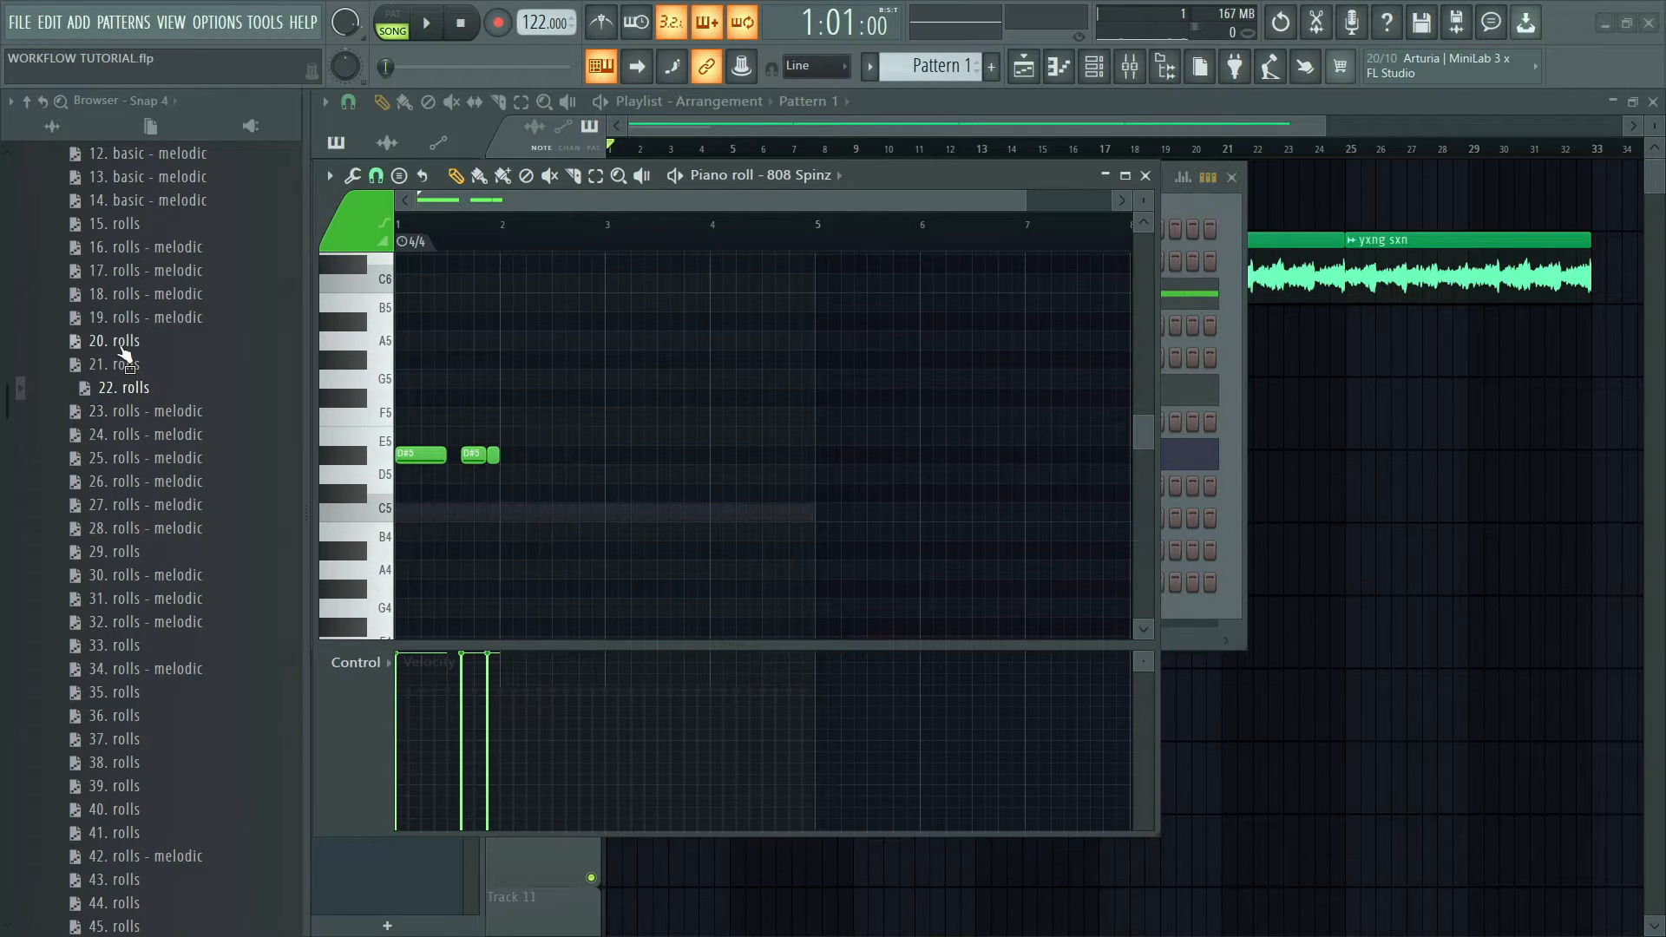
- Import the 20. rolls fragment from Bar 2 into the 808 Spinz piano roll with Blend with existing data, and play it
drag(122, 354, 622, 447)
click(664, 511)
click(980, 602)
key(space)
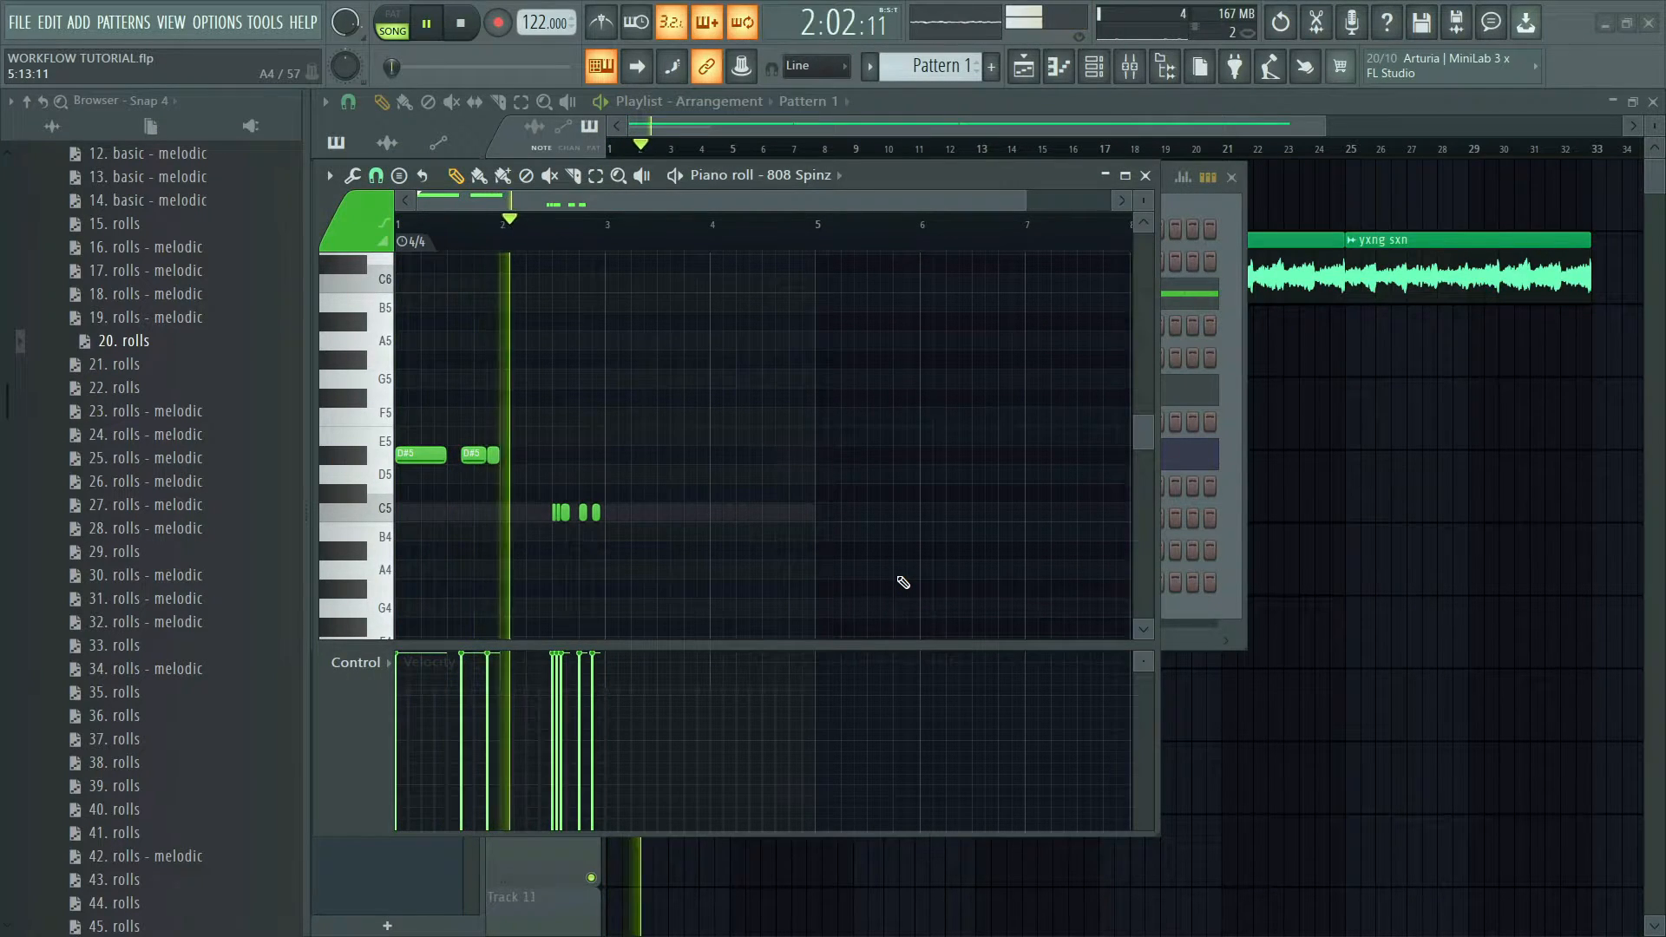
key(space)
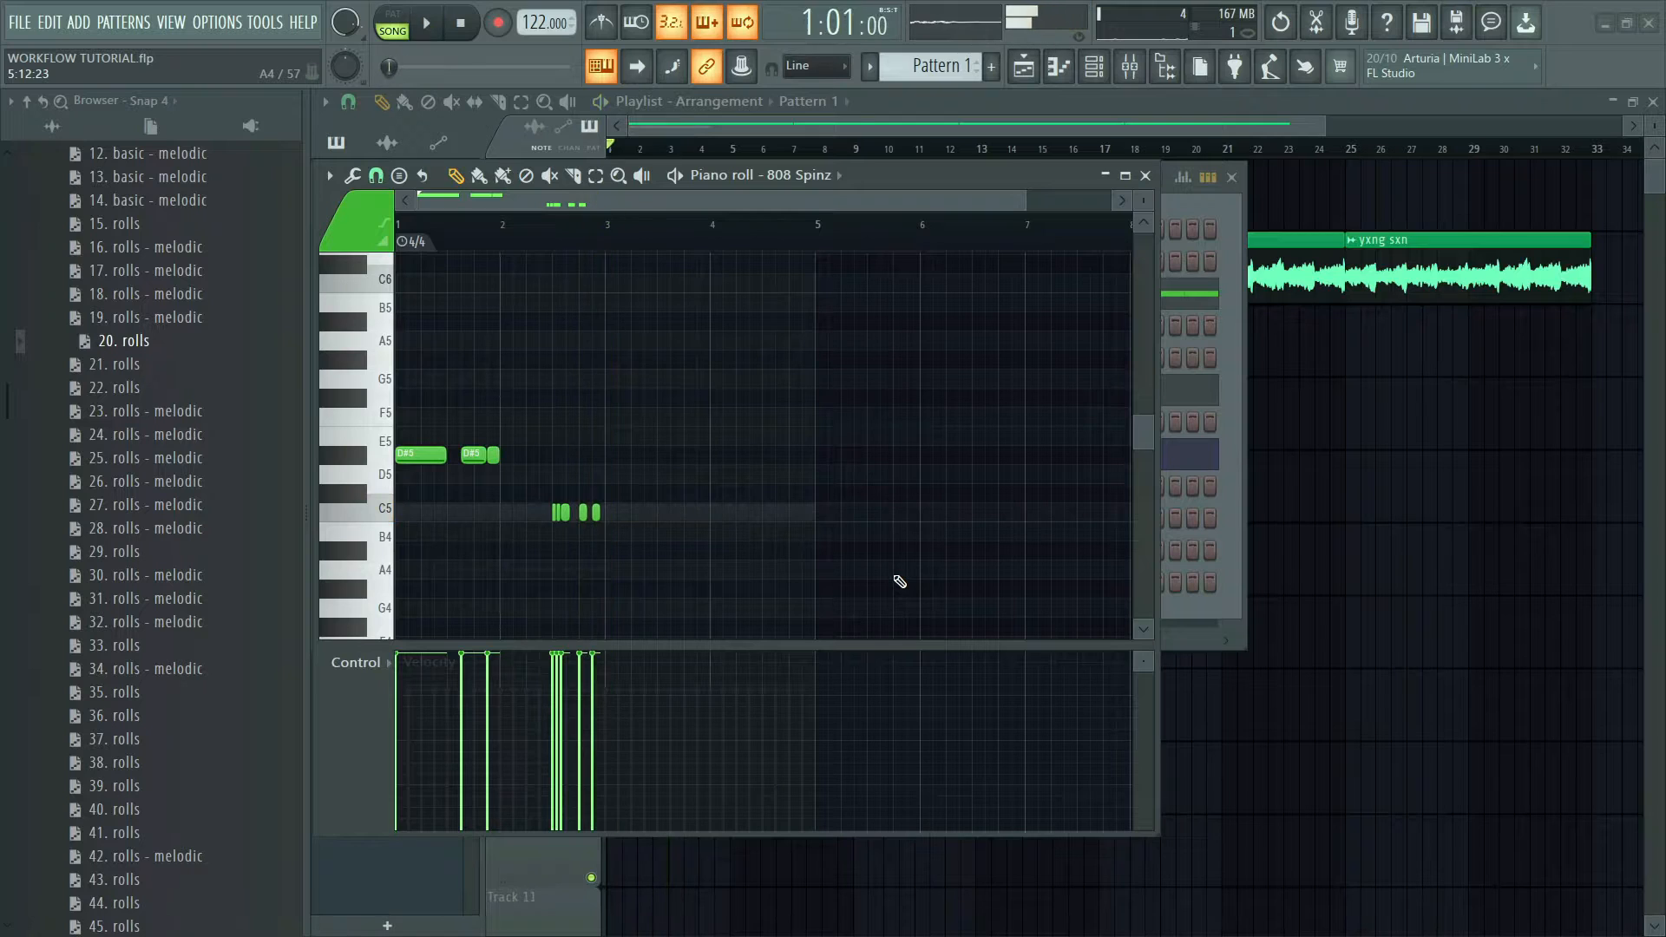
- Import the 5. basic fragment from the bar 3 folder into the 808 Spinz piano roll, blended with existing data, and play it
scroll(200, 417, up, 6)
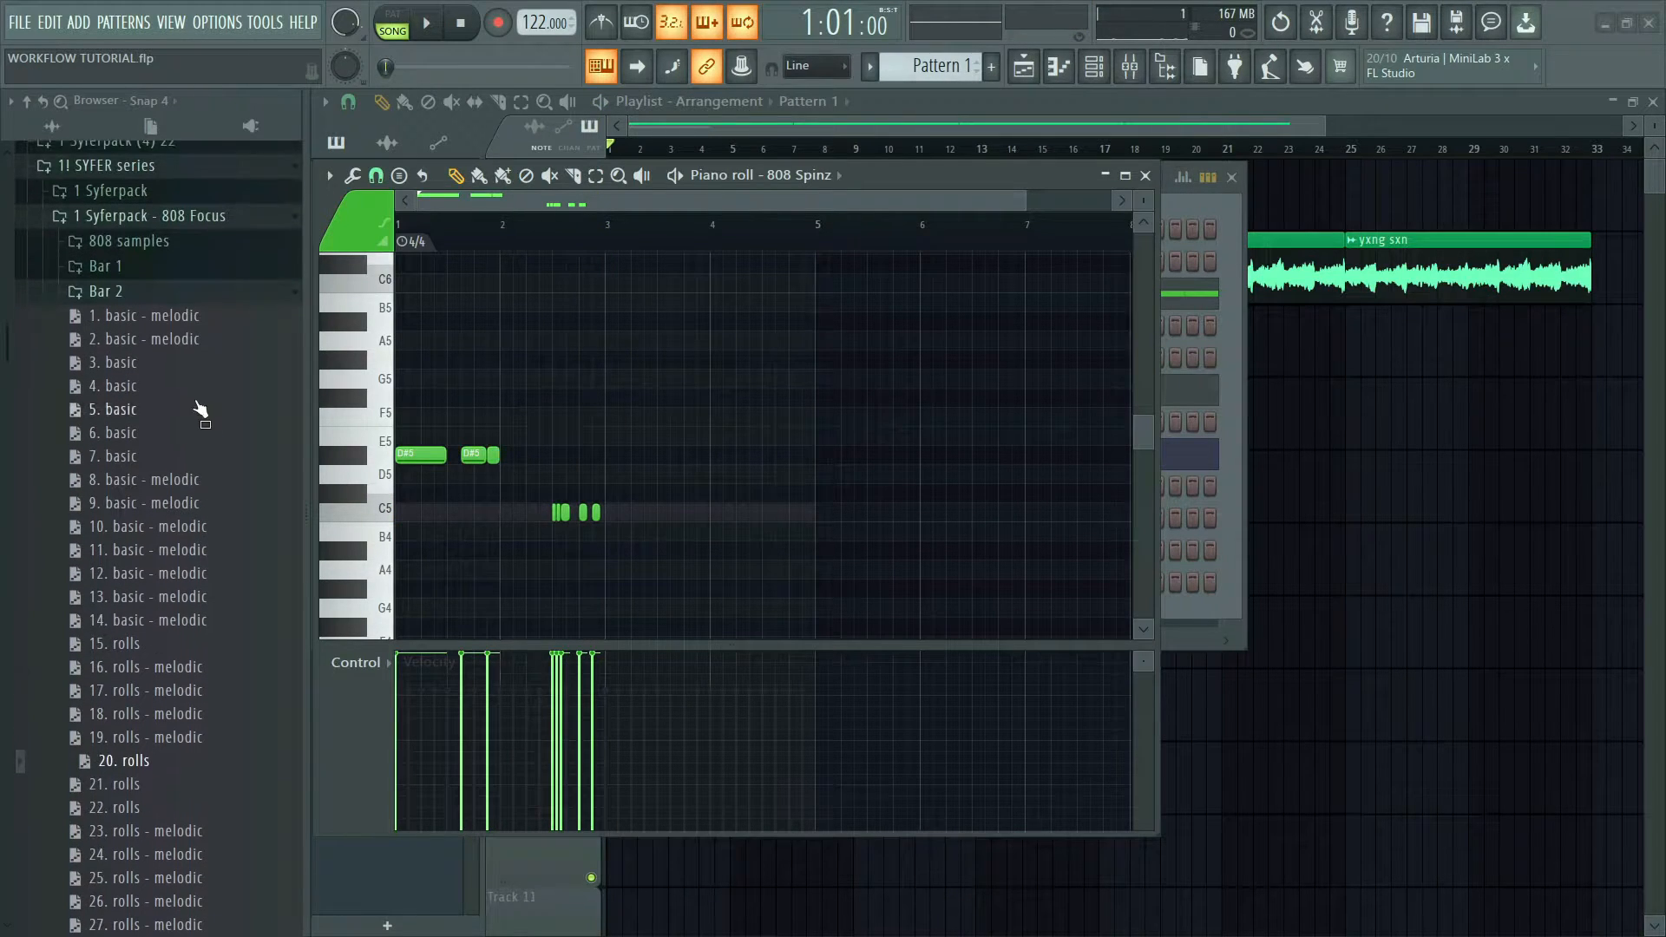
click(153, 319)
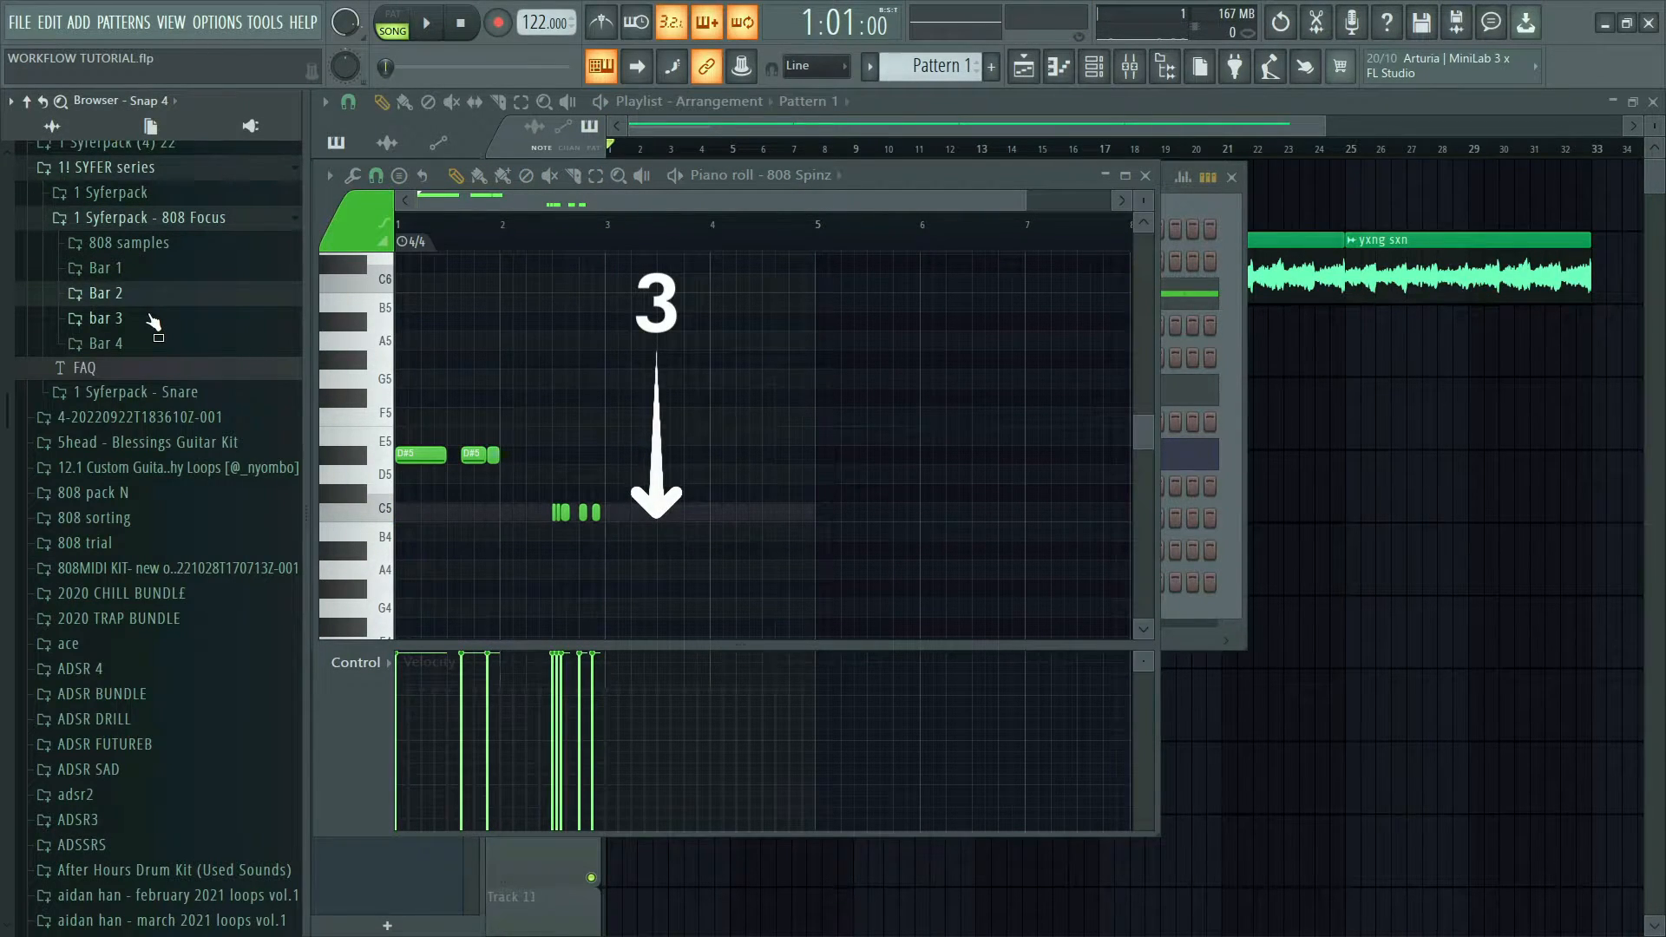
click(153, 319)
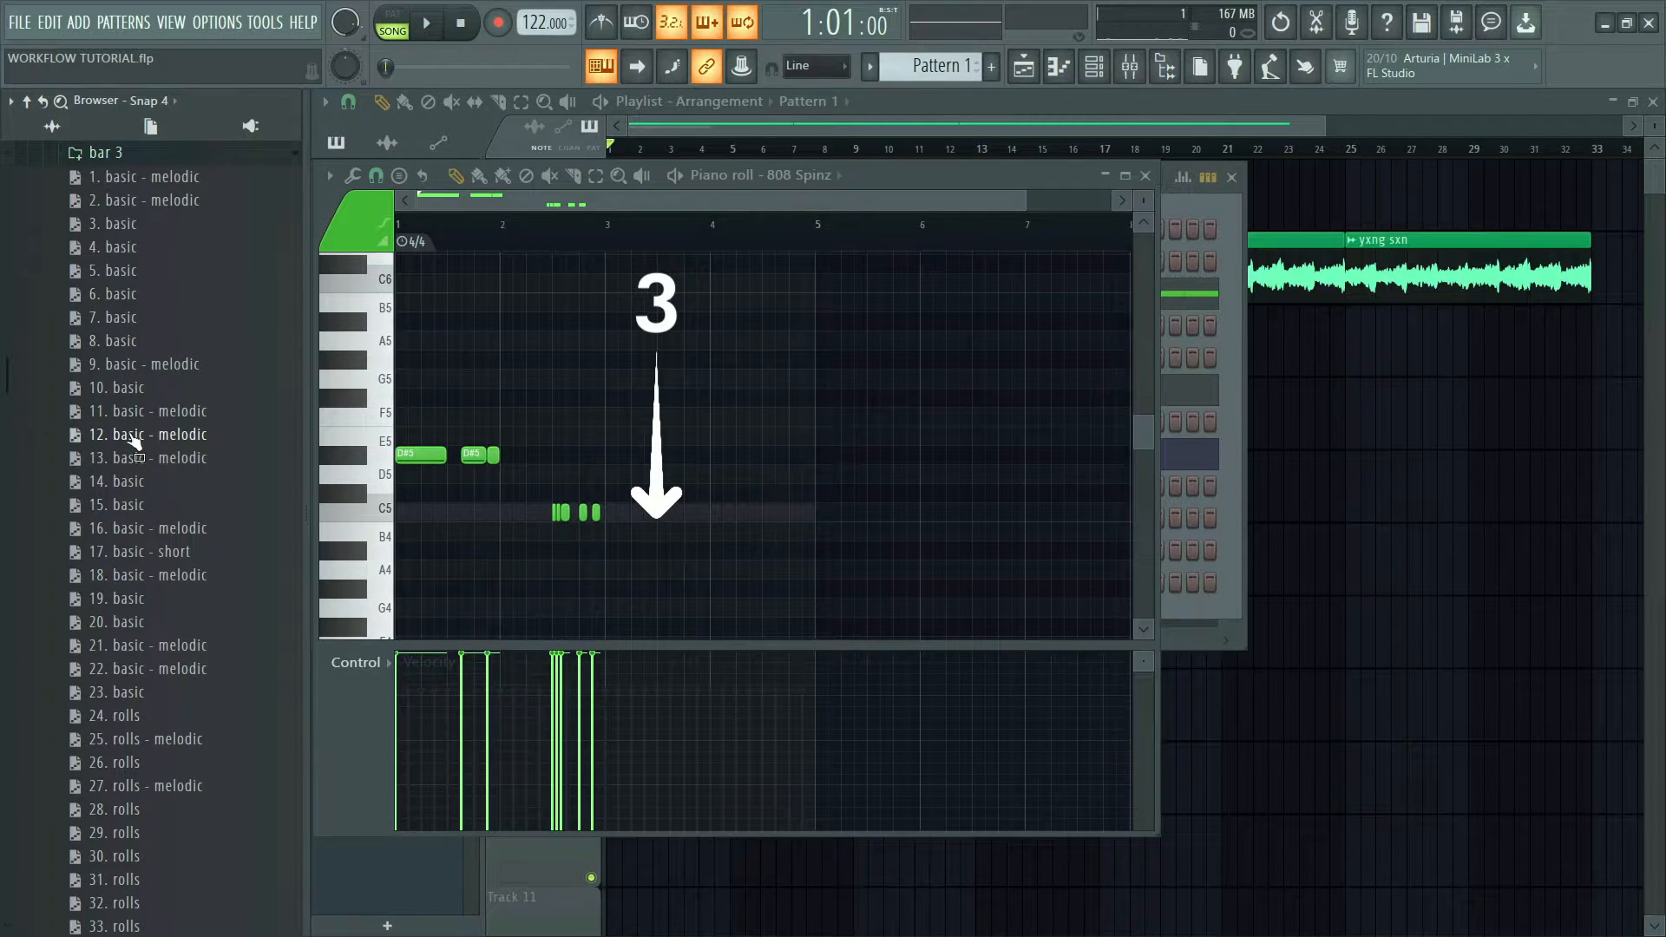
drag(120, 270, 719, 431)
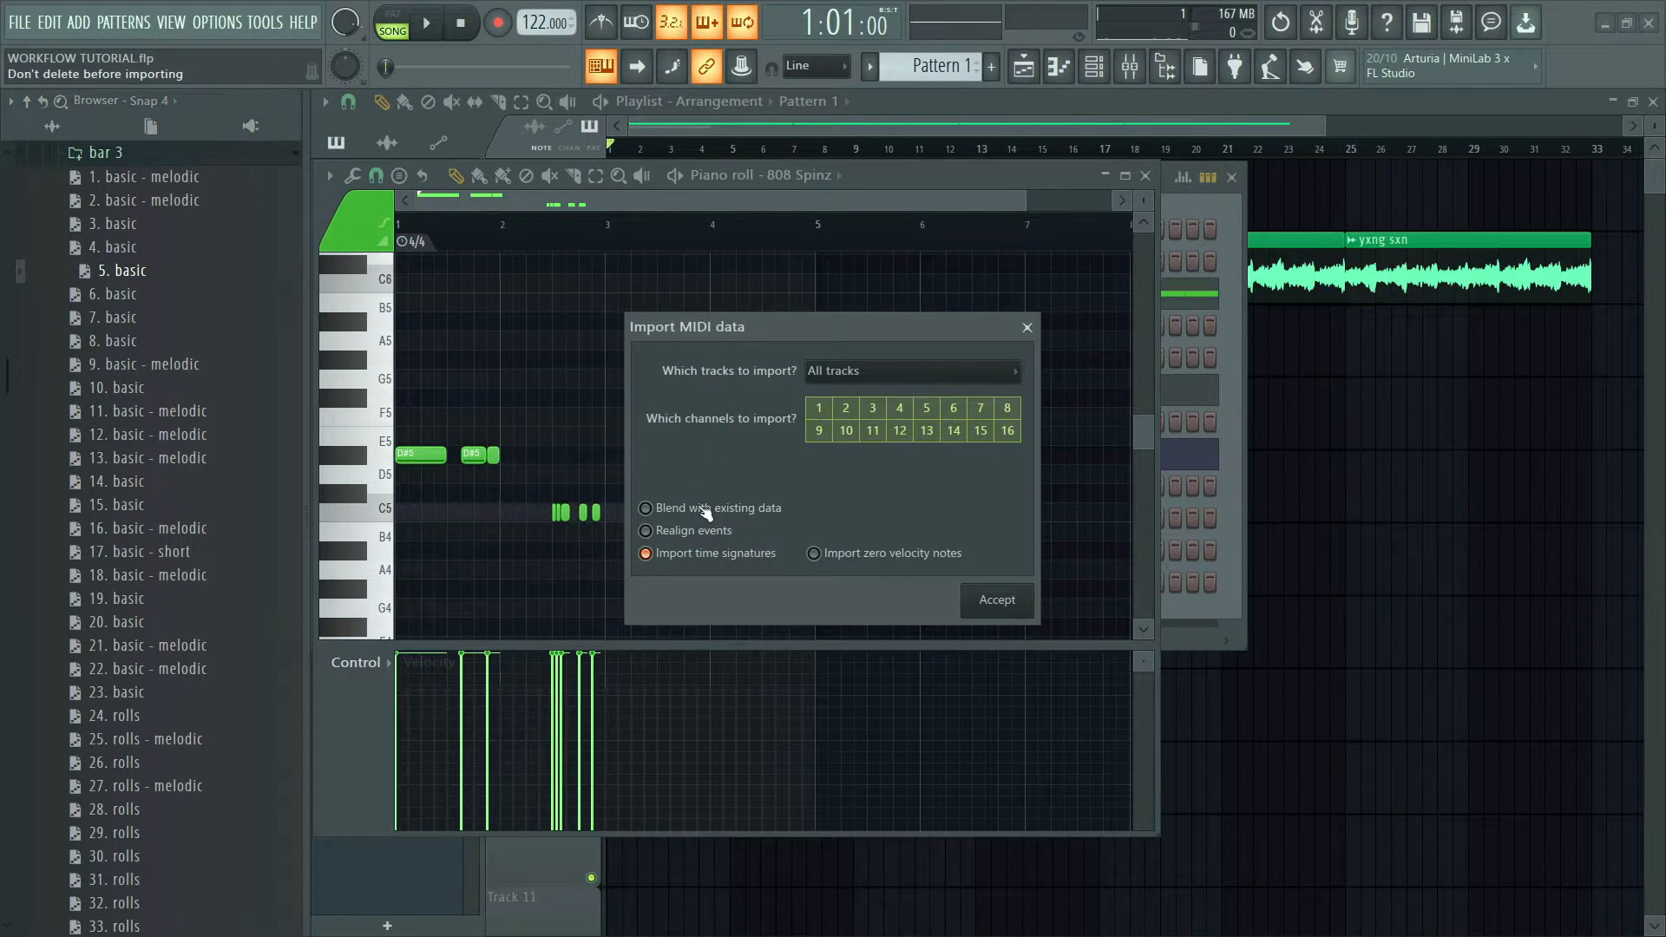
click(997, 599)
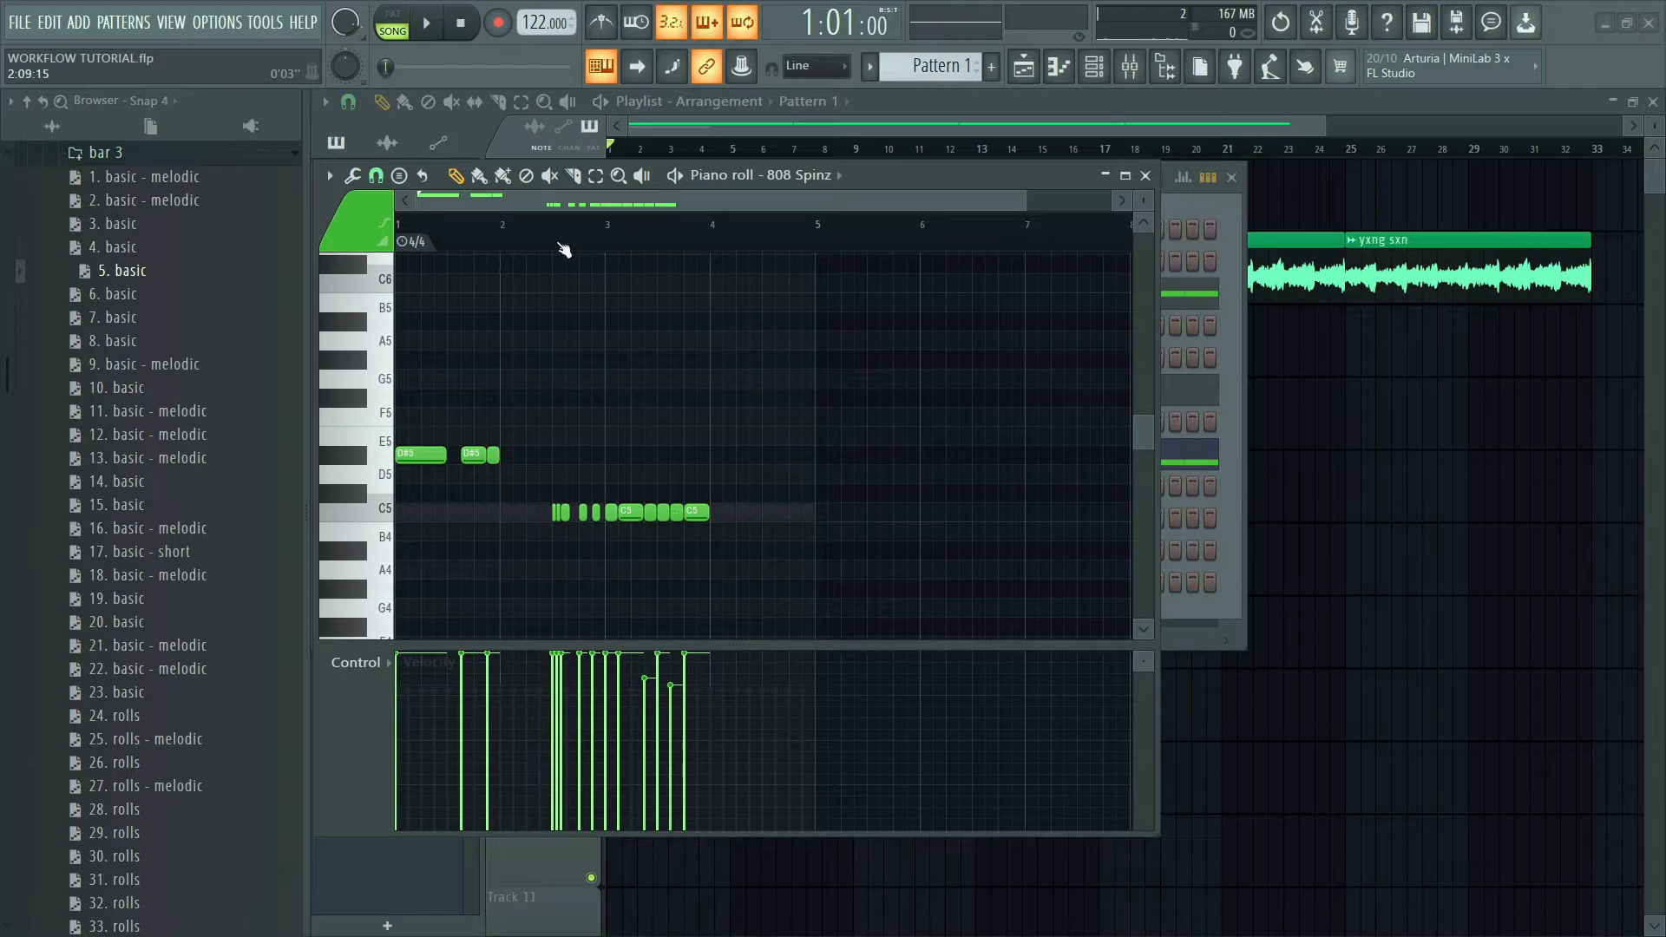
key(space)
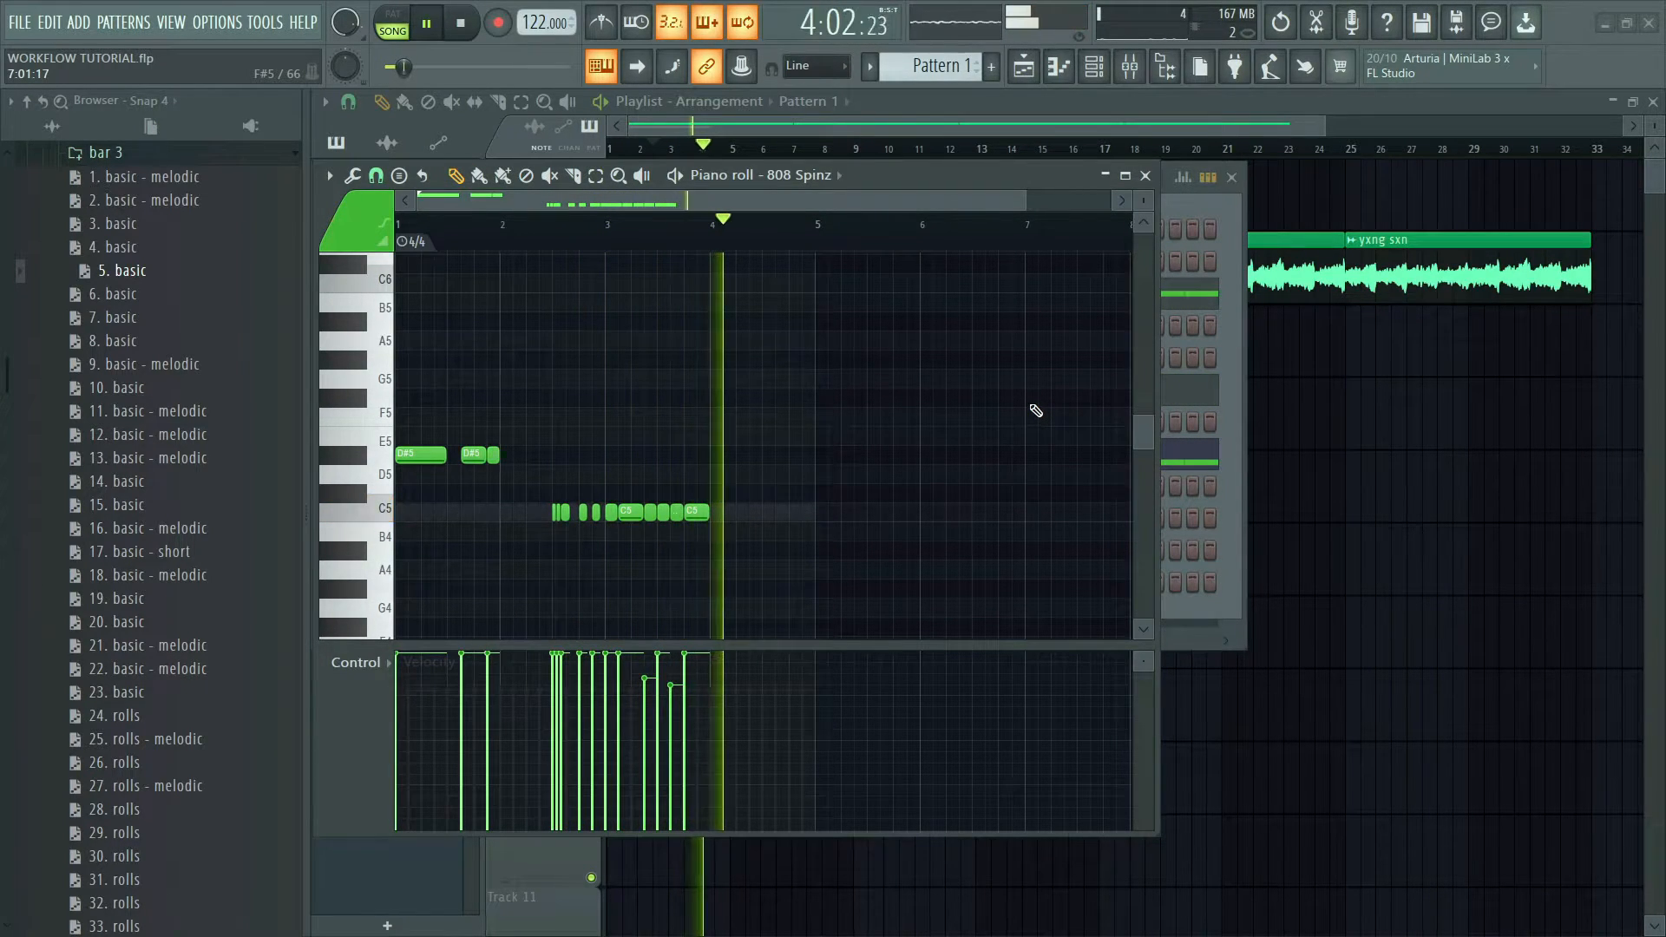
key(space)
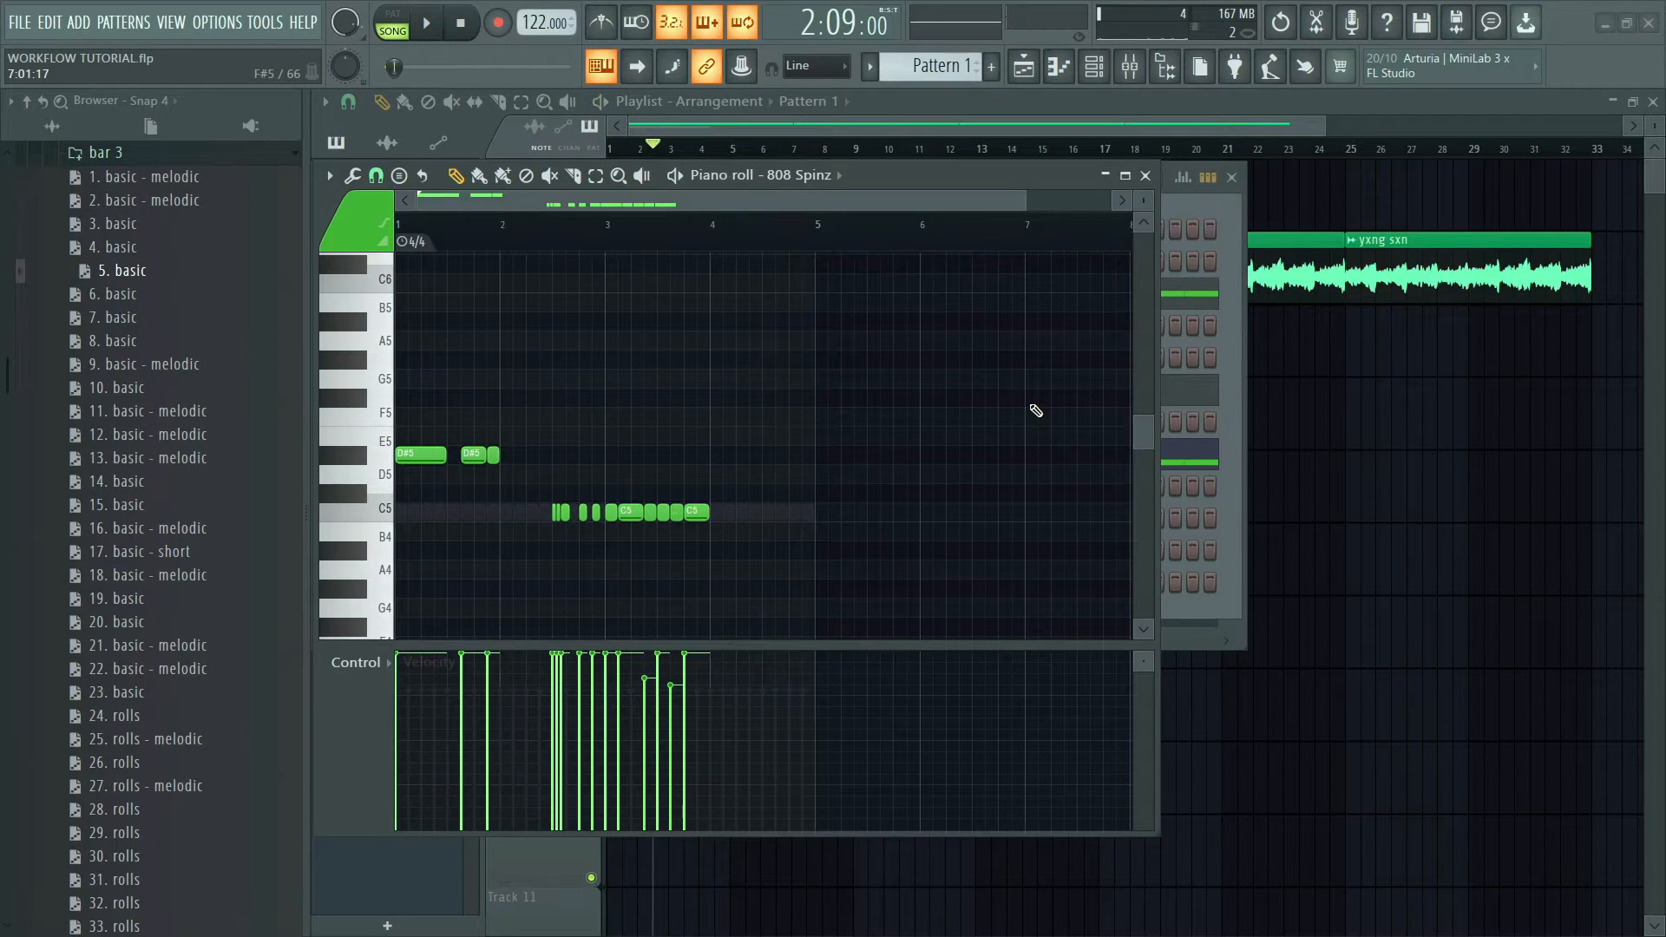
- Collapse the bar 3 folder and expand the Bar 4 folder down to its later rolls fragments
click(130, 154)
click(141, 182)
scroll(164, 260, down, 10)
drag(170, 336, 175, 343)
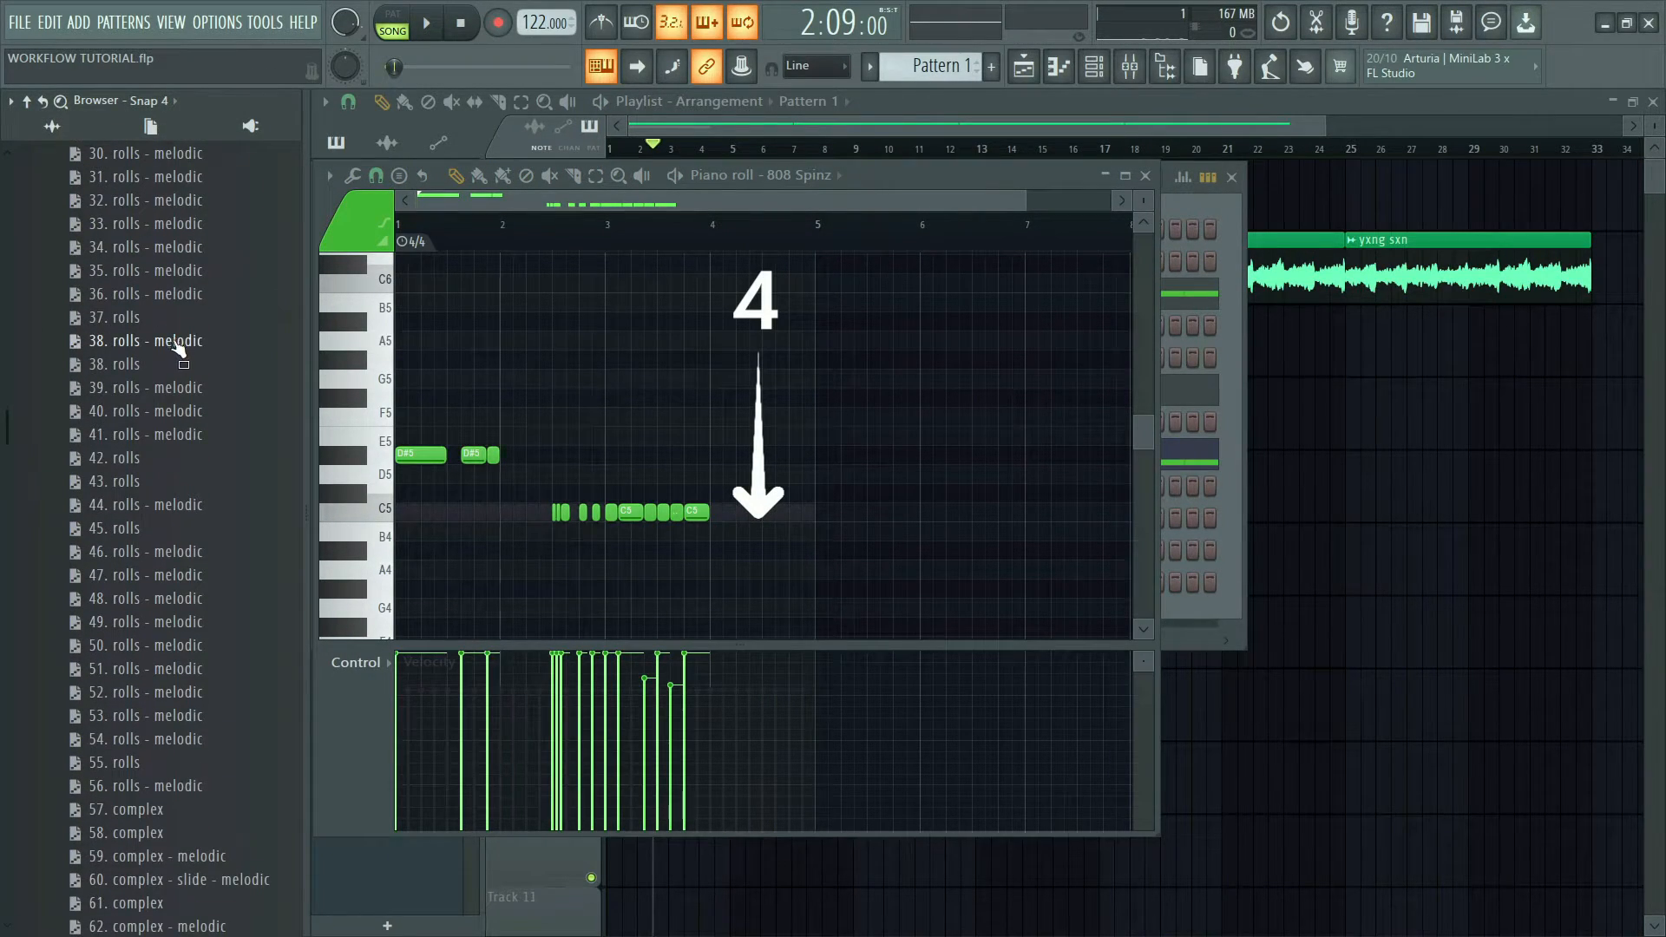
scroll(175, 347, down, 2)
- Try the 47. rolls - melodic fragment as the 808's fourth bar and play it back
drag(143, 434, 770, 388)
click(993, 598)
click(680, 245)
ctrl+click(662, 281)
key(space)
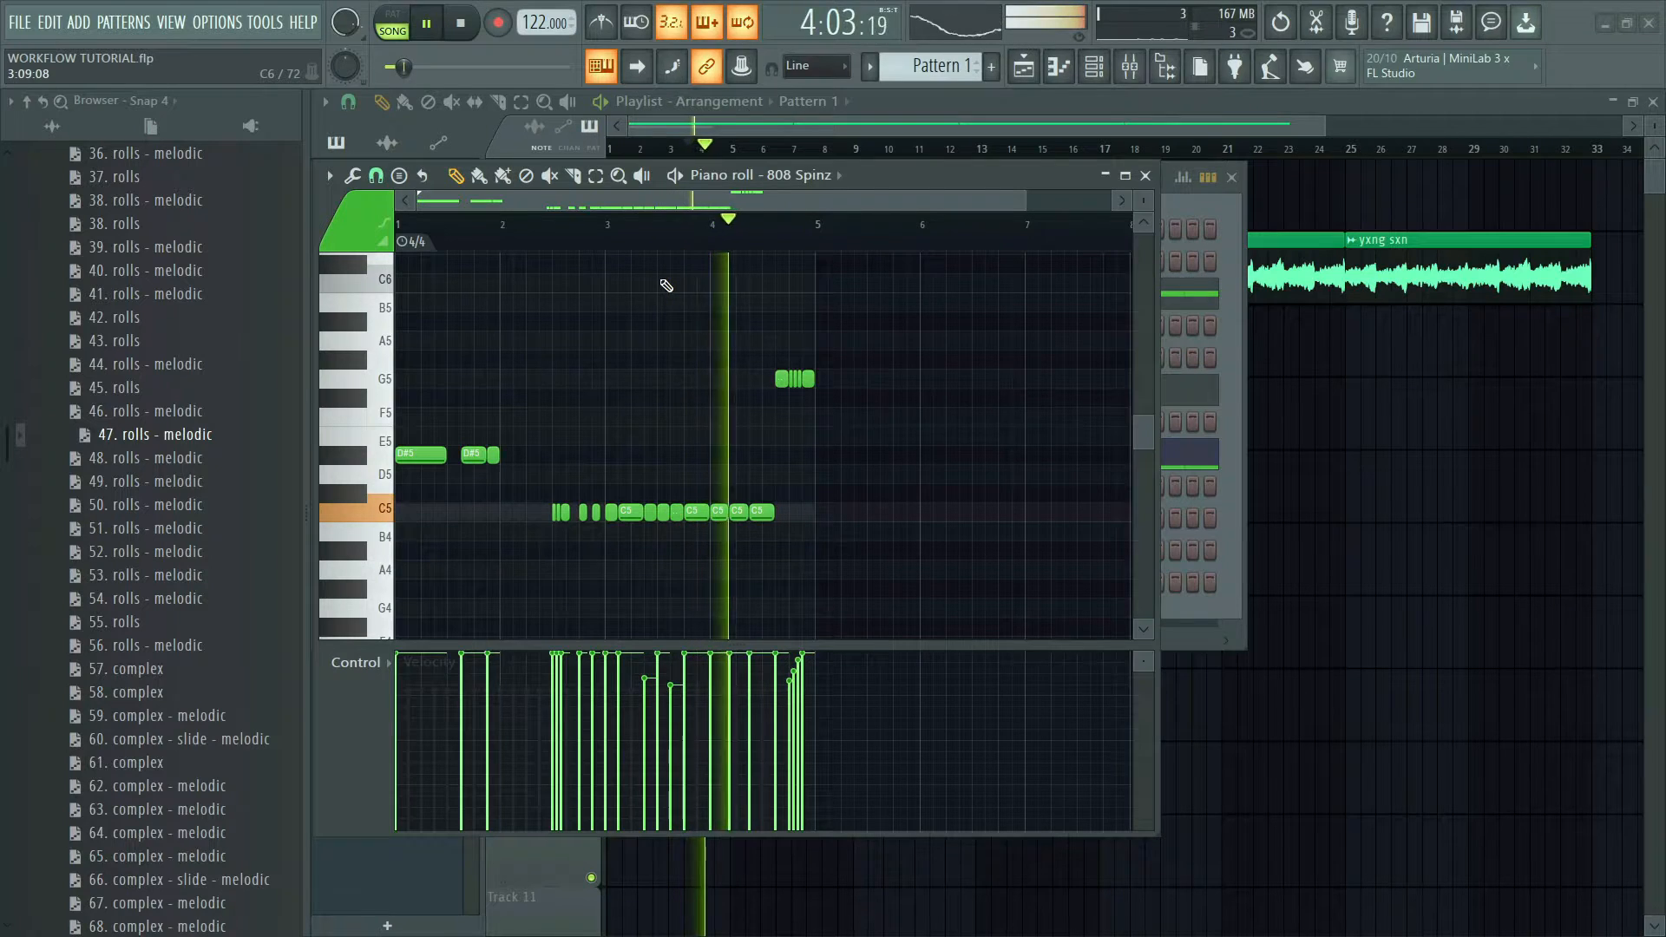
key(space)
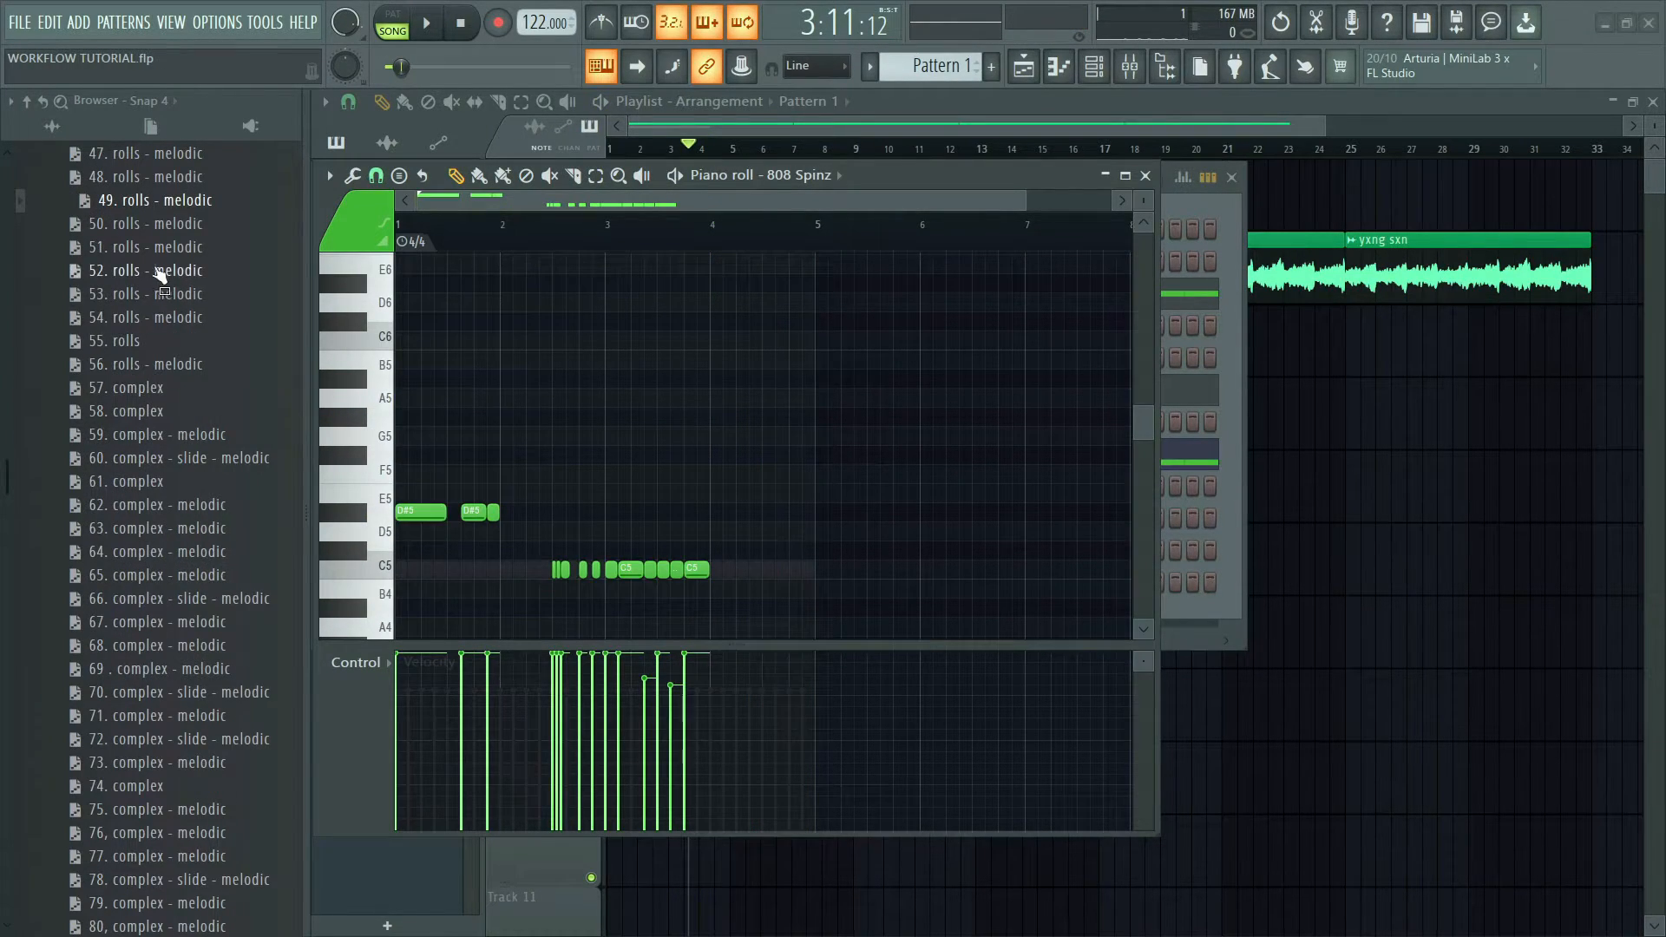
- Import the 51. rolls - melodic fragment into the 808 Spinz fourth bar, keeping the existing notes, and play the line
drag(158, 271, 691, 498)
click(990, 603)
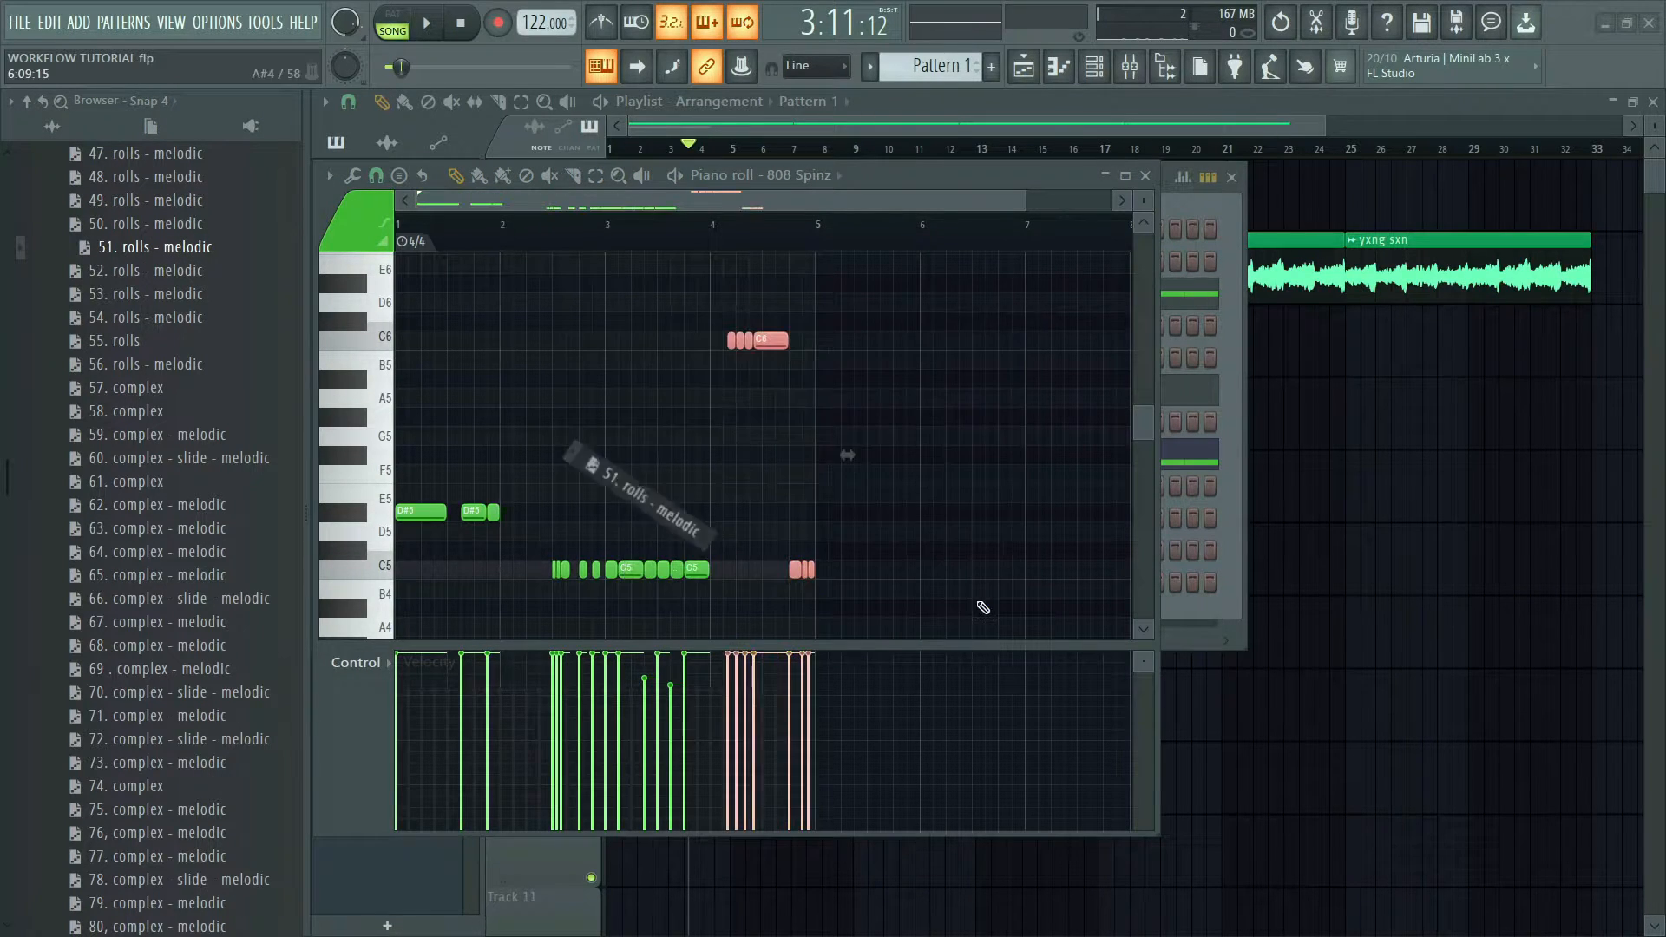
key(space)
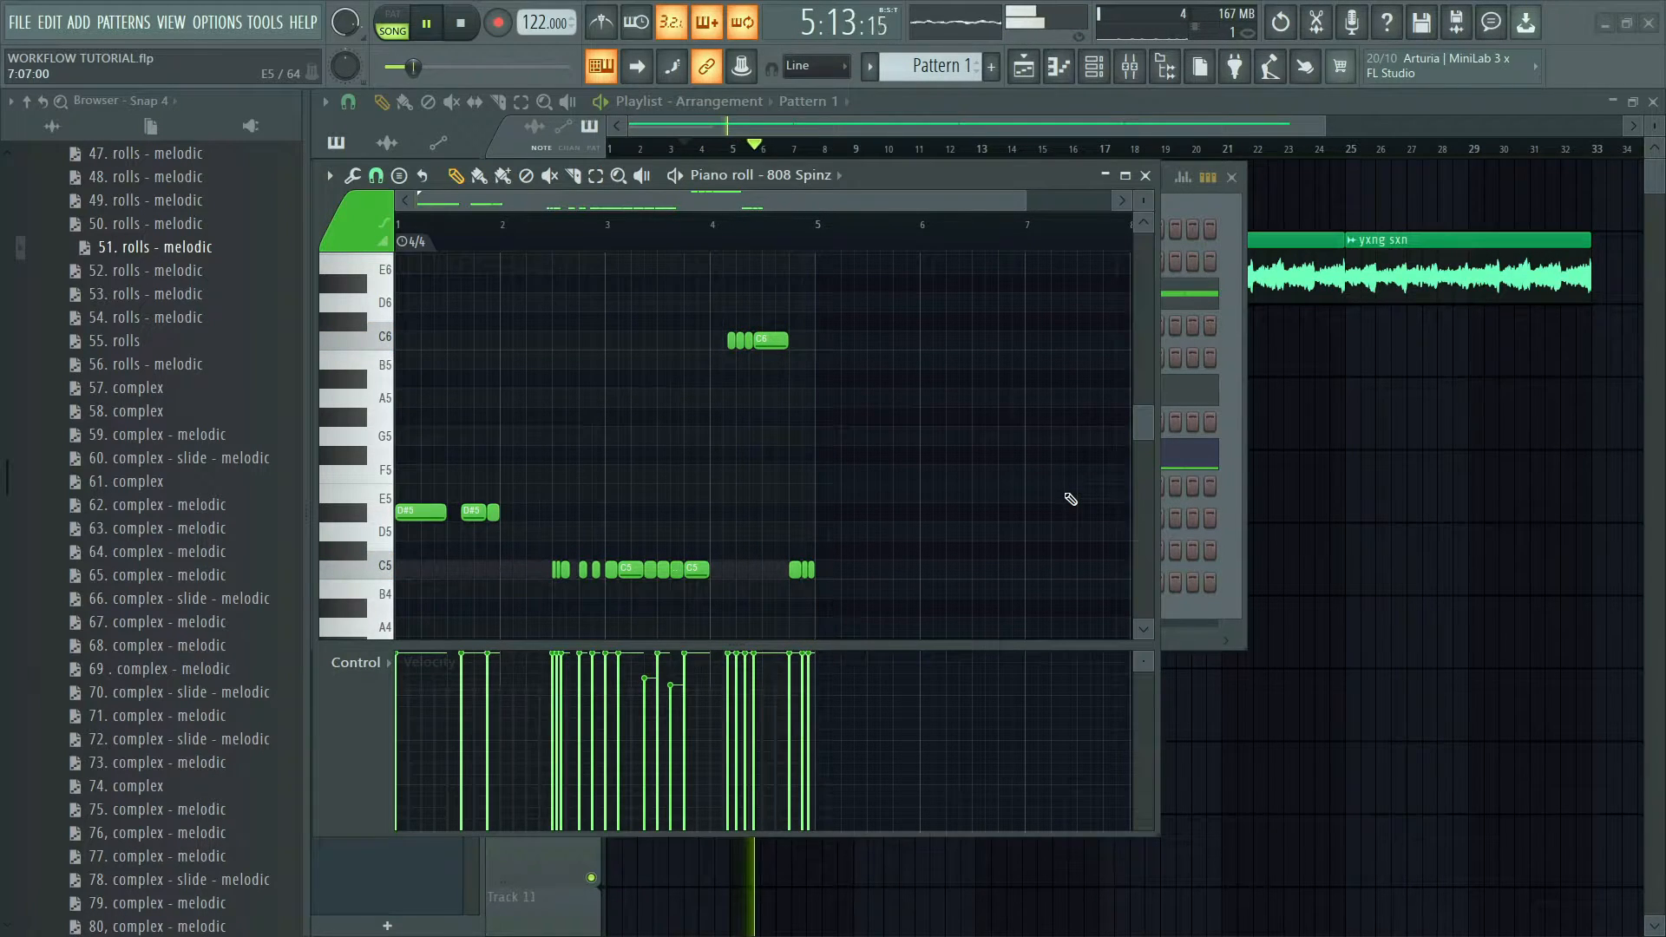
key(space)
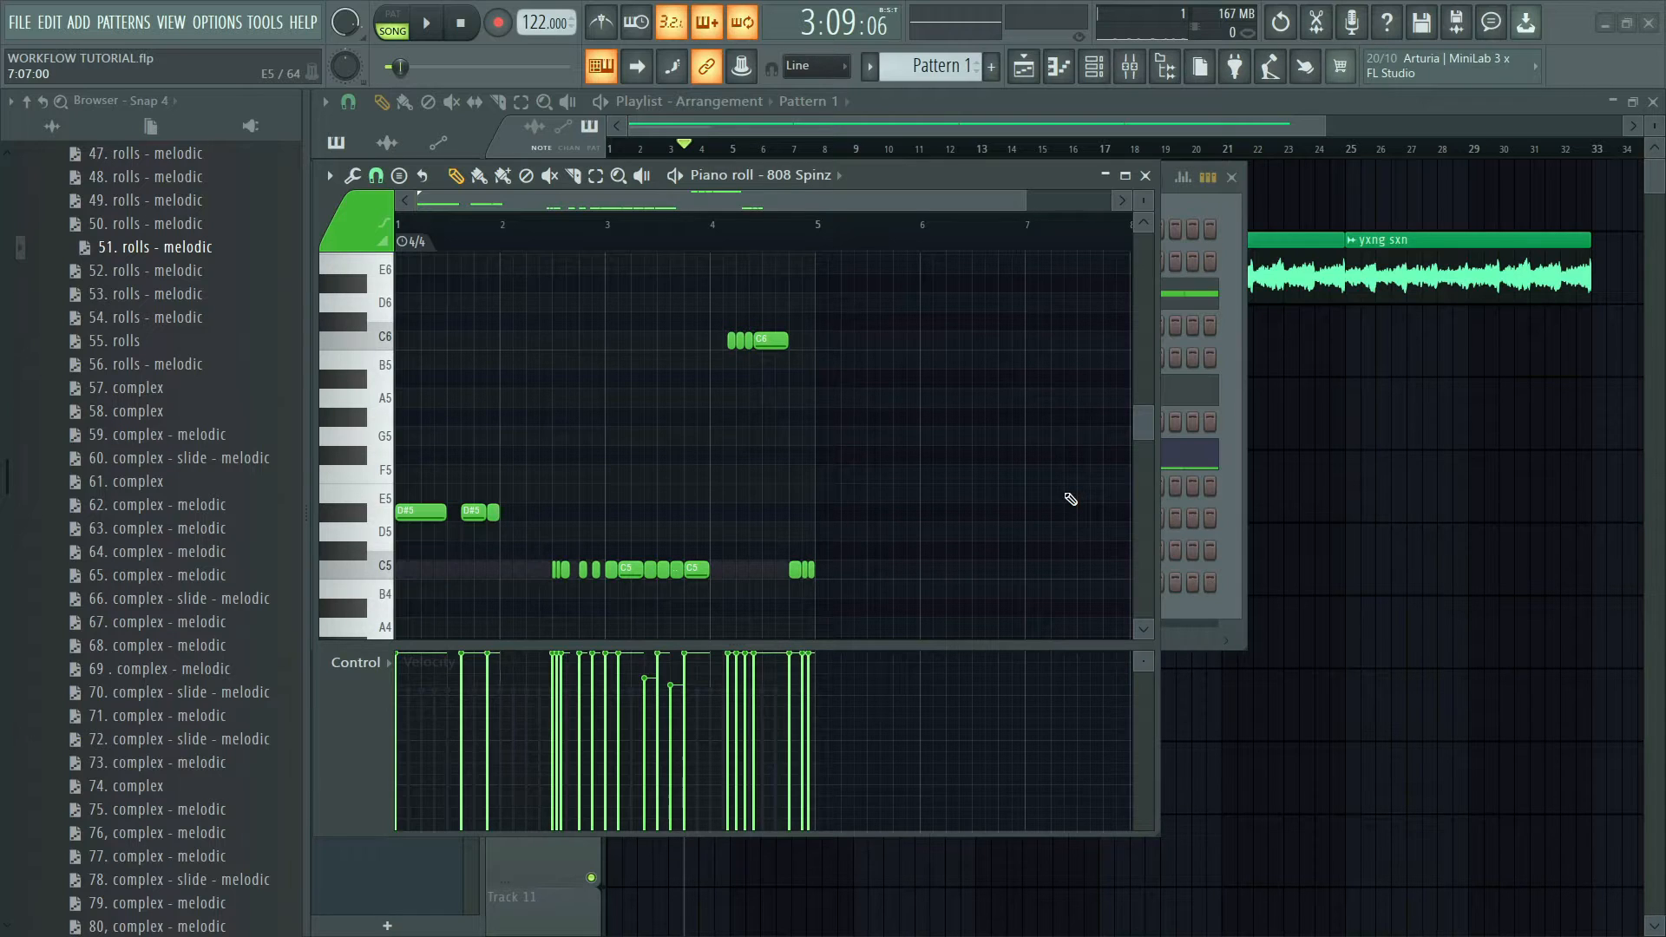
- Raise the 808 notes in the second and third bars by three semitones from C5 to D#5
drag(532, 514, 312, 498)
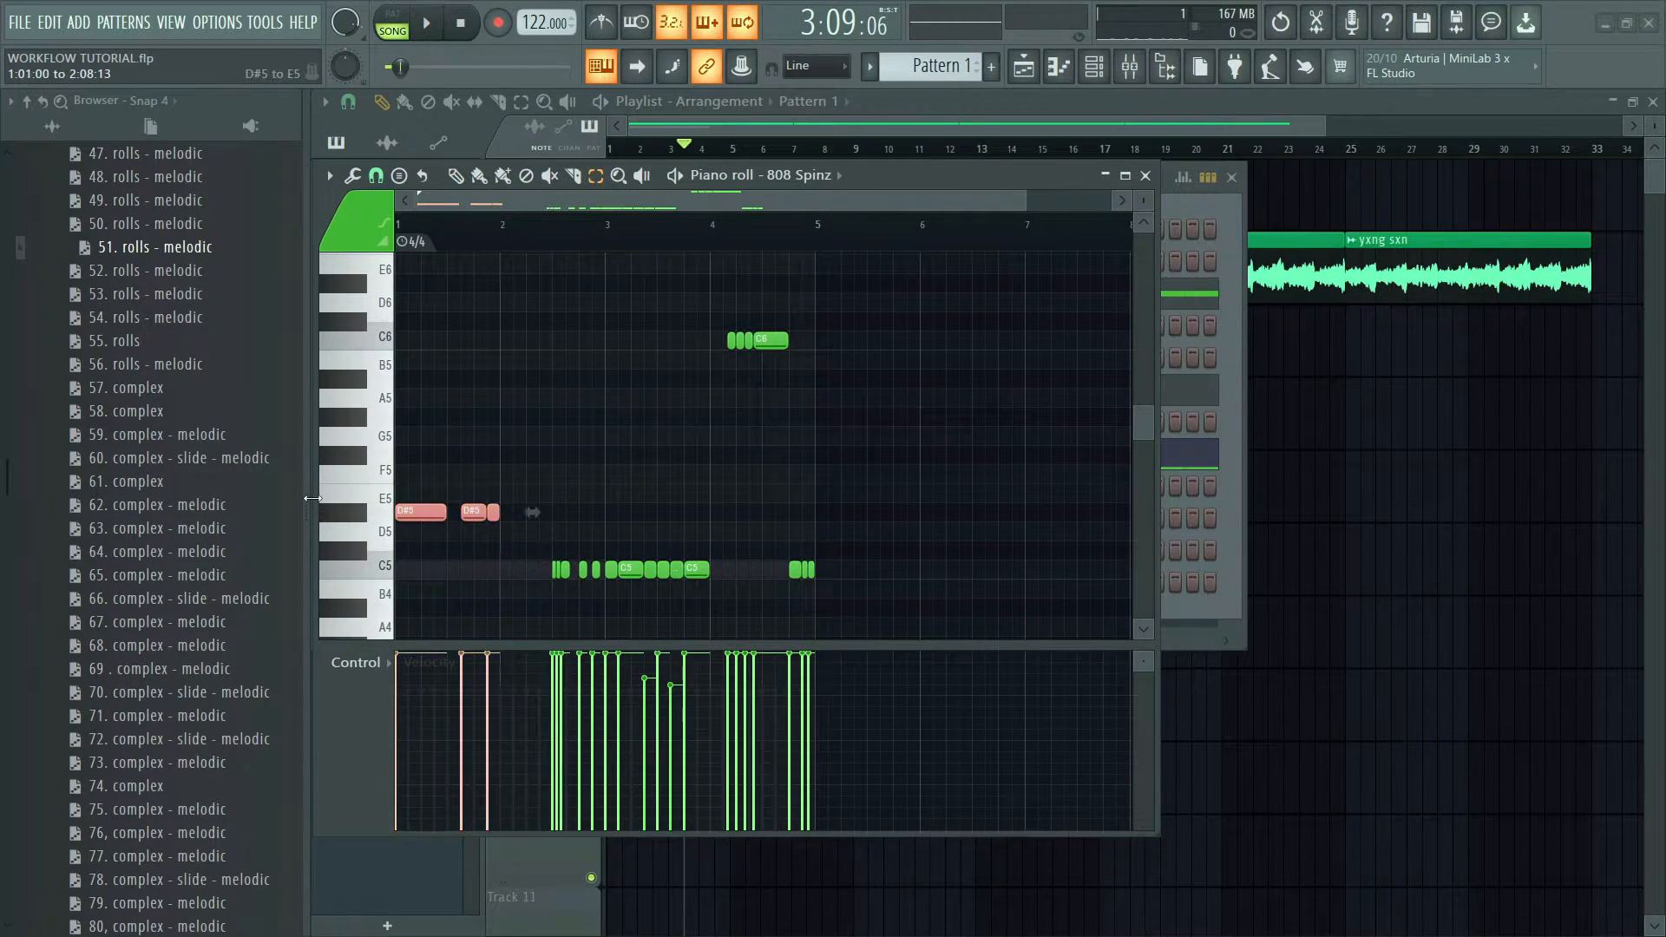
drag(733, 558, 547, 583)
key(shift+Up)
key(shift+Up)
key(shift+Up)
- Lower the fourth bar's 808 notes by two semitones to A#5 and A#4, and return to the Draw tool
drag(734, 291, 885, 607)
key(shift+Down)
key(shift+Down)
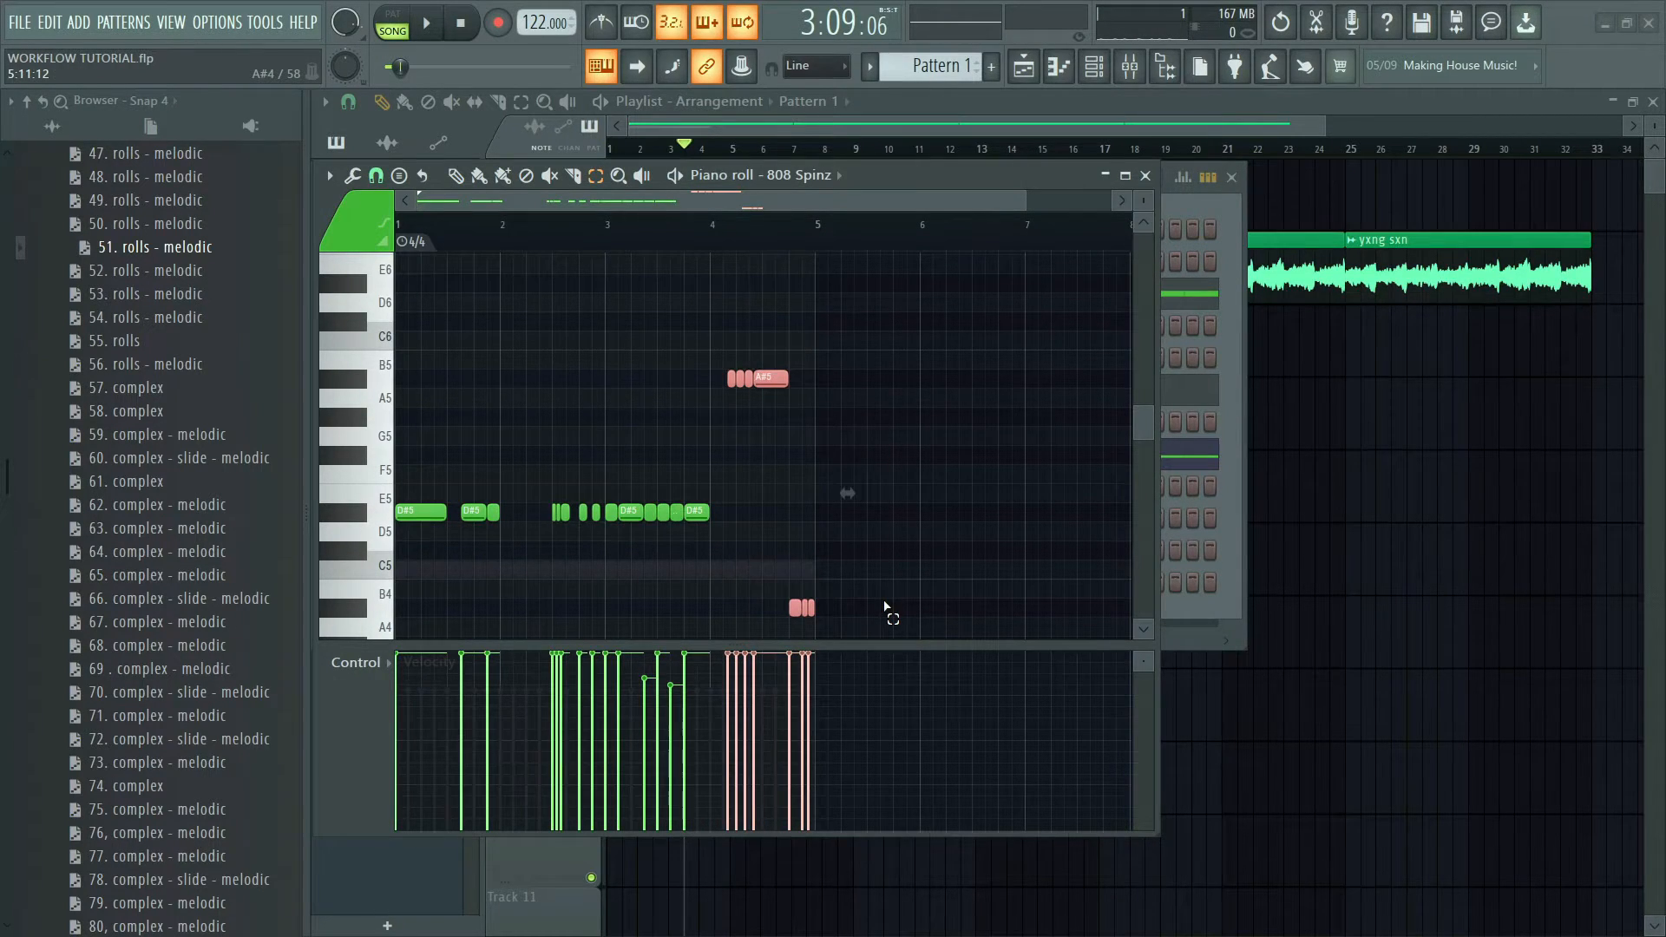
click(460, 178)
- Play back the transposed 808 line with the loop and close the piano roll
key(space)
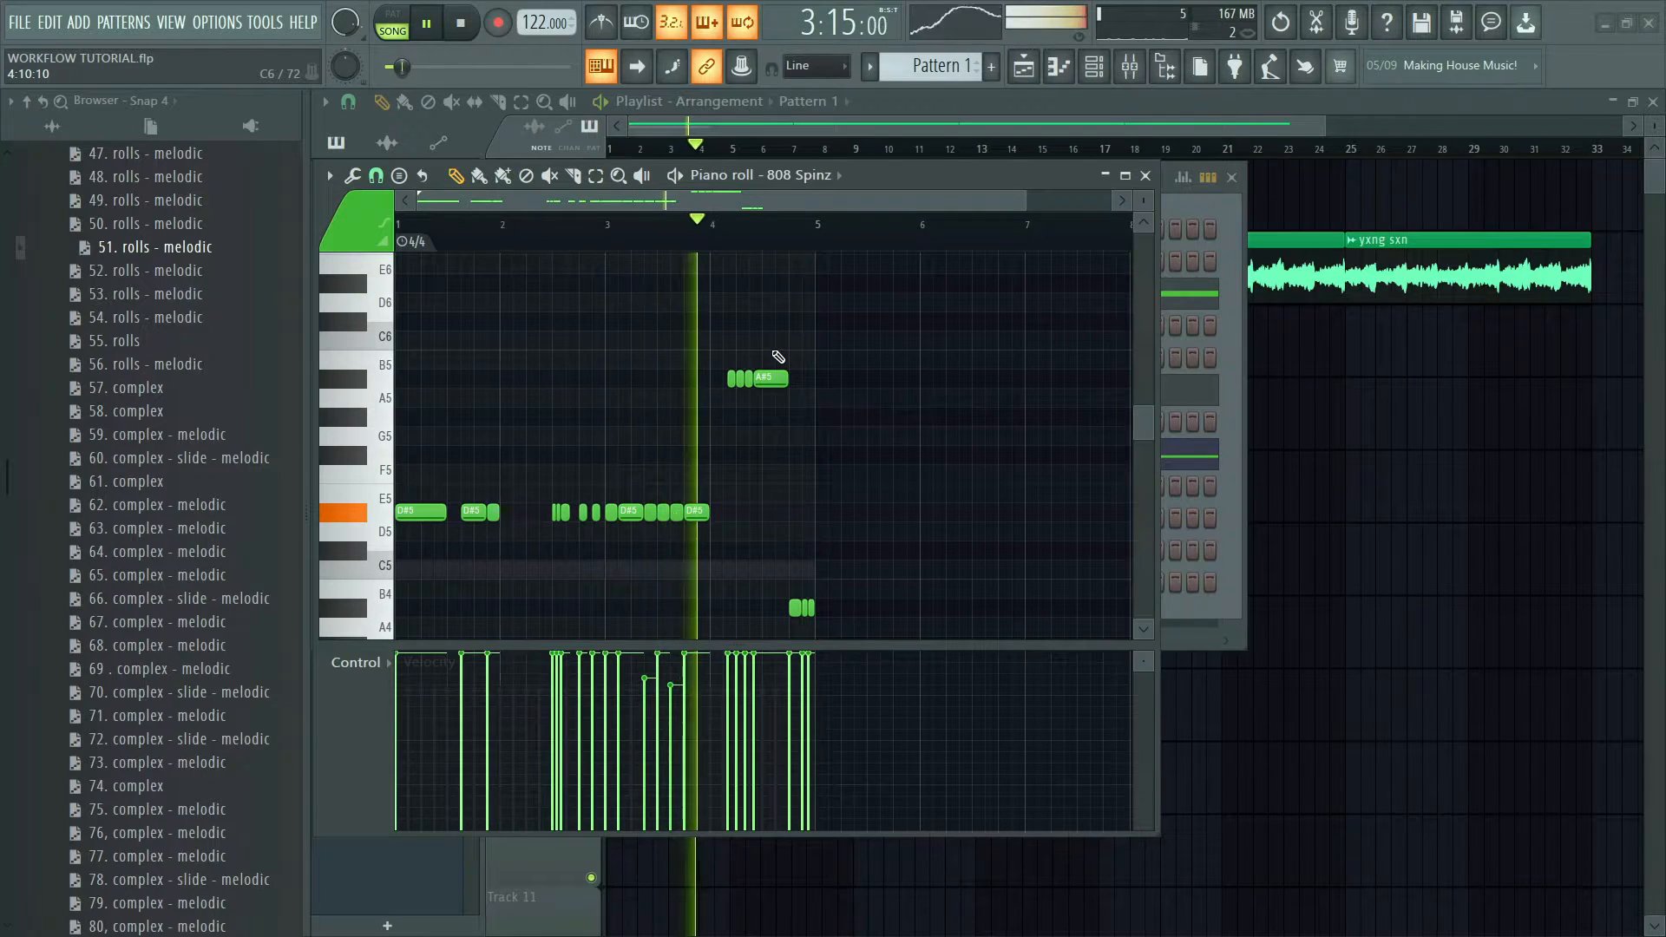
key(space)
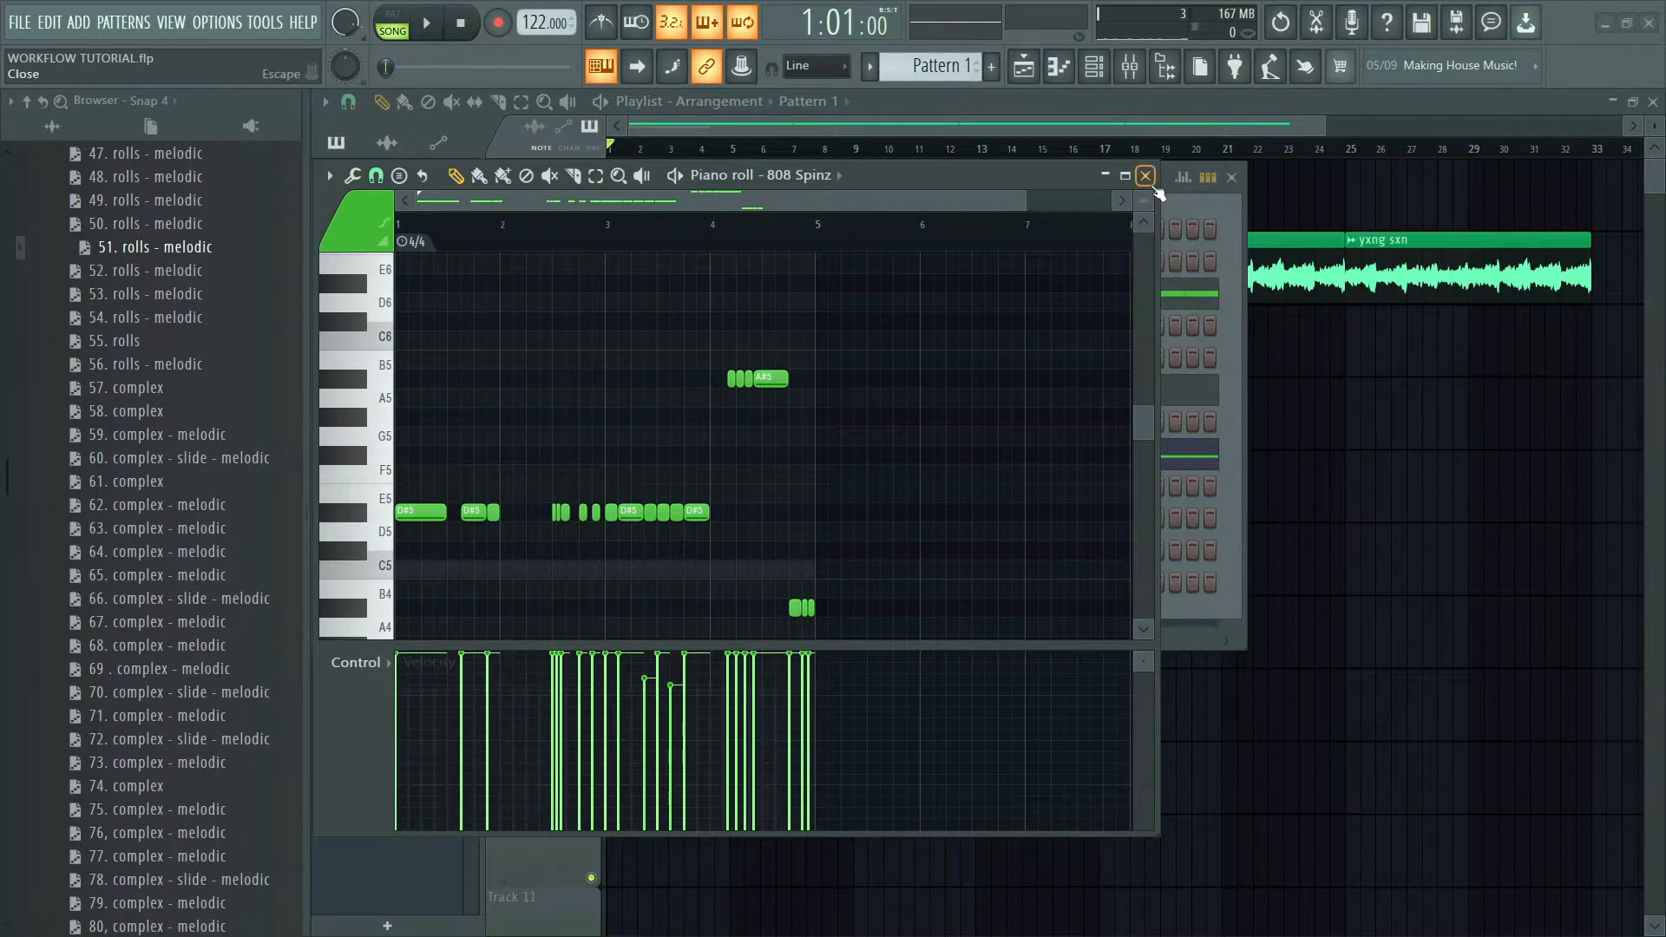
click(1150, 180)
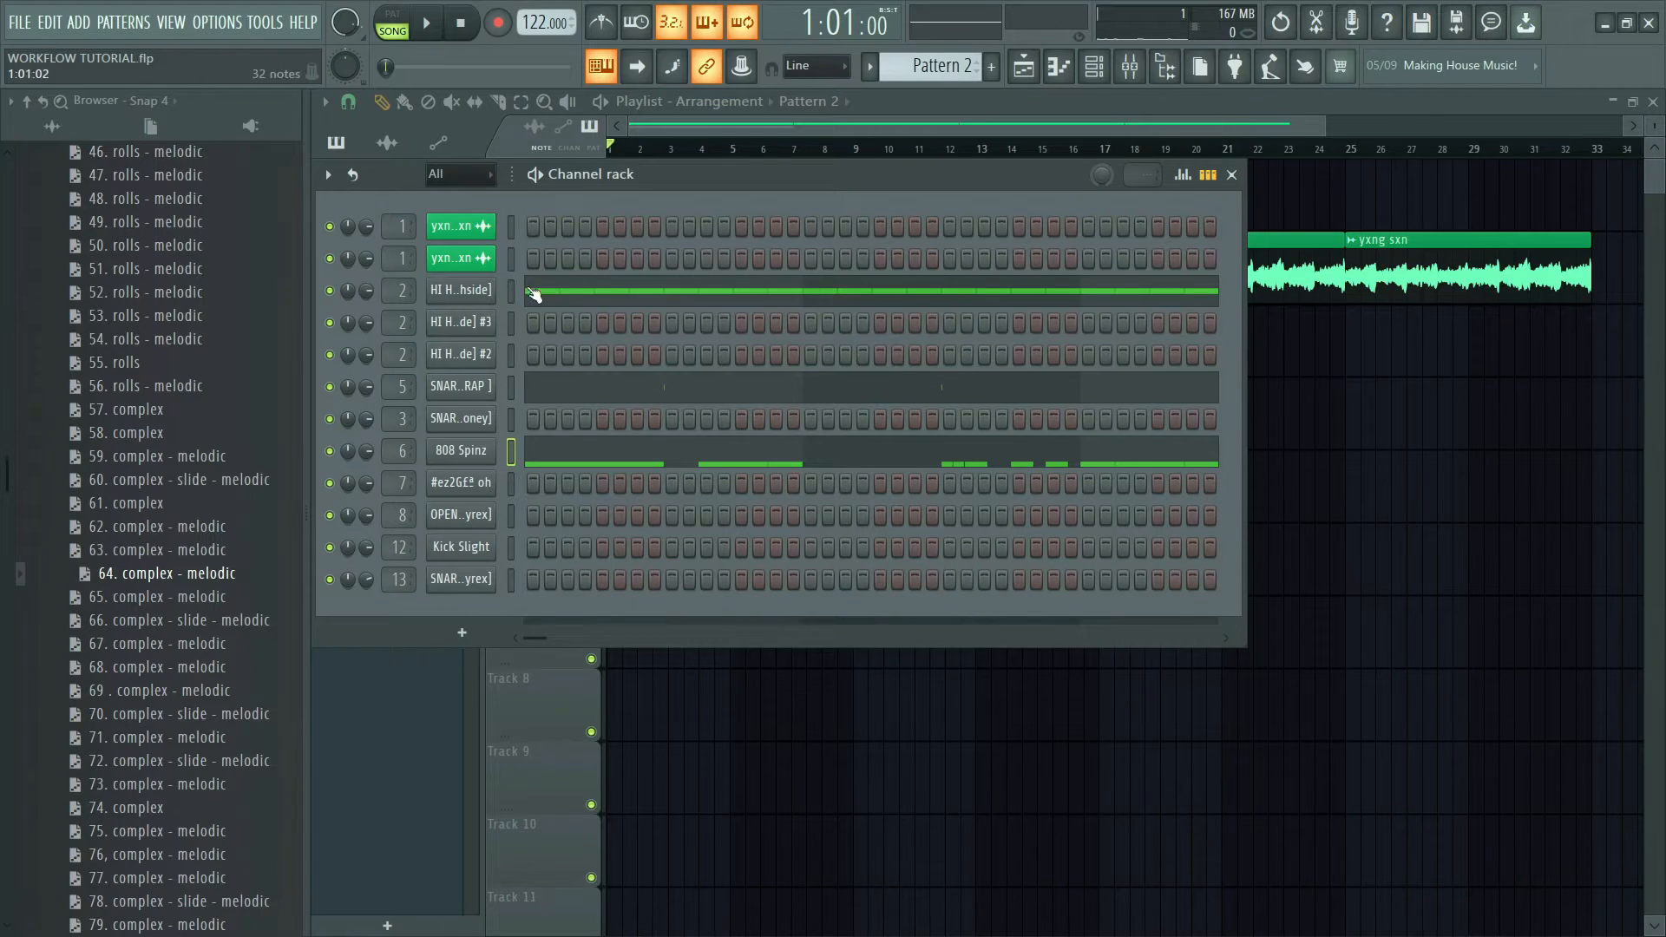
- Fit the HI HAT V2 [Southside] #3 piano roll beside the browser in Pattern 1 and expand the Beat 3 hi-hat fragments
right_click(533, 295)
click(527, 287)
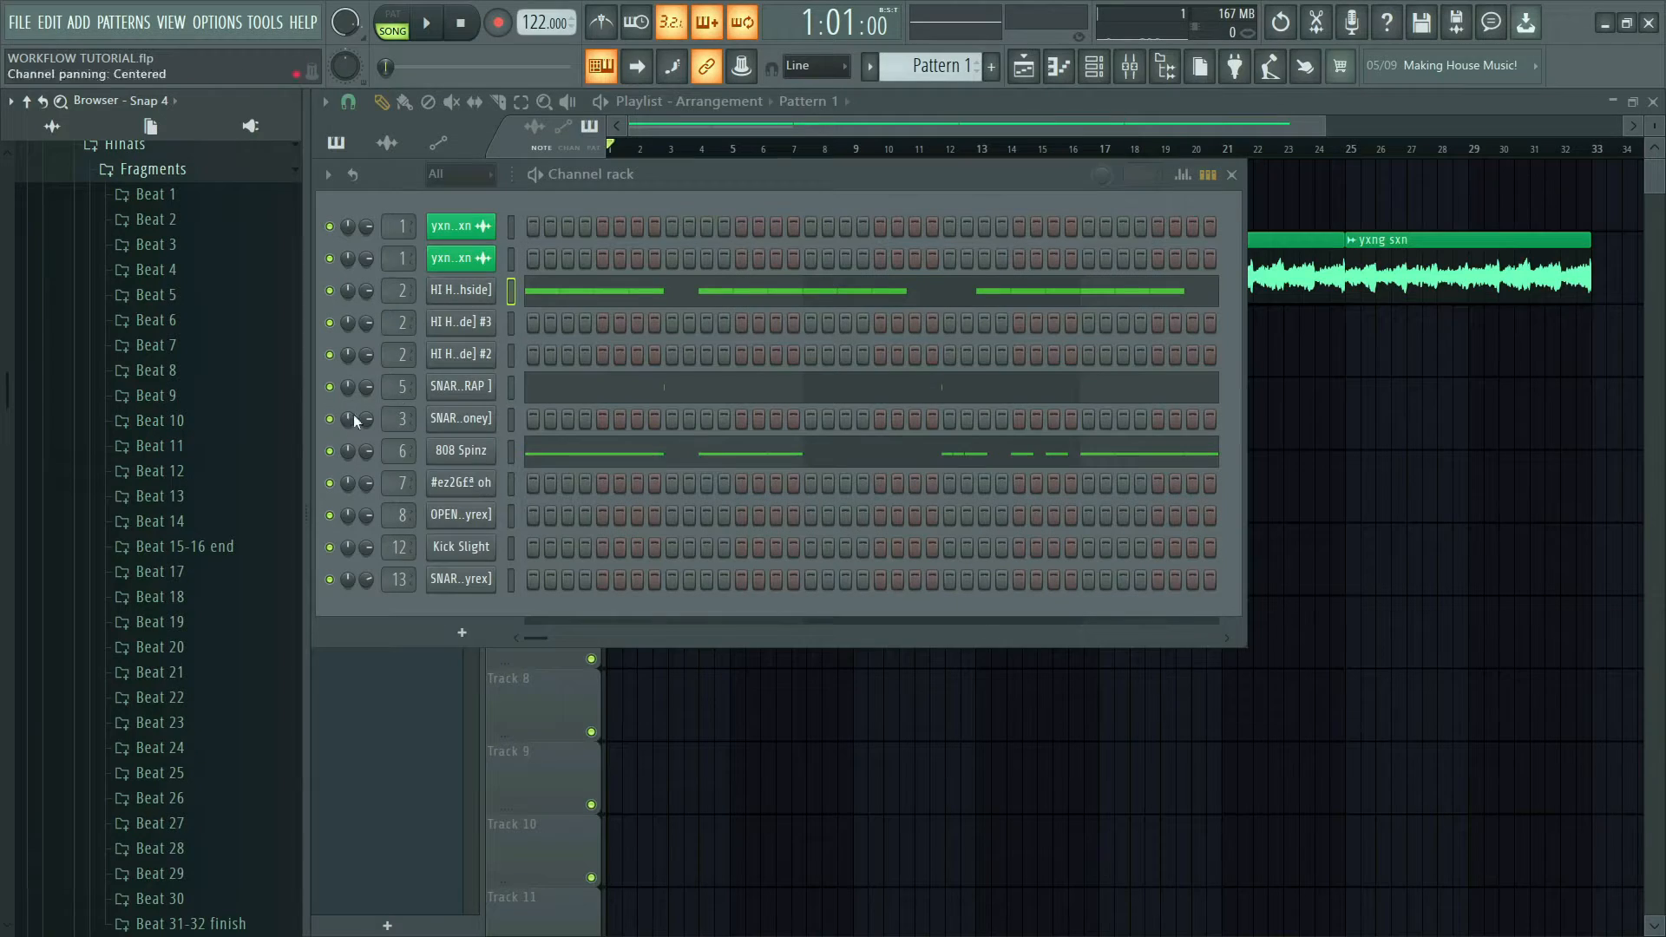
right_click(310, 340)
click(455, 347)
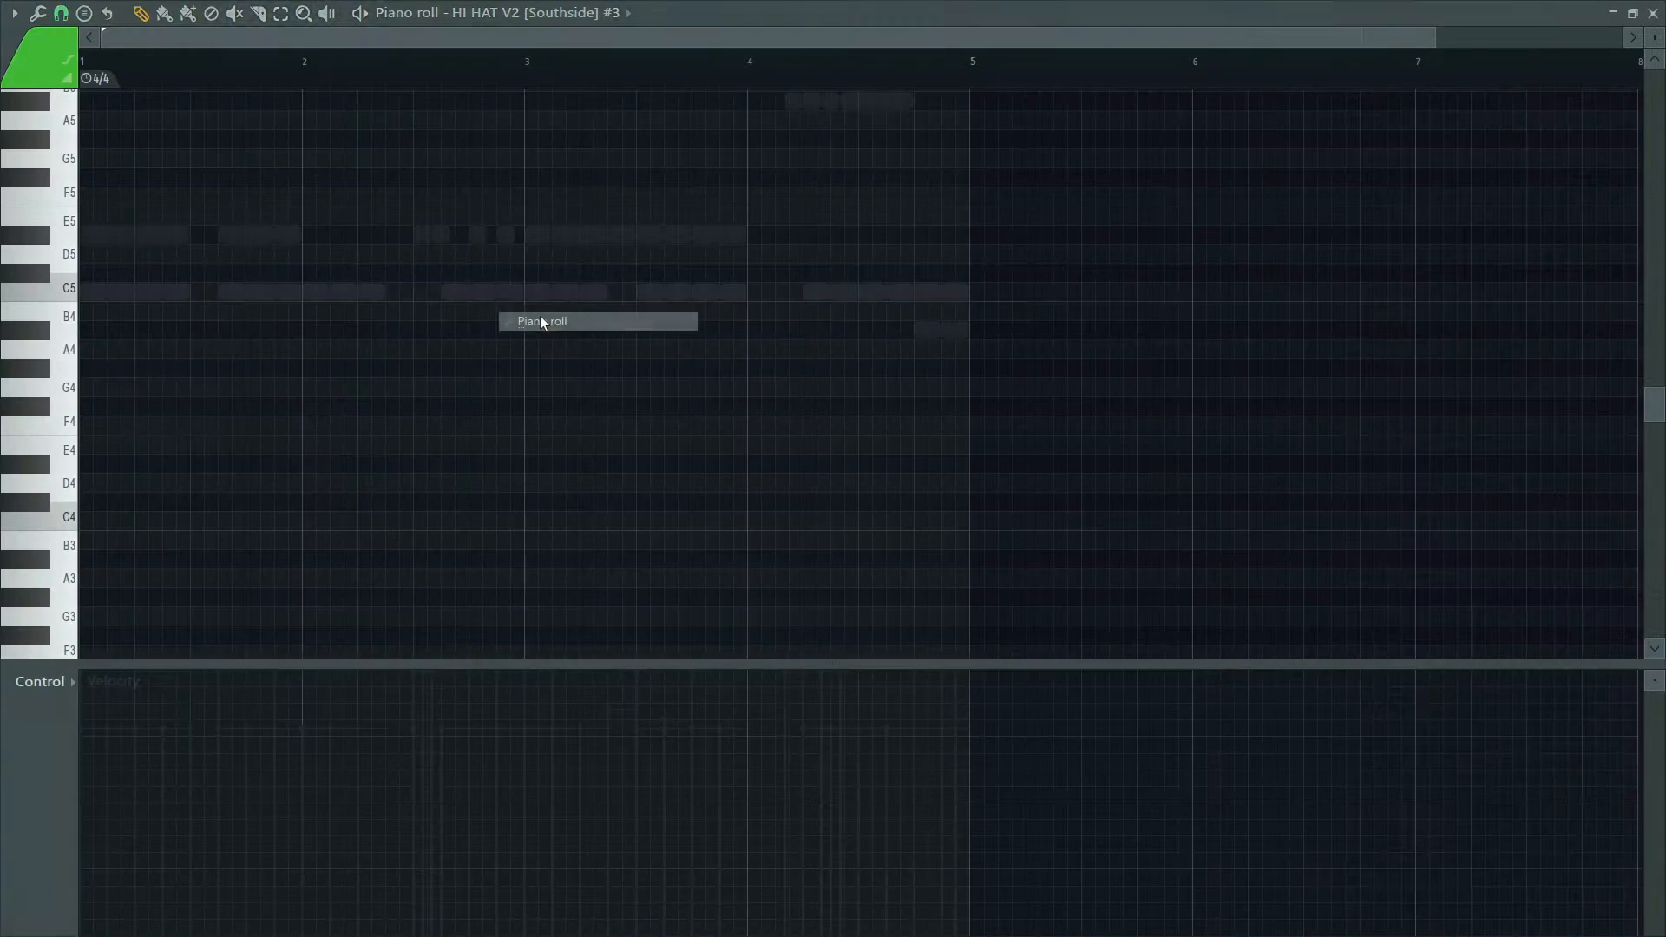
click(1632, 14)
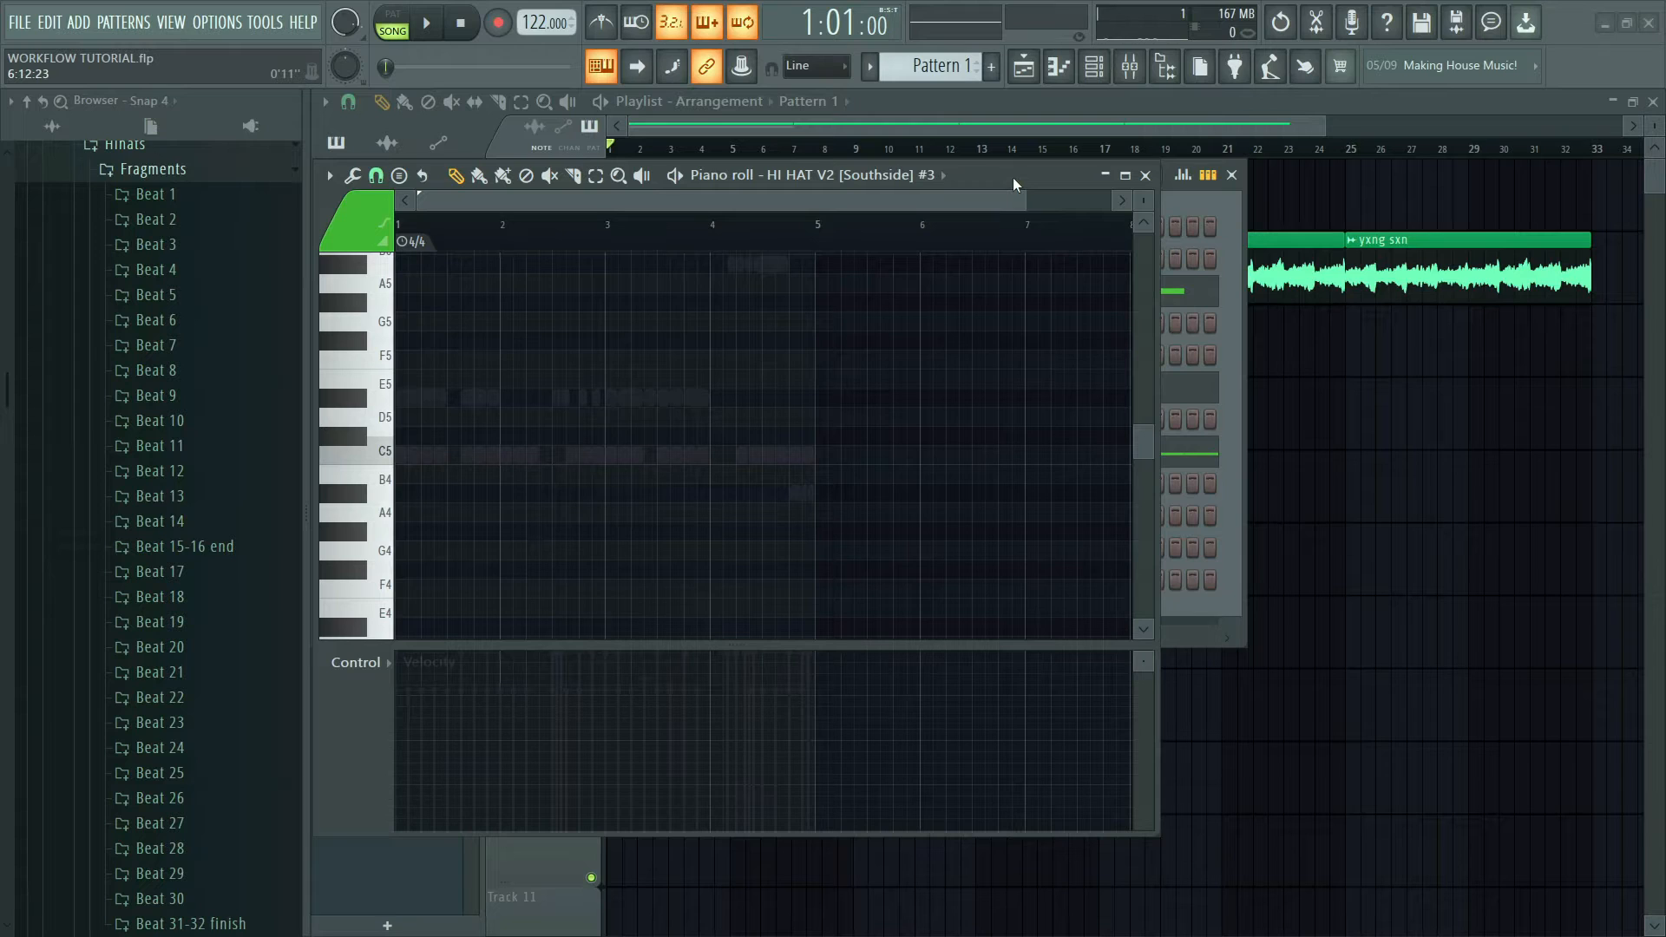
drag(1154, 834, 1630, 932)
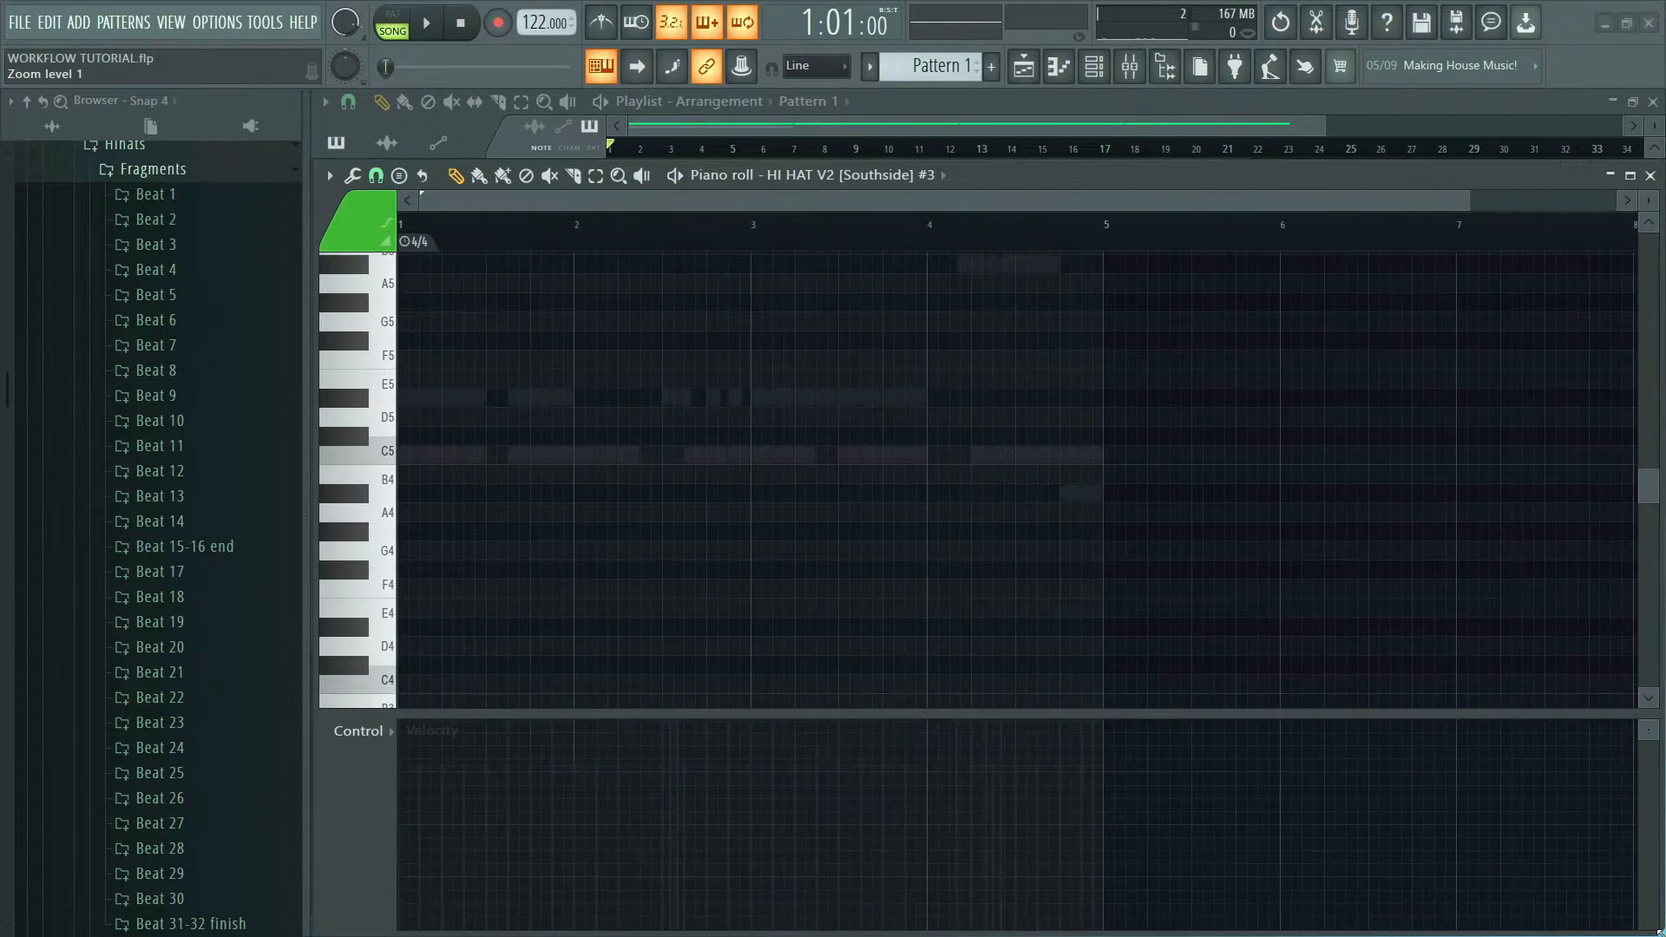
click(153, 244)
- Import the 2 simple fragment from Beat 3 into the HI HAT V2 [Southside] #2 piano roll and play it
drag(176, 306, 570, 418)
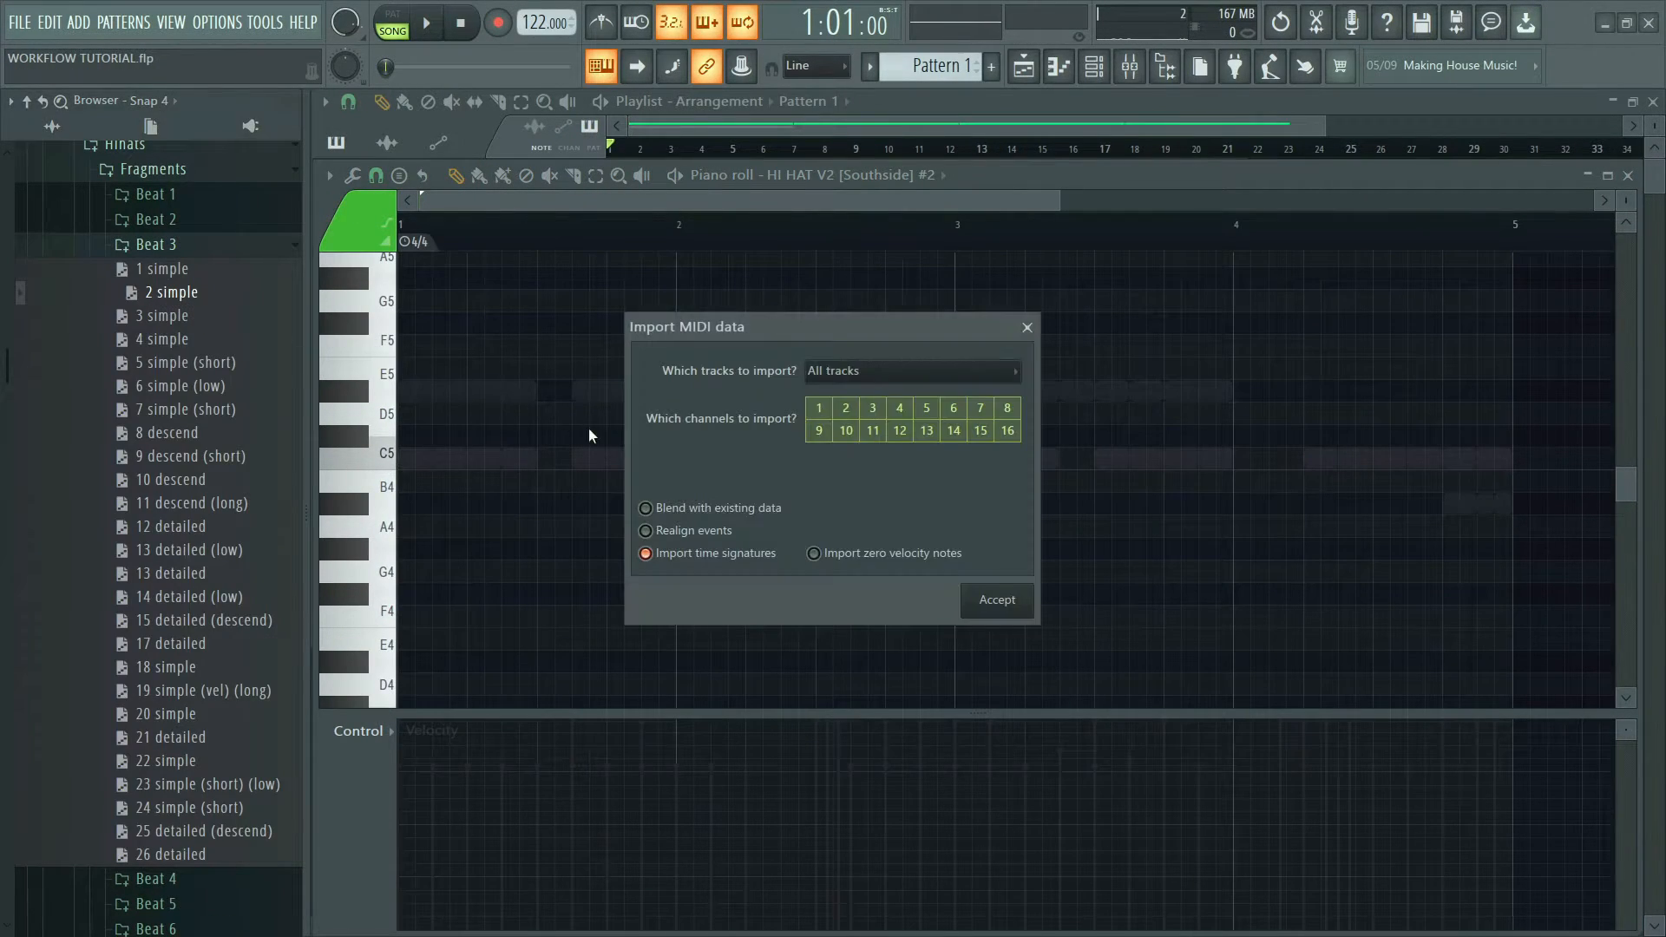
click(994, 595)
key(space)
key(space)
- Replace the hi-hat #2 notes with the 12 detailed fragment from Beat 3 and play the result
drag(215, 535, 523, 549)
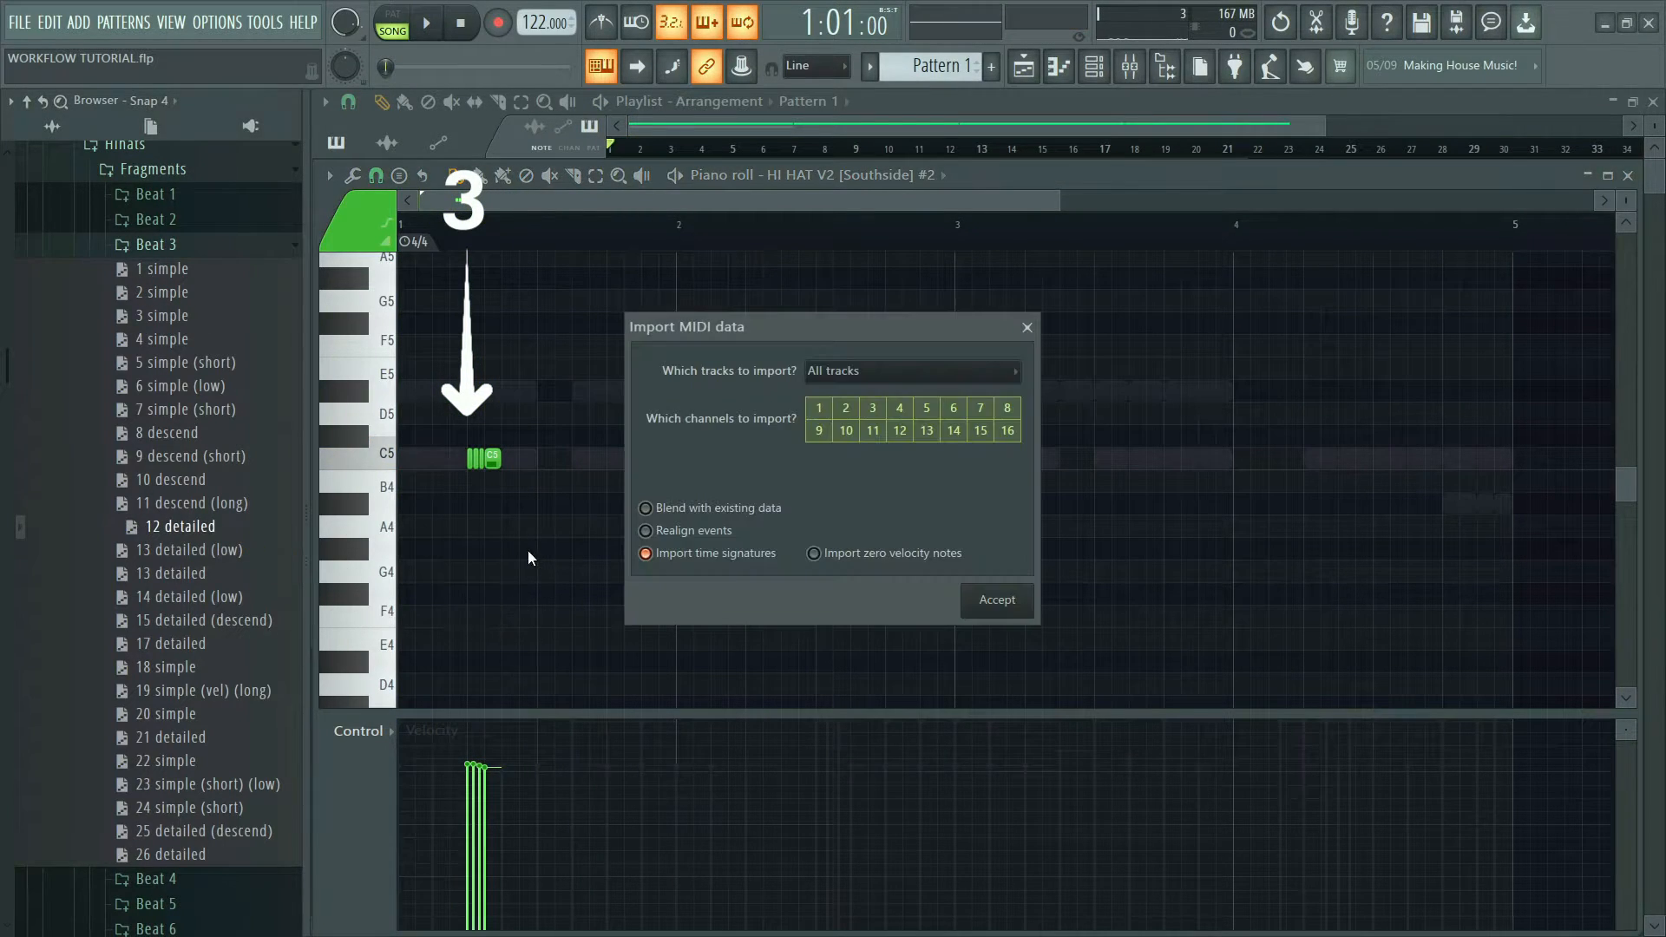
click(997, 602)
key(space)
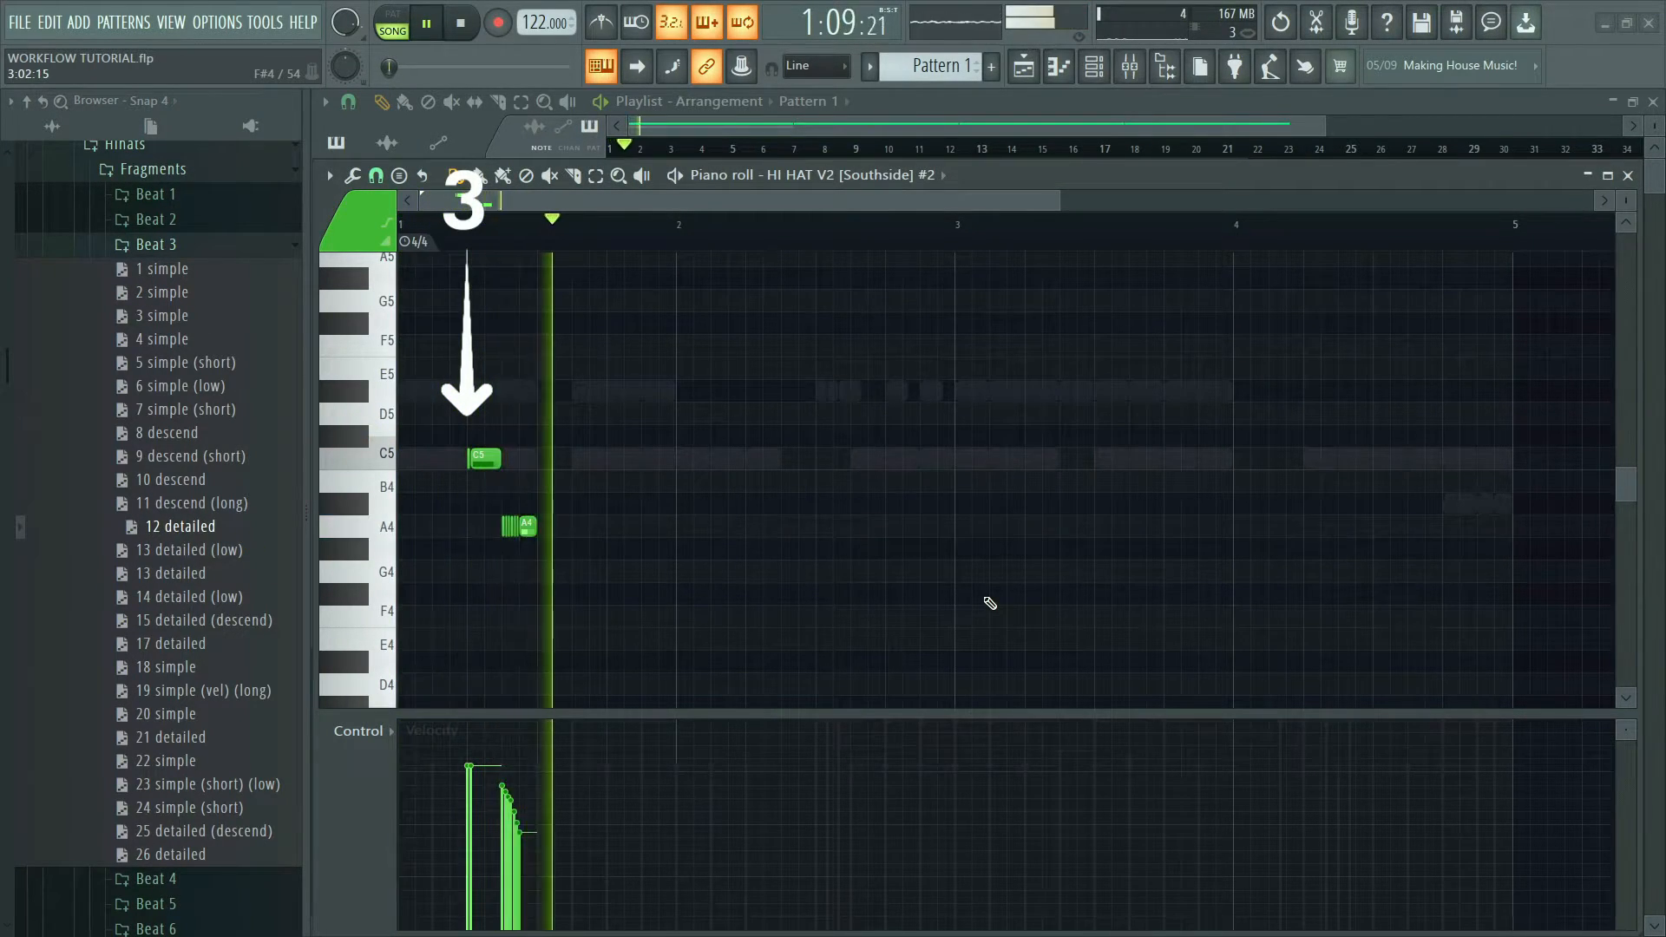
key(space)
- Replace the hi-hat #2 notes with the 17 detailed fragment from Beat 3 and listen to it
drag(221, 643, 764, 587)
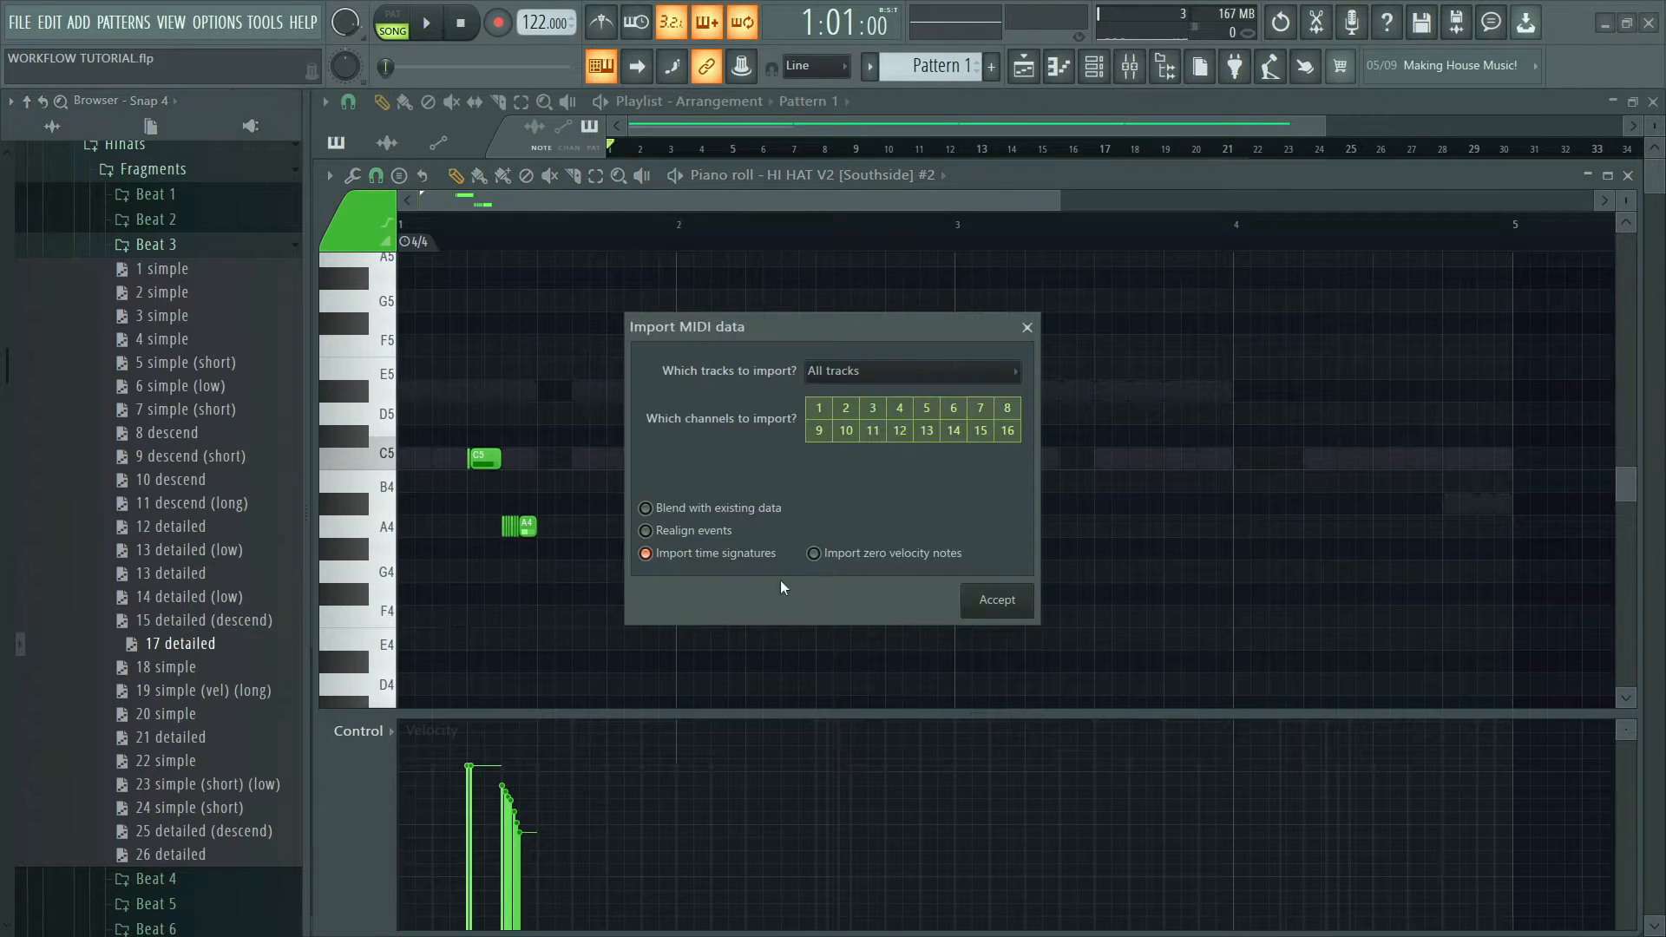
click(997, 601)
key(space)
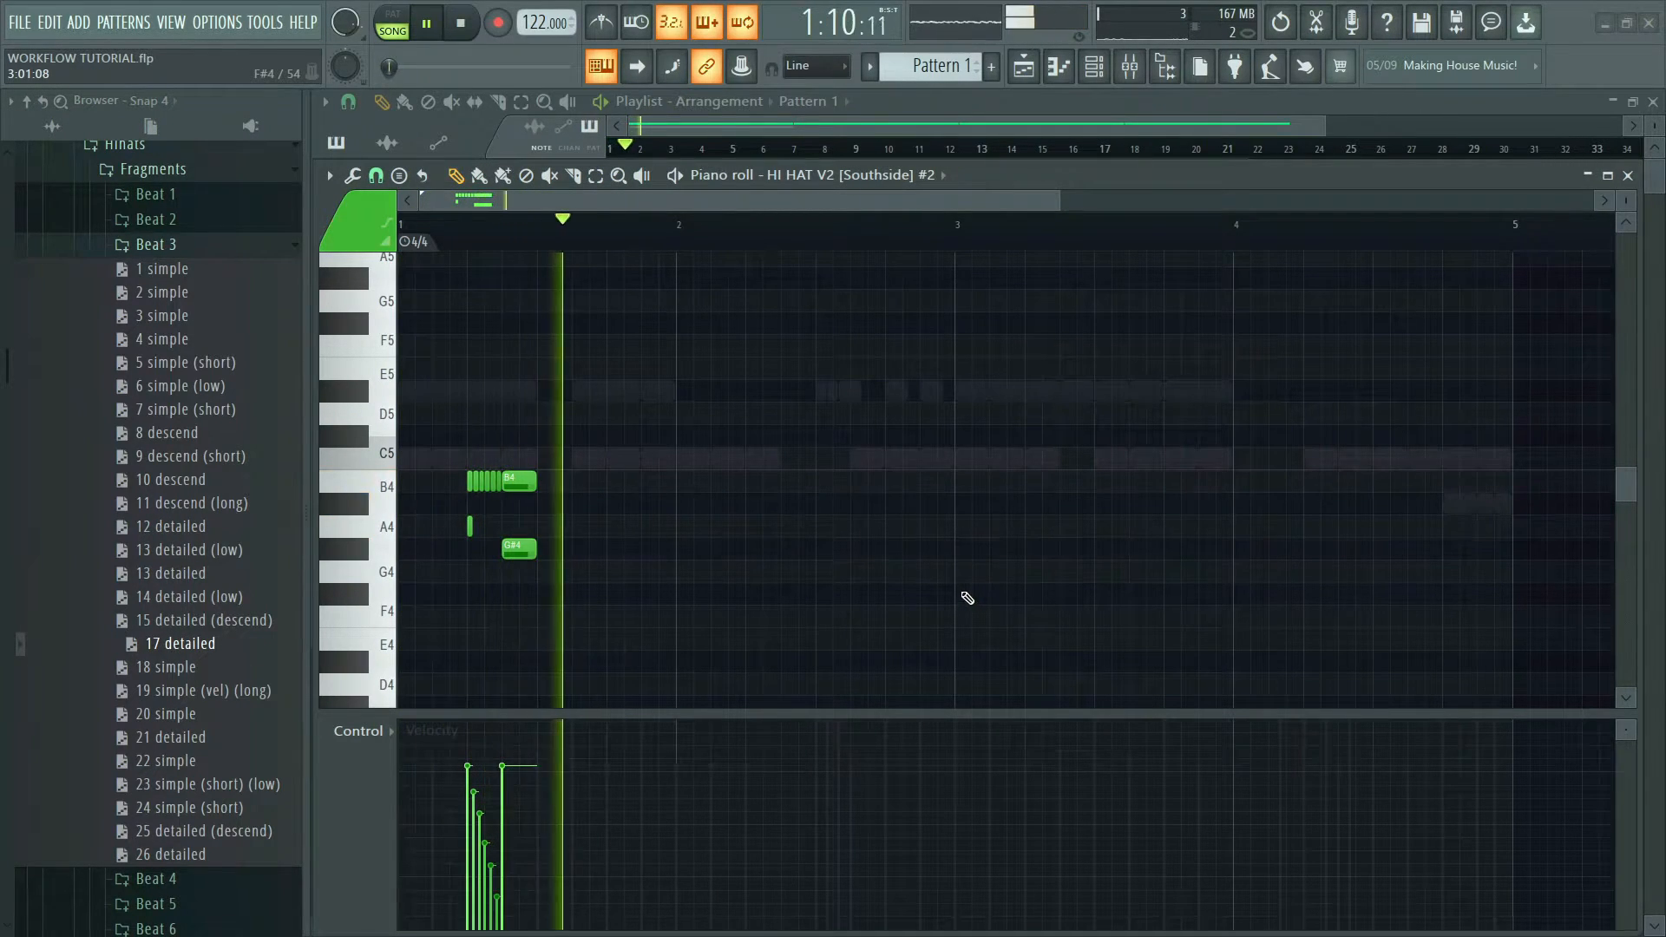
key(space)
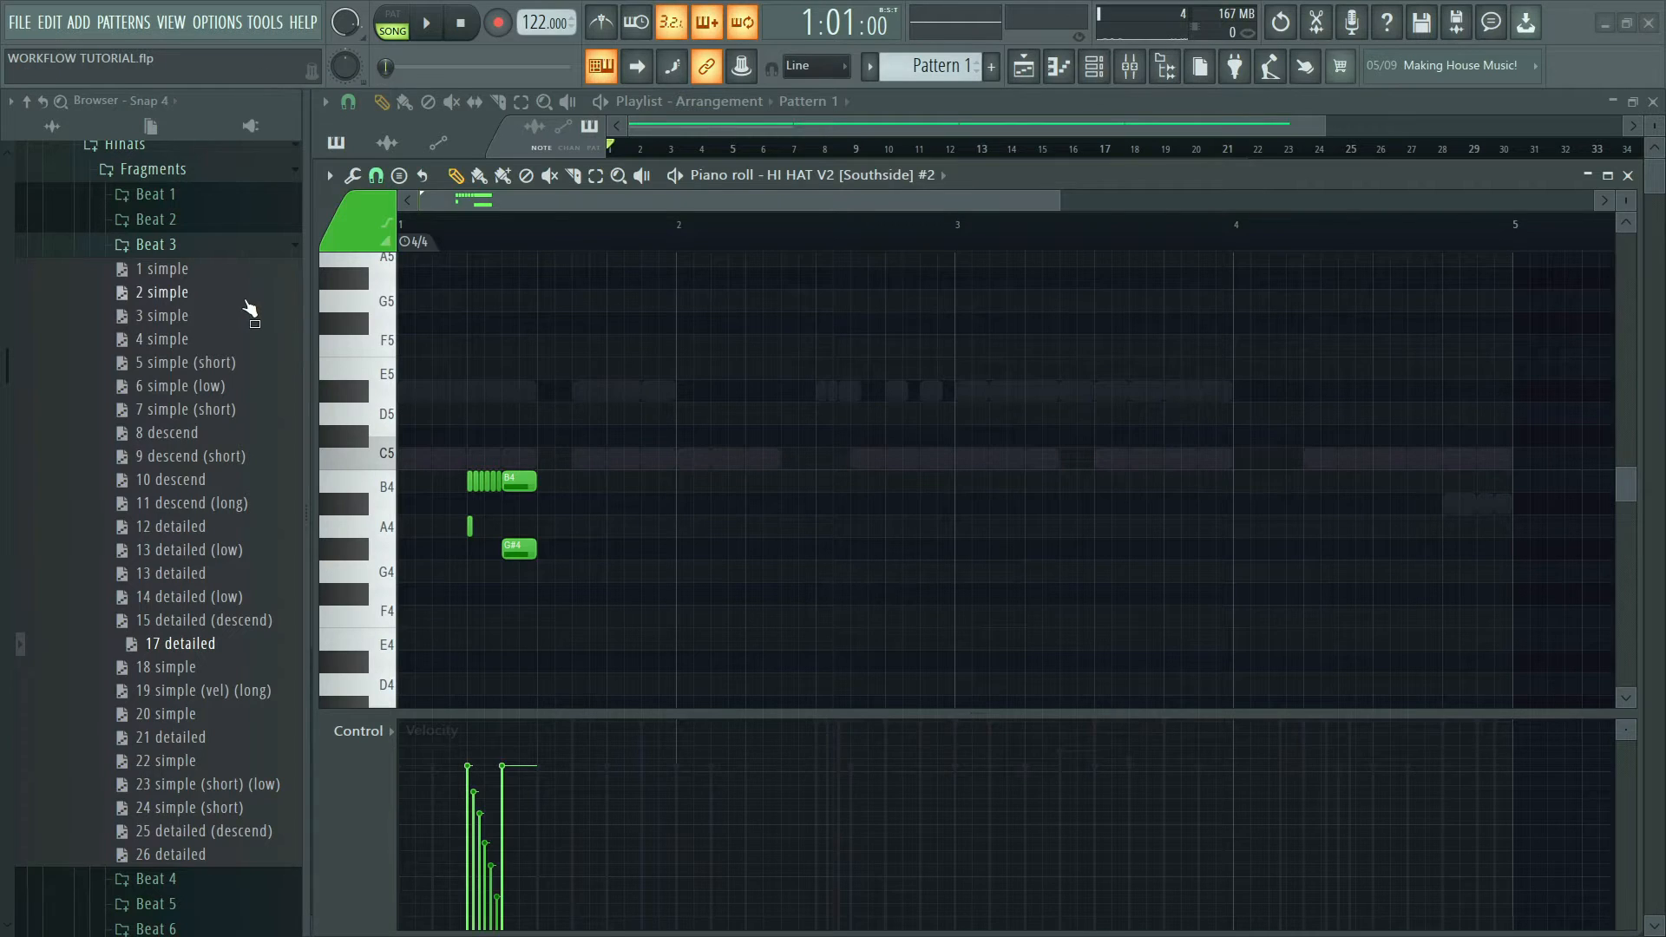
- Import the 2 simple fragment from Beat 3 in place of the current hi-hat #2 notes and play it
drag(249, 306, 668, 446)
click(995, 600)
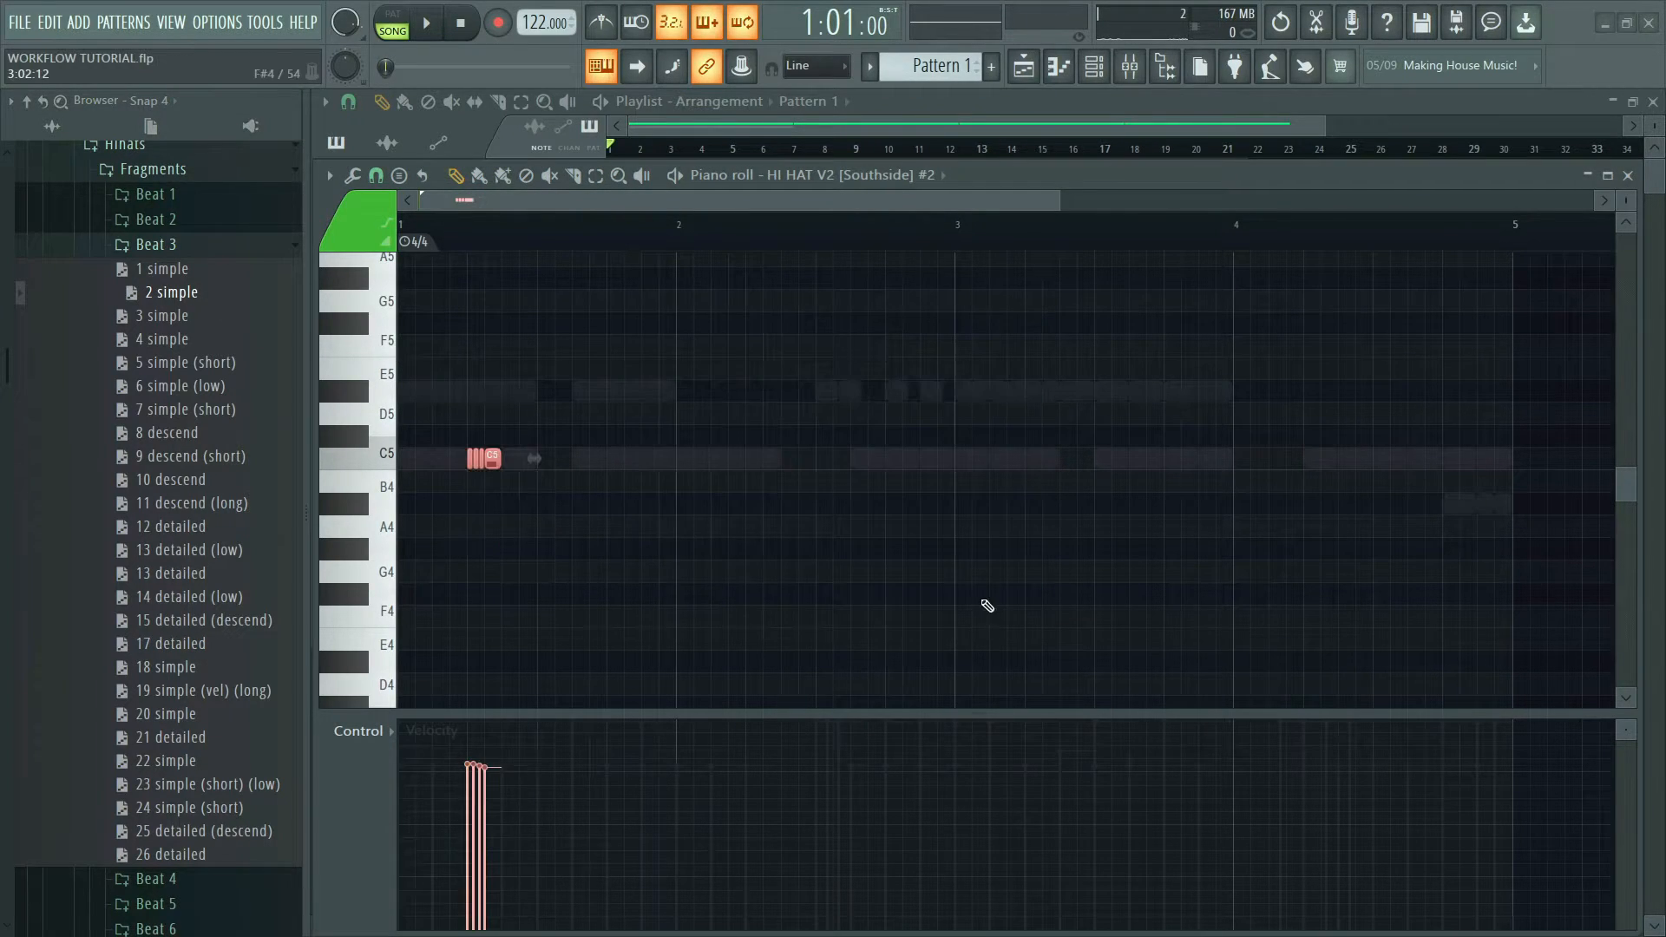
key(space)
key(space)
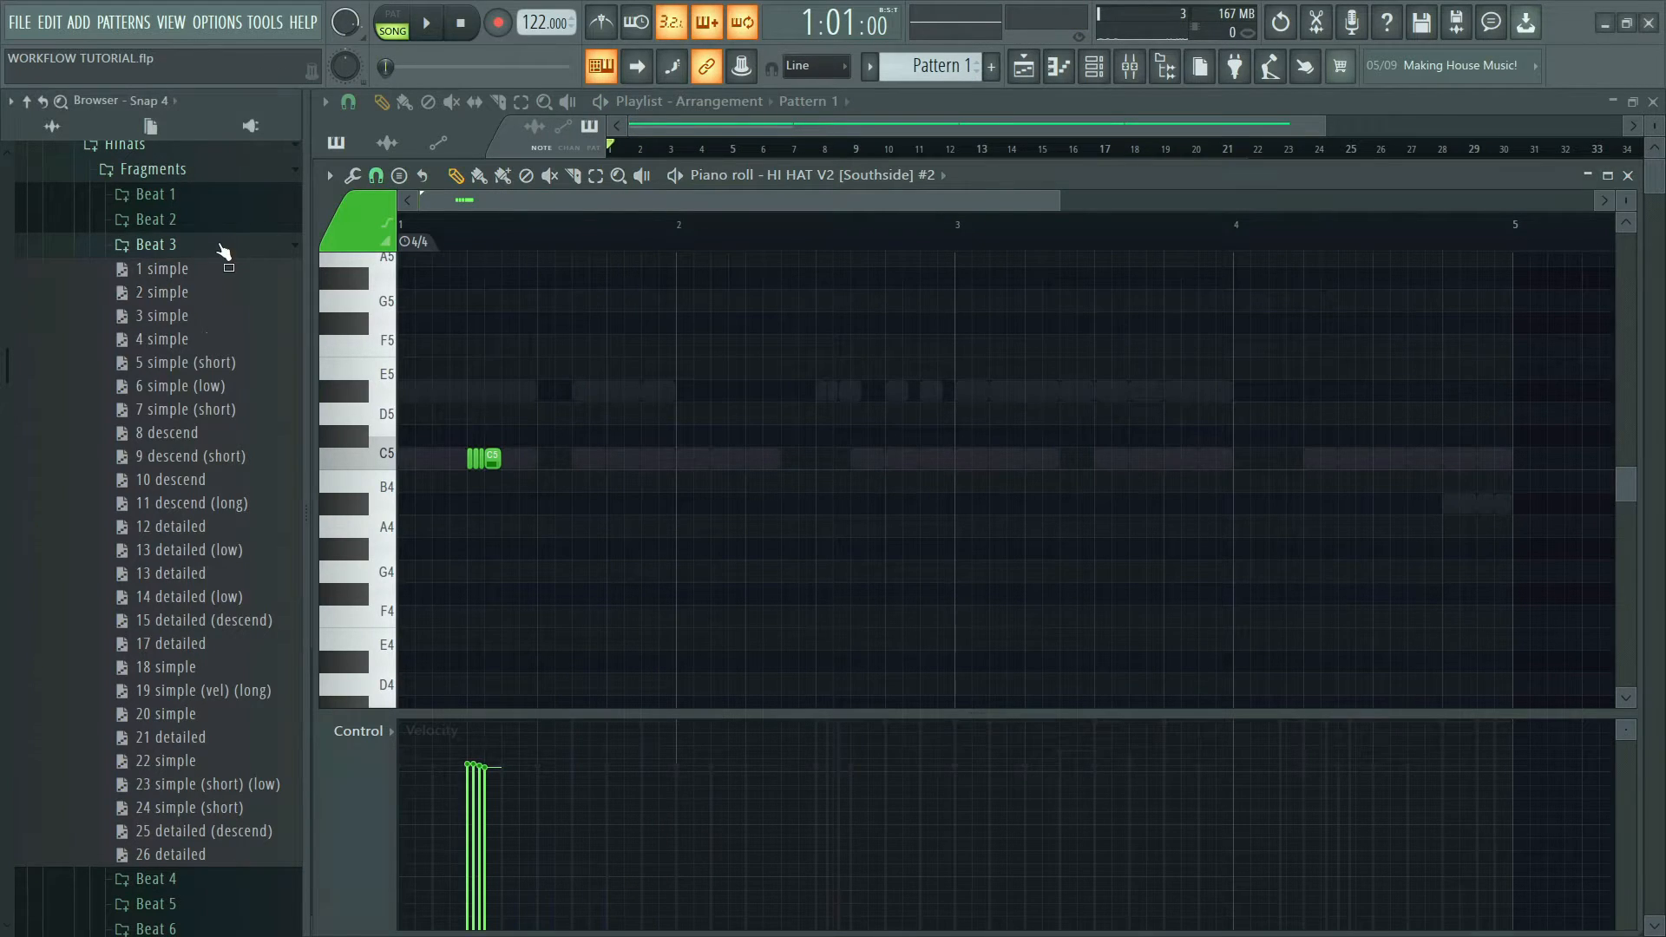
- Import the 5 simple (vel) fragment from the Beat 5 folder, blending it with the existing hi-hat notes, and play the pattern
click(224, 249)
click(224, 296)
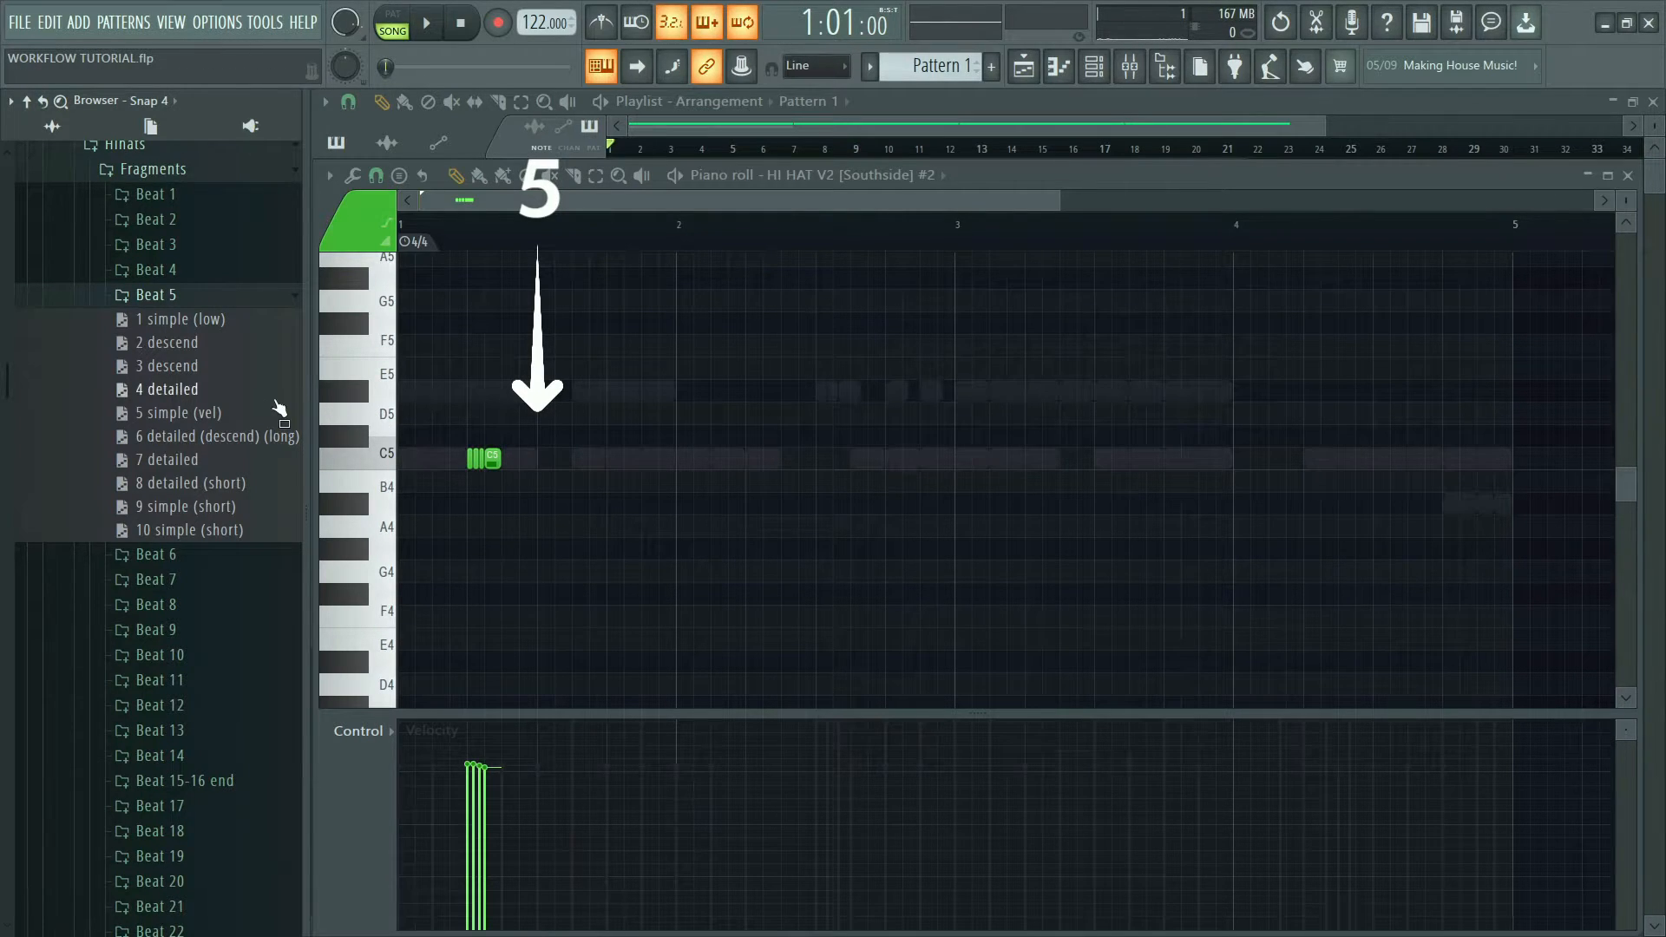
drag(226, 421, 569, 386)
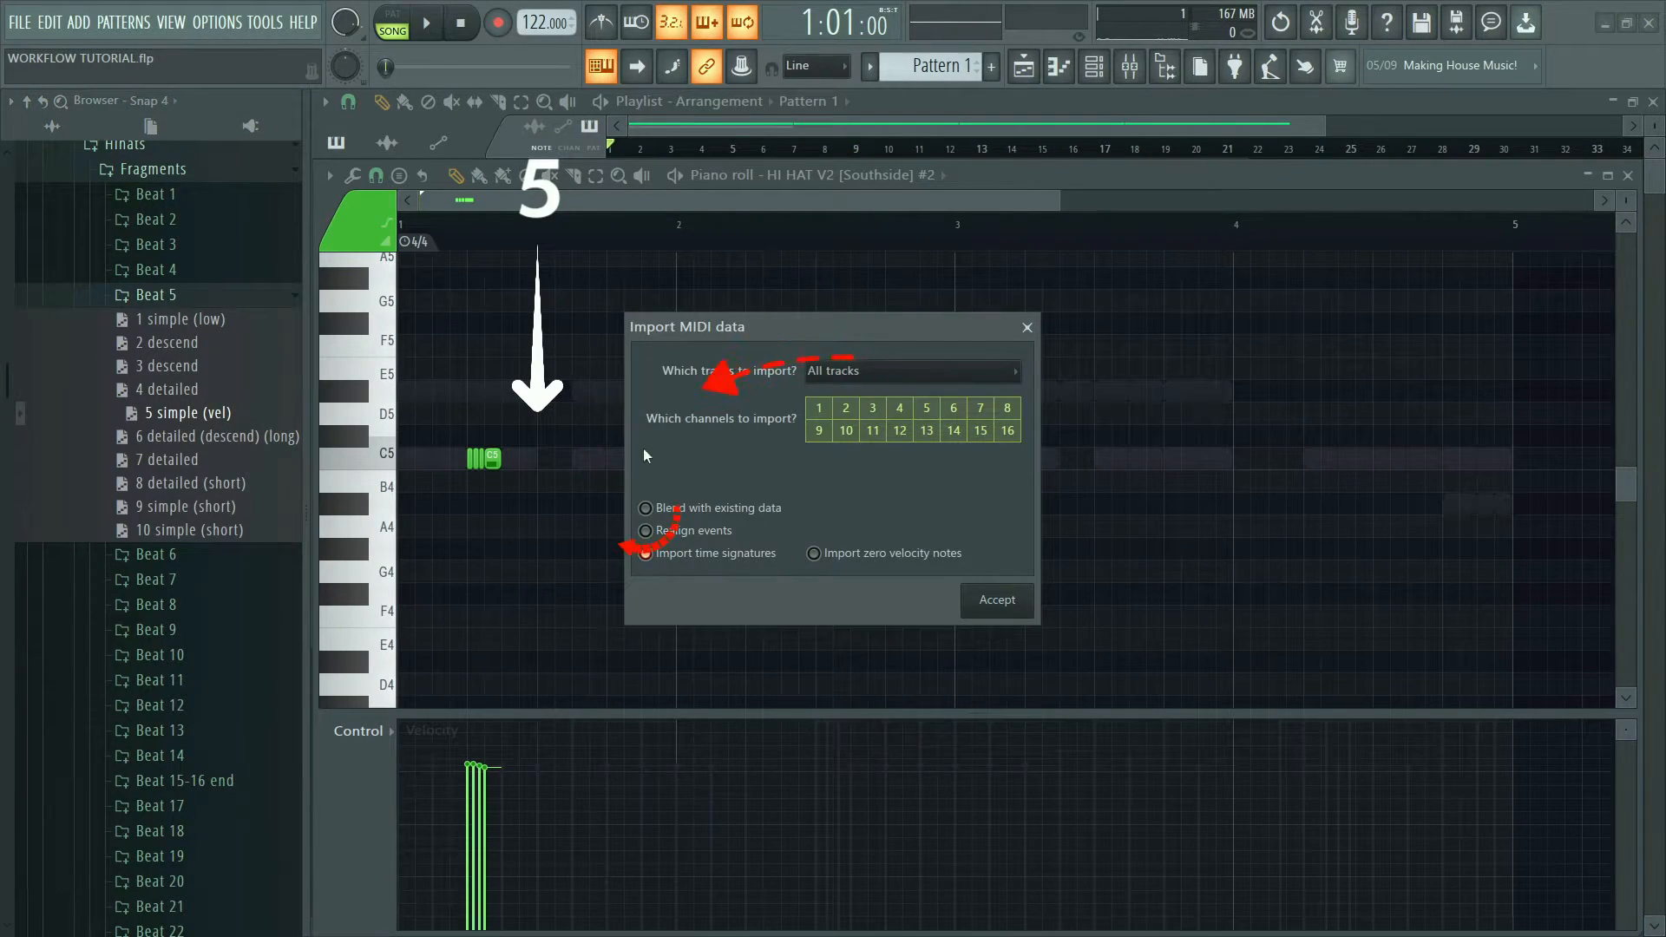
click(647, 508)
click(997, 598)
key(space)
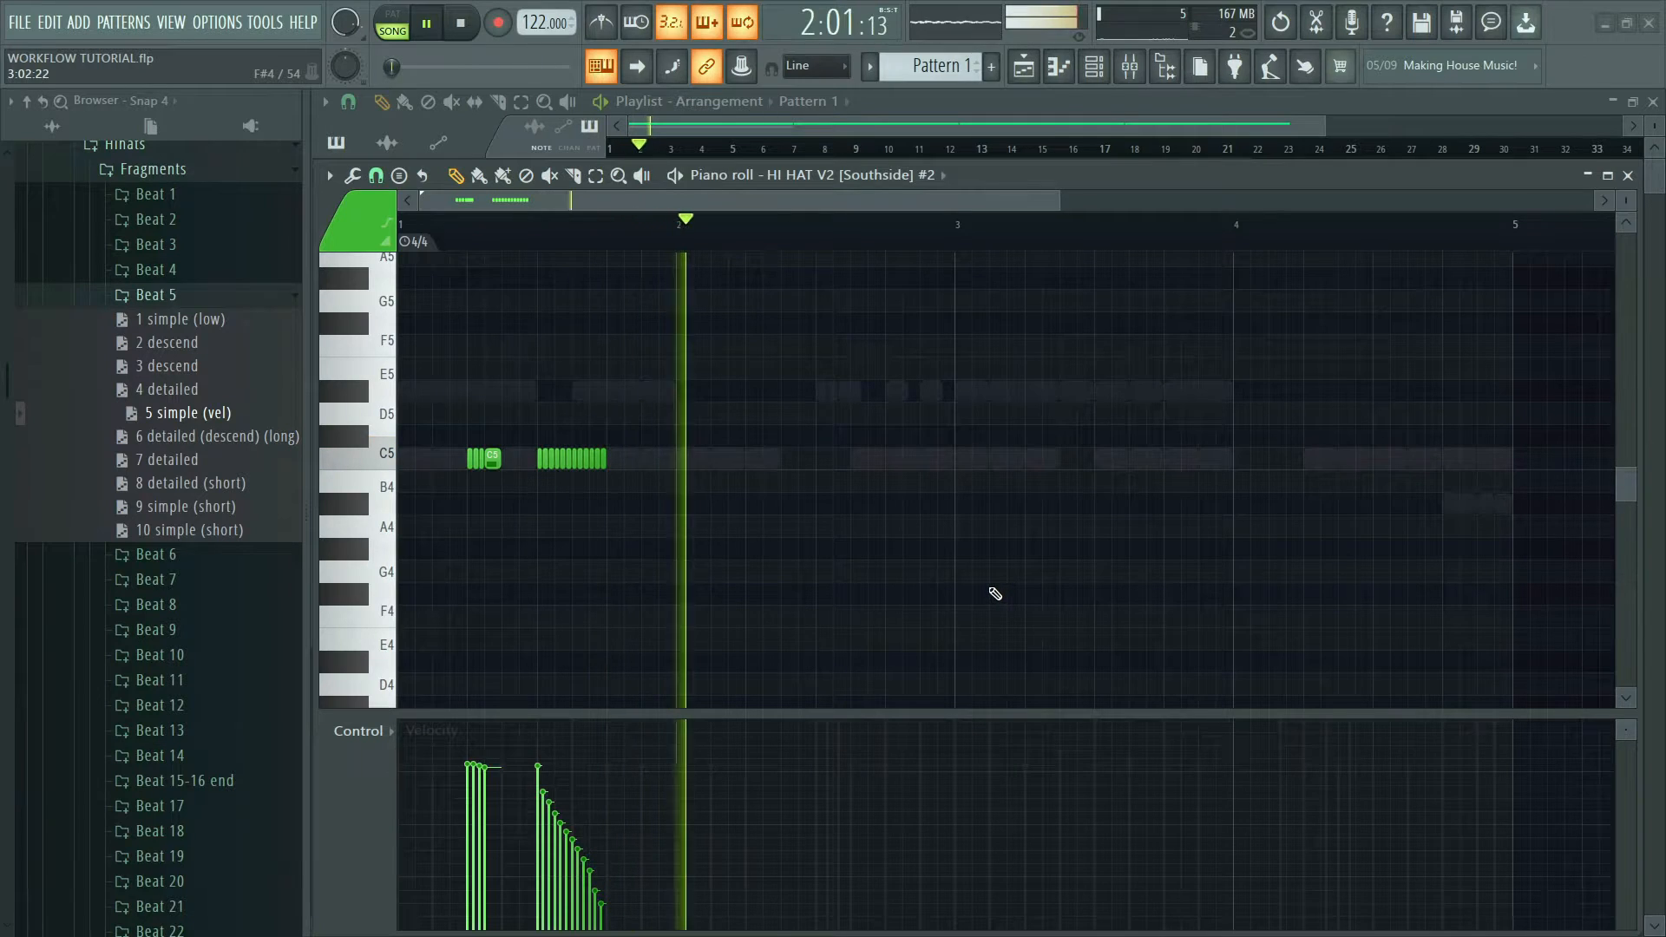
key(space)
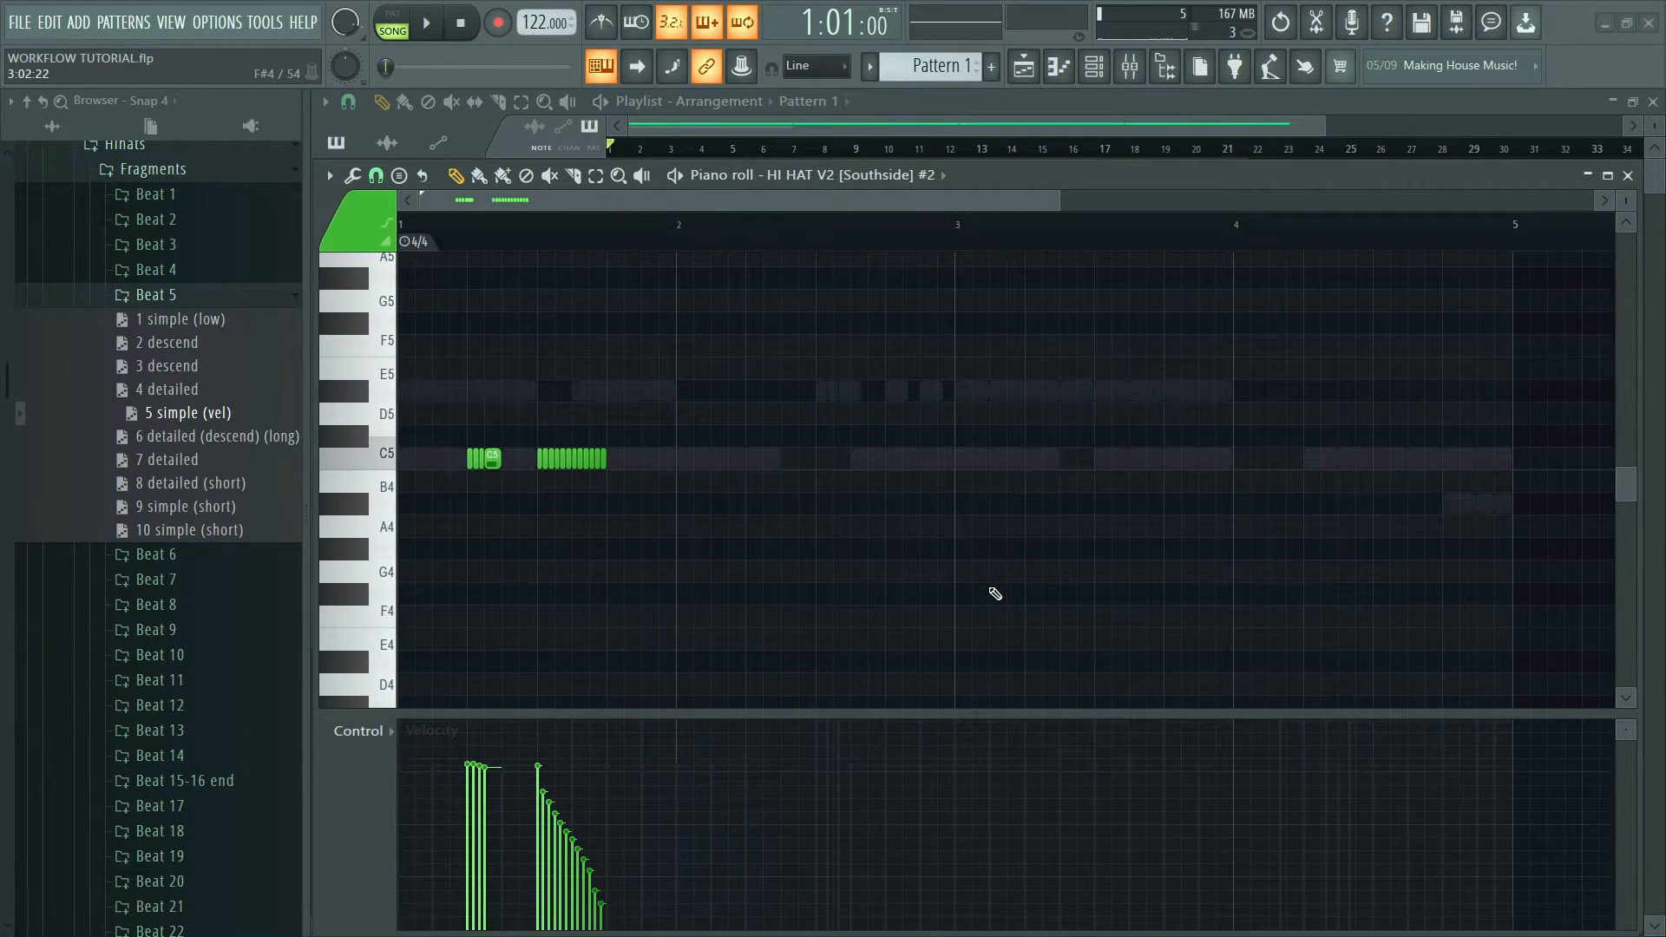
- Blend the 5 simple (short) (low) fragment from the Beat 7 folder into the hi-hat #2 notes and play it
click(230, 298)
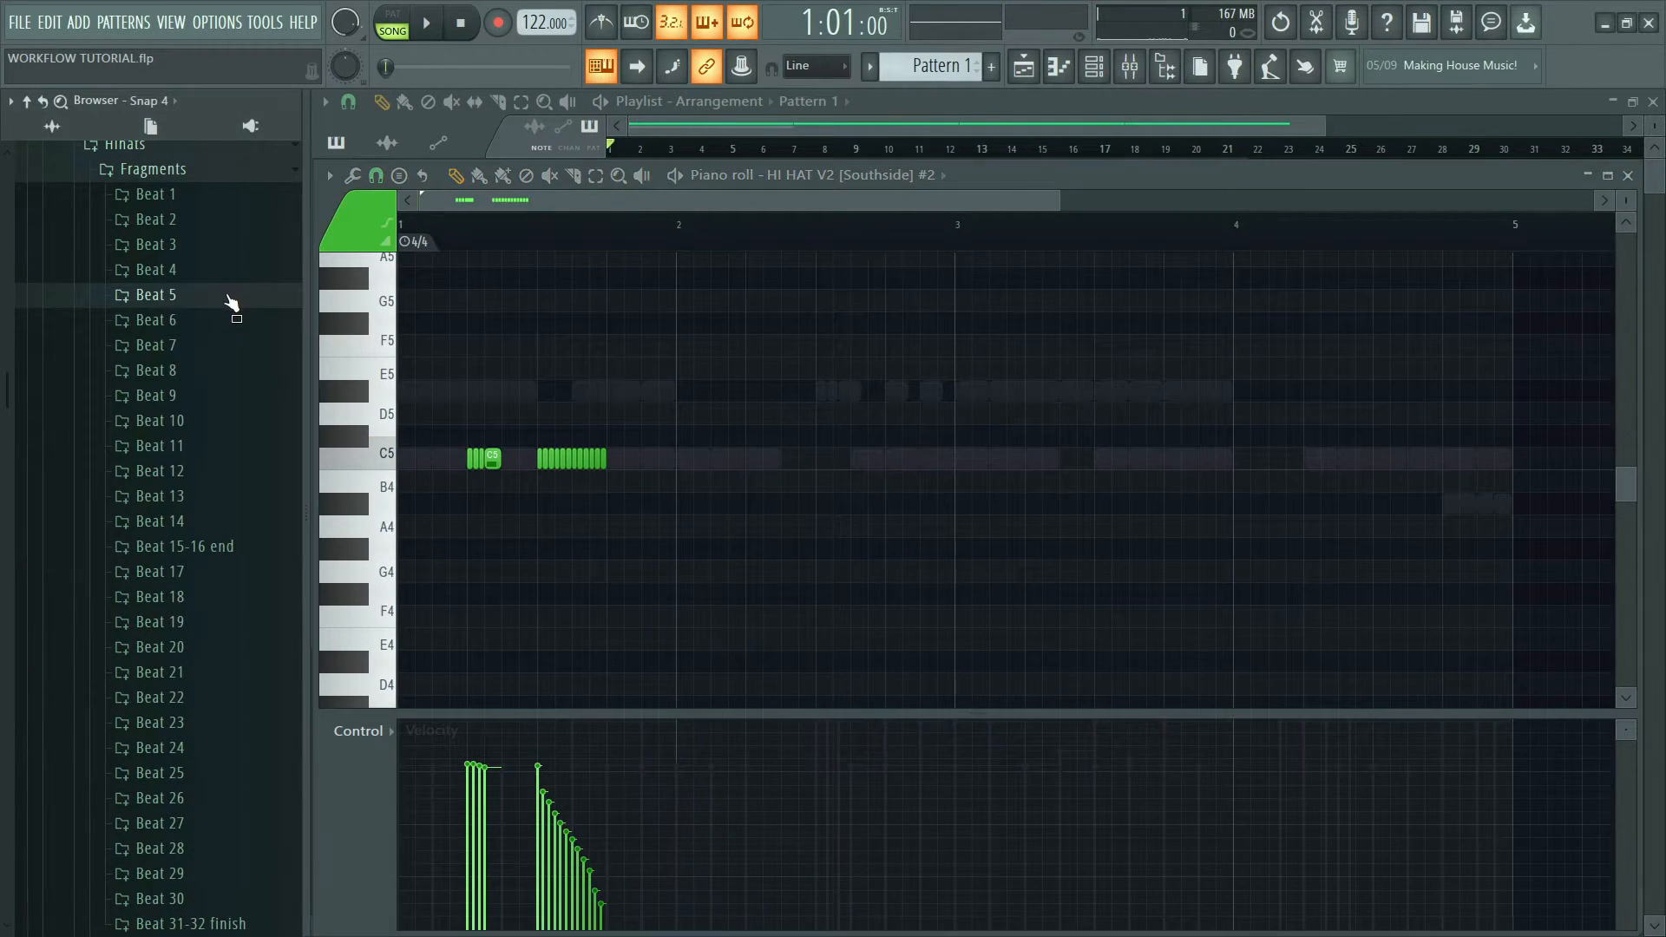
click(227, 347)
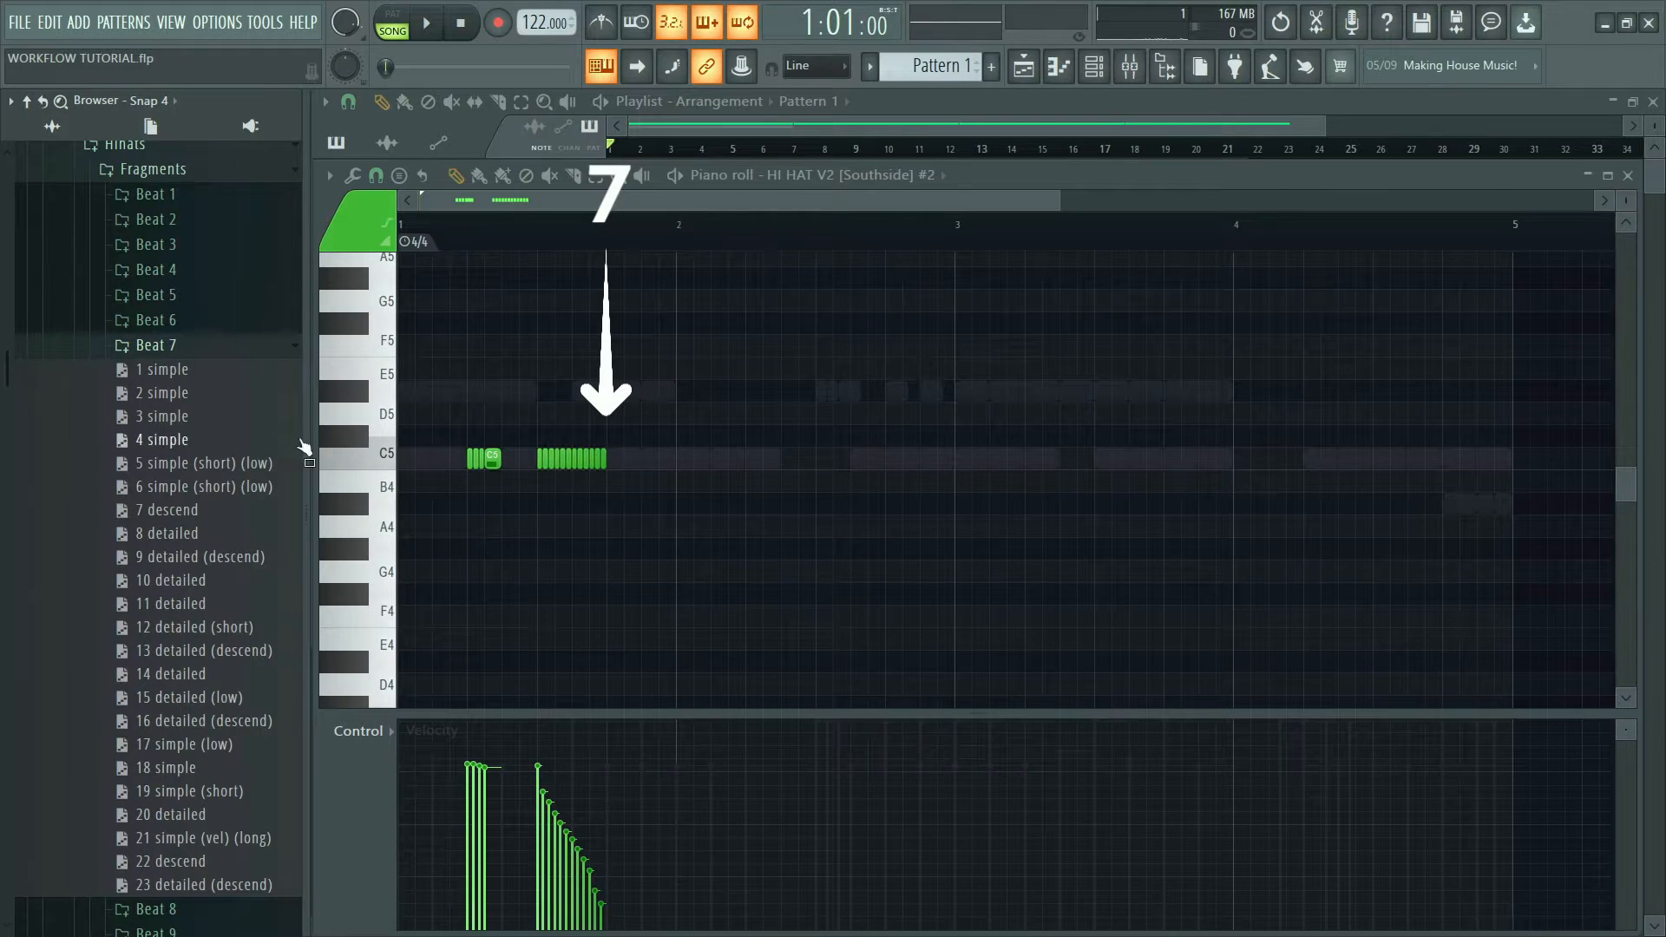
drag(225, 470, 632, 453)
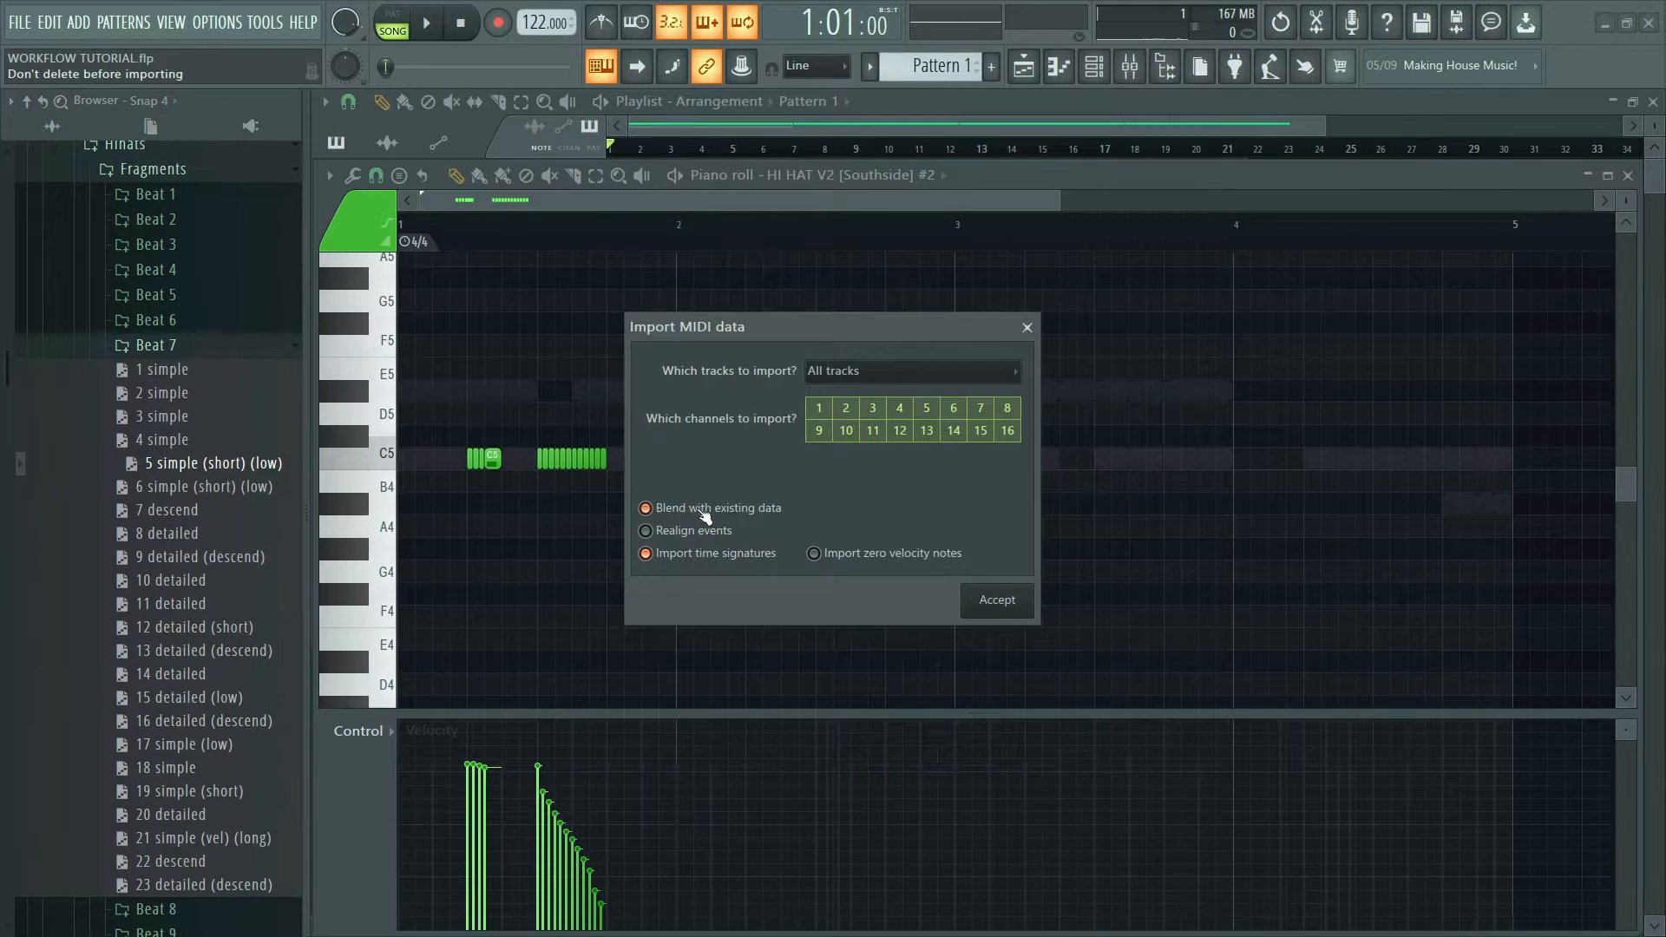
click(998, 601)
key(space)
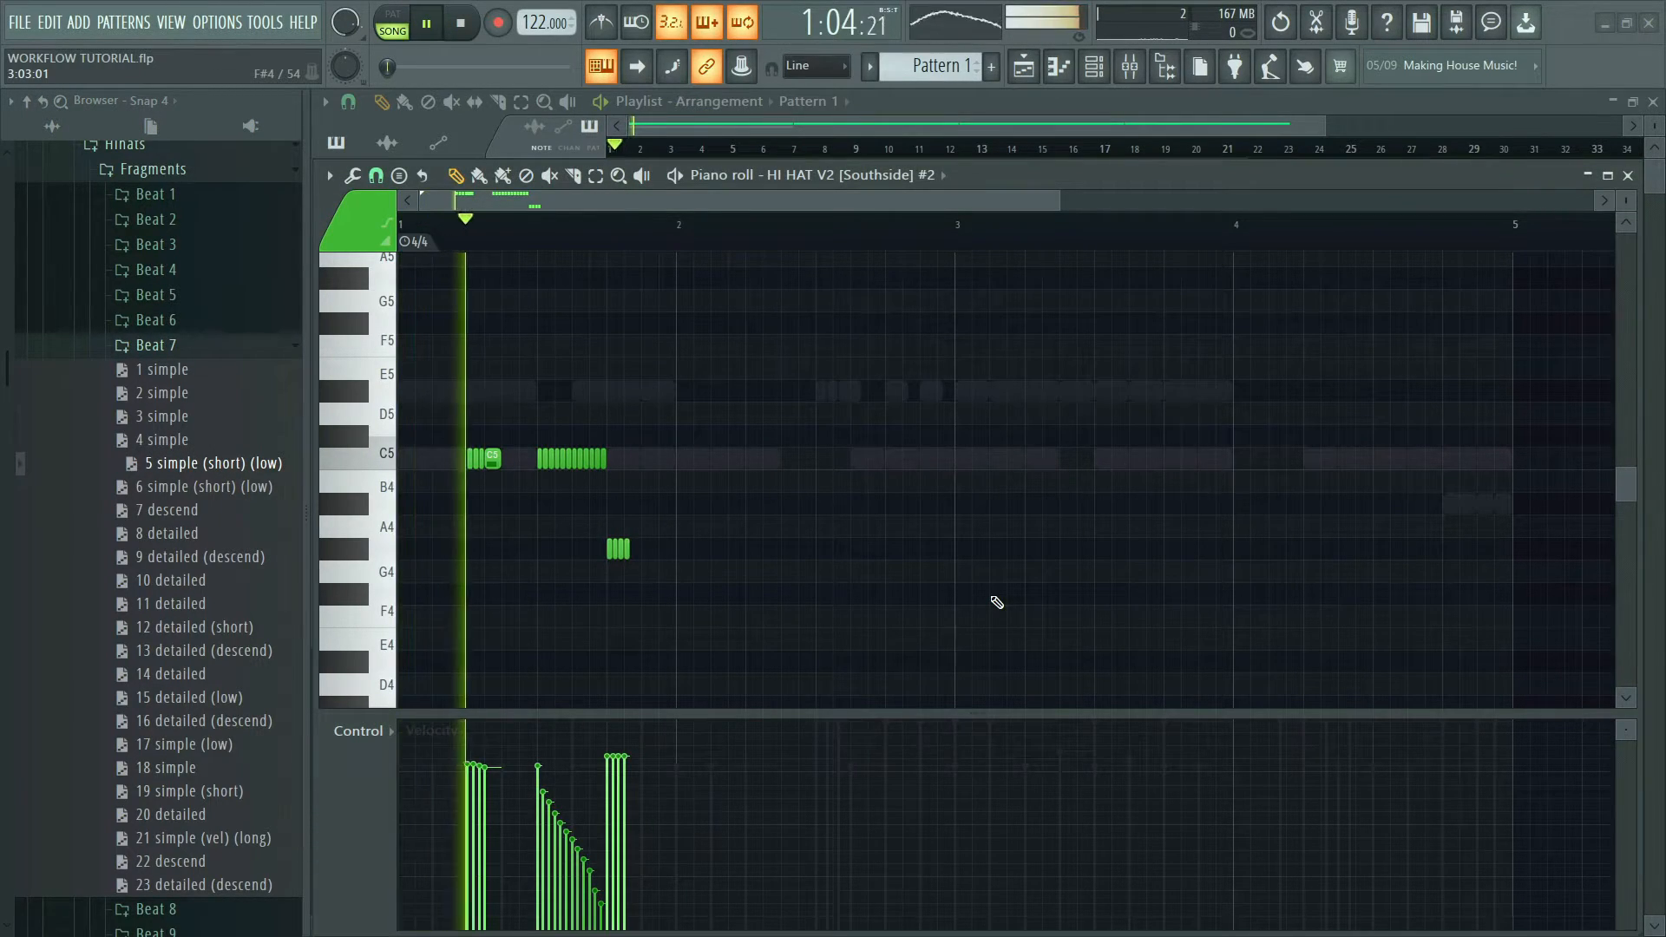
key(space)
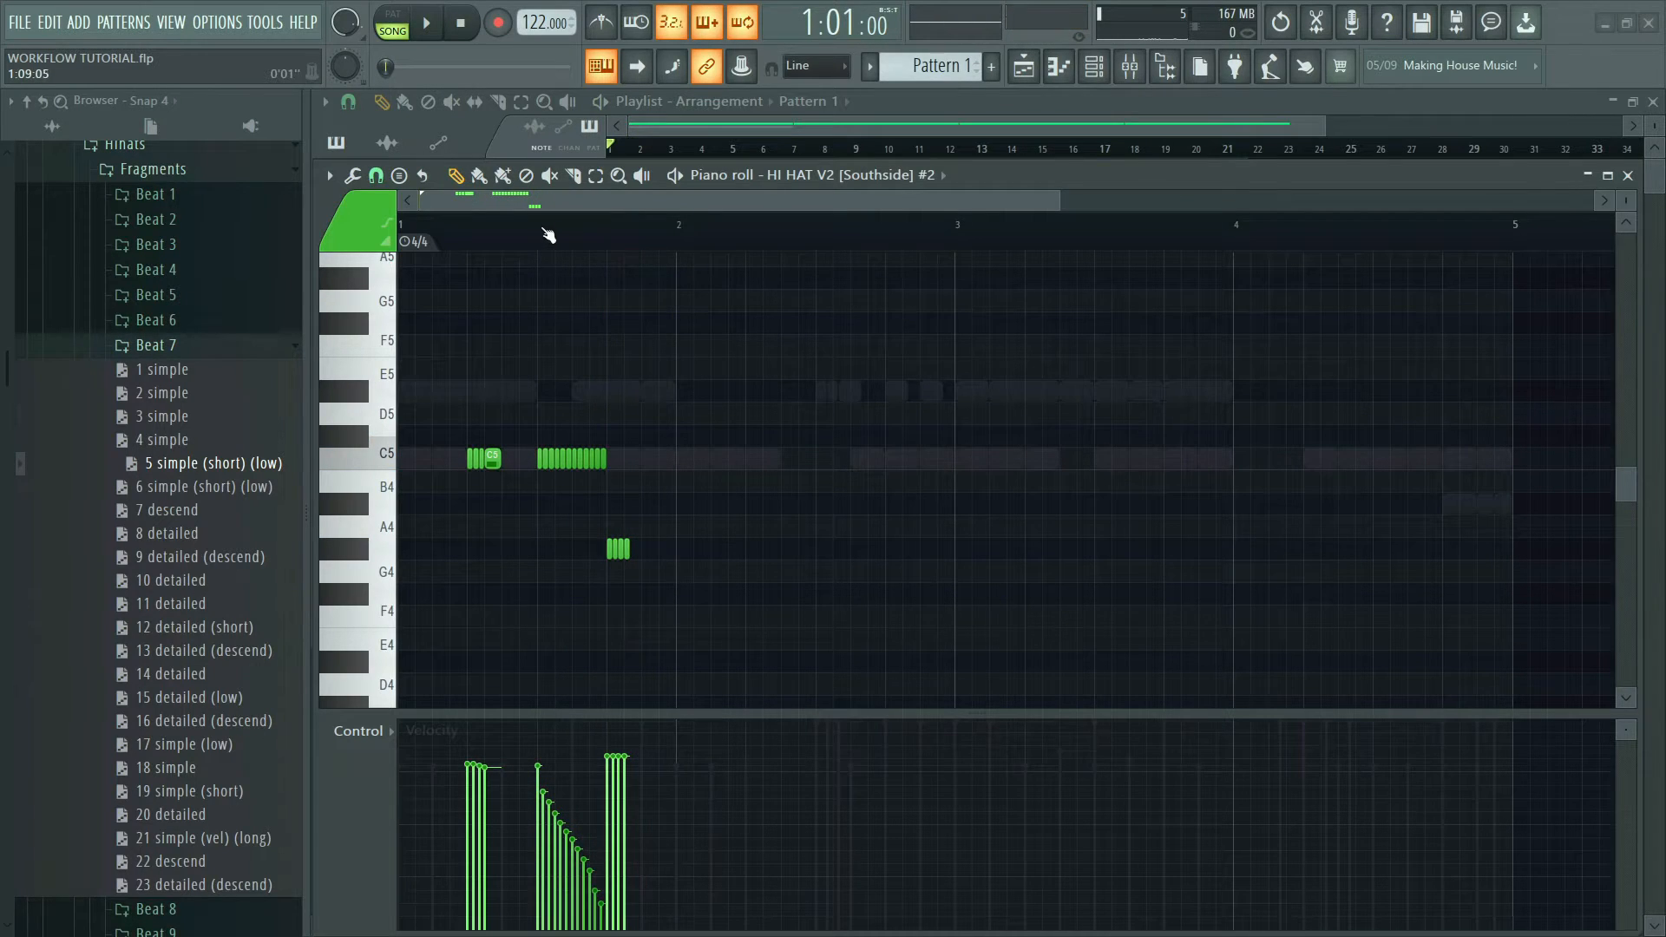
- Try the 11 detailed fragment from the Beat 11 folder blended with the existing hi-hat notes, and remove it after playback
click(279, 345)
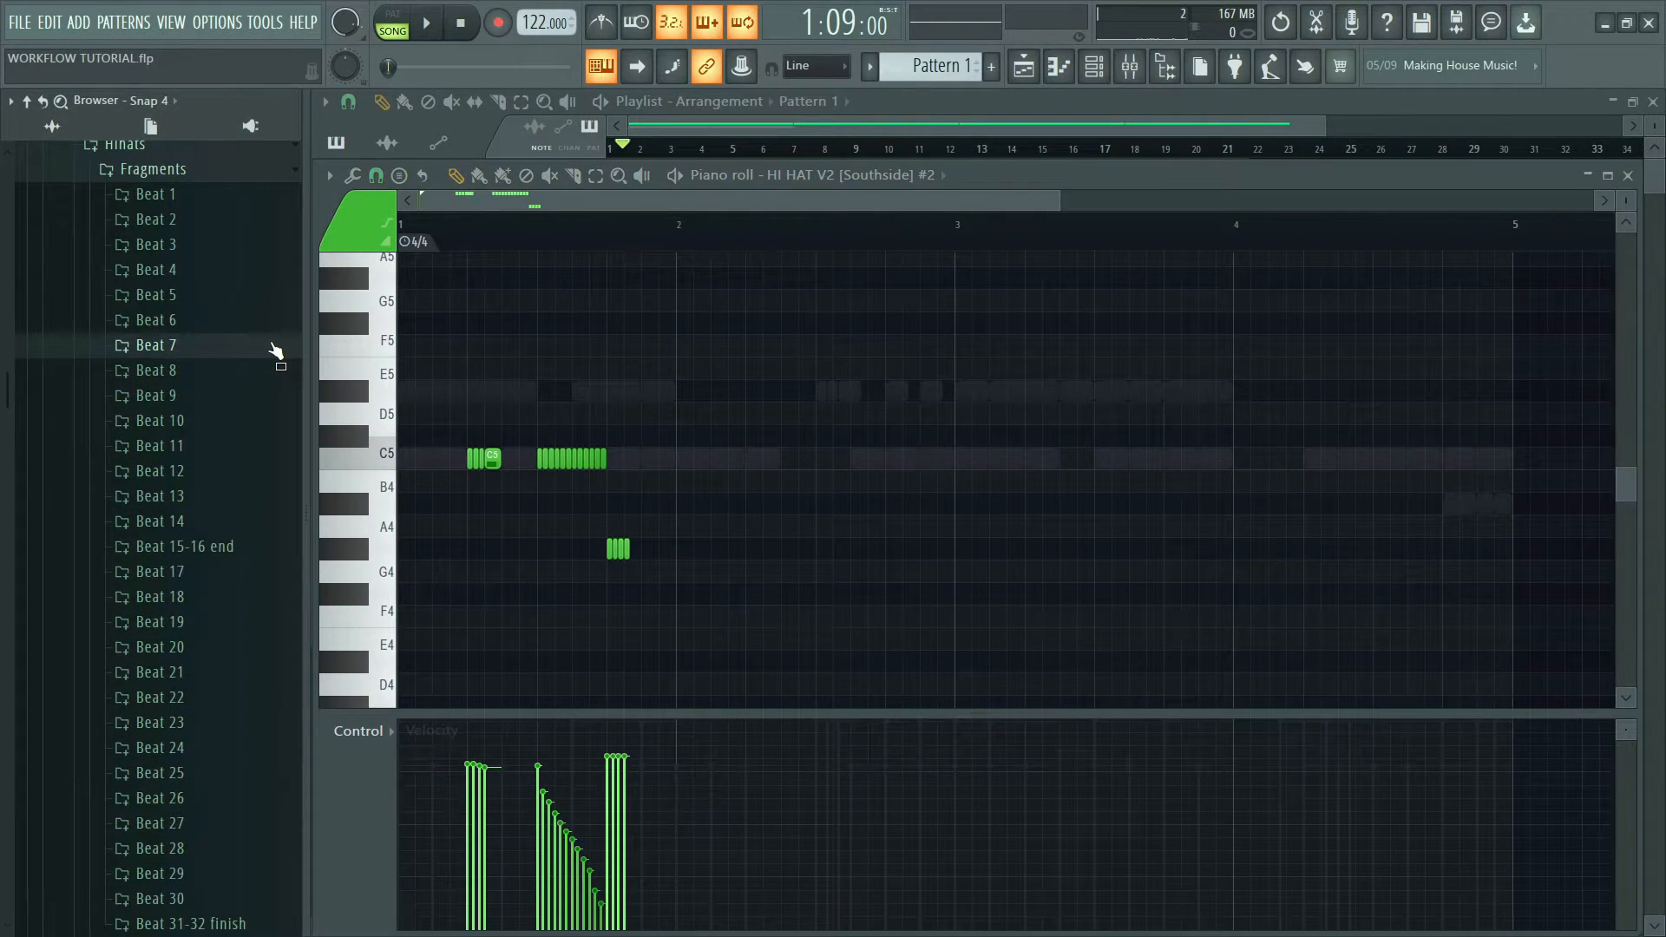
click(242, 446)
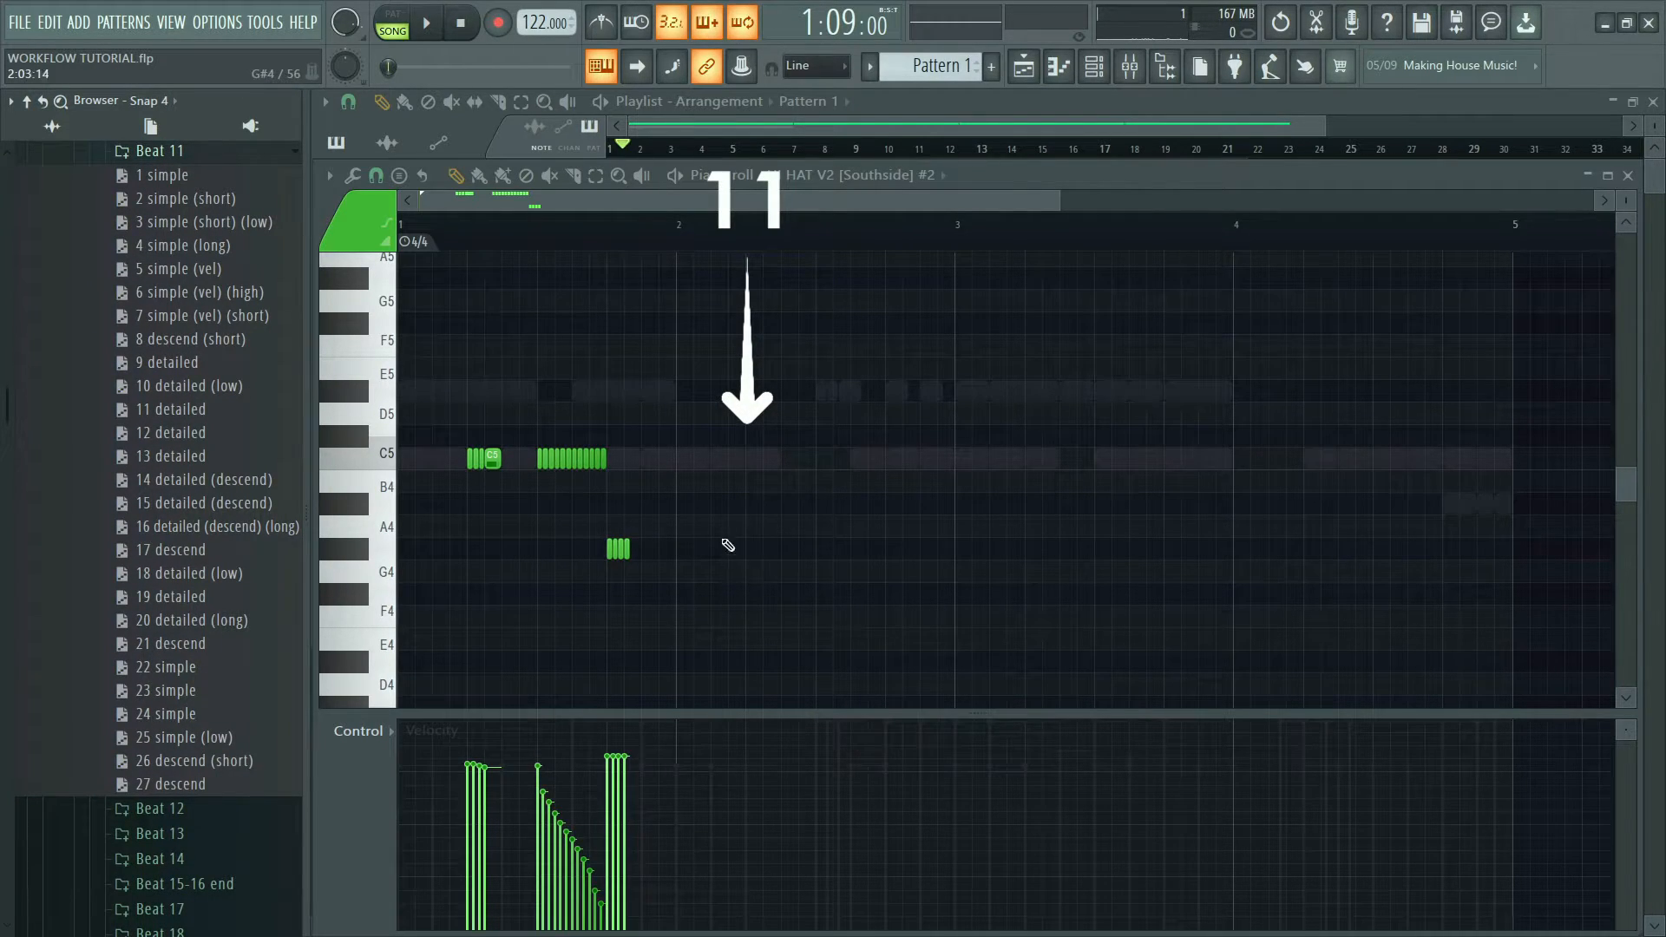
drag(276, 425, 762, 449)
click(997, 599)
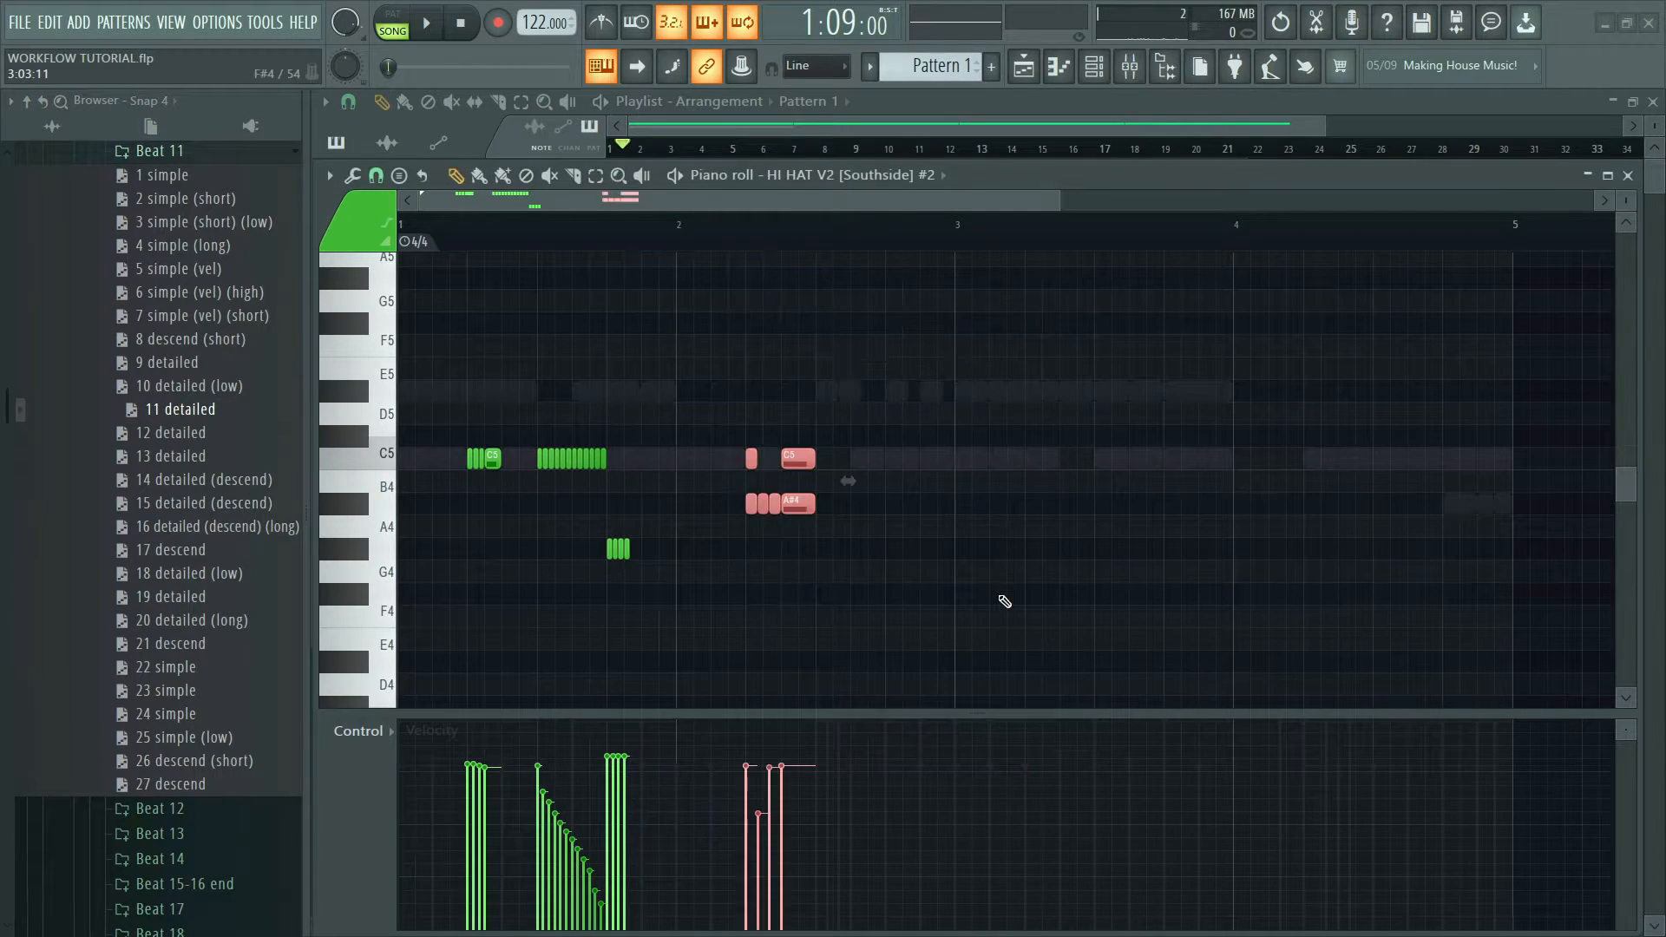
key(space)
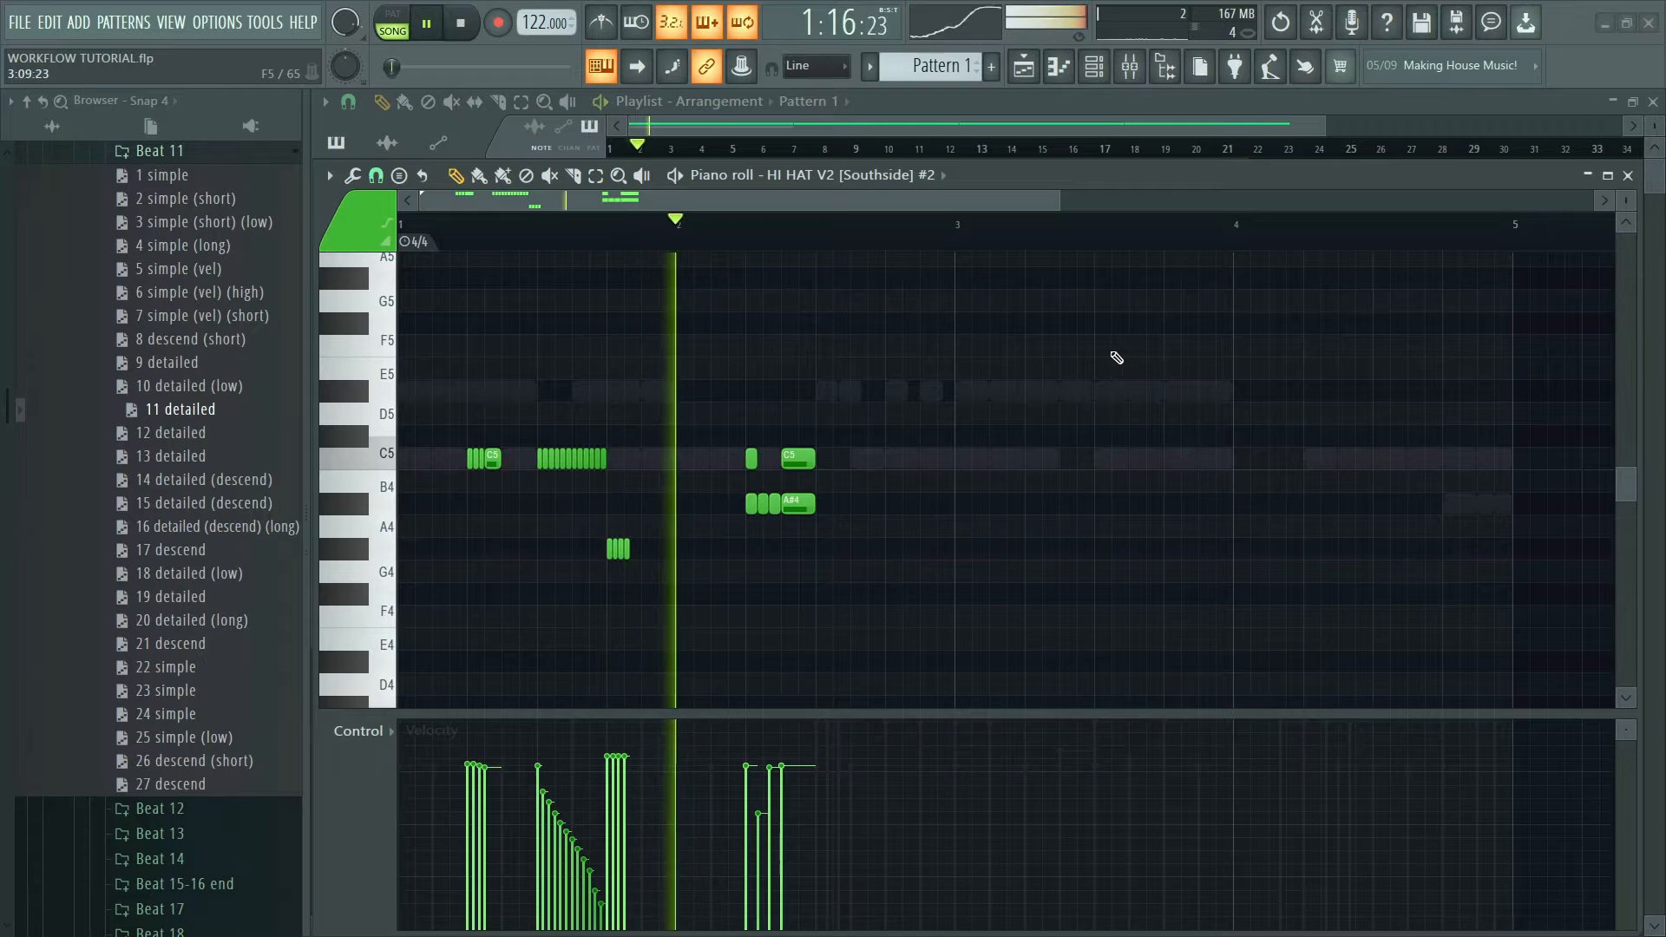
key(space)
right_click(781, 481)
- Try the 13 detailed fragment from Beat 11 with the existing hi-hat notes kept, and delete it after playback
drag(179, 456, 723, 450)
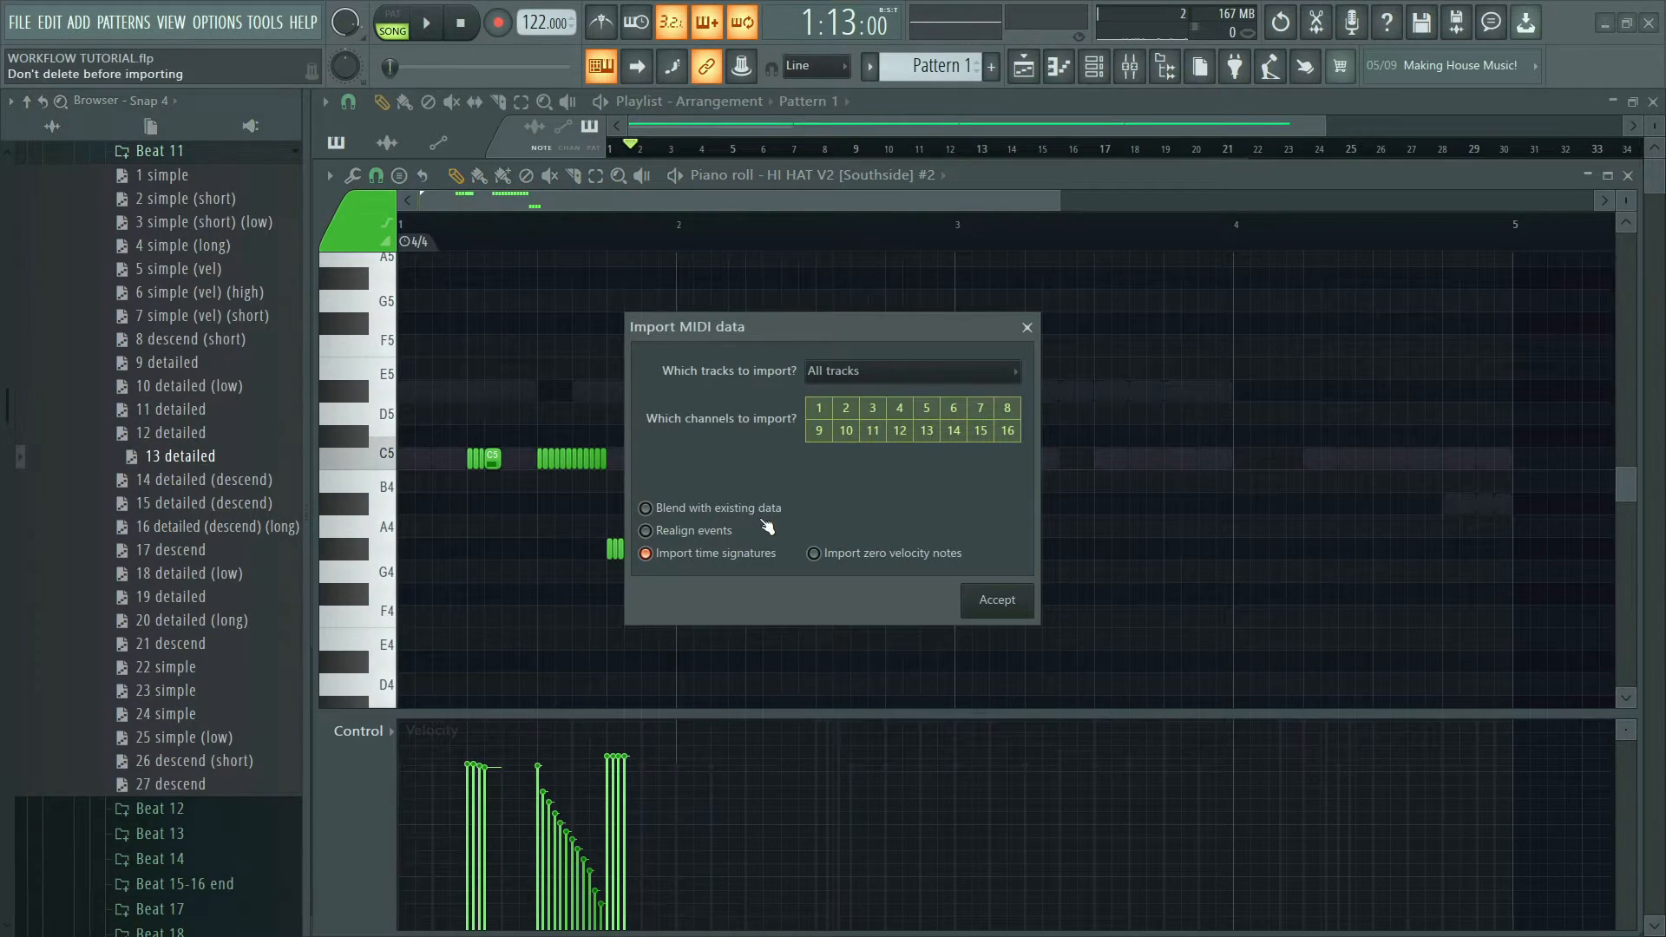
click(984, 598)
key(space)
key(space)
right_click(806, 526)
- Import the 6 simple (vel) (high) fragment from Beat 11, blending it with the existing hi-hat notes, and play the pattern
drag(186, 297, 755, 490)
click(758, 510)
click(996, 597)
key(space)
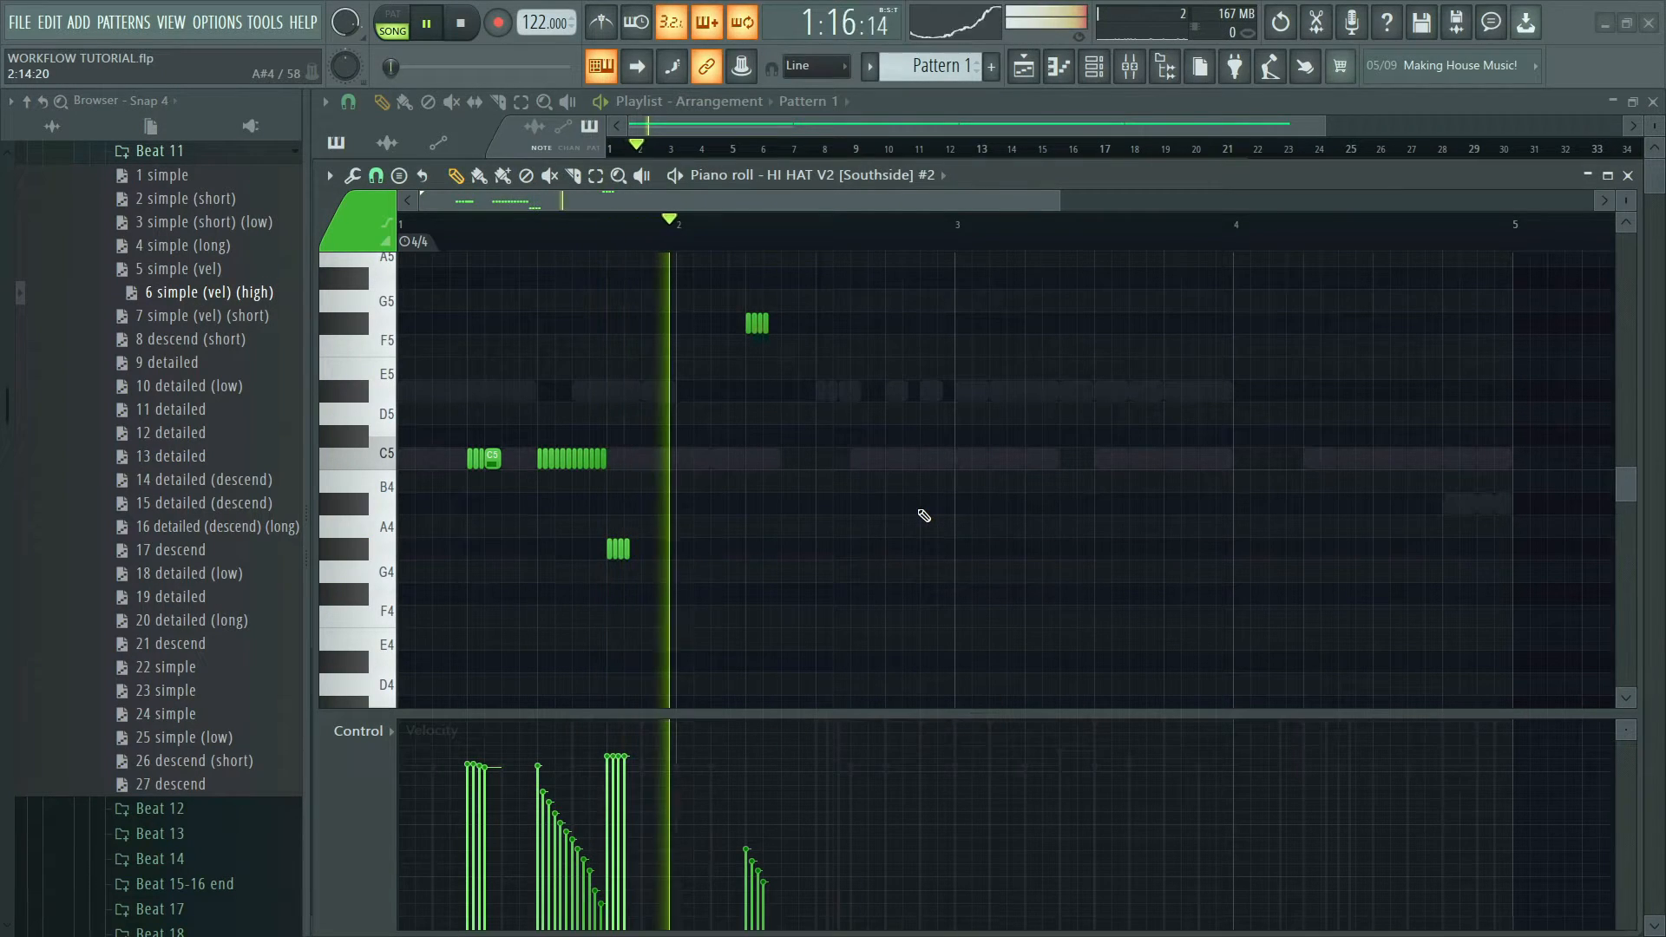
key(space)
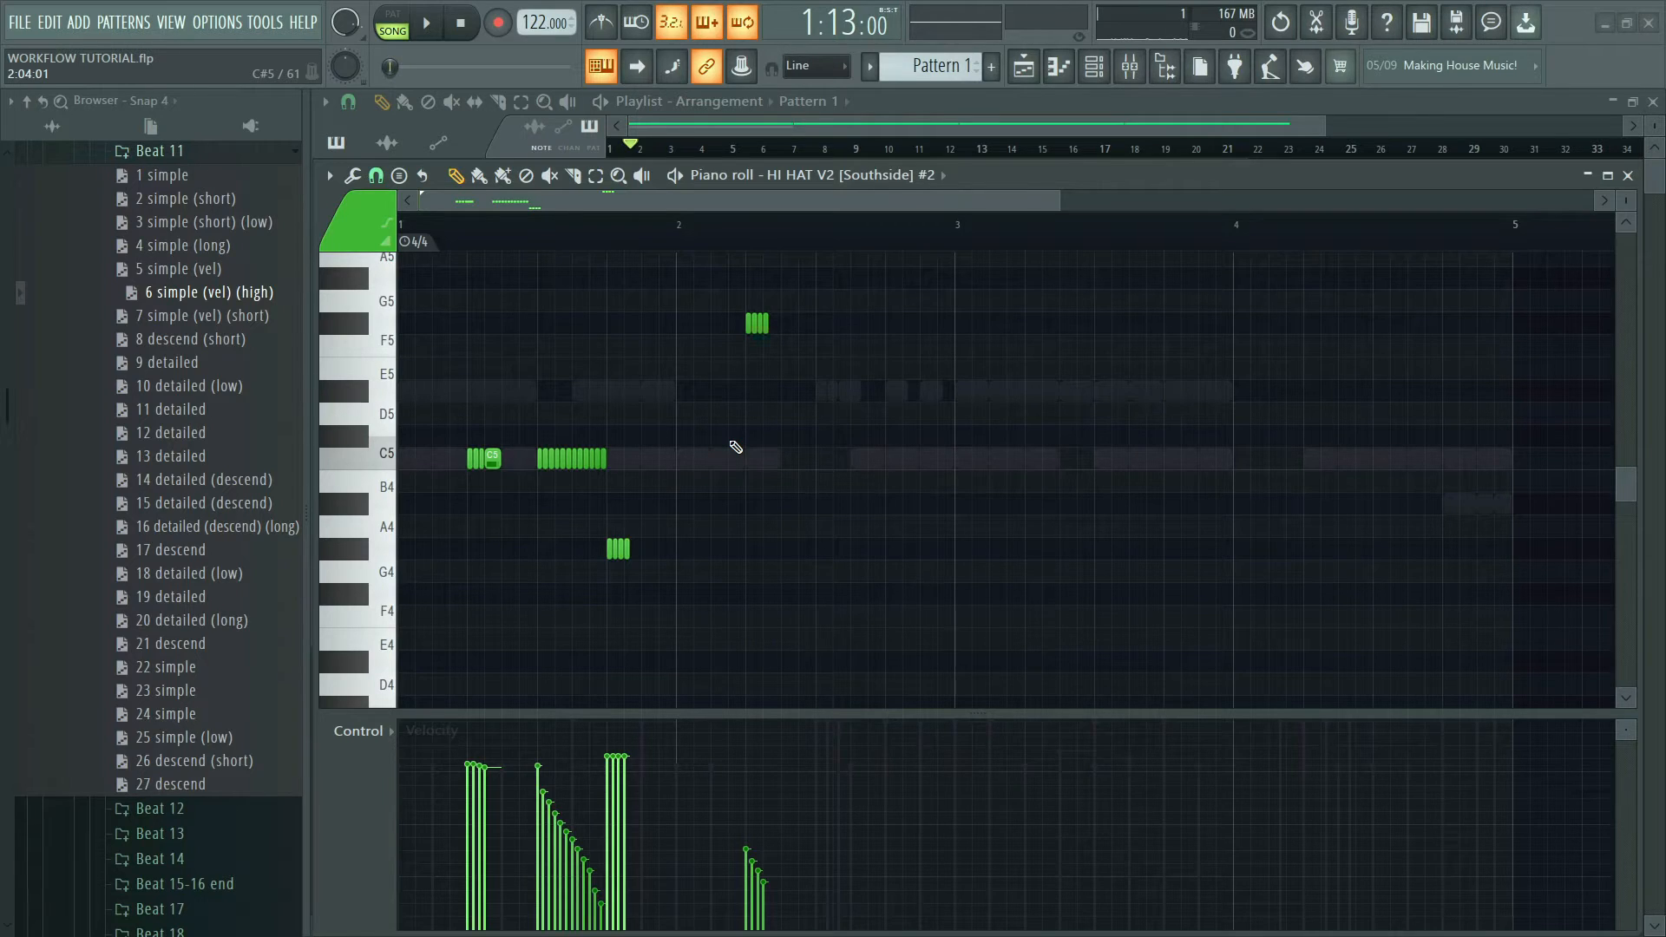
- Blend the 3 descend (low) fragment from the Beat 13 folder into the hi-hat #2 notes and play the result
scroll(143, 277, up, 3)
click(143, 275)
click(201, 341)
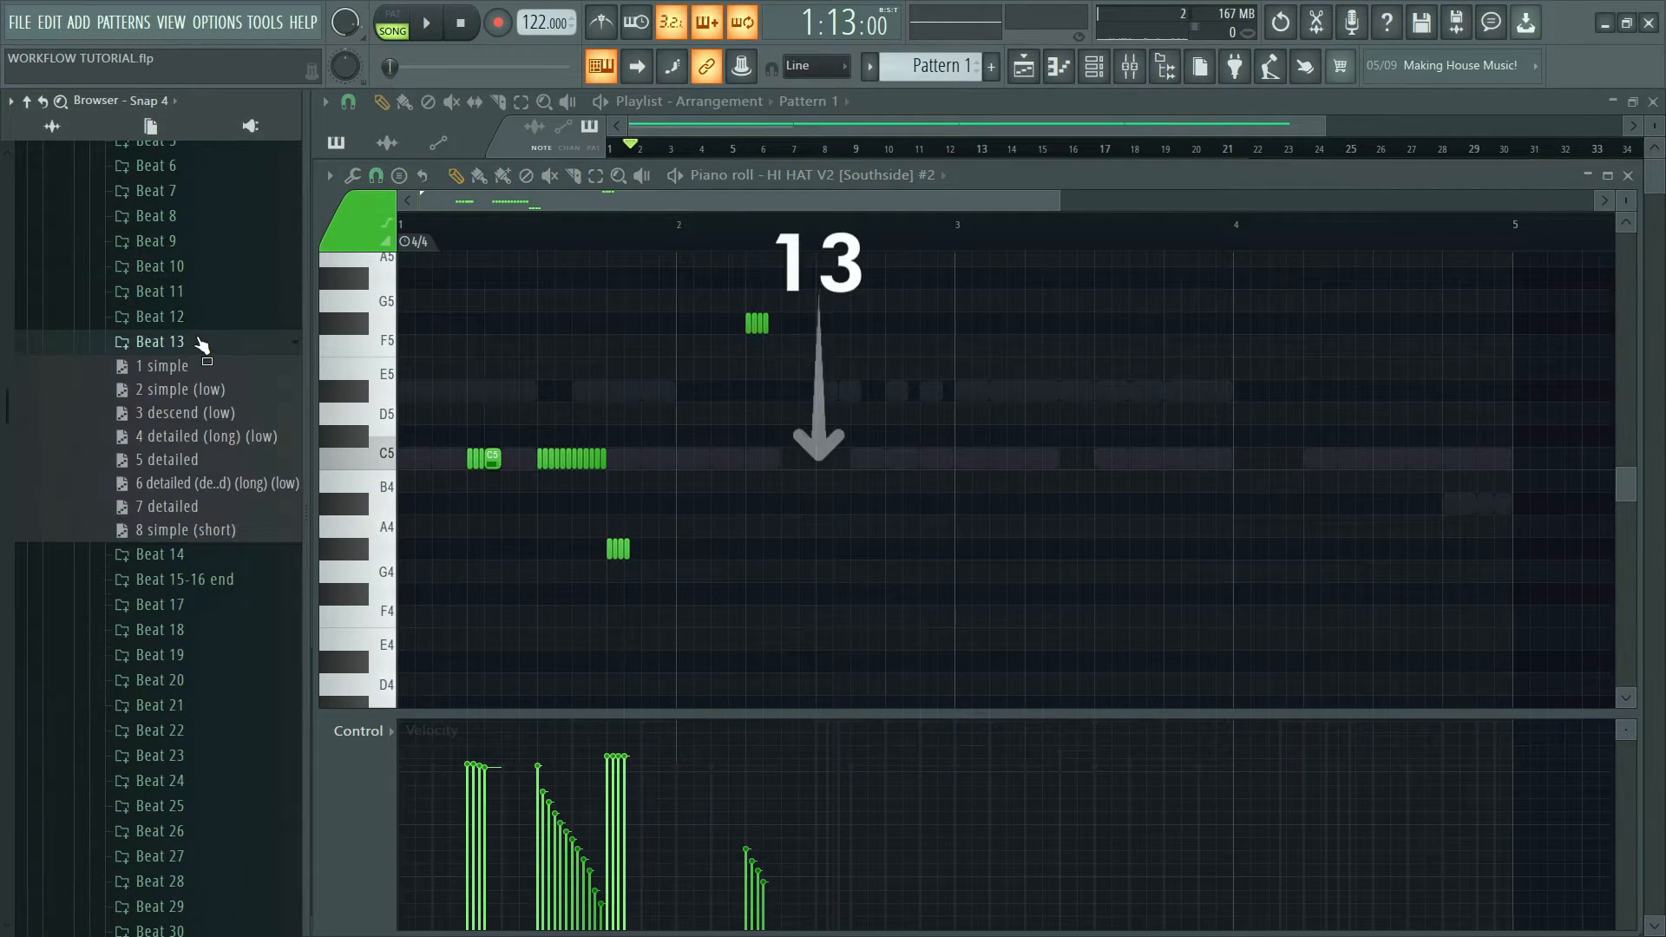
drag(191, 408, 753, 509)
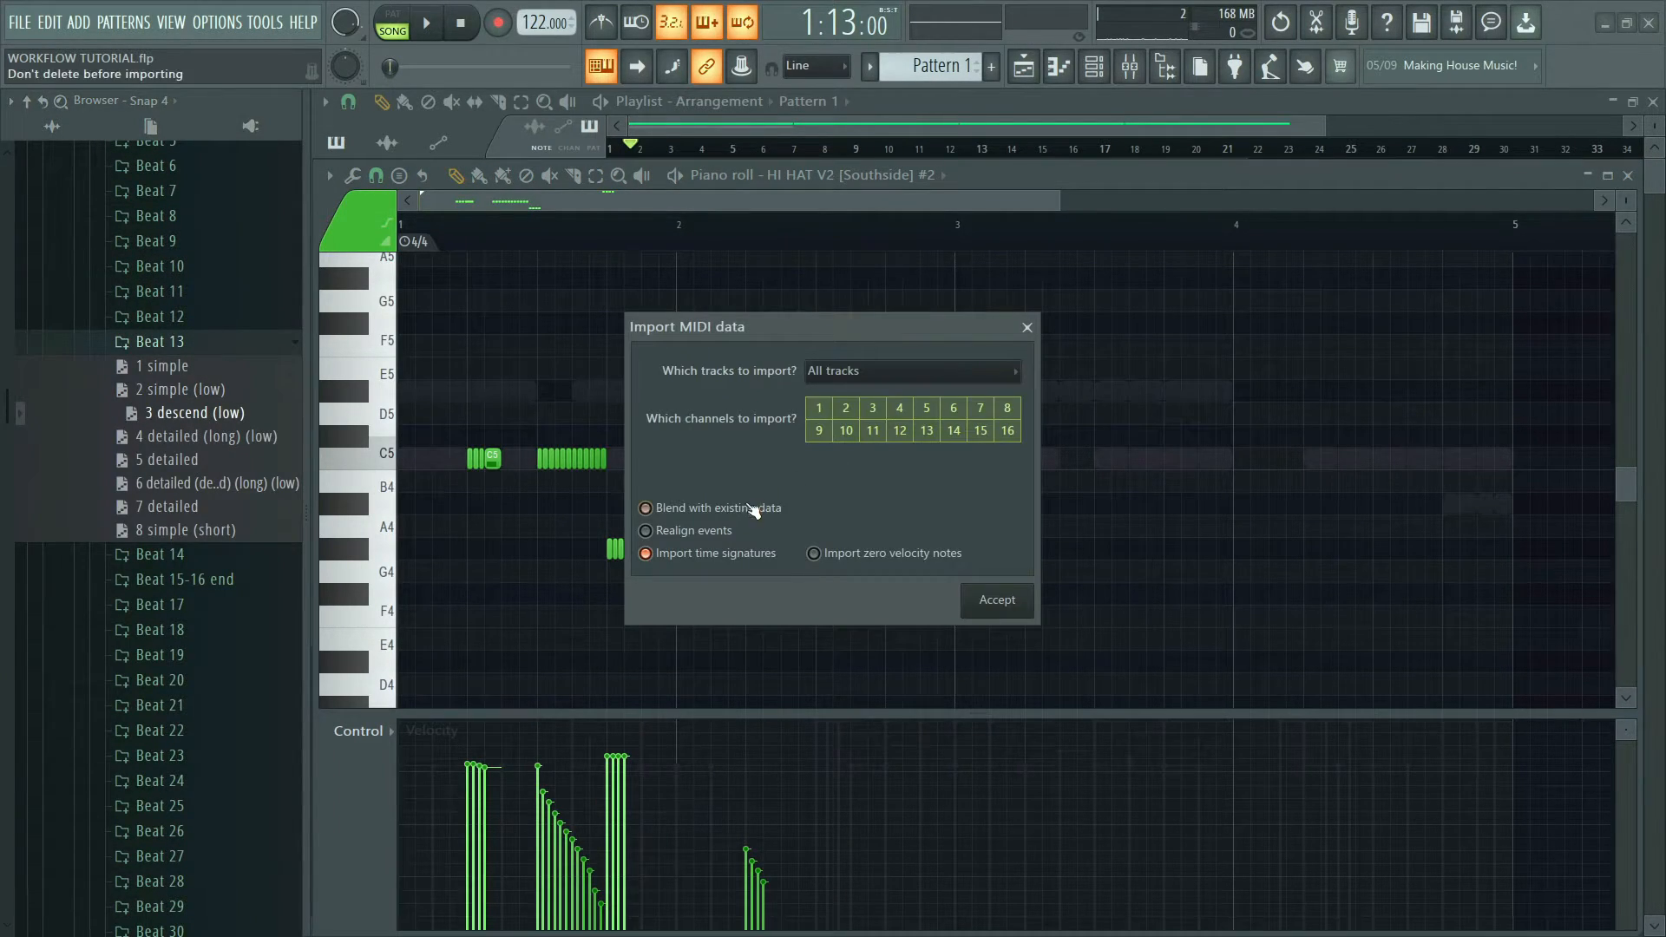
click(984, 608)
key(space)
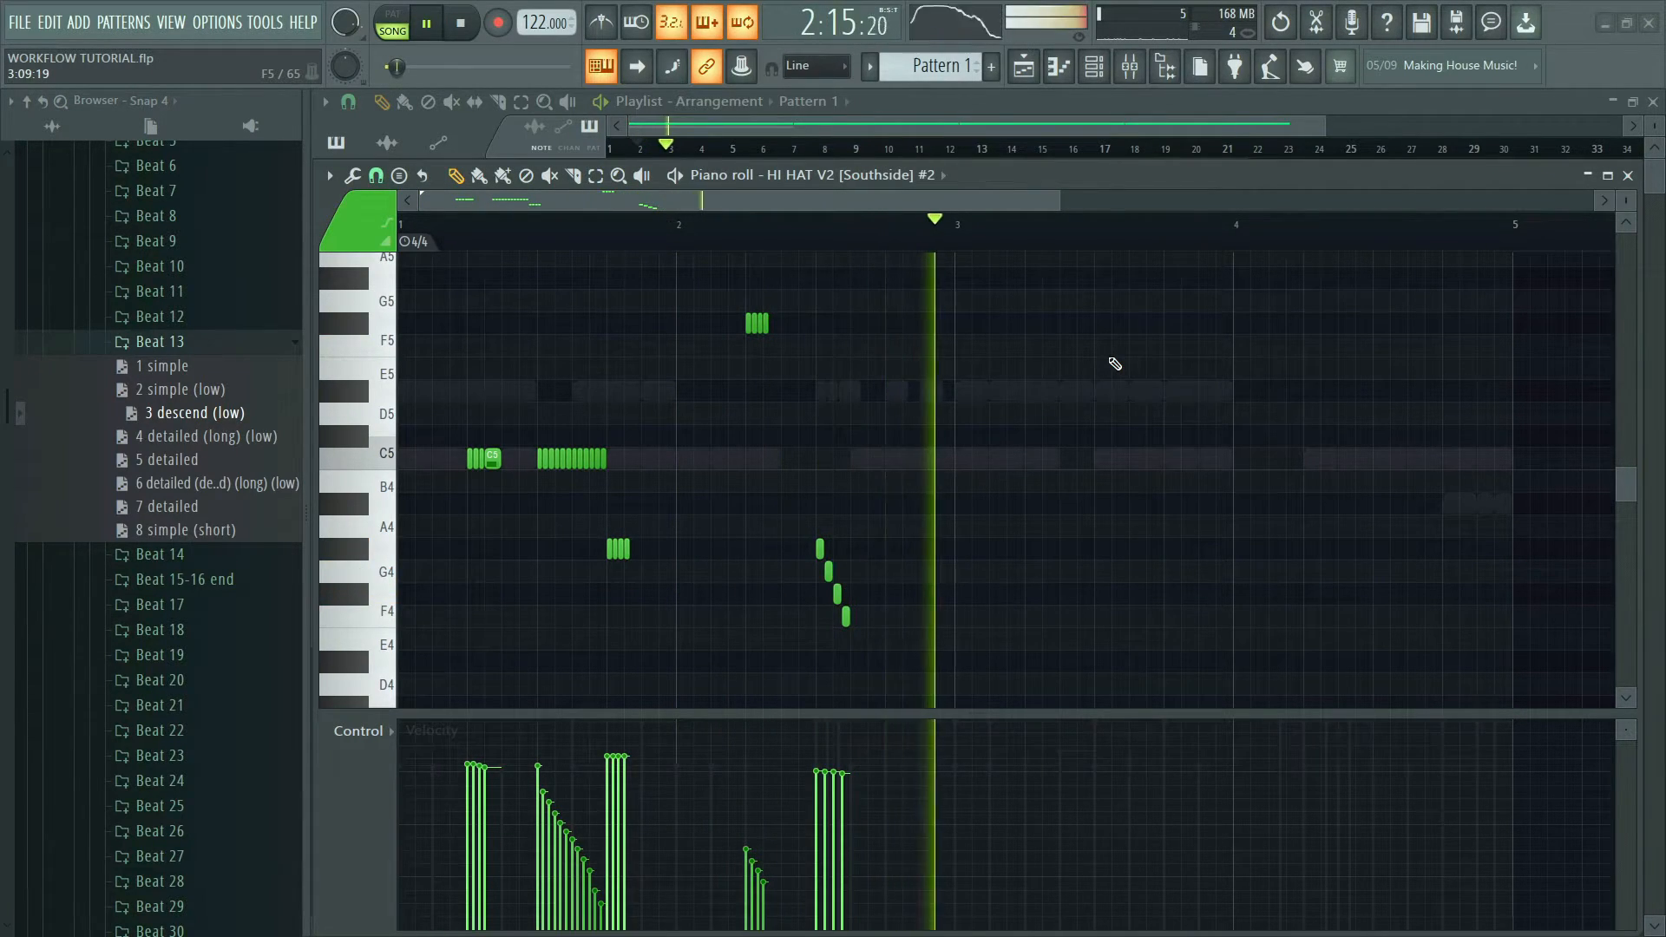
key(space)
- Import the 10 detailed (low) fragment from the Beat 15-16 end folder, blending it with the existing hi-hat notes, and play it
click(251, 347)
click(239, 389)
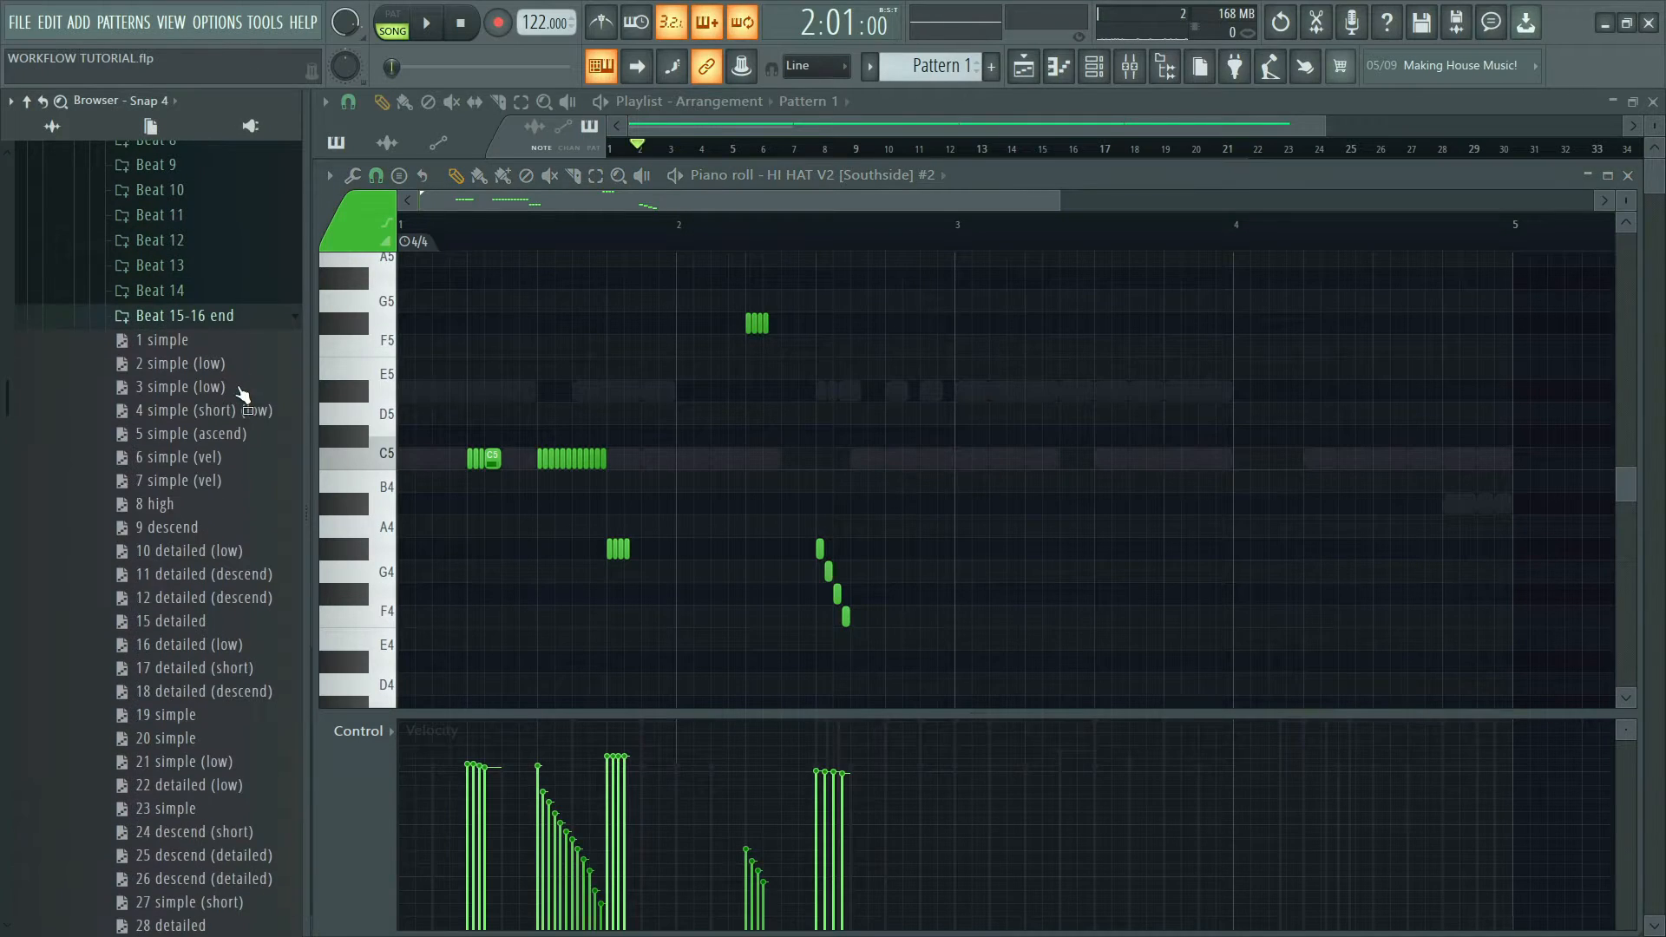
drag(228, 552, 792, 451)
click(821, 529)
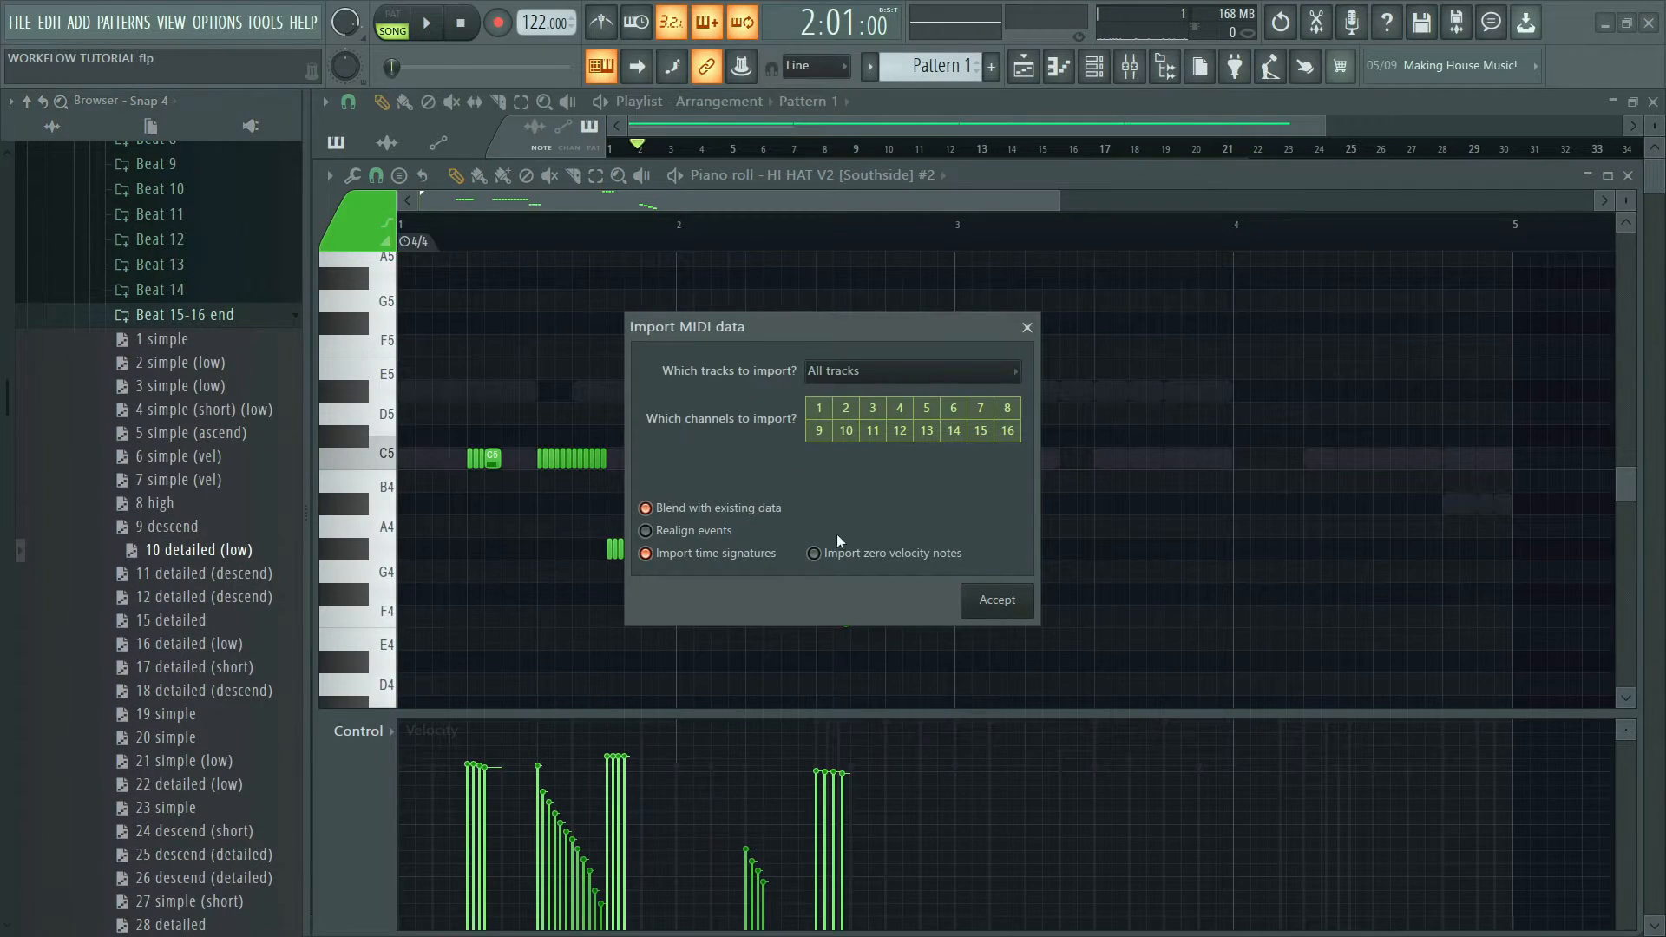
click(1021, 597)
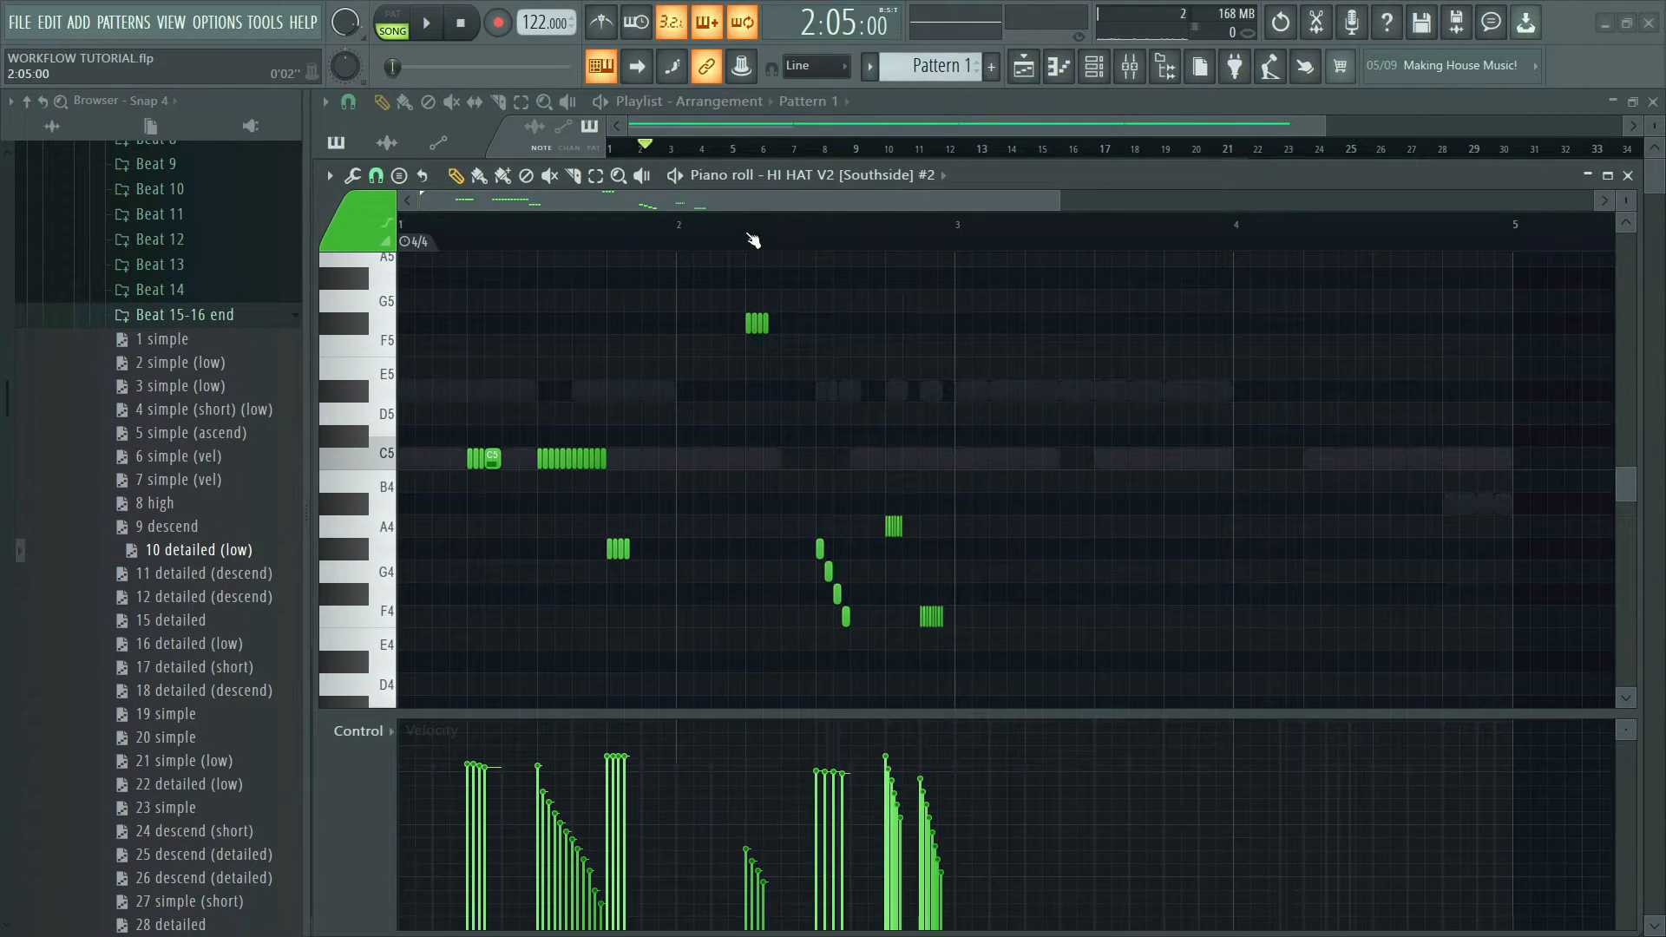
key(space)
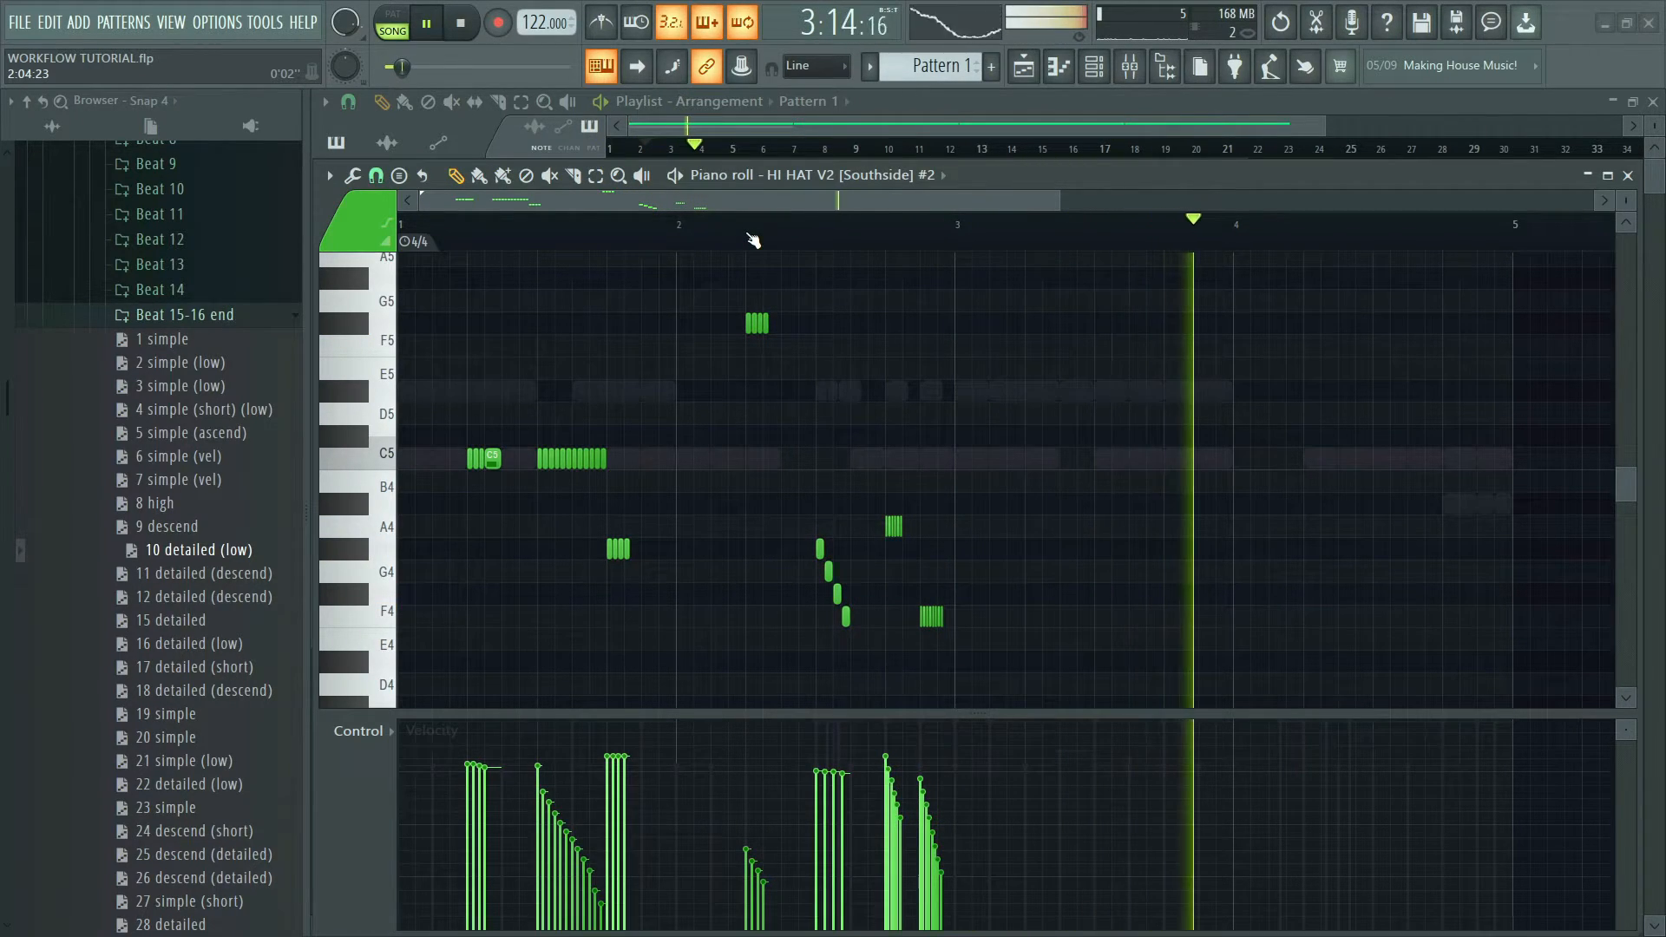
- Try the 8 high fragment from the Beat 15-16 end folder, blended with the existing hi-hat notes, and delete it after playback
key(space)
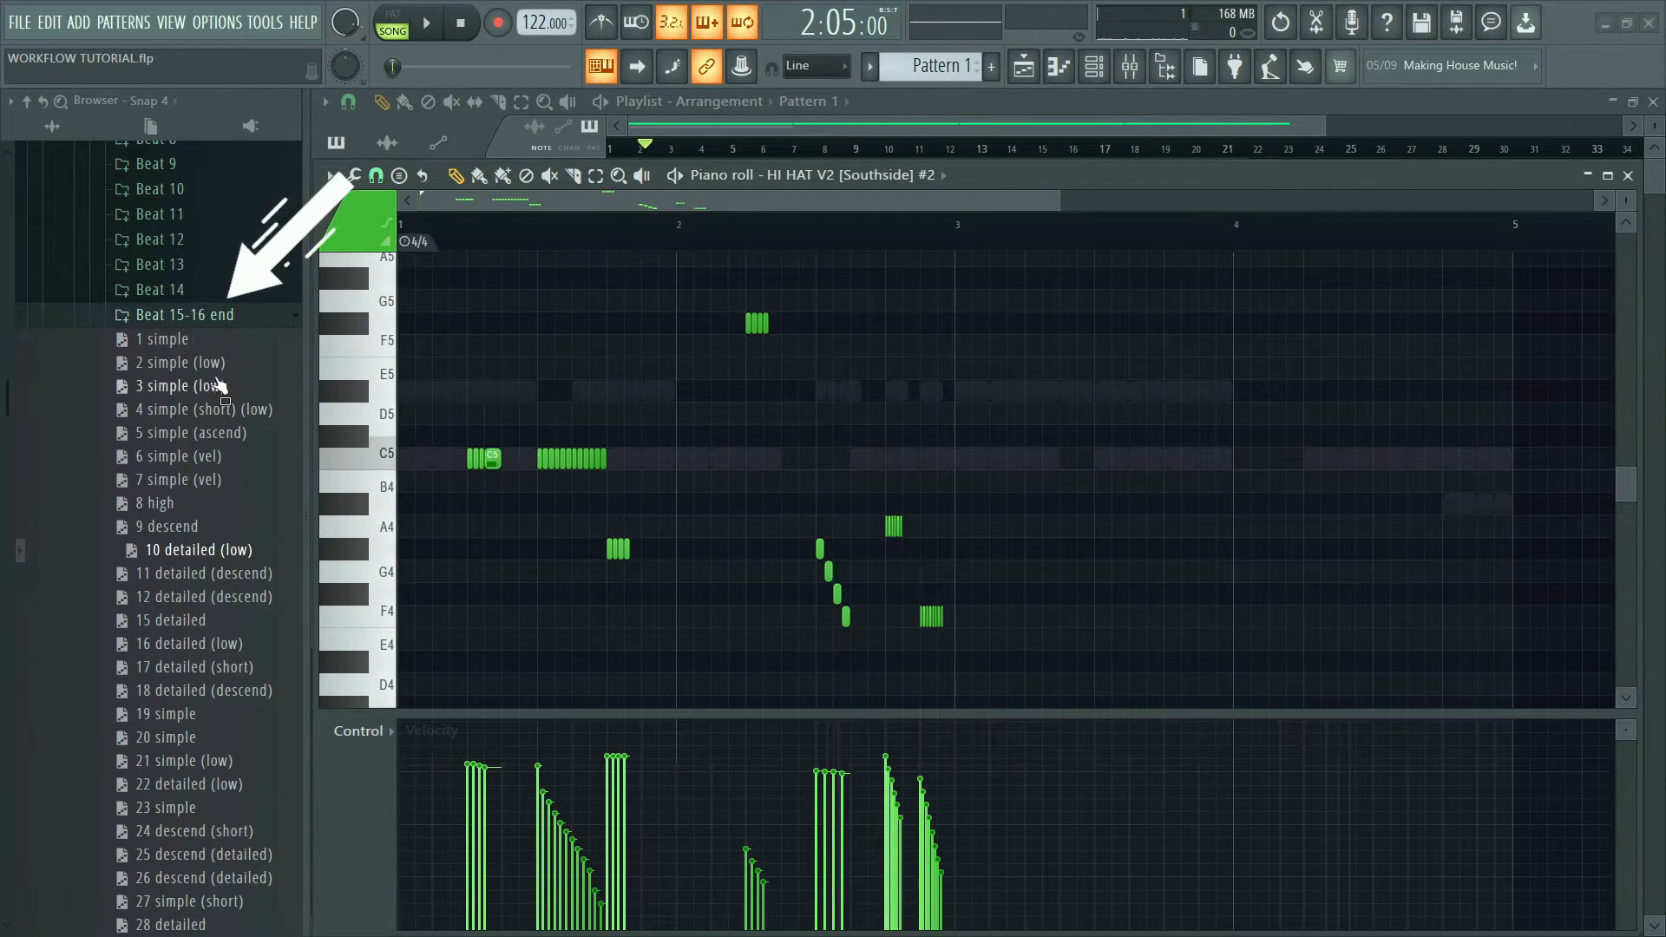
drag(189, 506, 731, 444)
click(1007, 607)
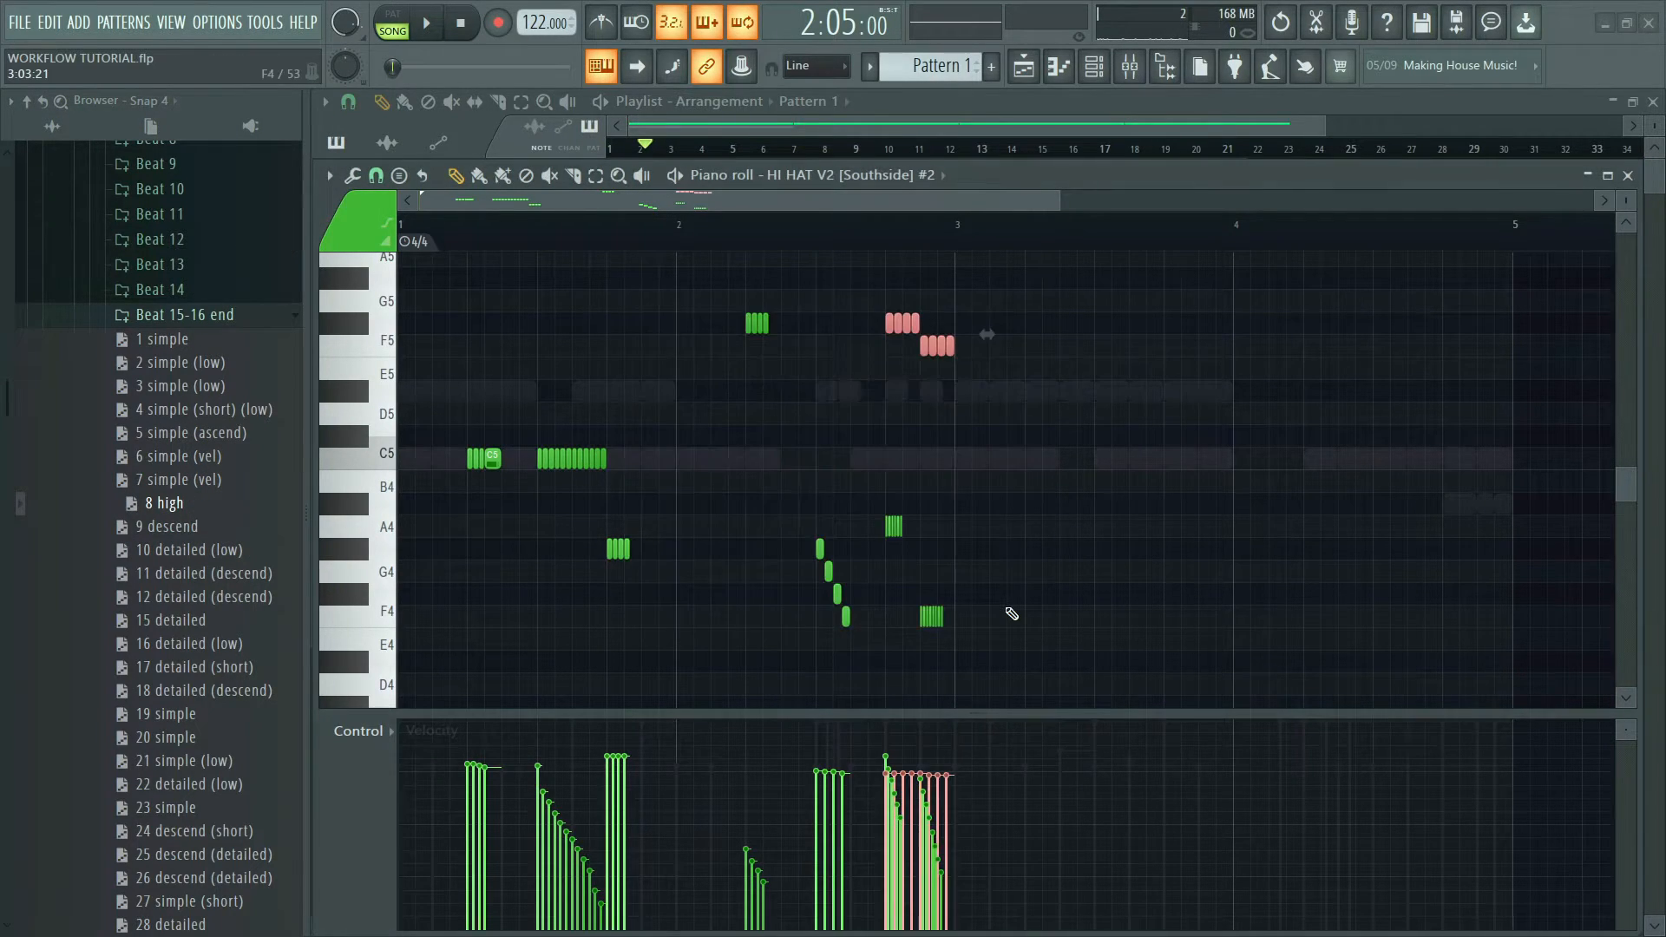
click(1022, 596)
right_click(1024, 596)
key(space)
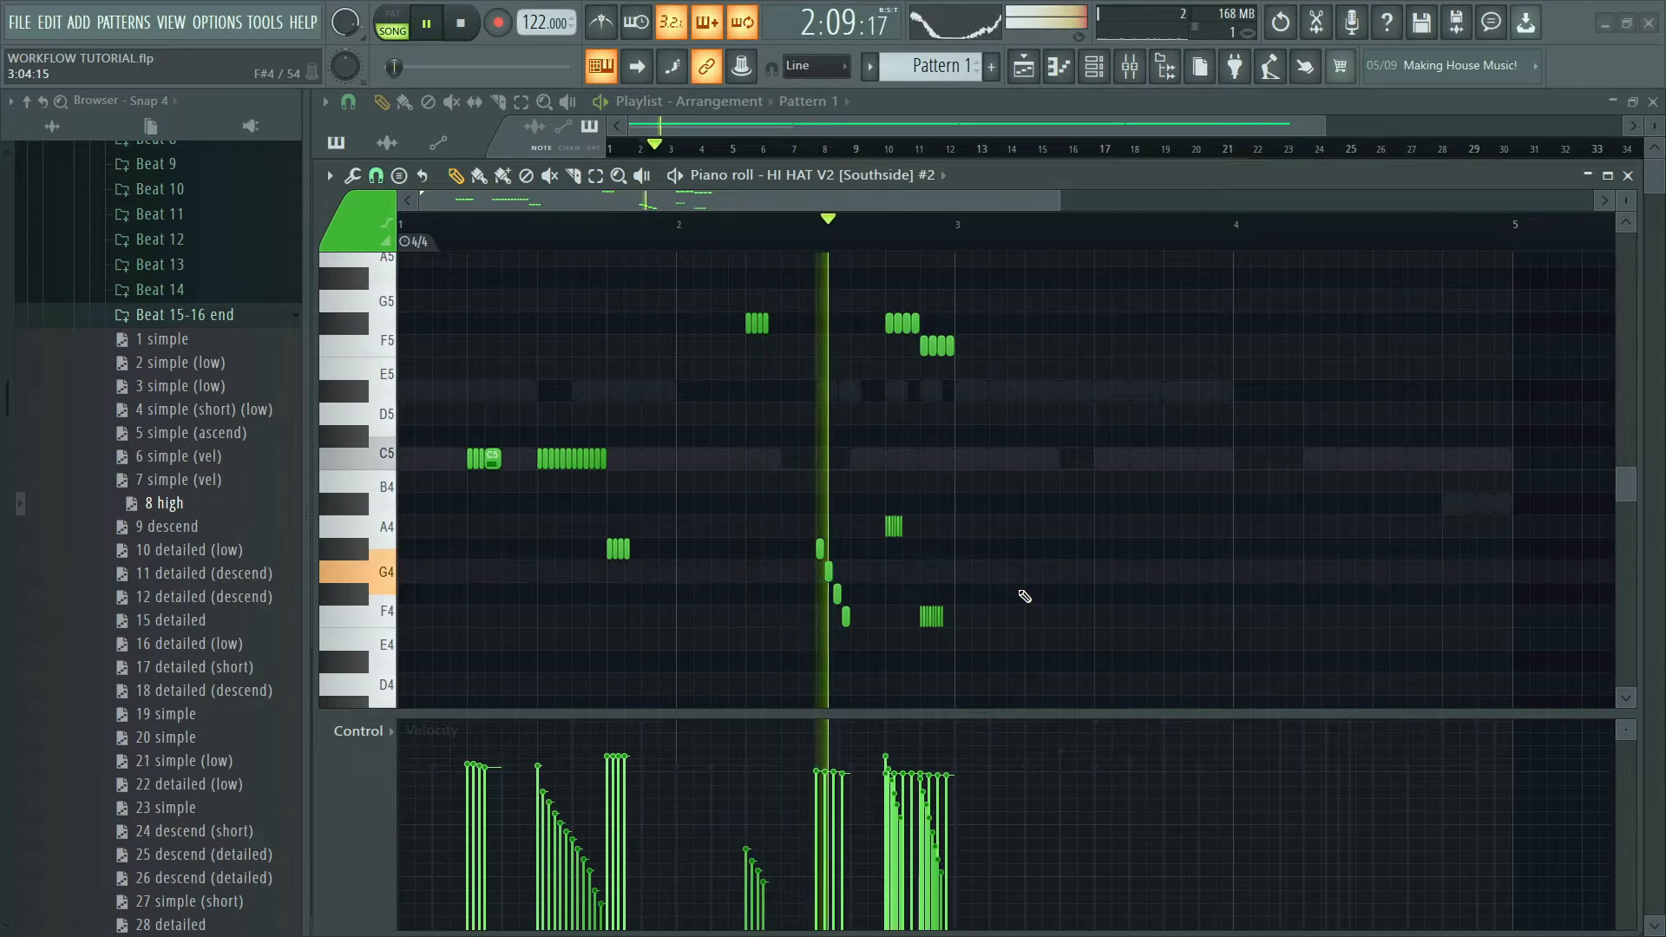
key(space)
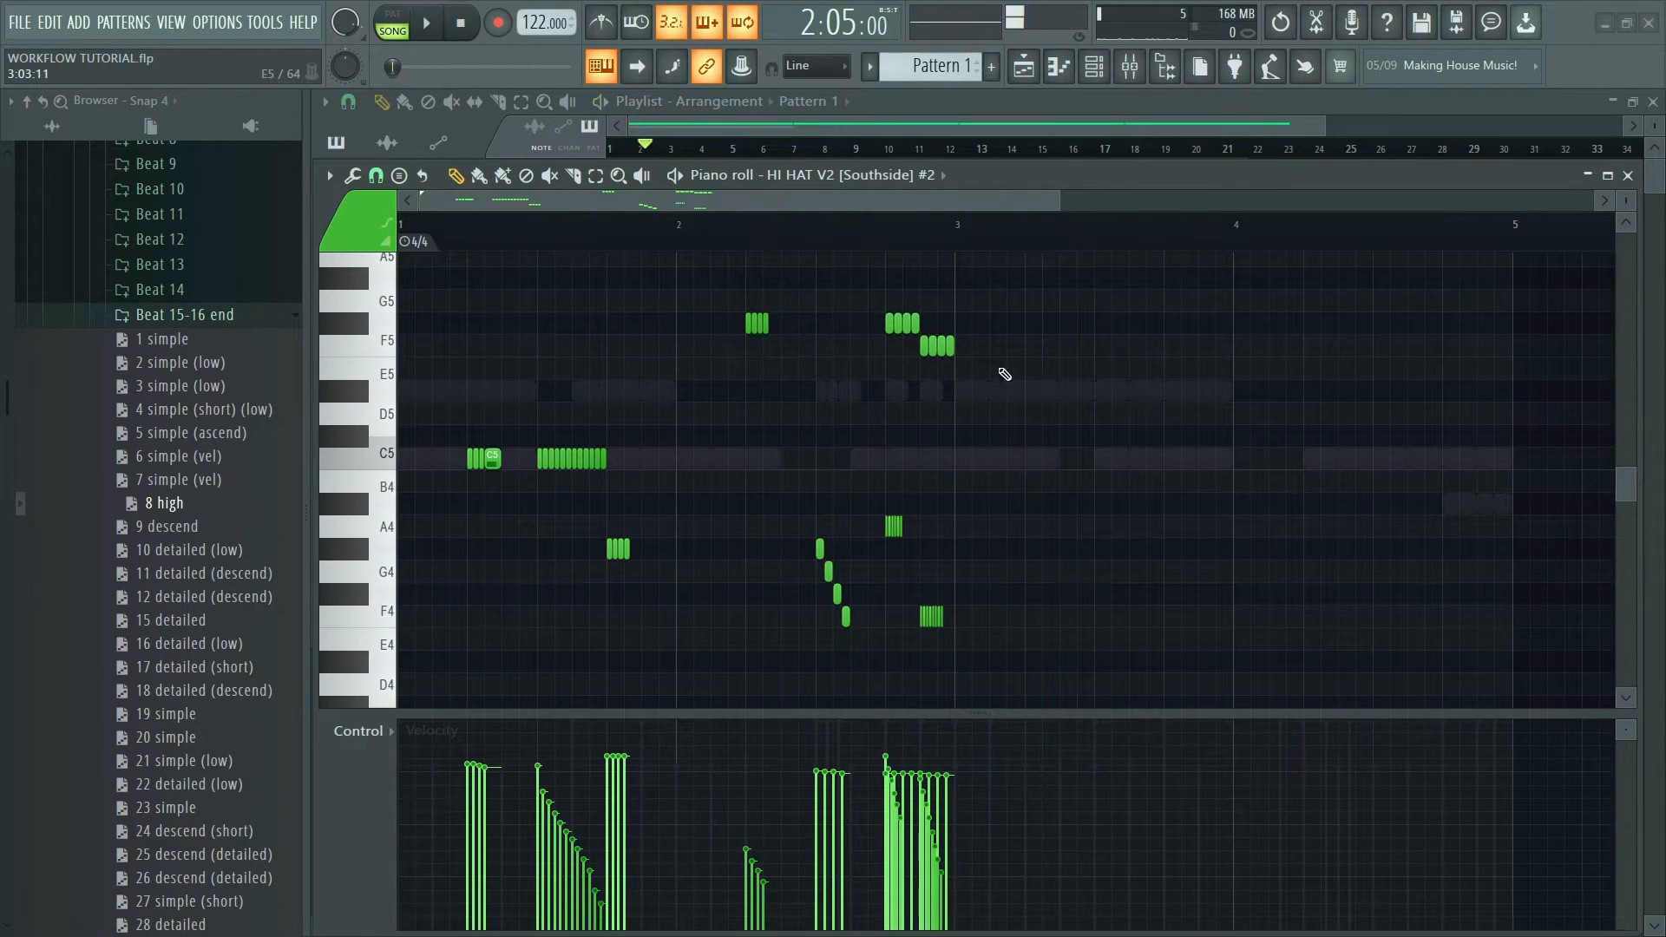
right_click(938, 346)
right_click(902, 323)
- Import the 7 simple (vel) fragment from Beat 15-16 end, blending it with the existing hi-hat notes, and play the pattern
drag(173, 481, 694, 430)
click(763, 508)
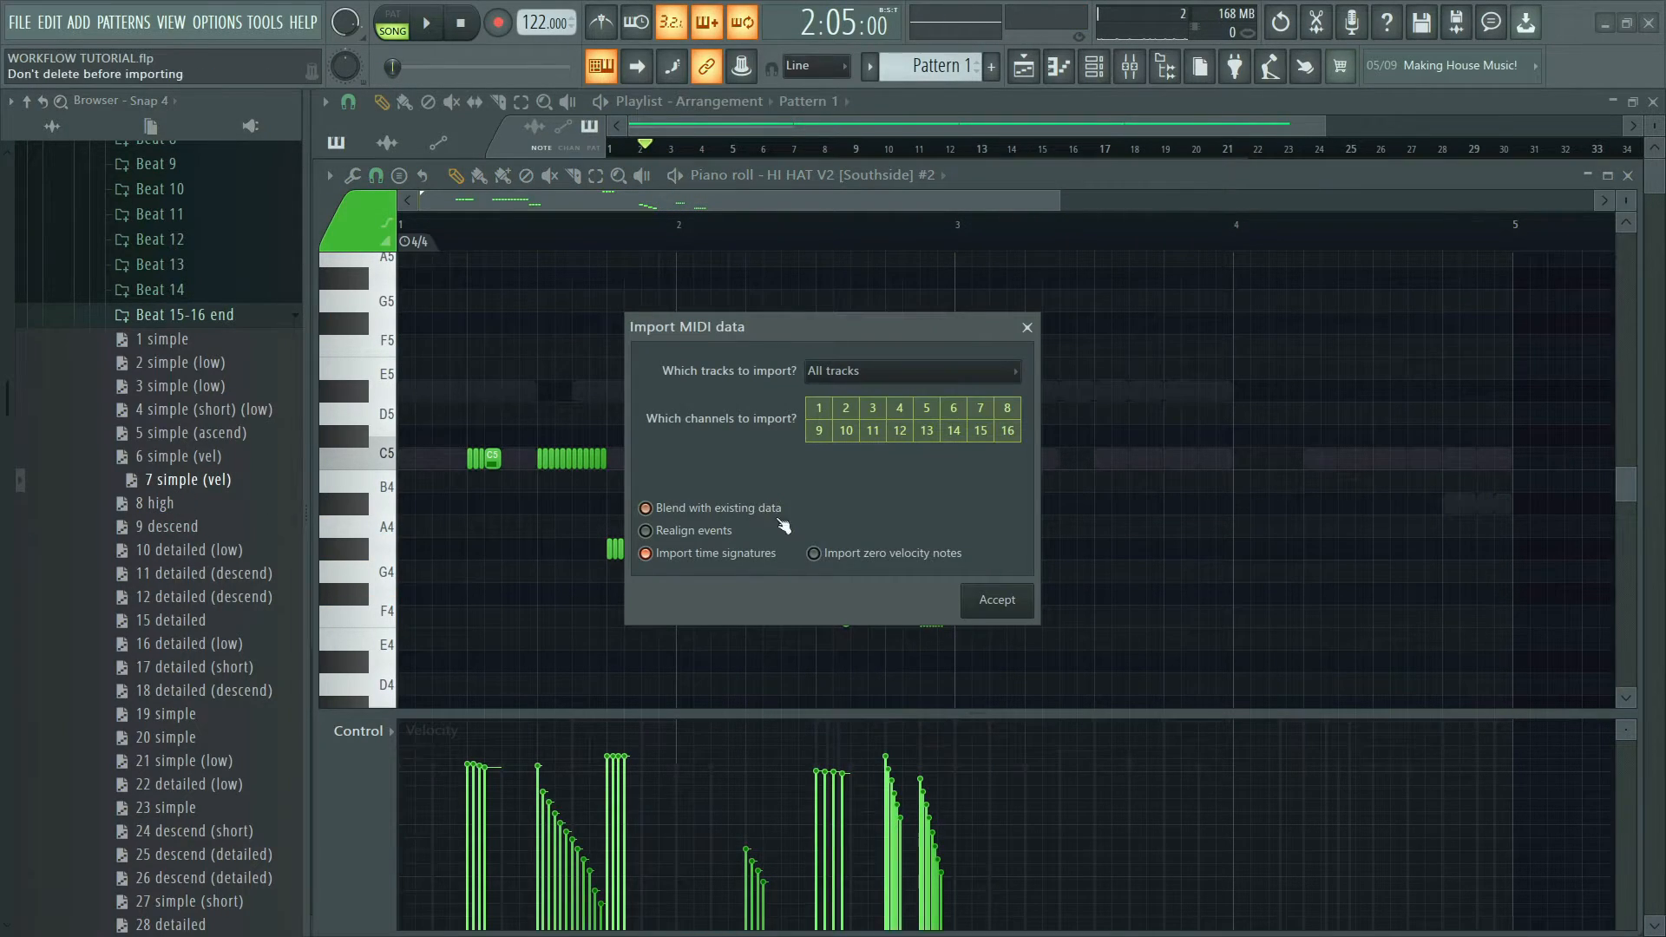
click(977, 603)
key(space)
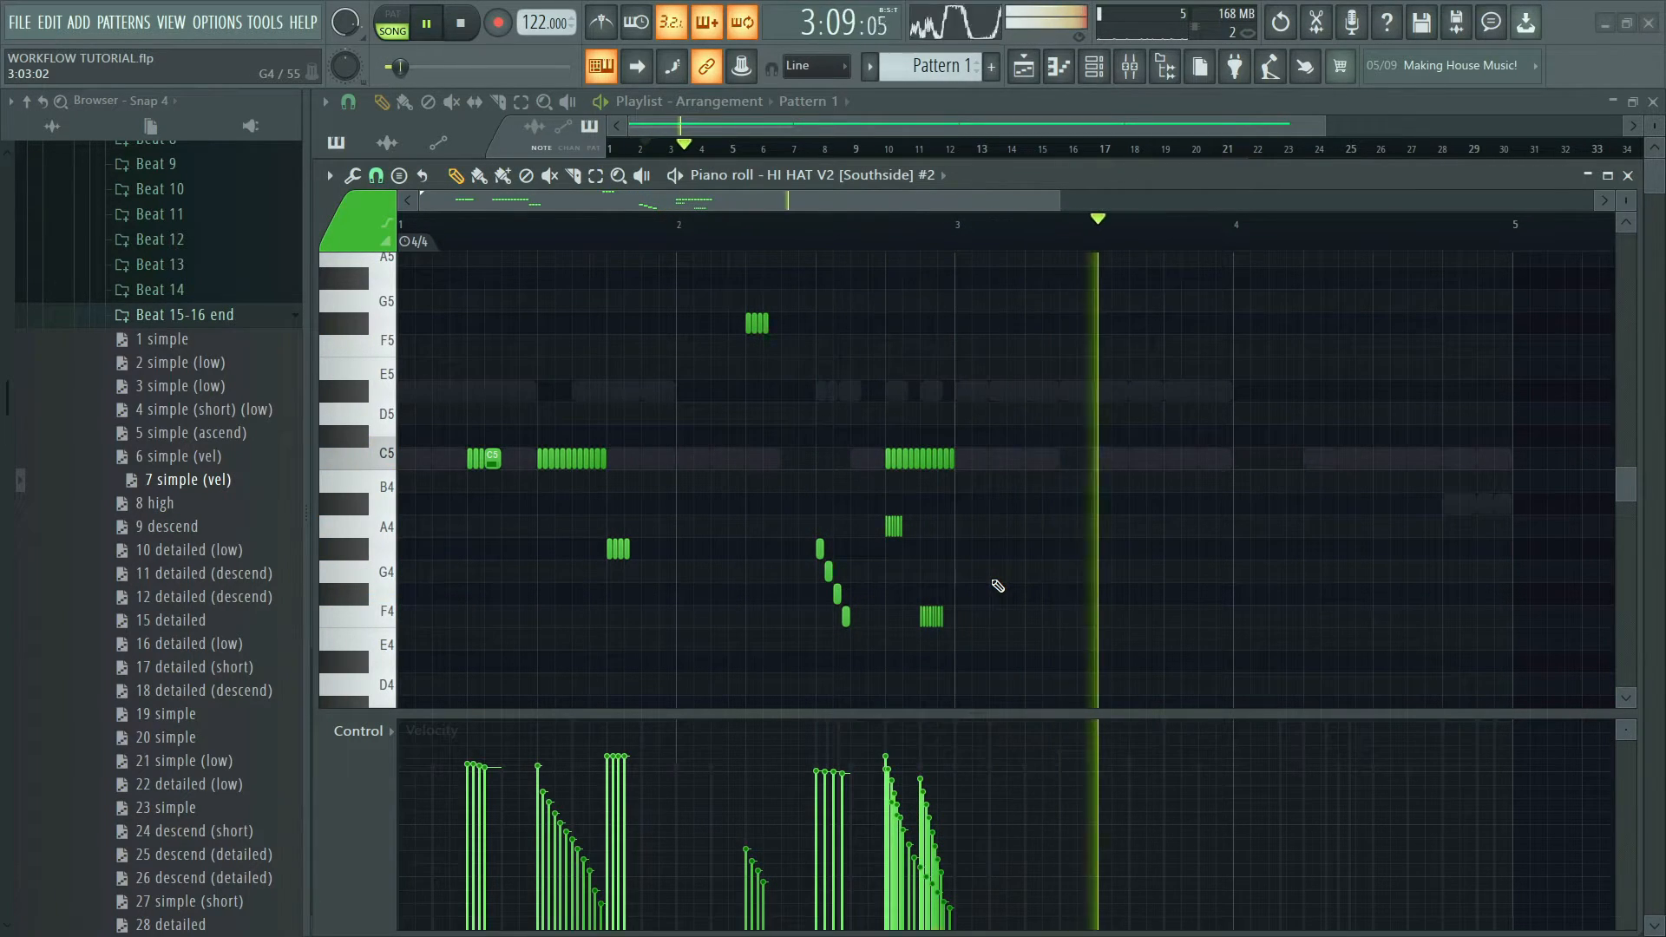
key(space)
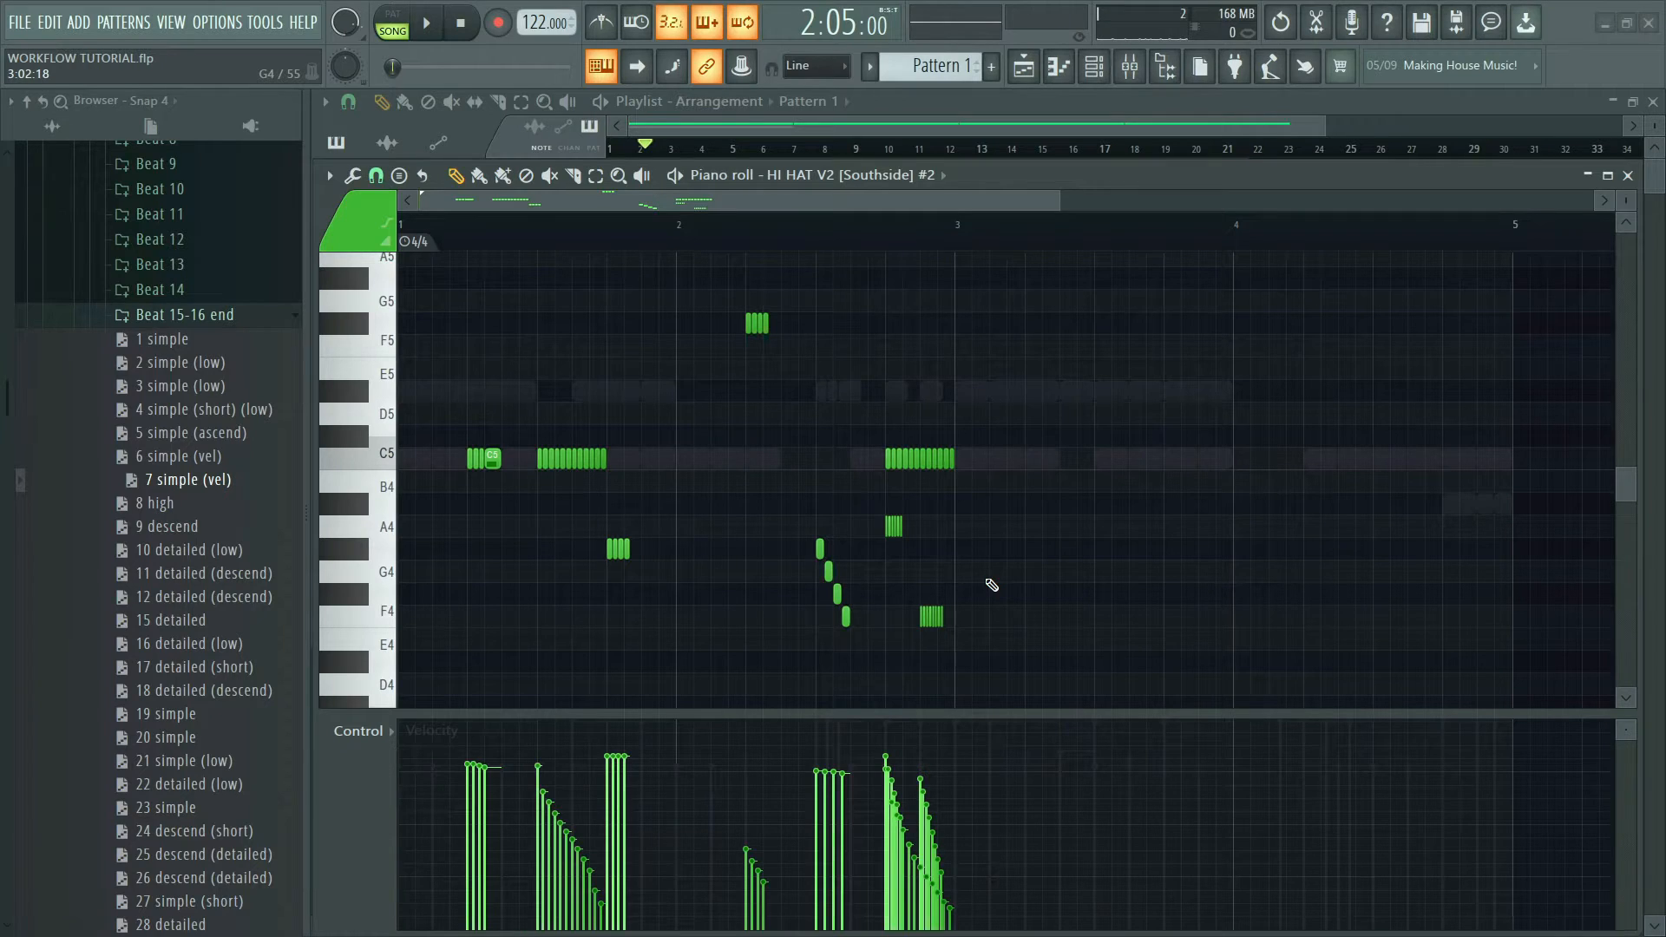
- Blend the 2 simple (short) (low) fragment from the Beat 20 folder into the hi-hat #2 notes and play the result
click(280, 318)
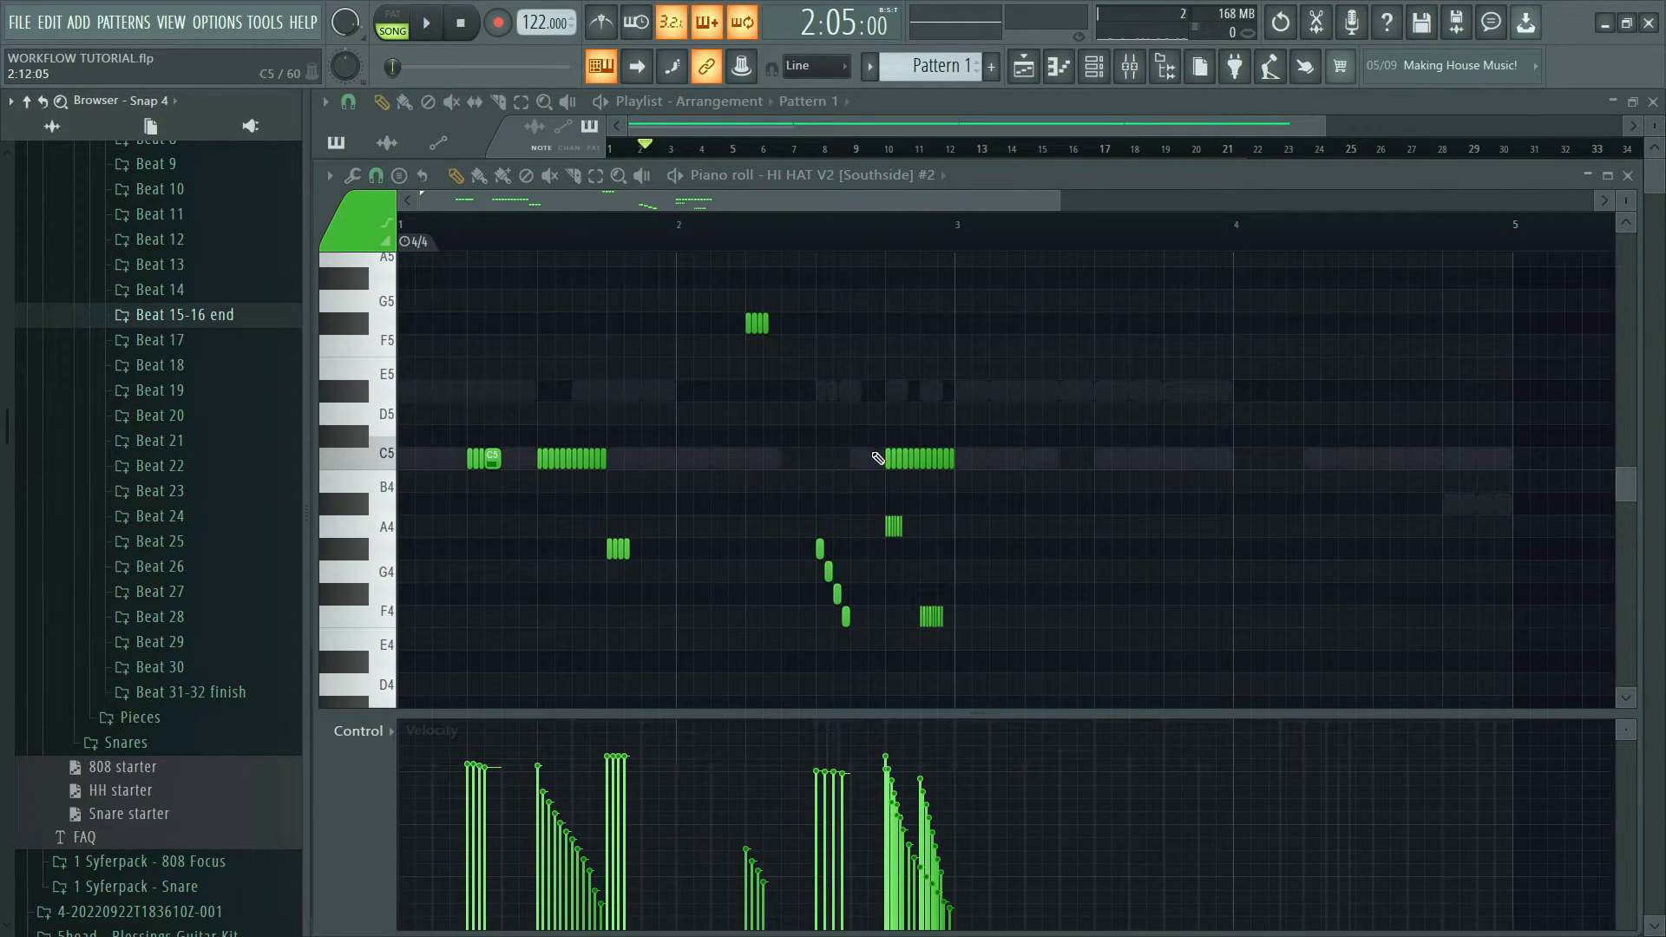
click(257, 417)
drag(213, 323, 948, 467)
click(997, 600)
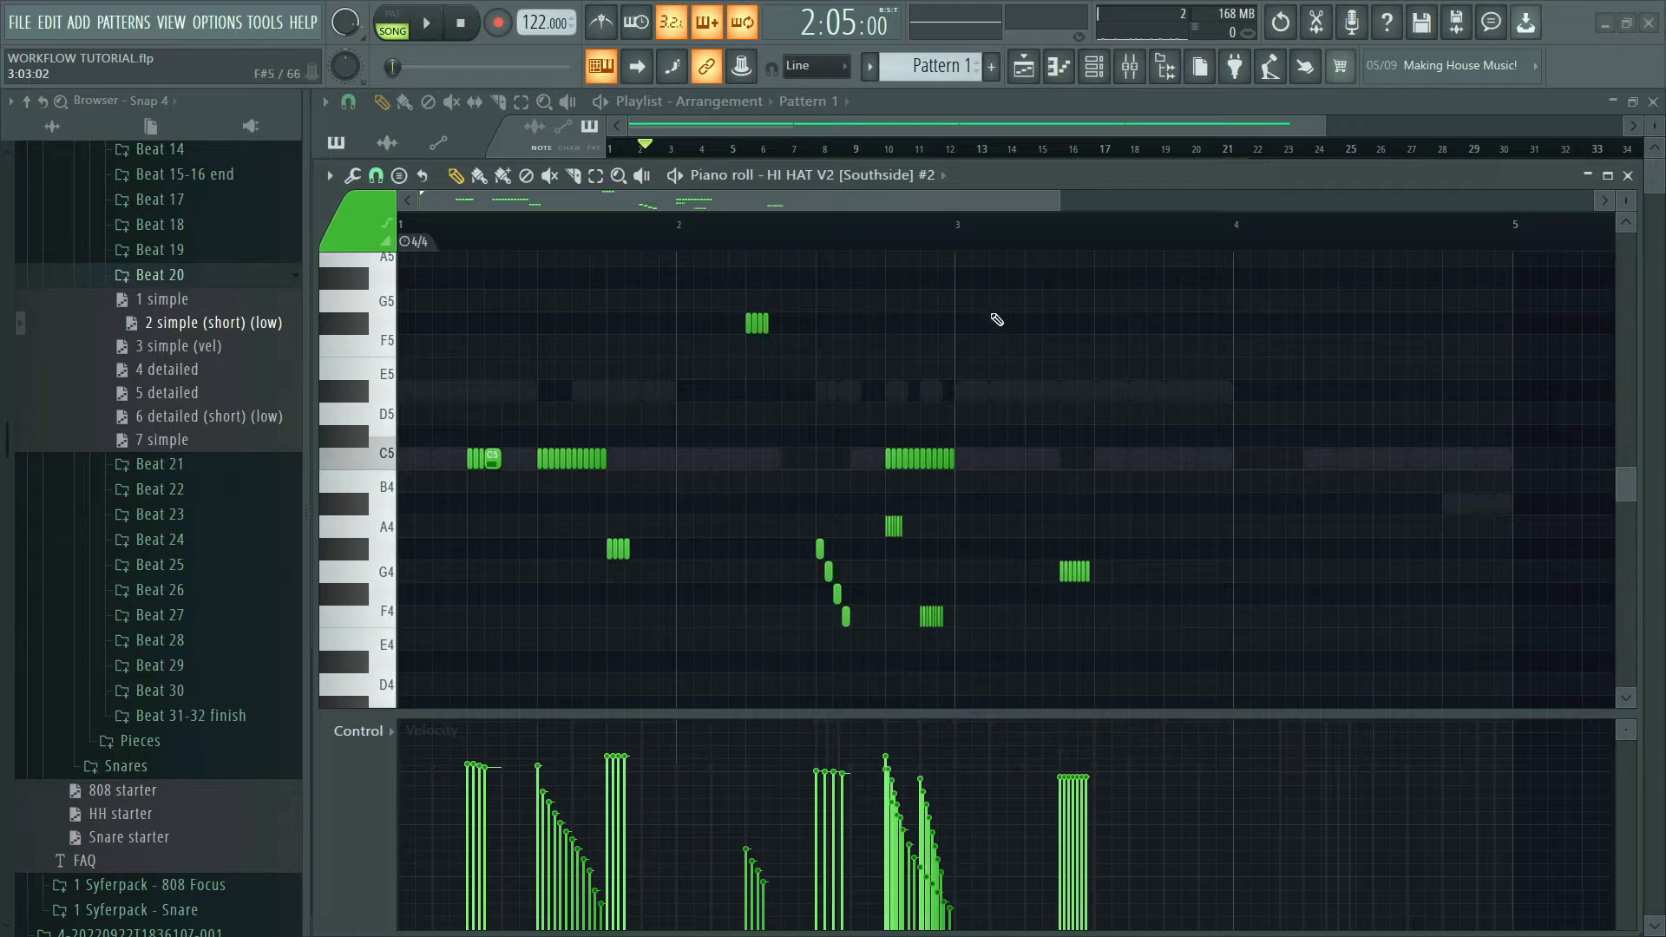
key(space)
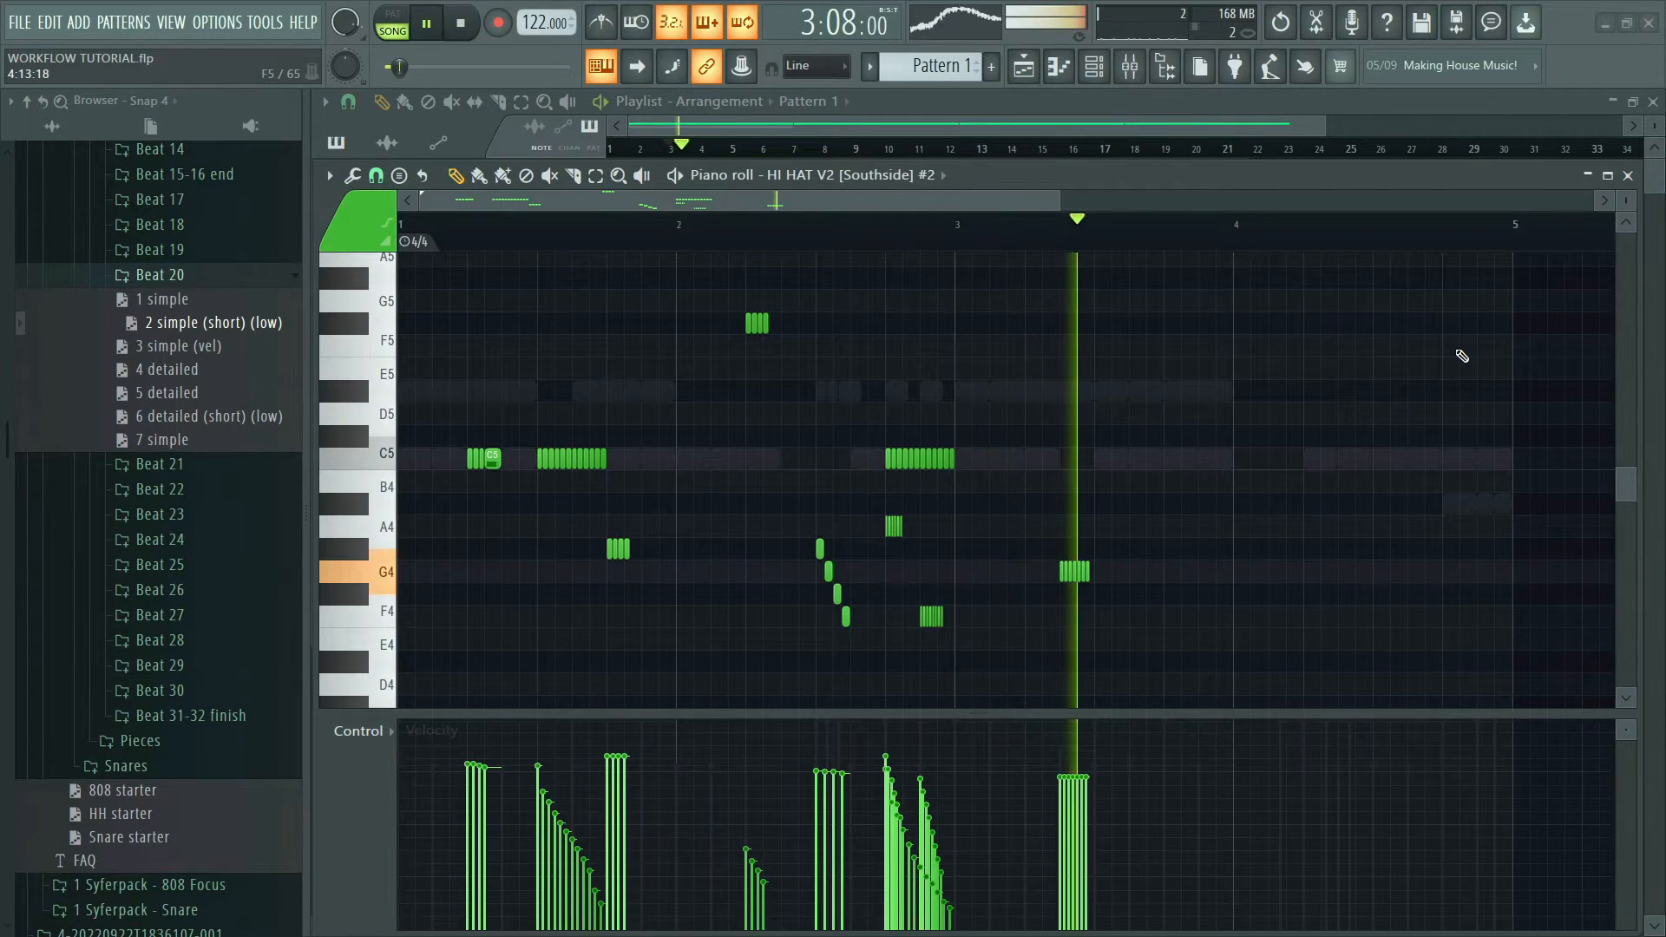
key(space)
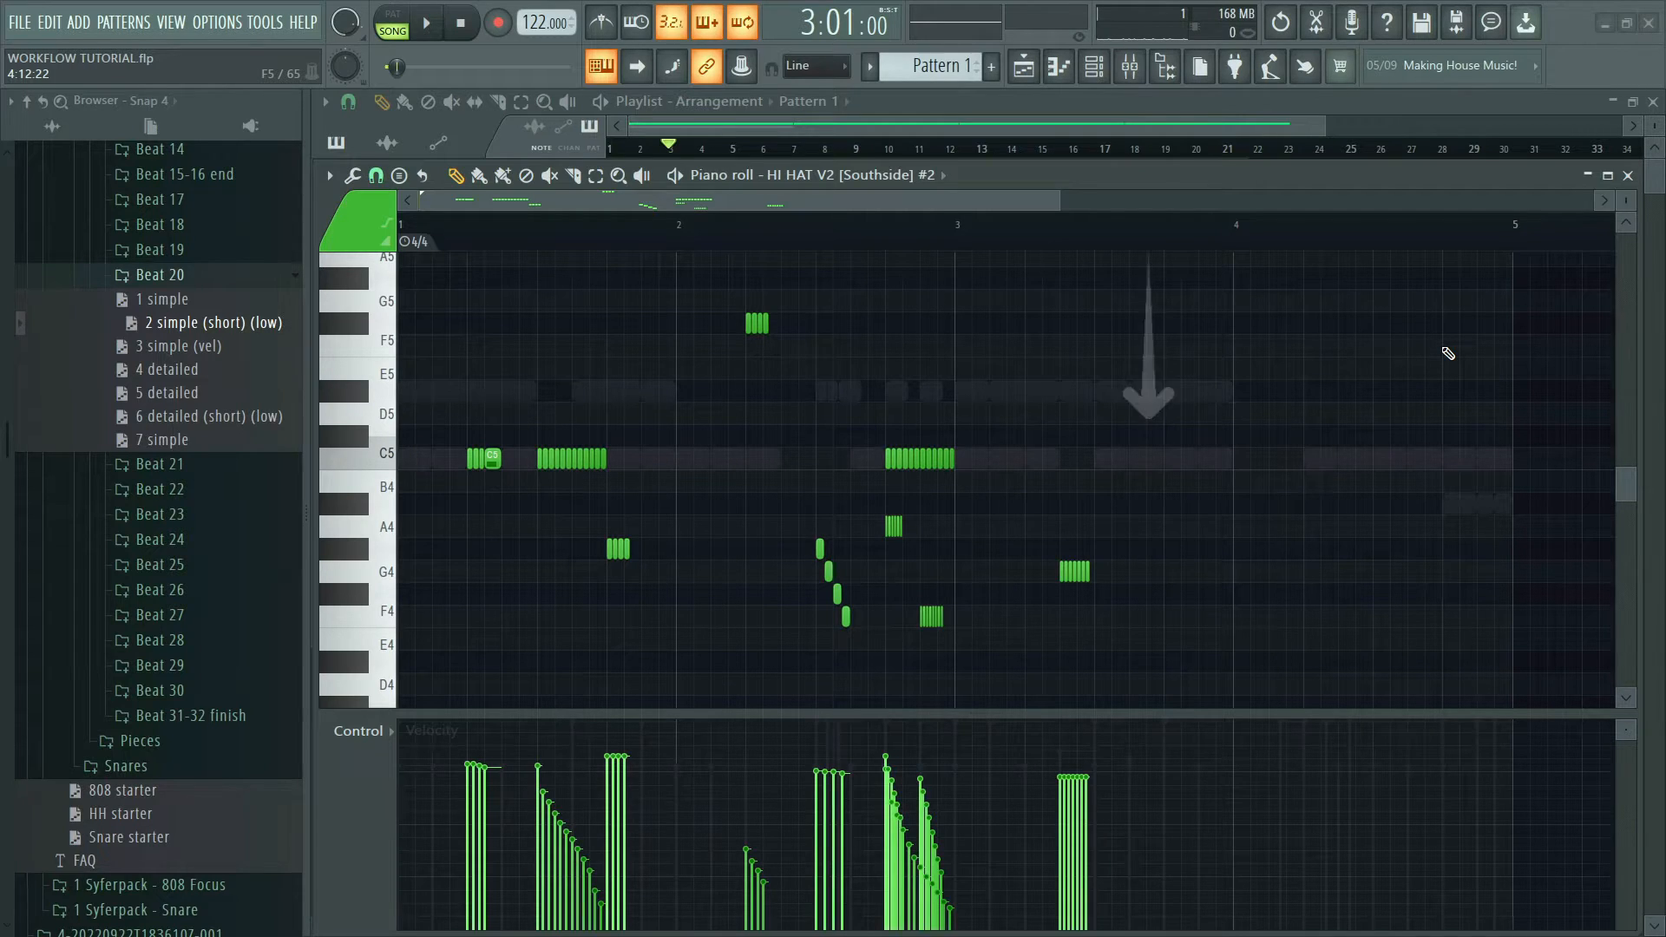
- Import the 6 detailed (long) fragment from the Beat 22 folder, keeping the existing hi-hat notes, and play it
click(220, 498)
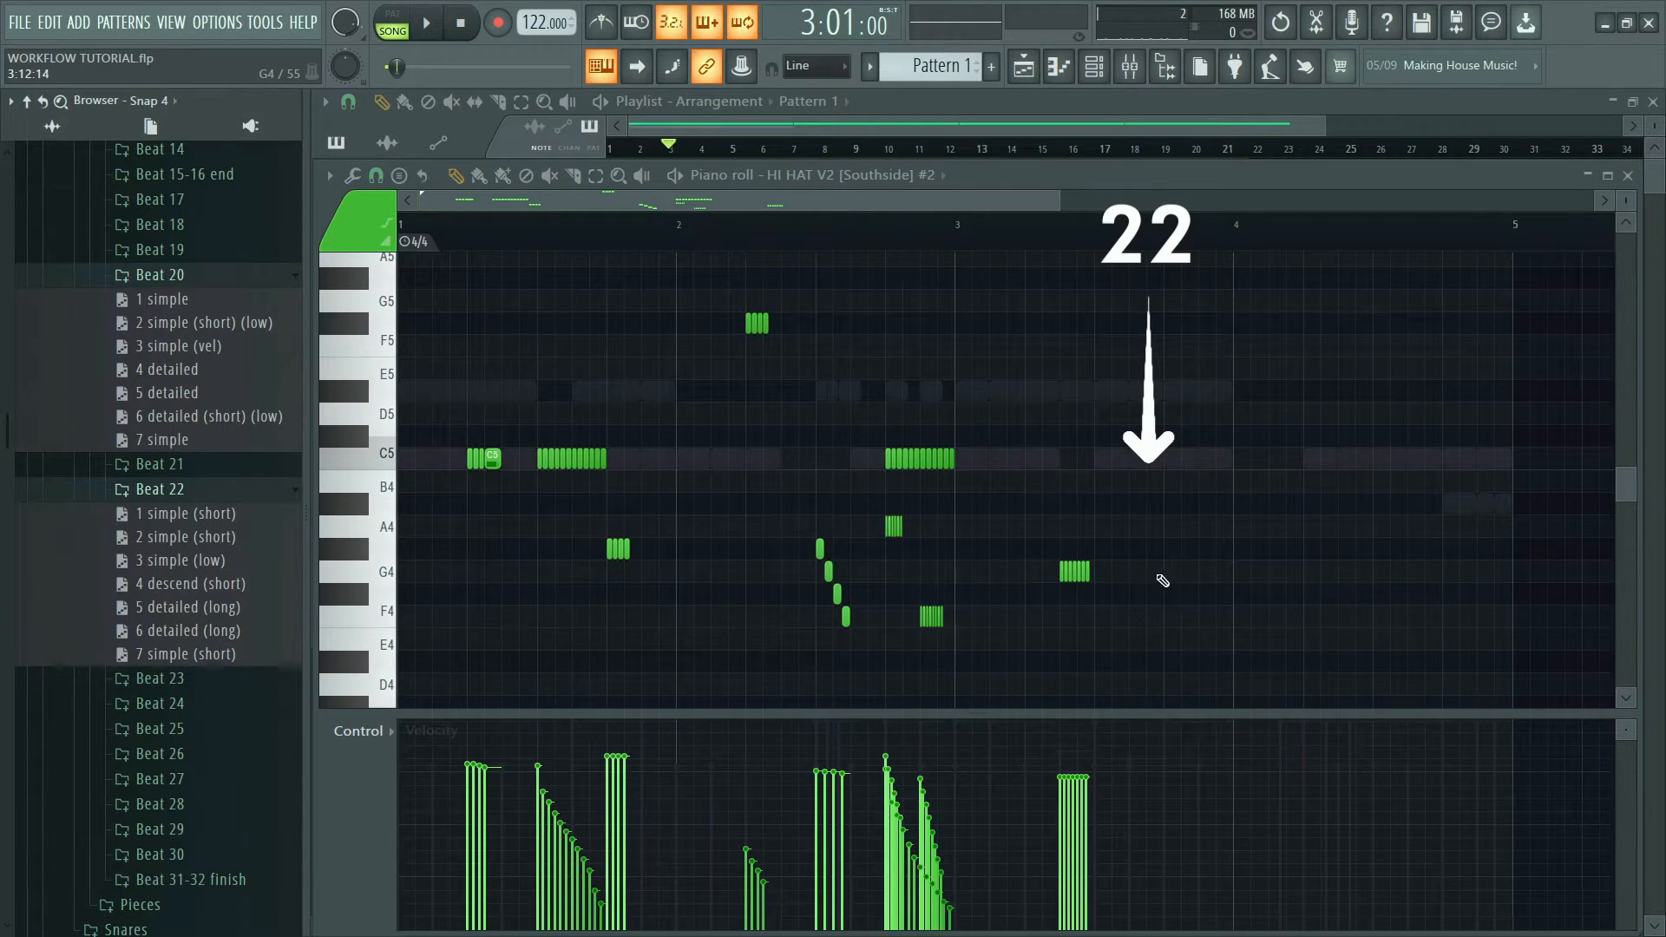
drag(191, 631, 1122, 492)
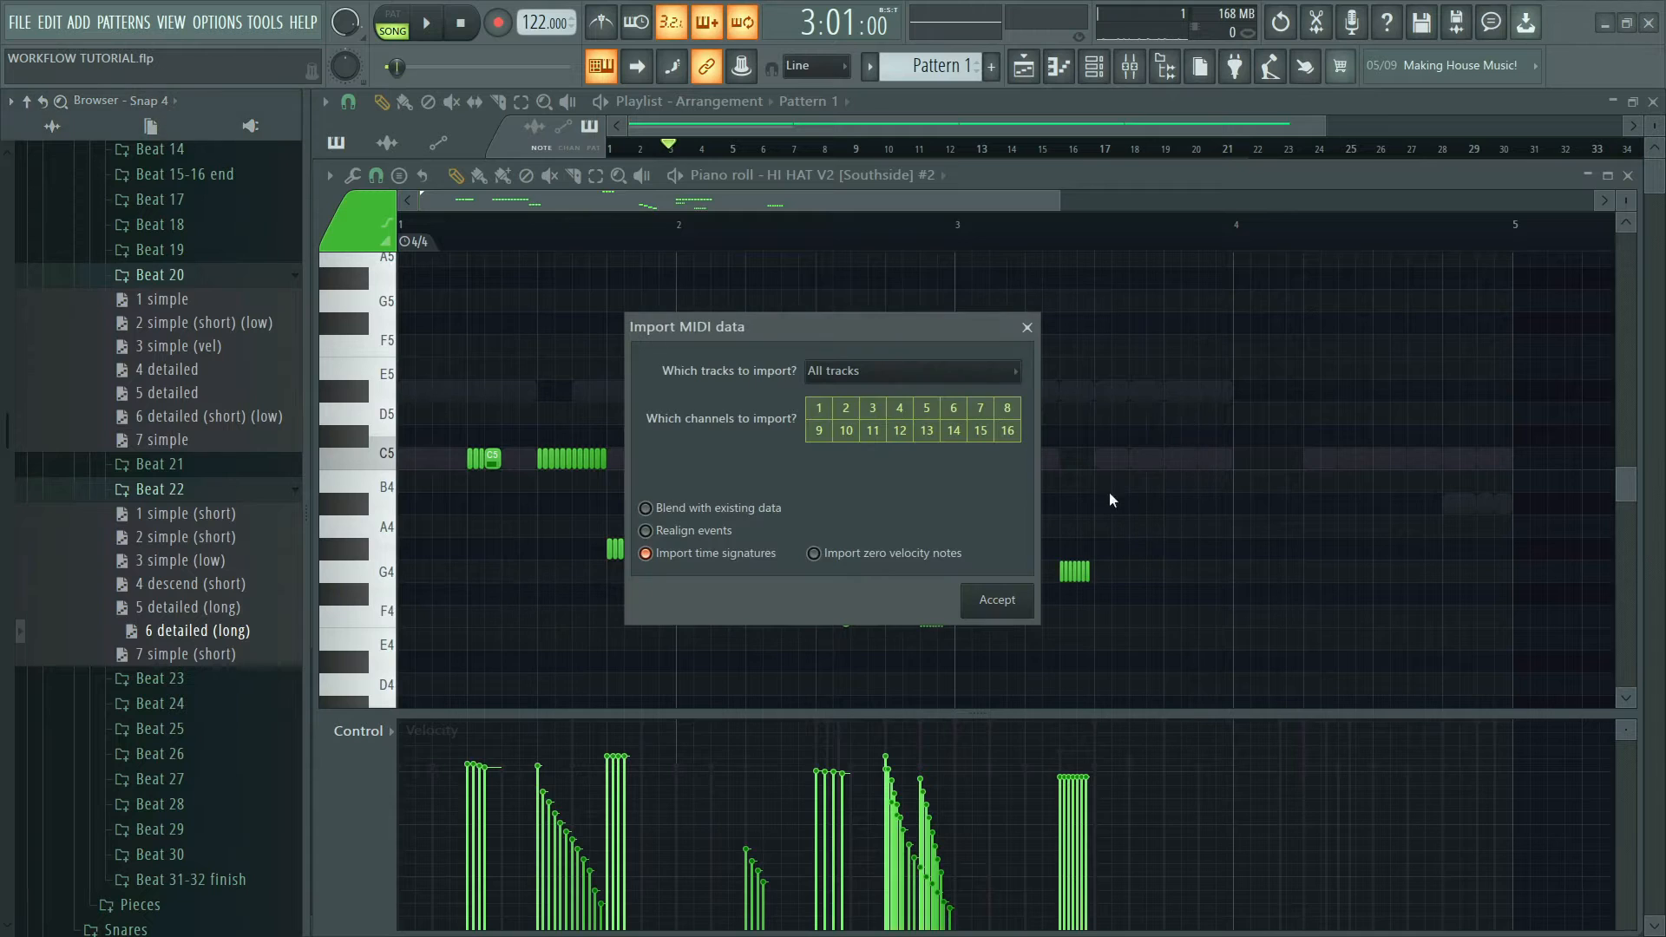
click(994, 600)
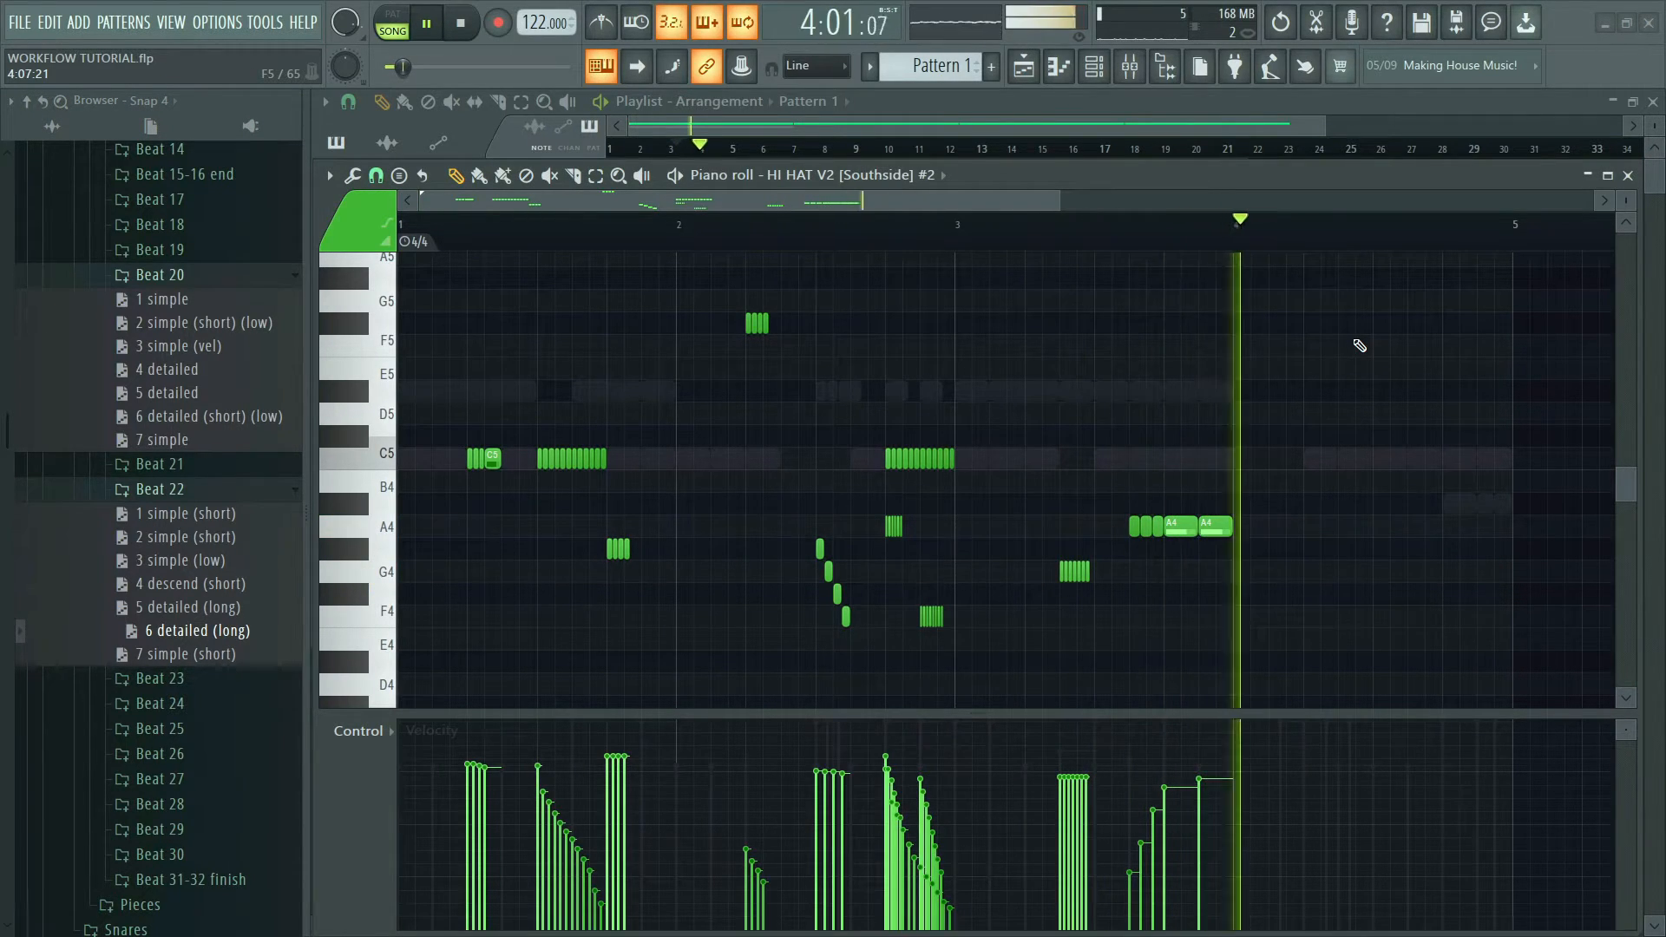
key(space)
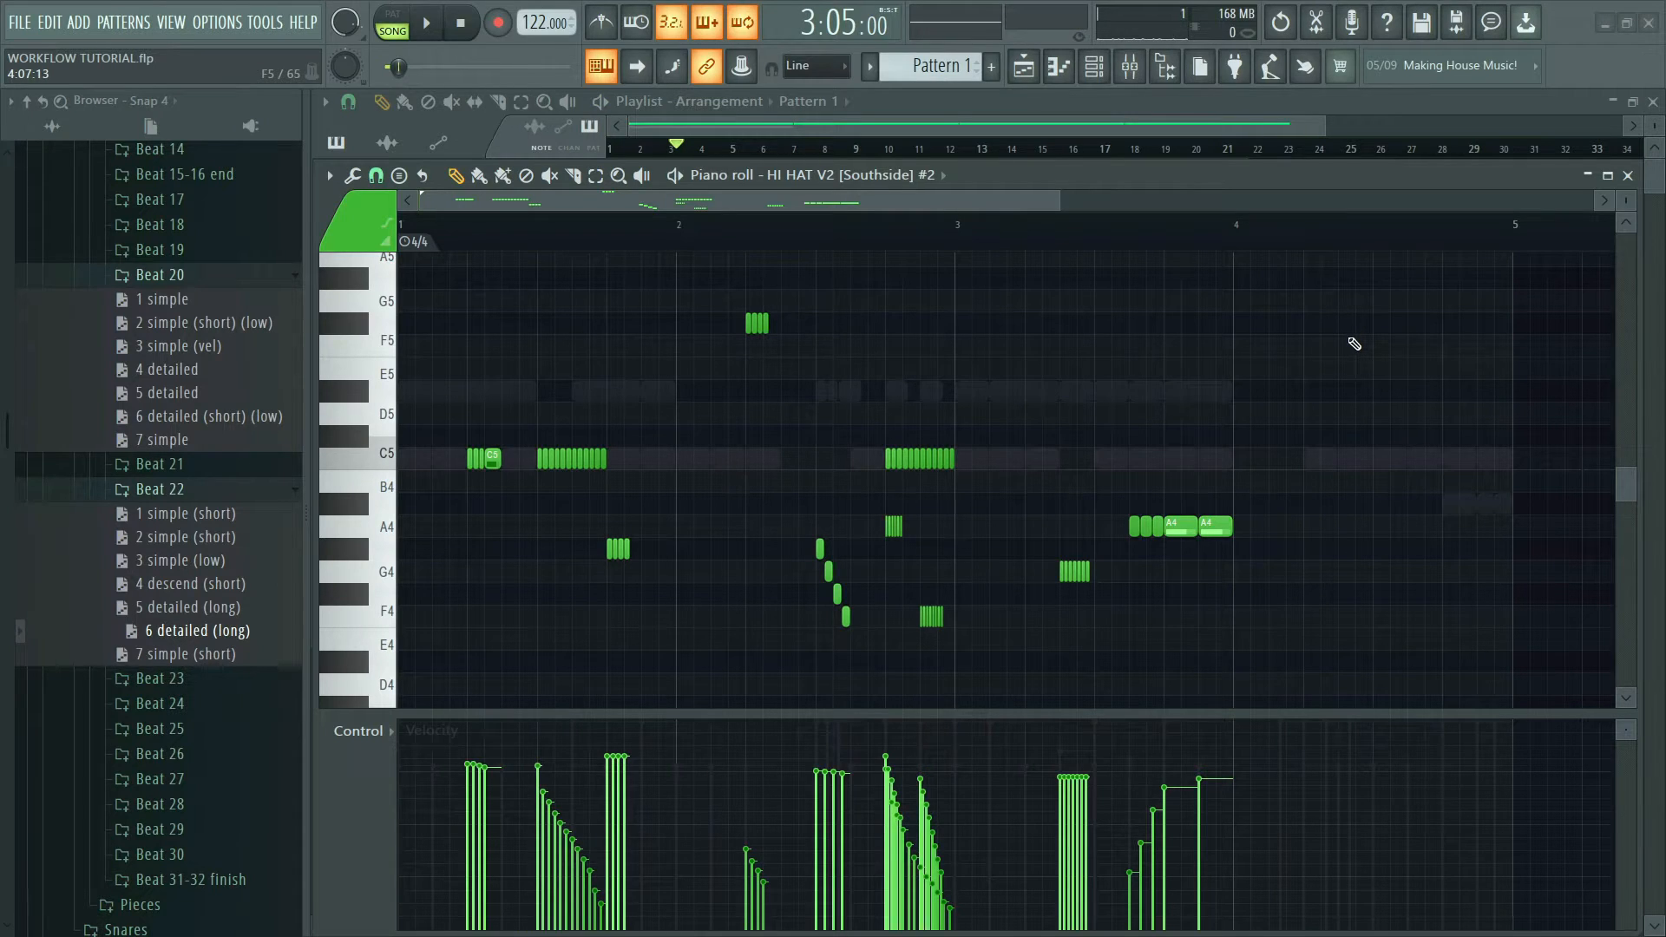
- Collapse the opened beat folders and blend the 11 detailed (low) fragment from Beat 27 into the hi-hat notes, playing the result
click(222, 277)
click(206, 328)
click(199, 444)
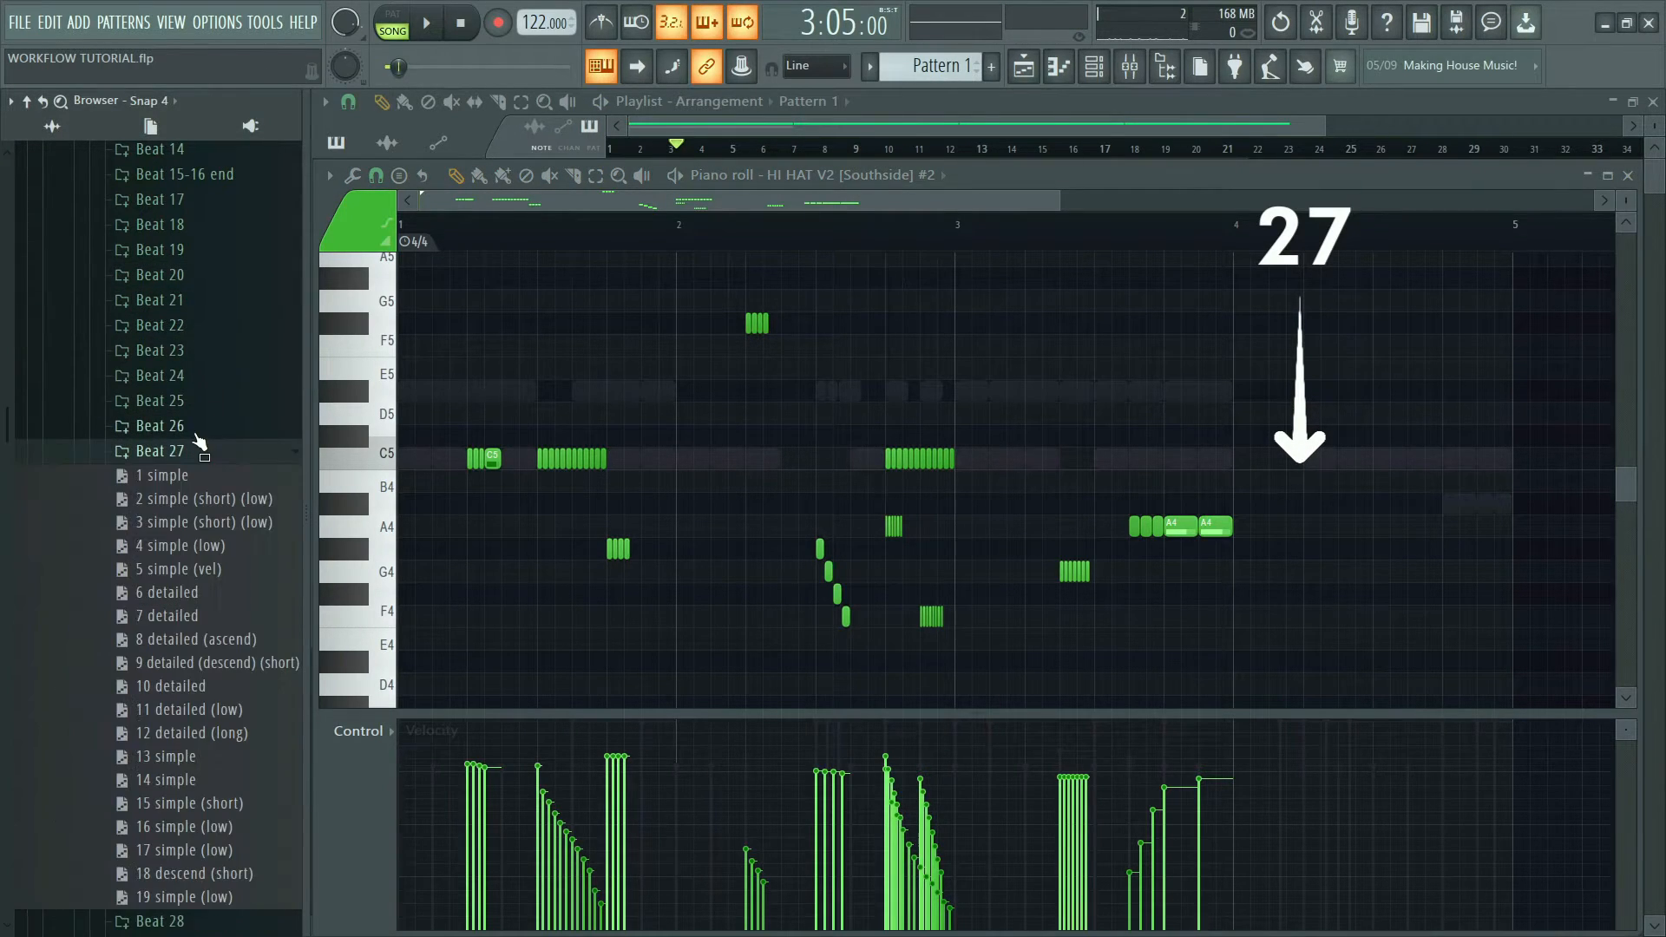
drag(191, 709, 1142, 434)
click(989, 601)
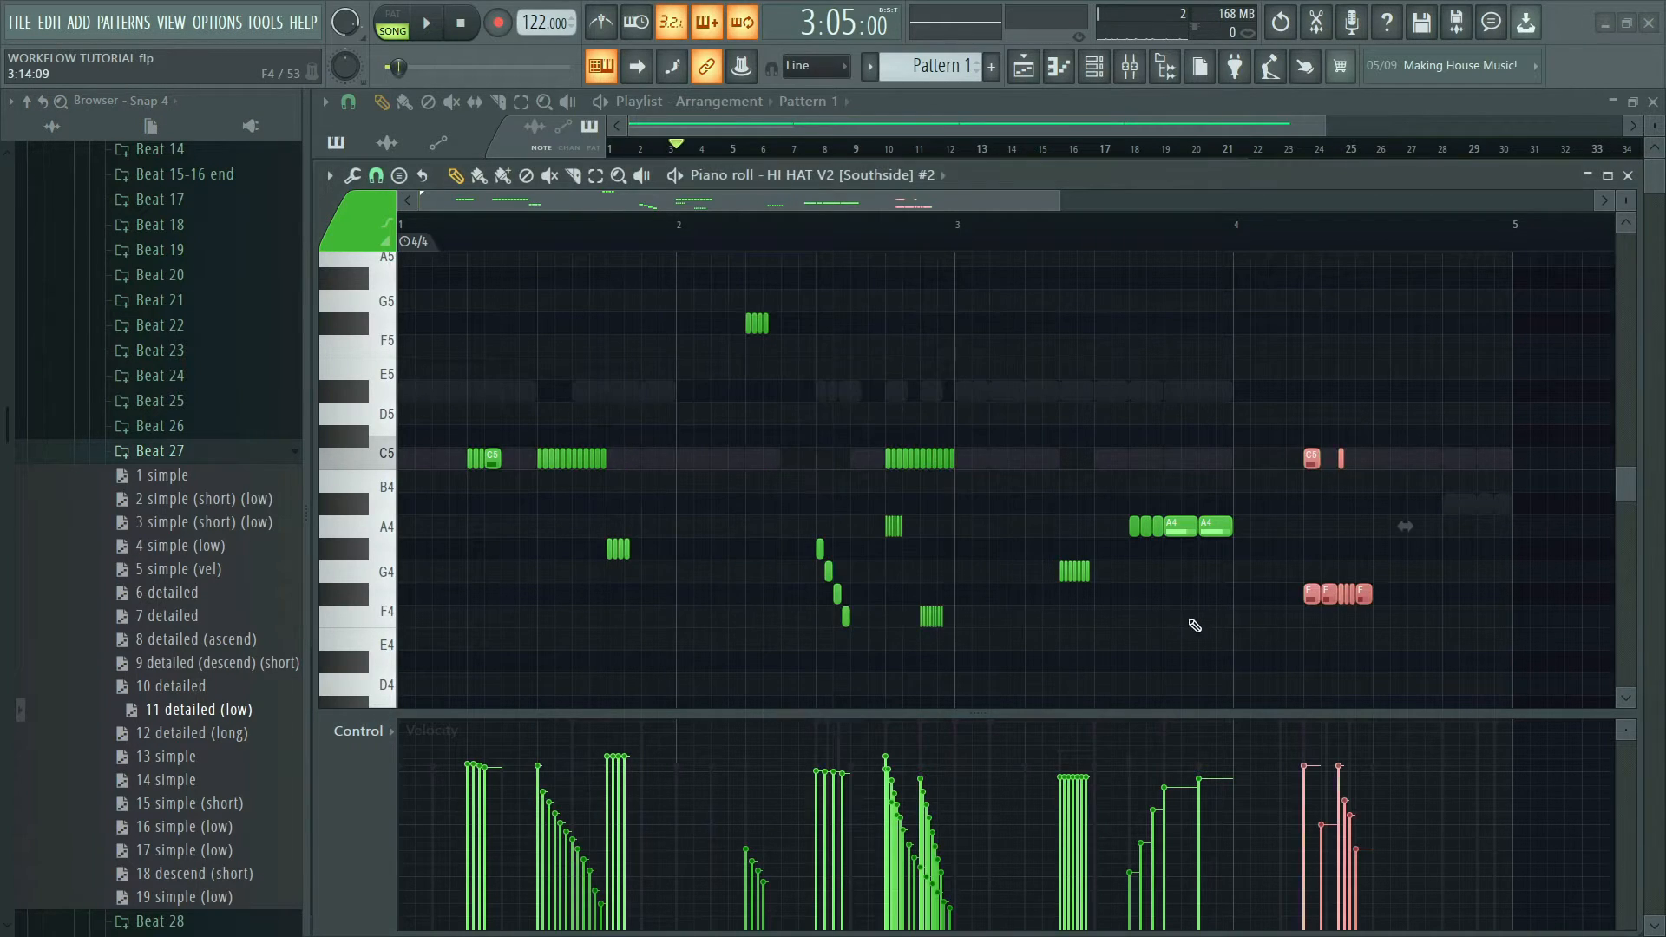
key(space)
key(space)
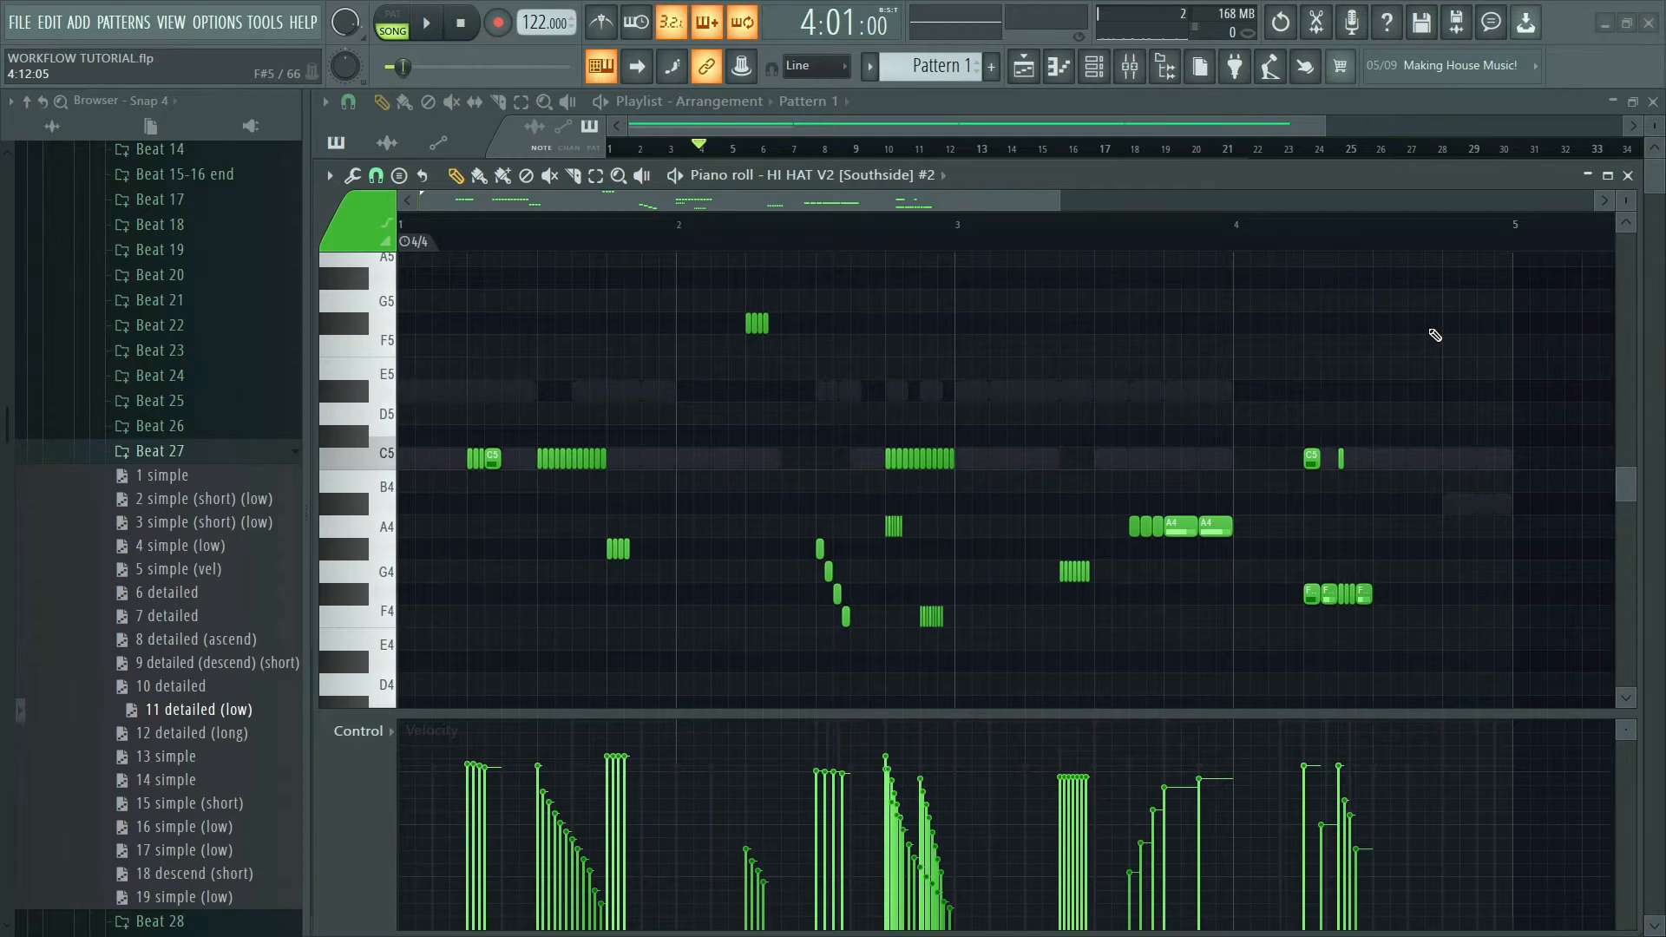
- Import the 26 detailed (descend) (low) fragment from the Beat 31-32 finish folder, blending it with the existing hi-hat notes, and play the ending
click(225, 456)
click(222, 542)
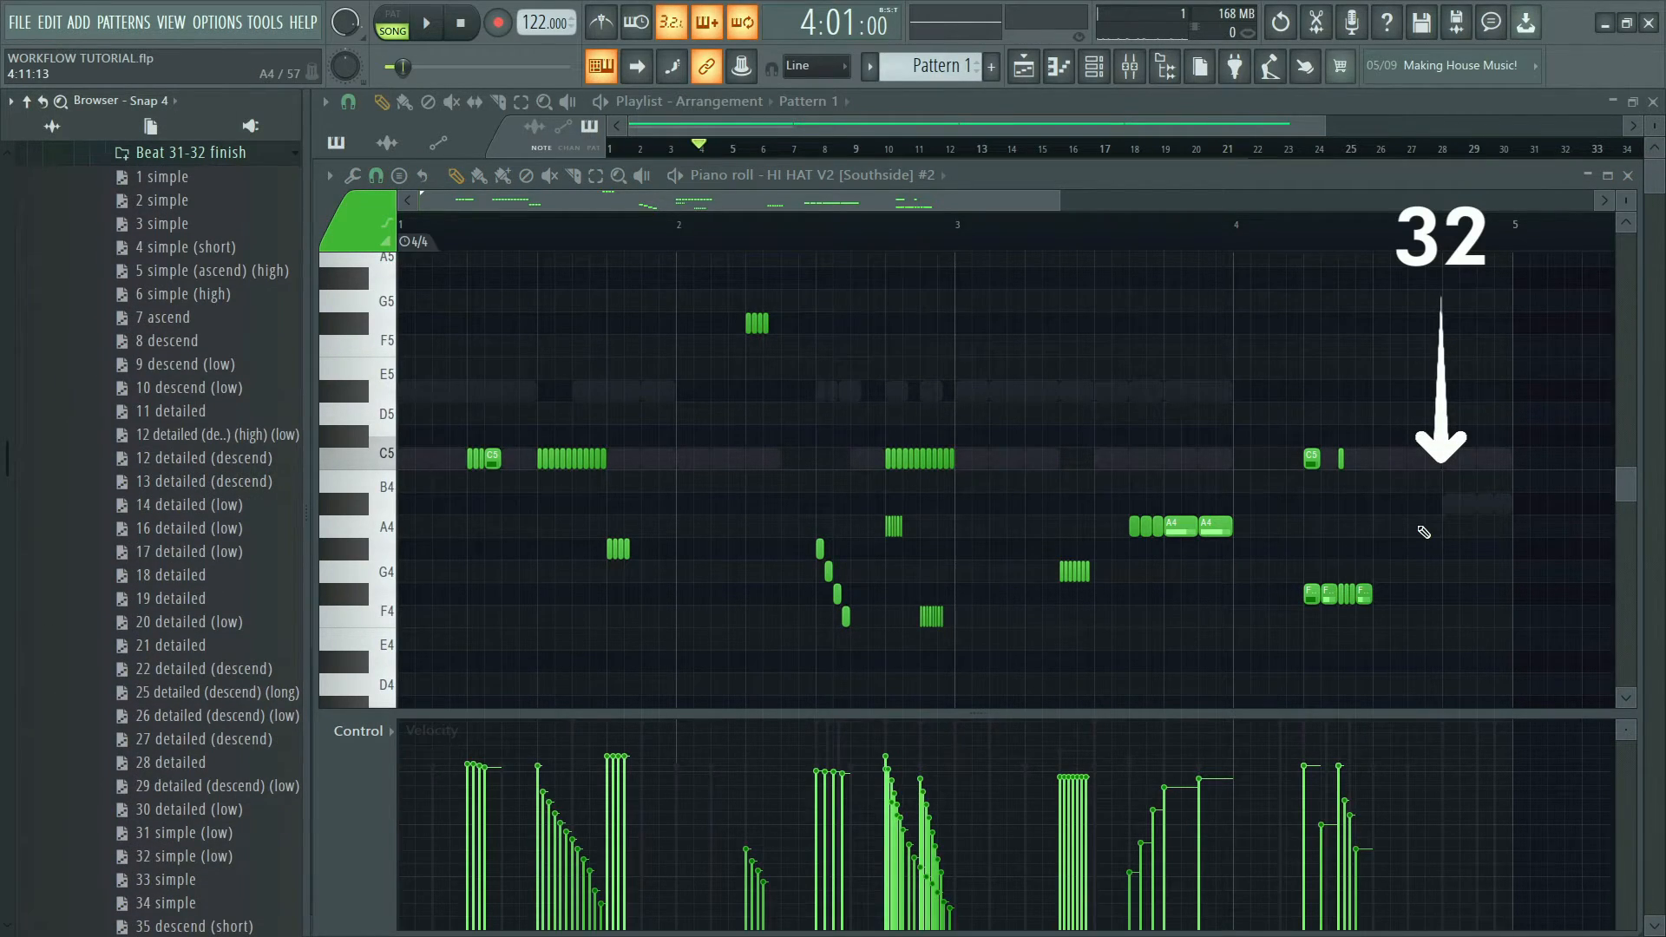
scroll(217, 465, down, 4)
drag(217, 433, 1439, 440)
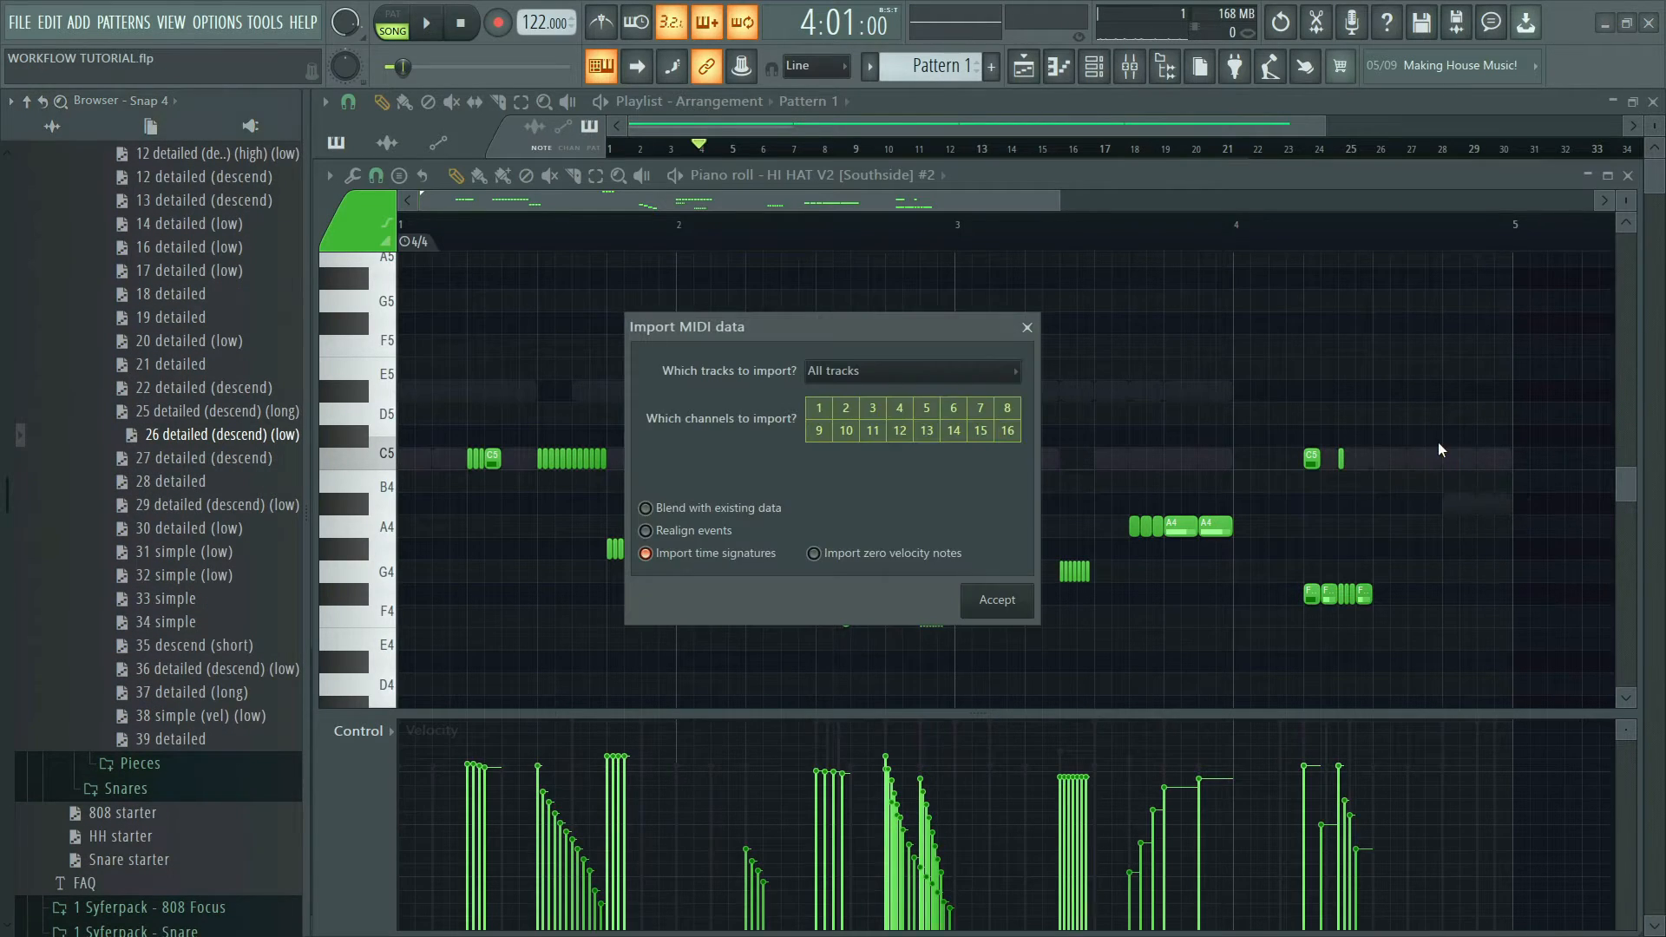
click(997, 599)
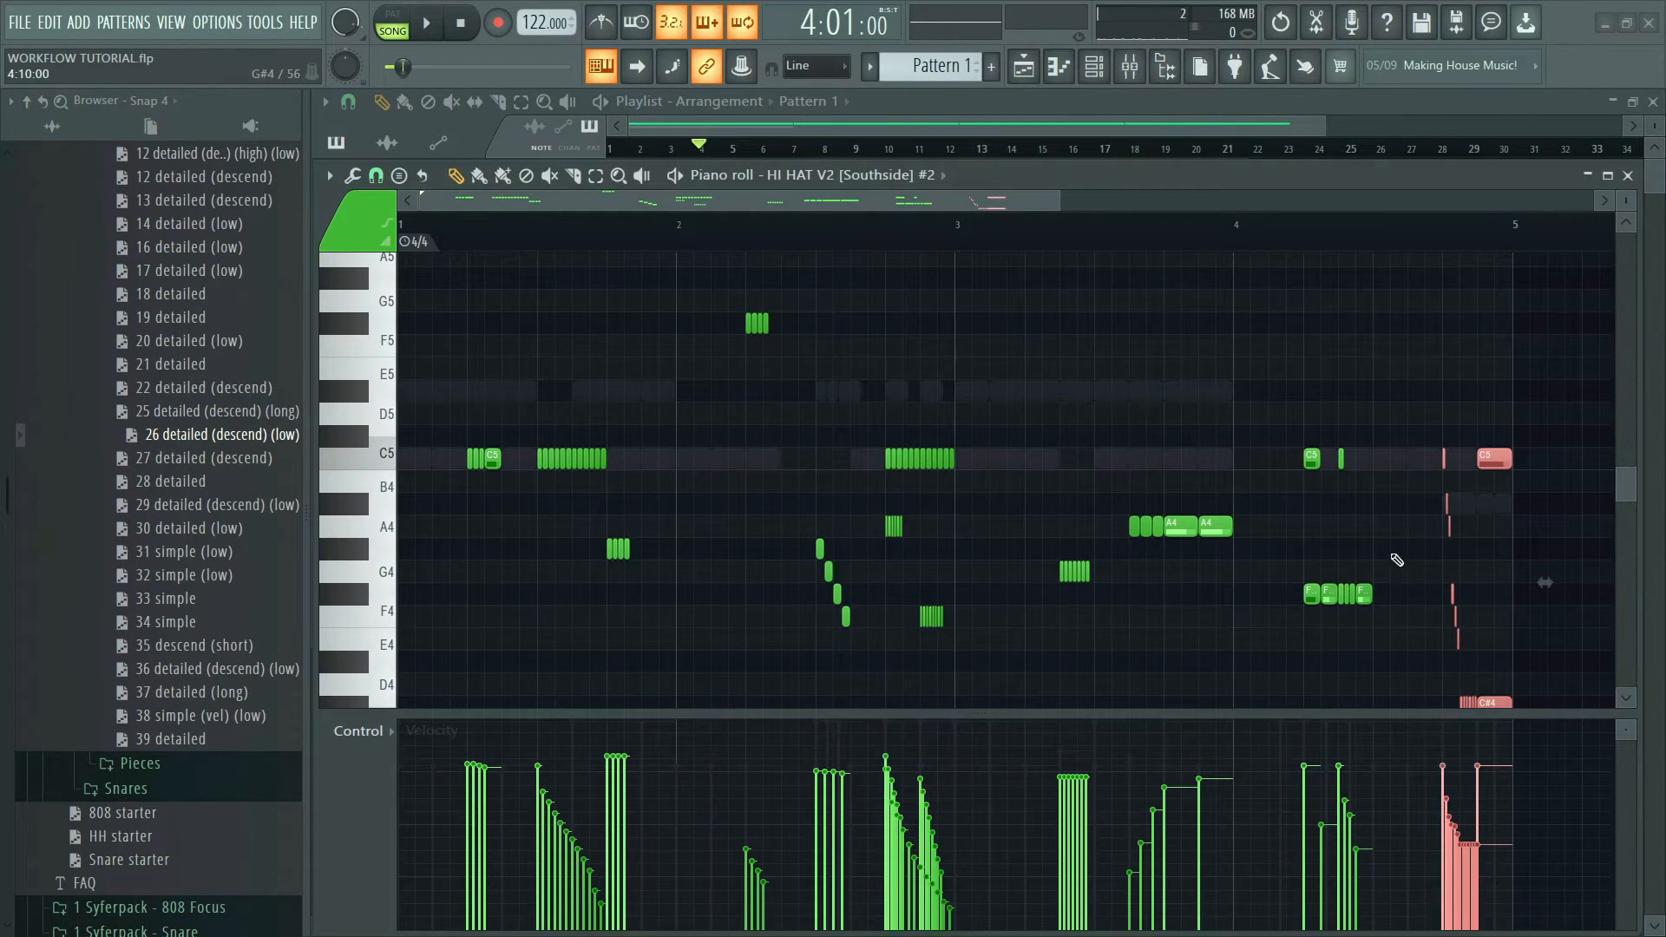
mouse_move(1331, 446)
mouse_down()
mouse_move(989, 343)
mouse_move(872, 348)
mouse_up()
key(space)
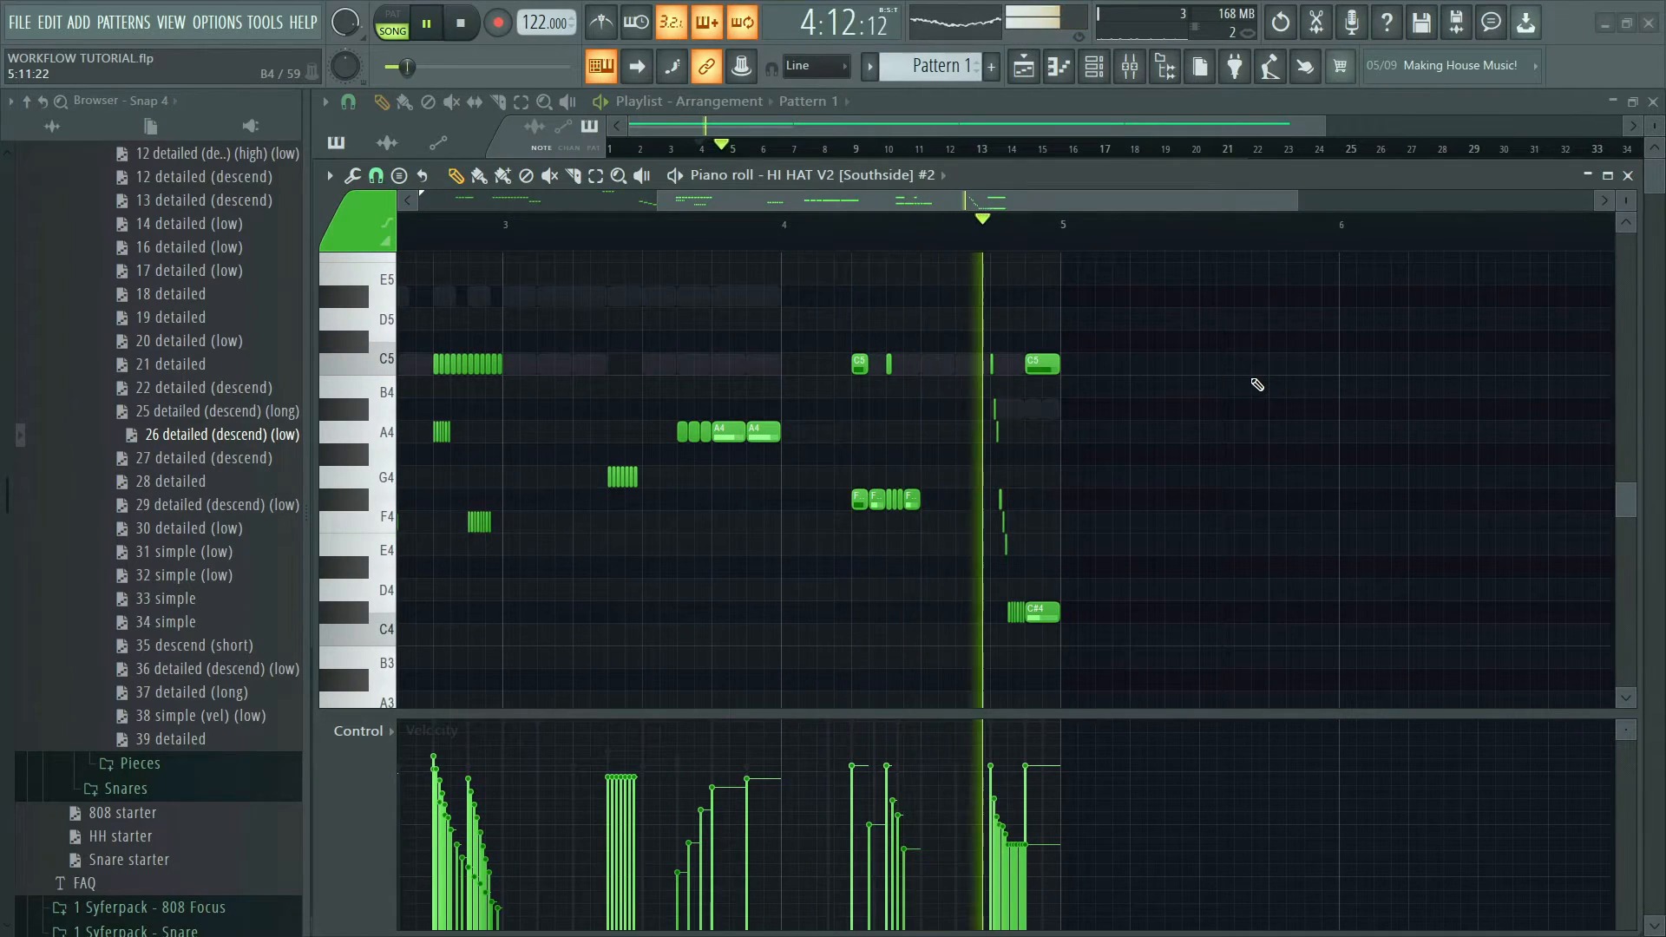
key(space)
drag(1121, 372, 1574, 406)
scroll(1279, 368, down, 1)
scroll(1277, 373, up, 2)
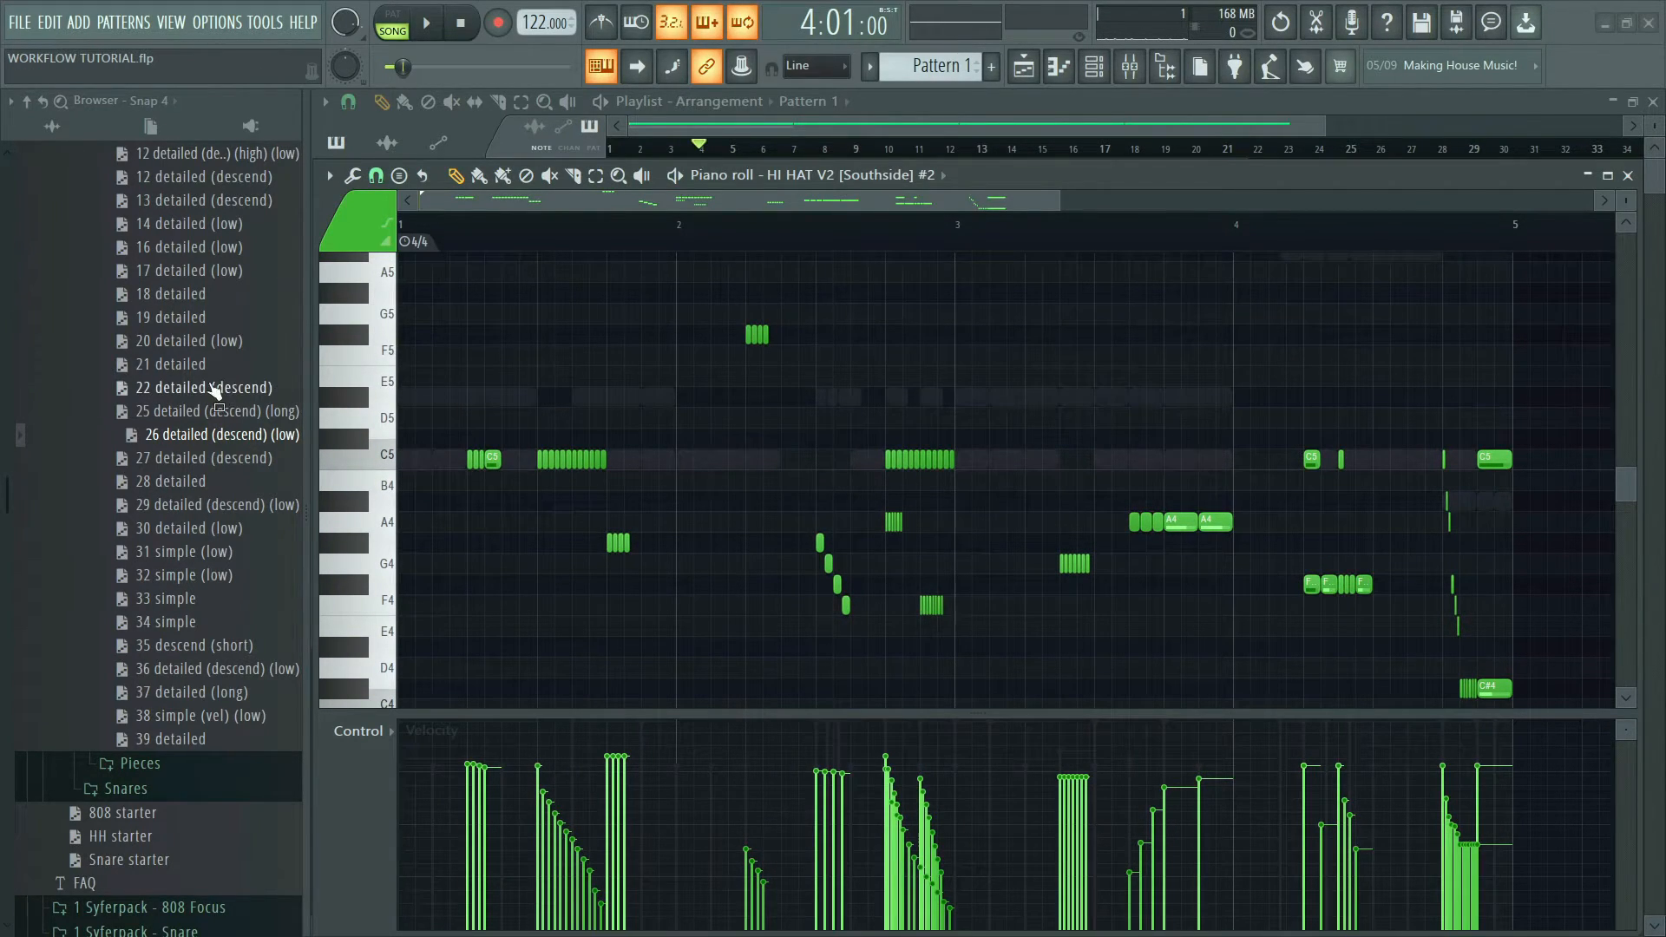
- Try piece 25 from the Bar 1 folder of Pieces, blended with the existing hi-hat notes, and play the first bar
scroll(208, 434, down, 4)
click(192, 483)
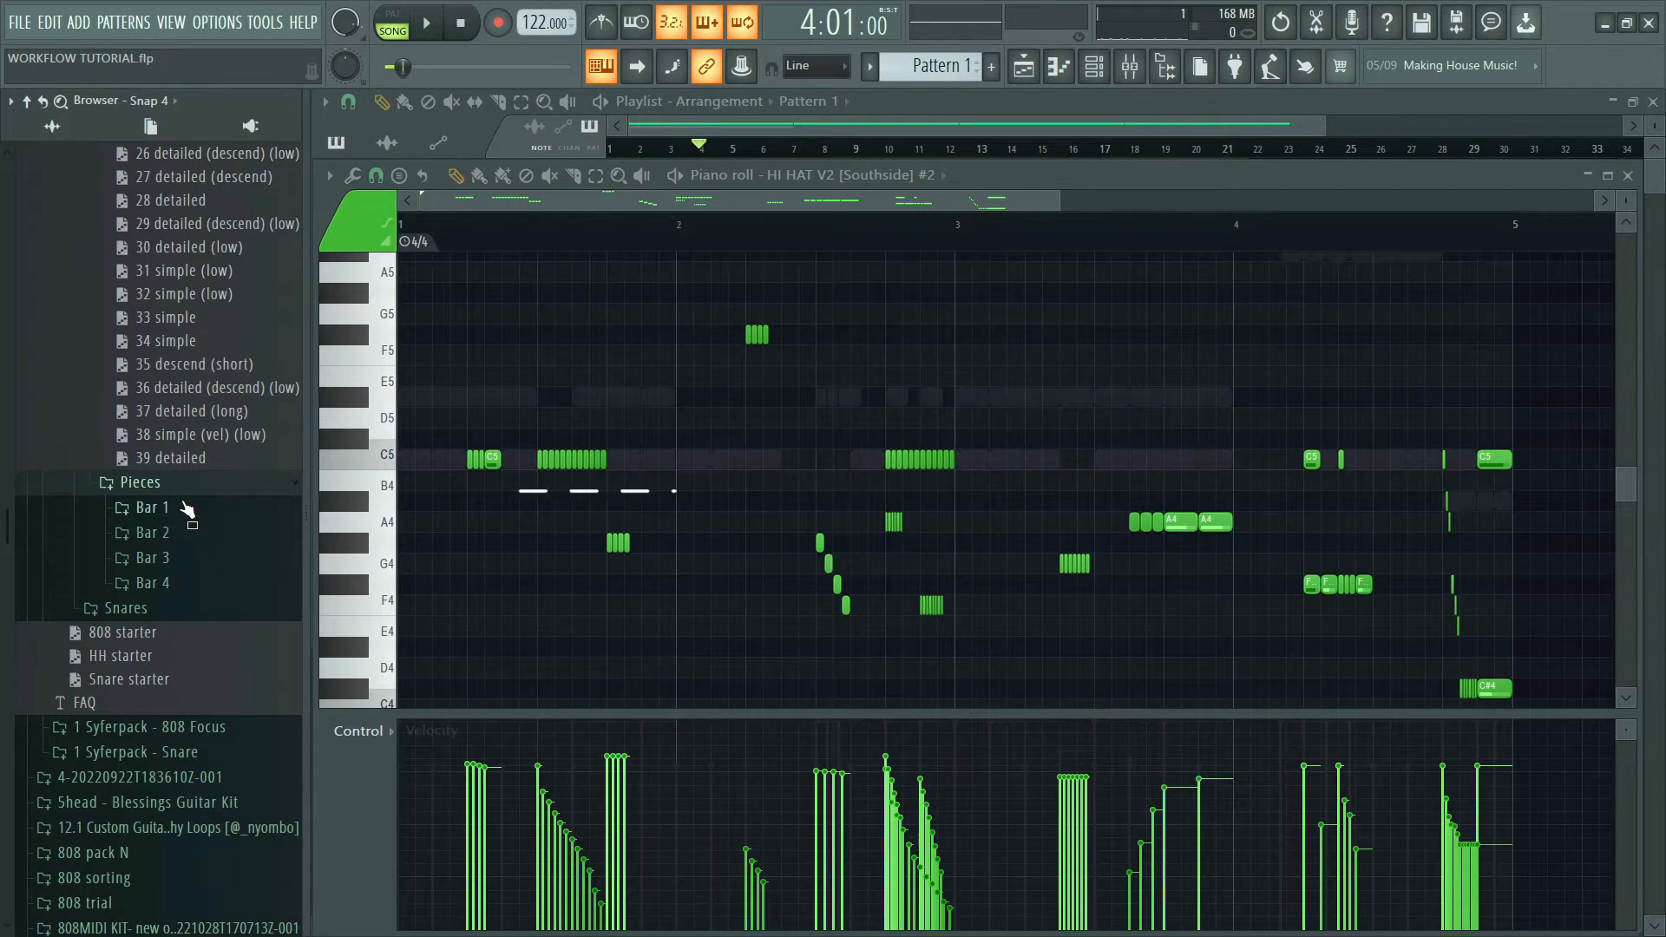
click(187, 508)
scroll(138, 617, down, 2)
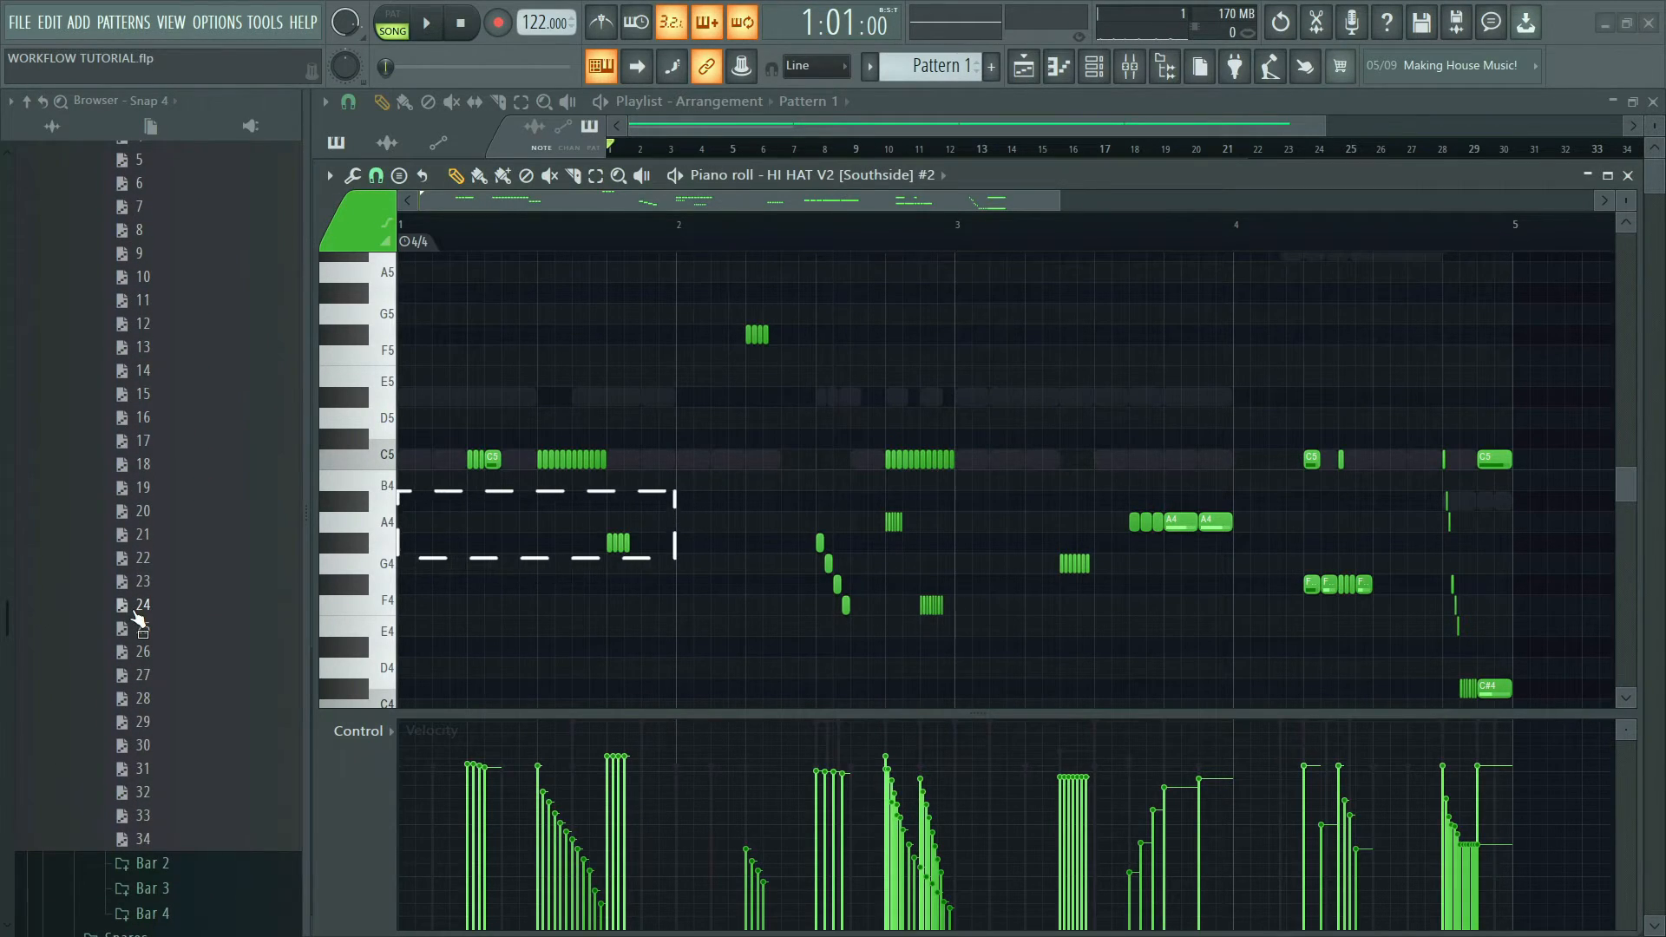
drag(138, 616, 757, 503)
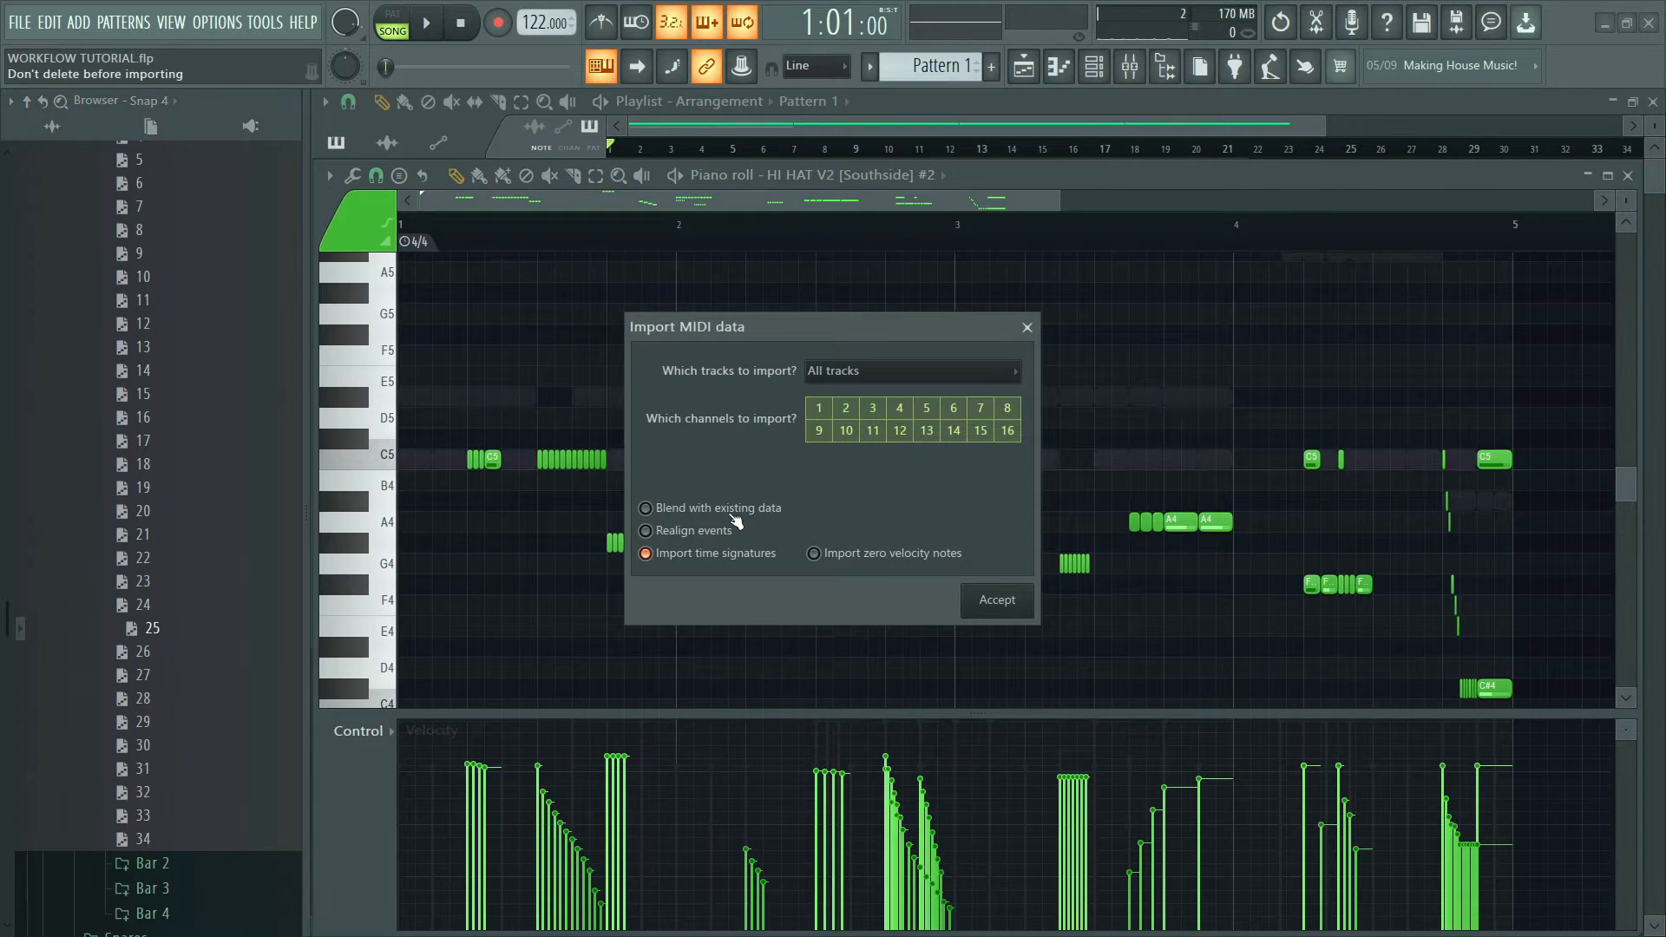
click(996, 601)
scroll(824, 450, down, 1)
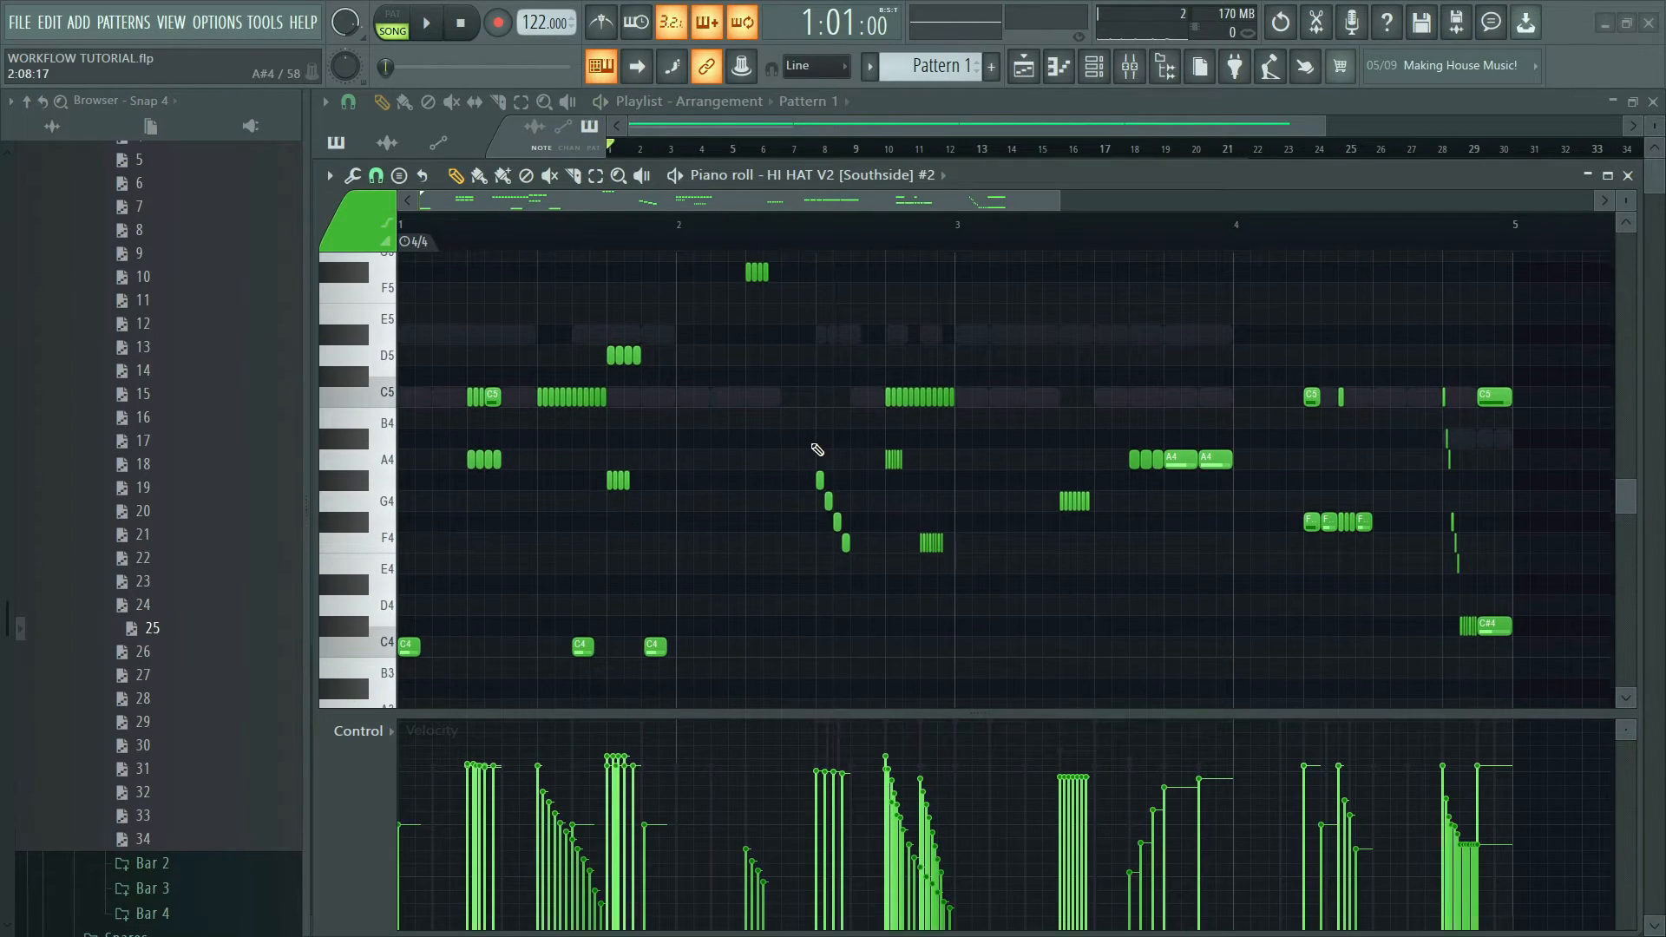
key(space)
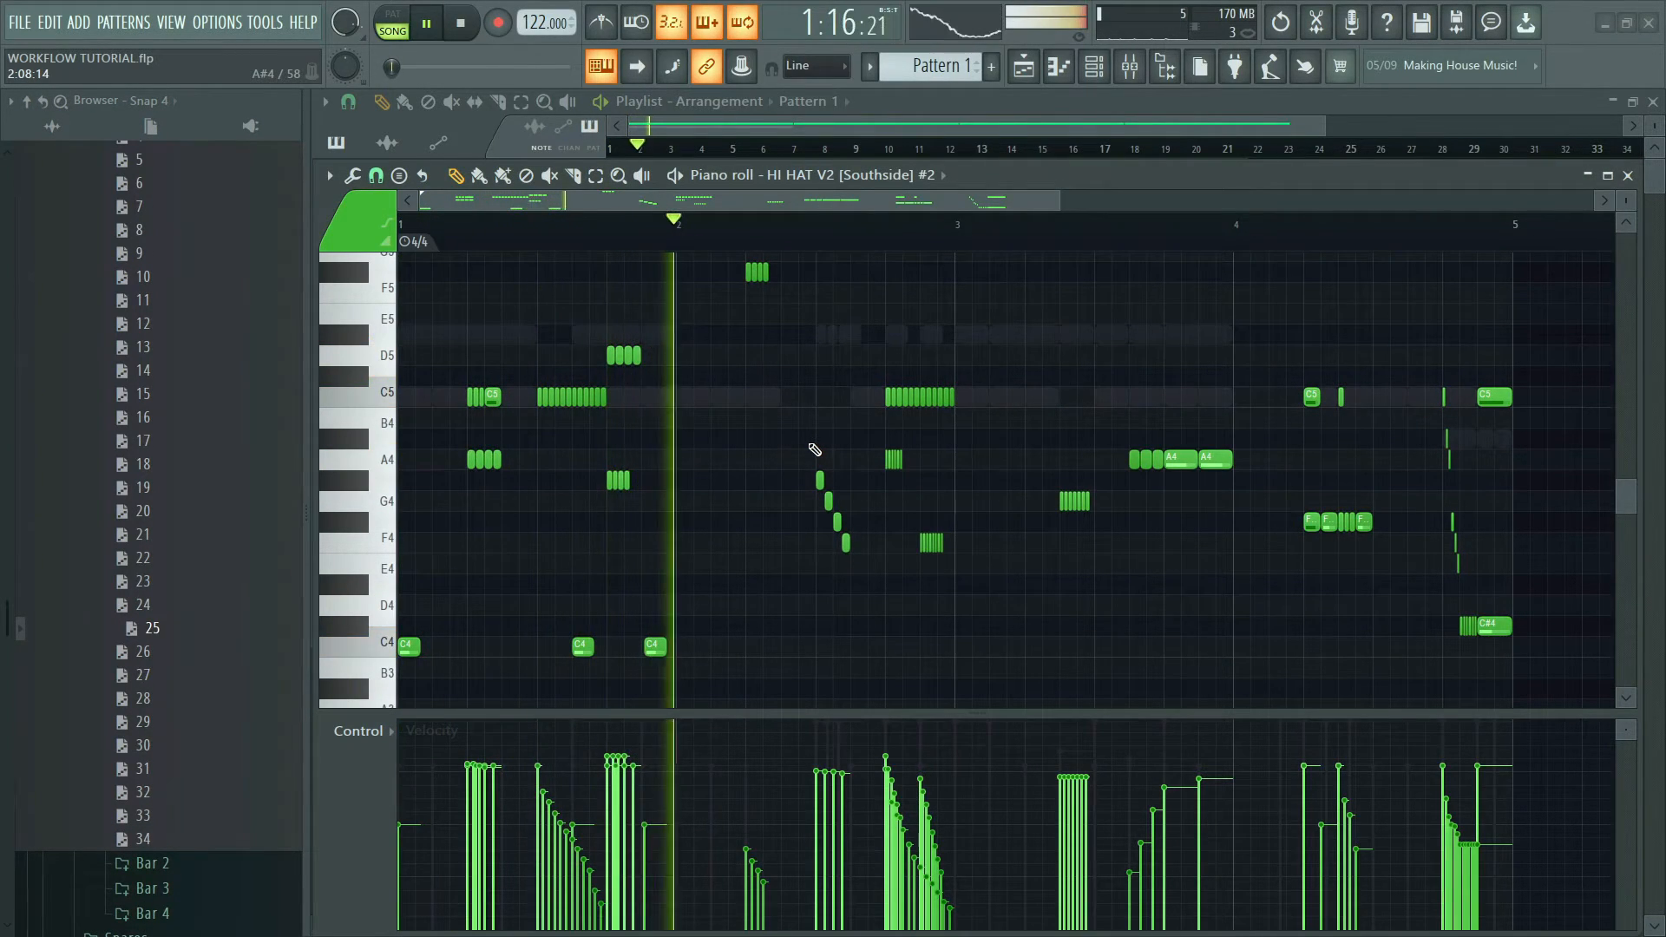
key(space)
- Delete the notes of the Bar 1 piece from the first bar, keeping the earlier hi-hat notes
key(ctrl+z)
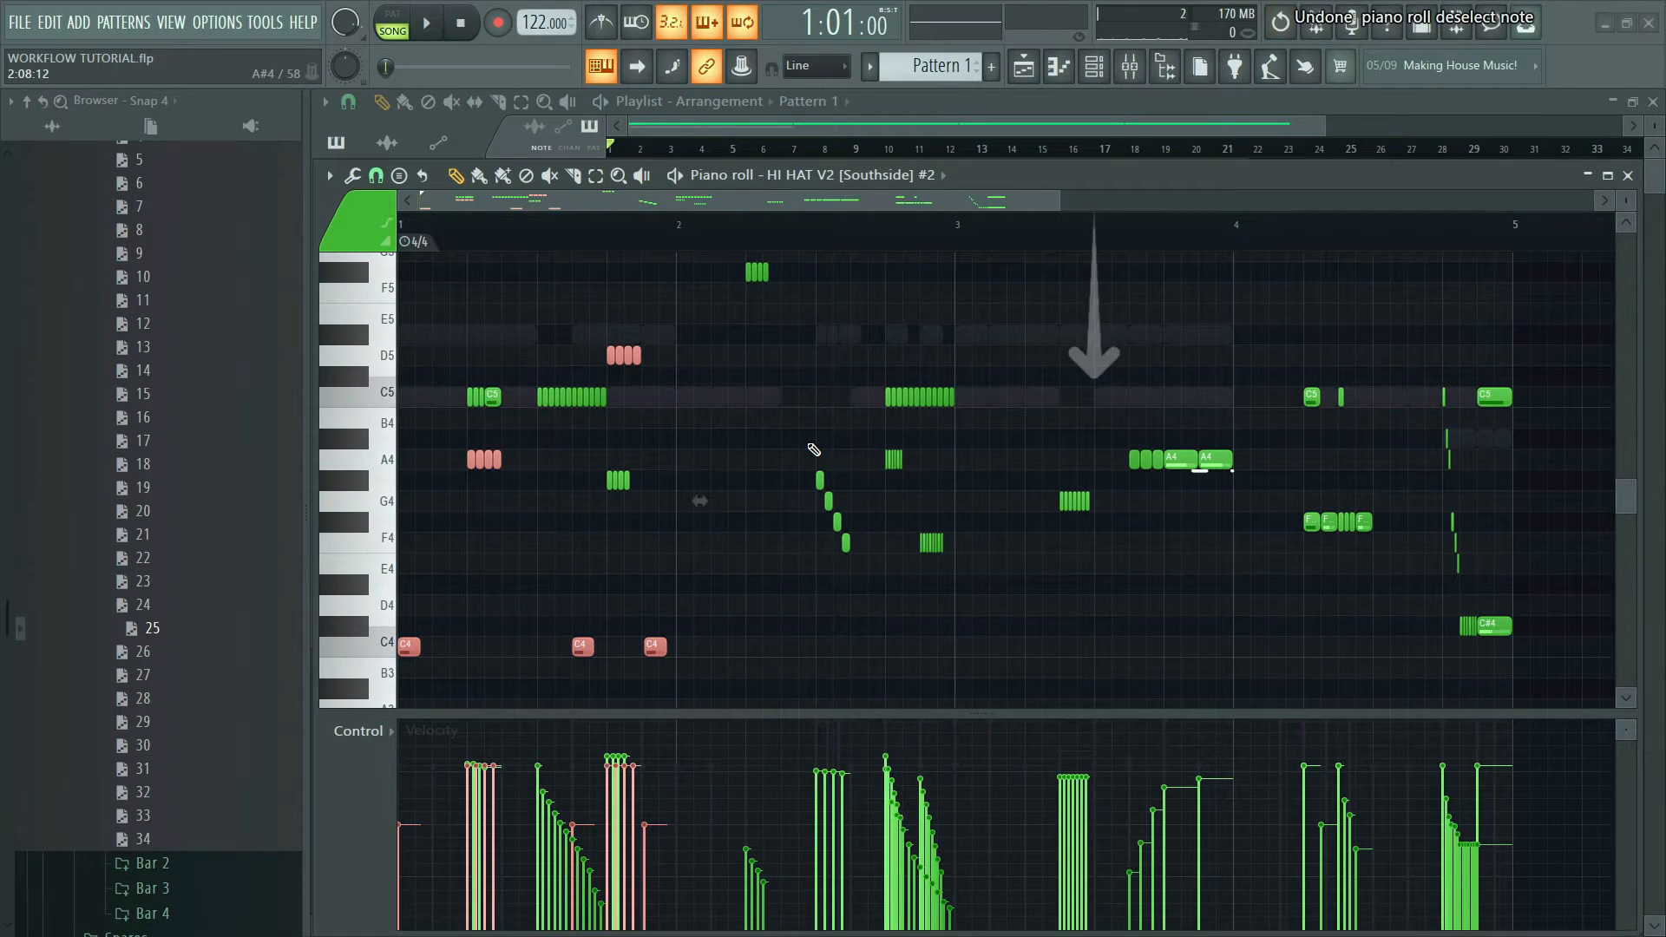
right_click(637, 360)
right_click(521, 458)
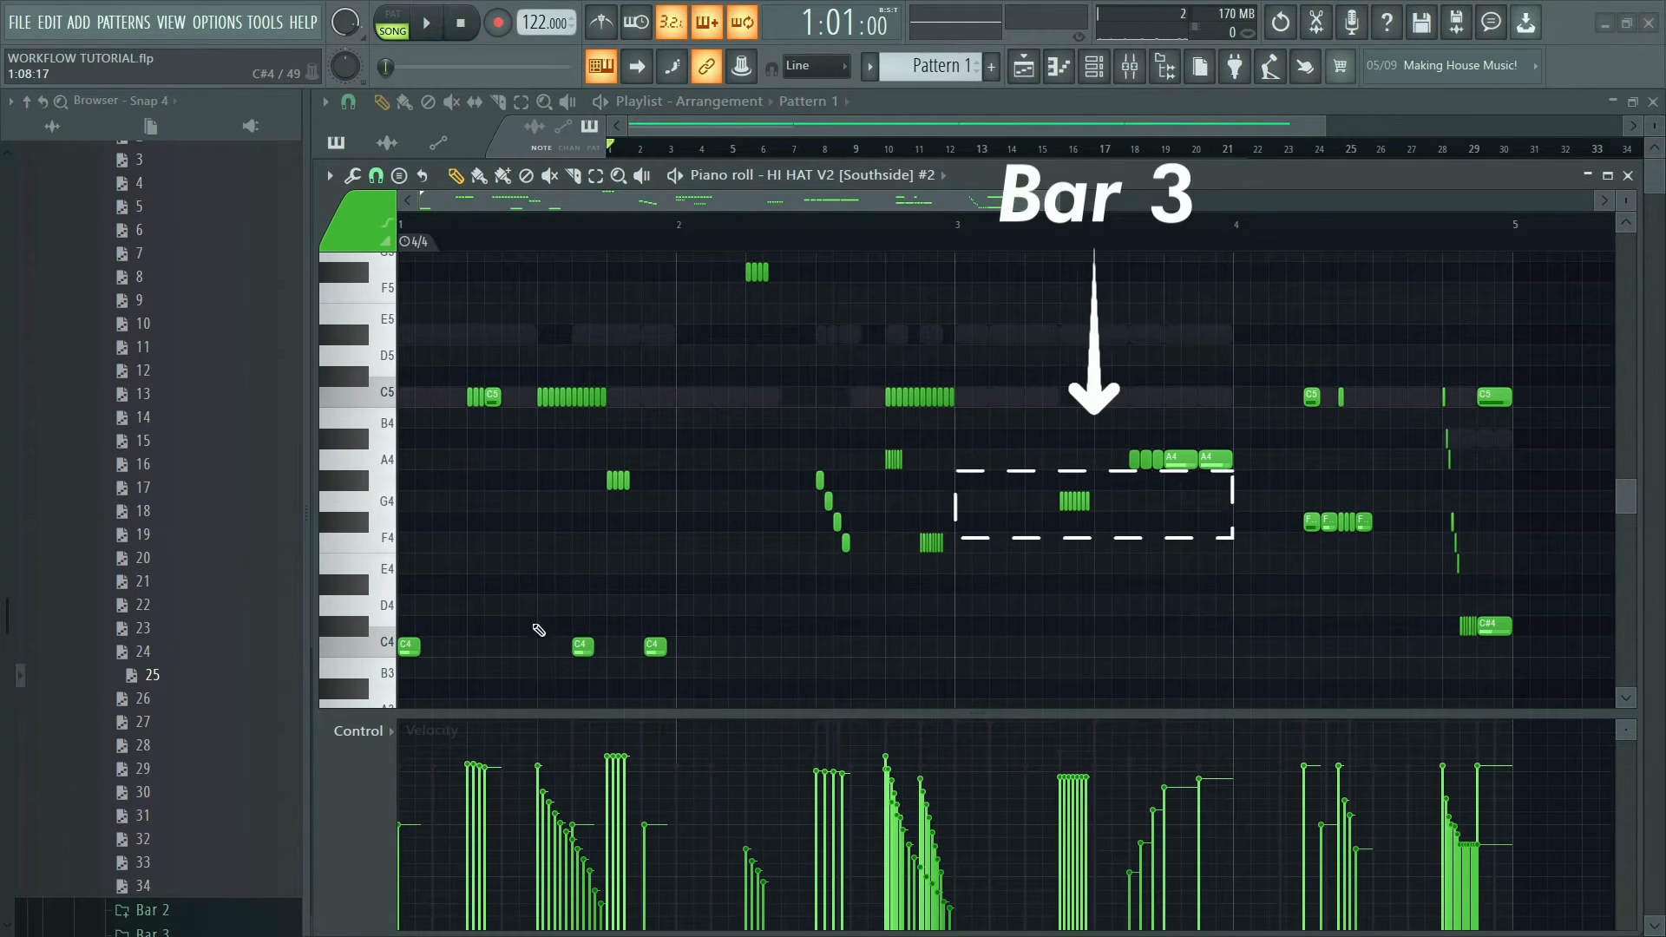
right_click(584, 646)
right_click(409, 647)
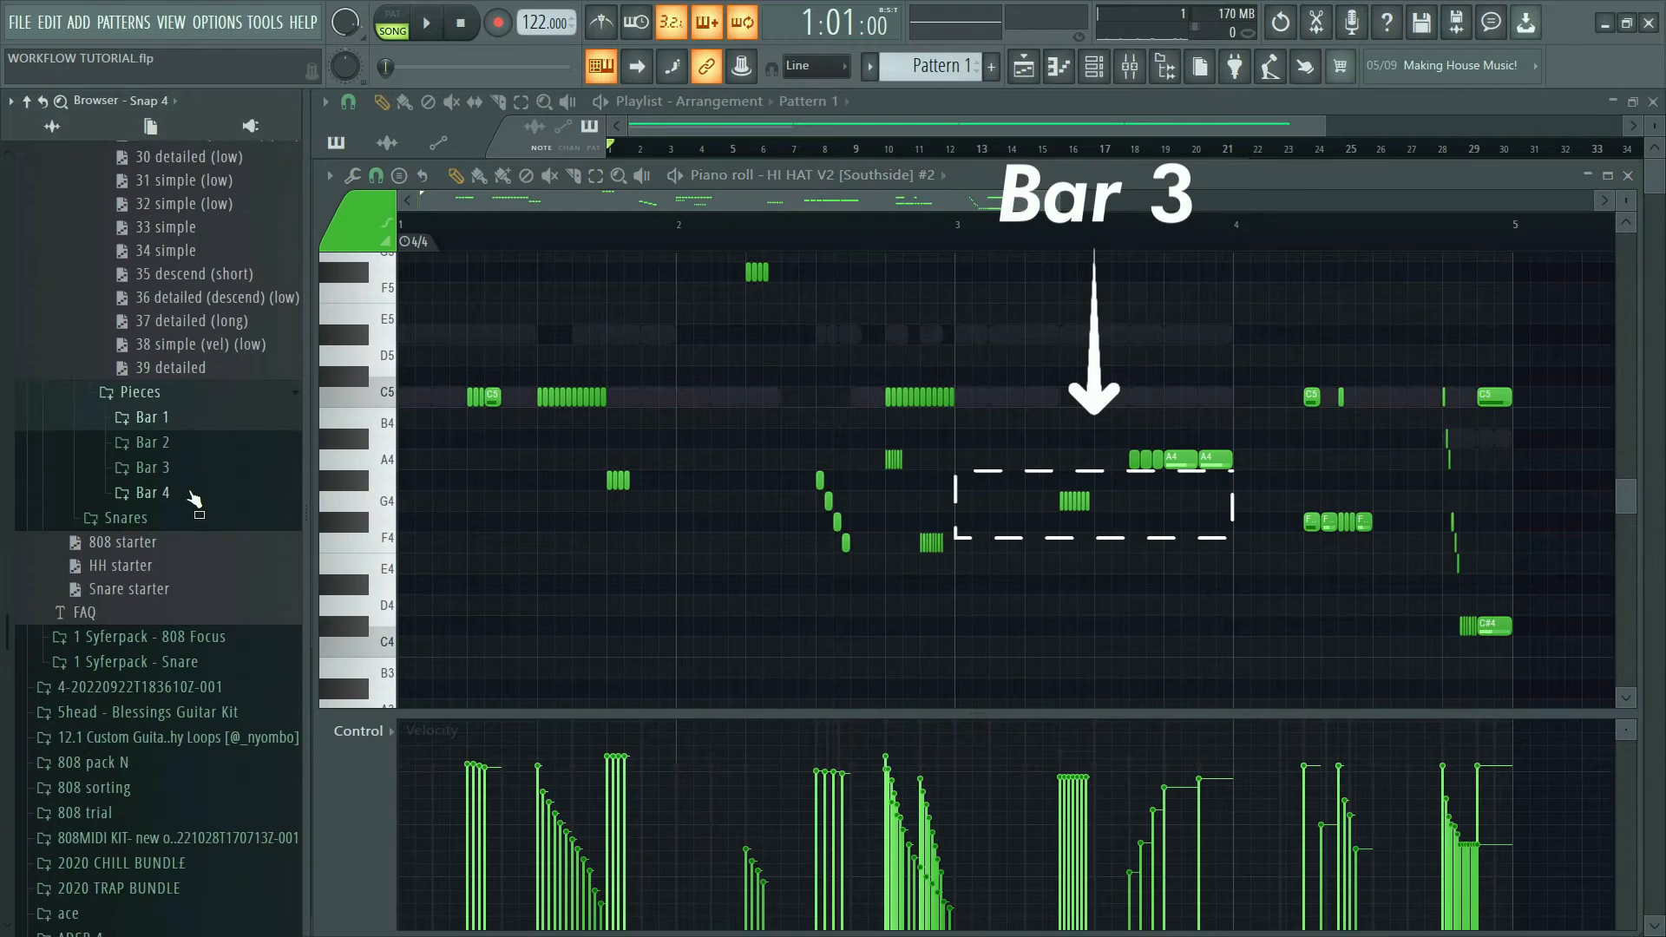
- Import piece 12 from the Bar 3 folder of Pieces, blending it with the existing hi-hat notes, and play the pattern from bar 3
click(190, 471)
drag(185, 530, 878, 532)
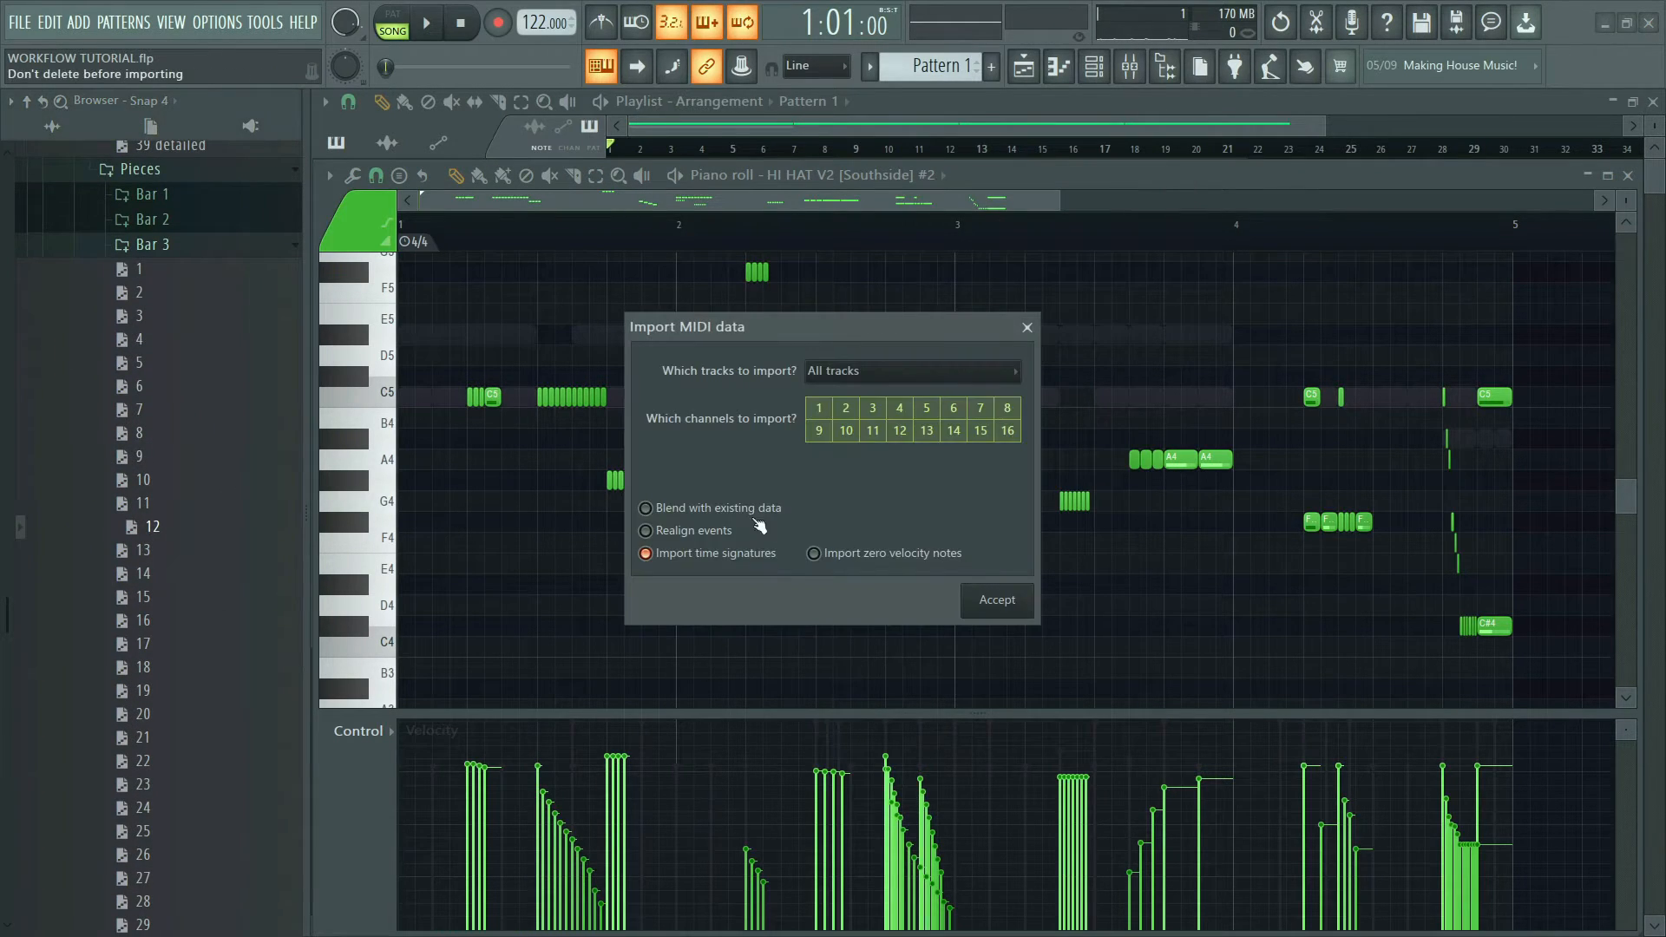
click(975, 607)
drag(1007, 352, 687, 399)
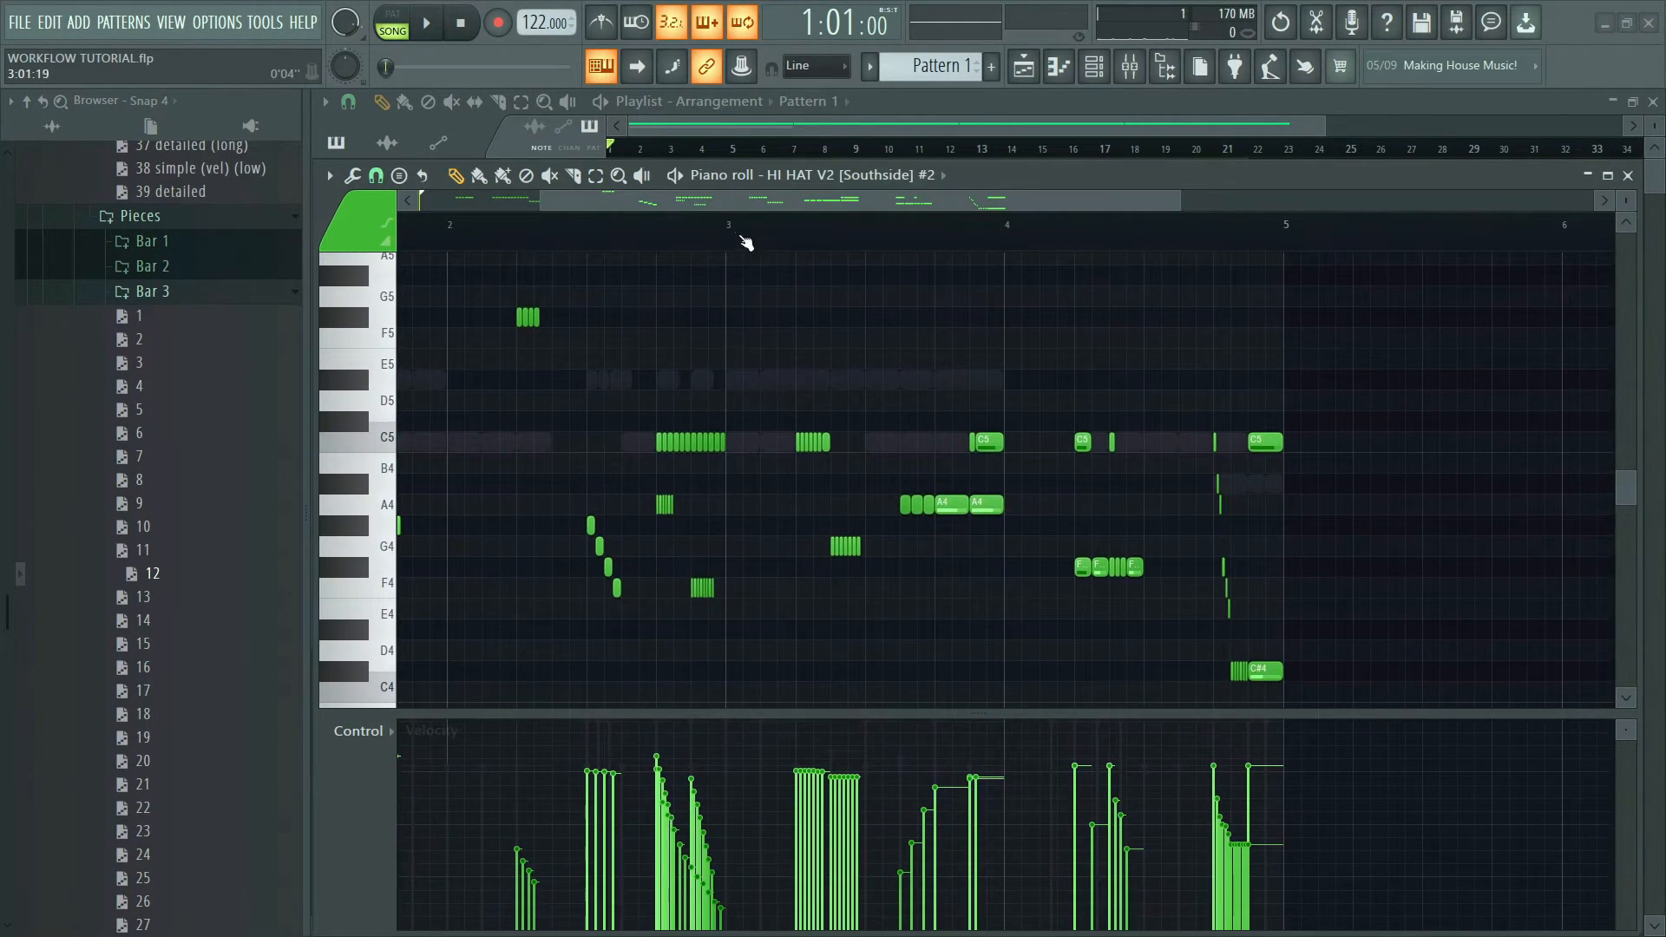
key(space)
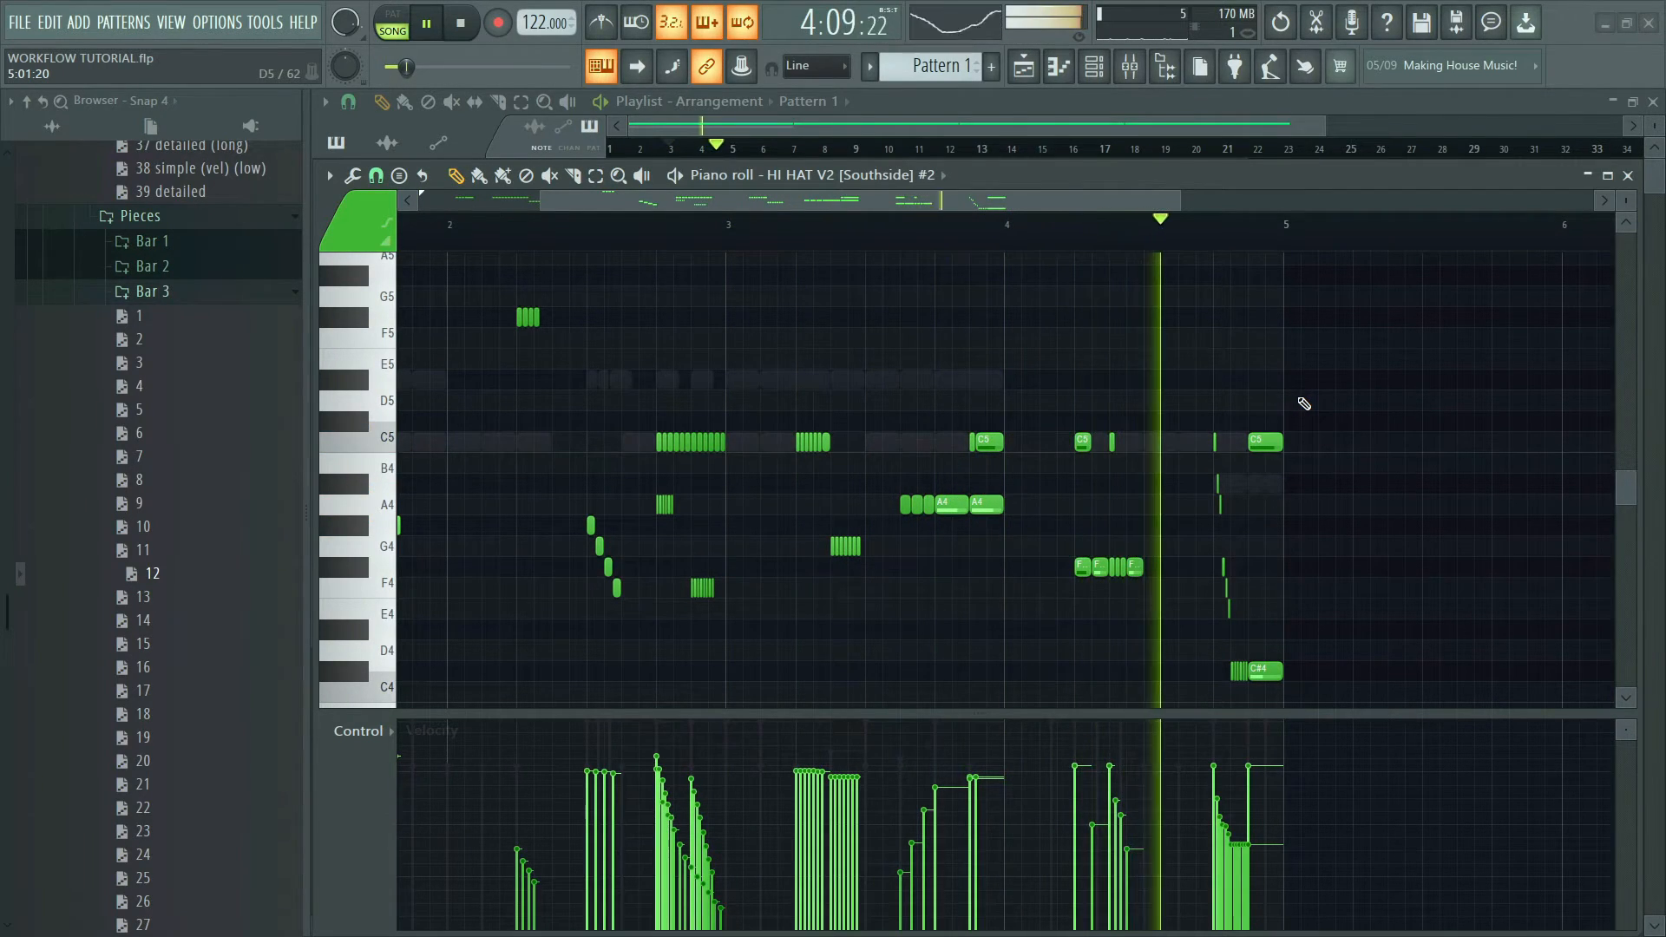
key(space)
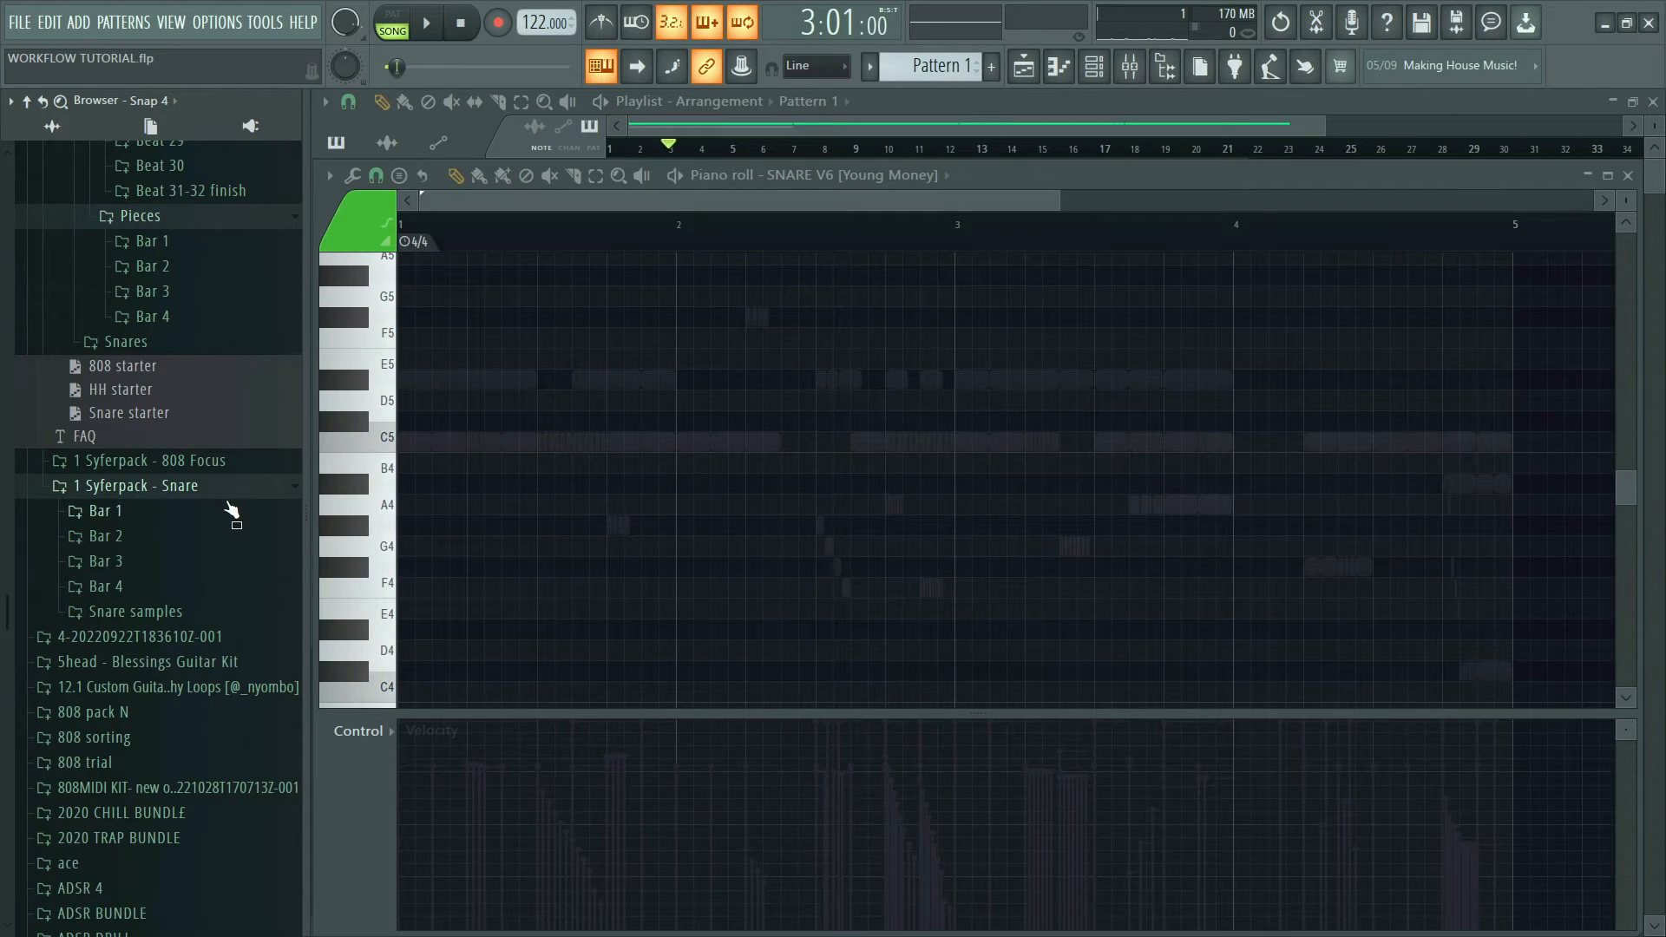
- Try the 35 - roll - melodic piece from the Syferpack - Snare pack's Bar 1 folder in the SNARE V6 piano roll
click(229, 510)
scroll(226, 494, down, 10)
drag(148, 569, 710, 513)
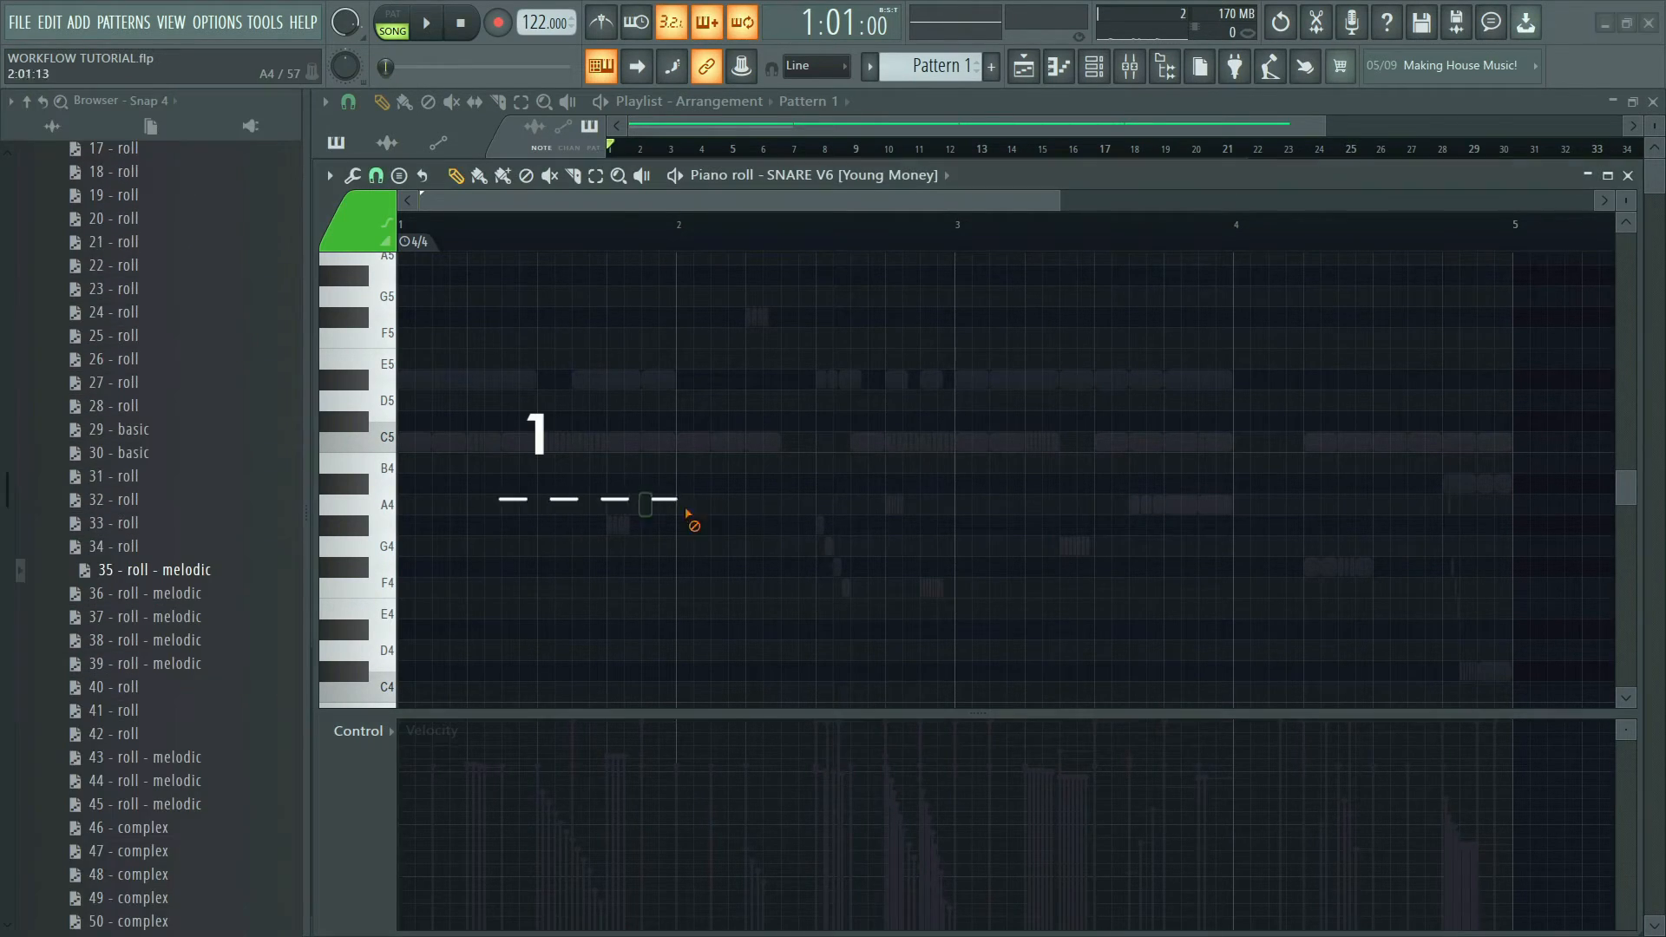
- Audition the 38 - roll - melodic piece from the snare pack's Bar 1 folder and delete its notes
scroll(200, 555, down, 3)
drag(179, 499, 579, 506)
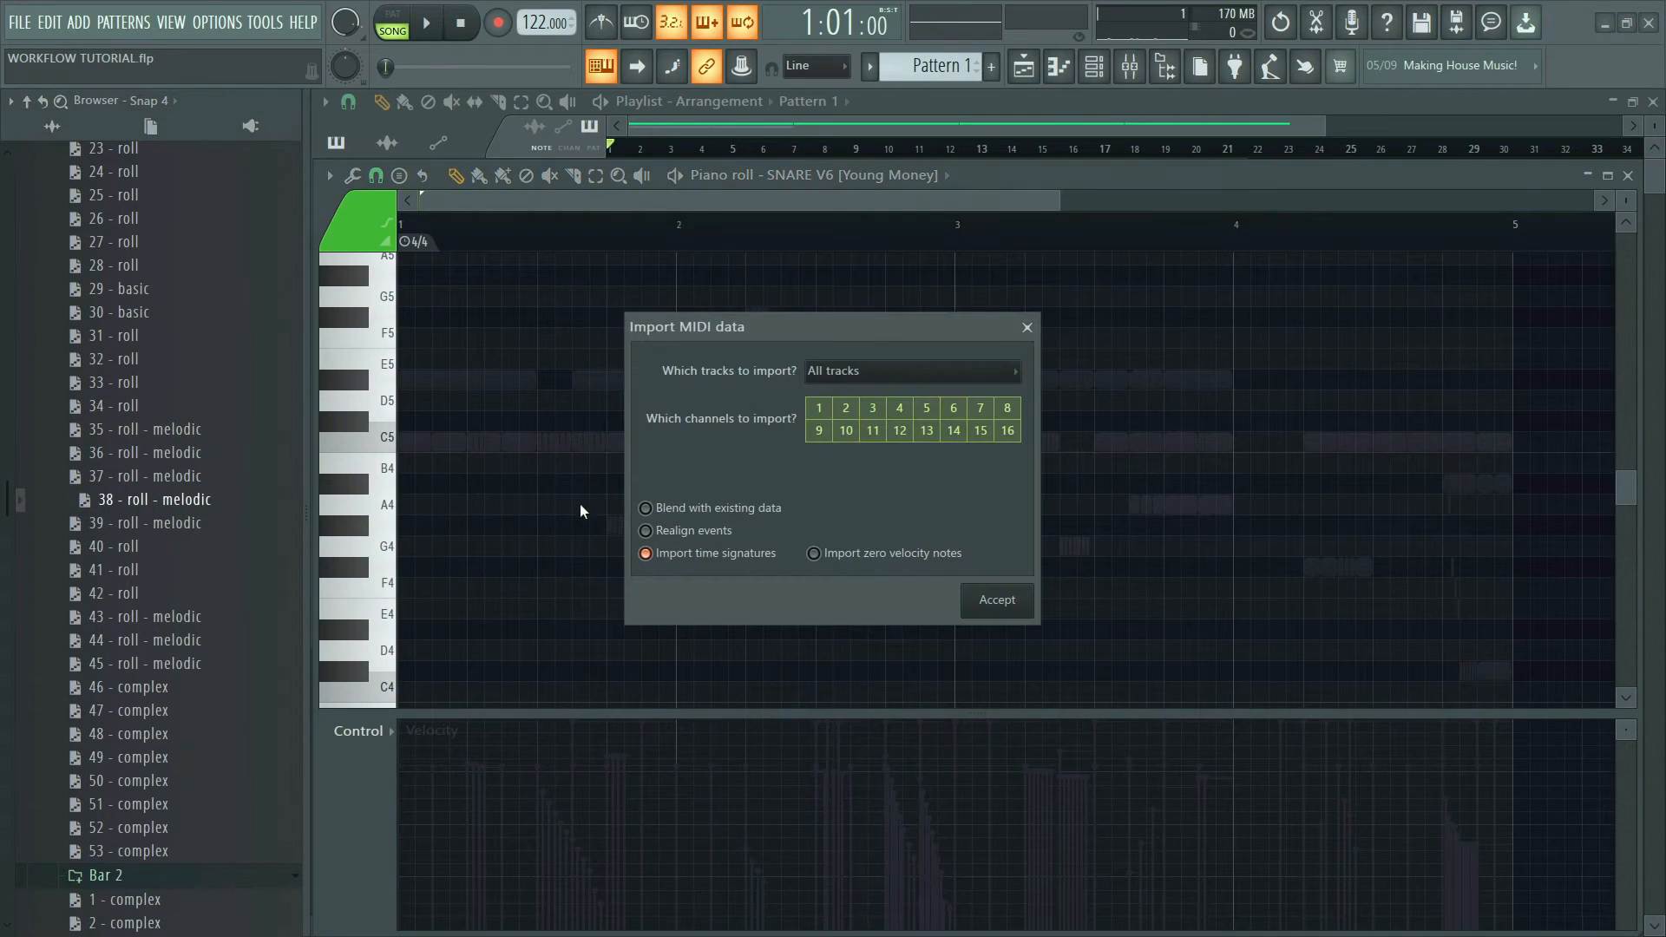
click(997, 599)
key(space)
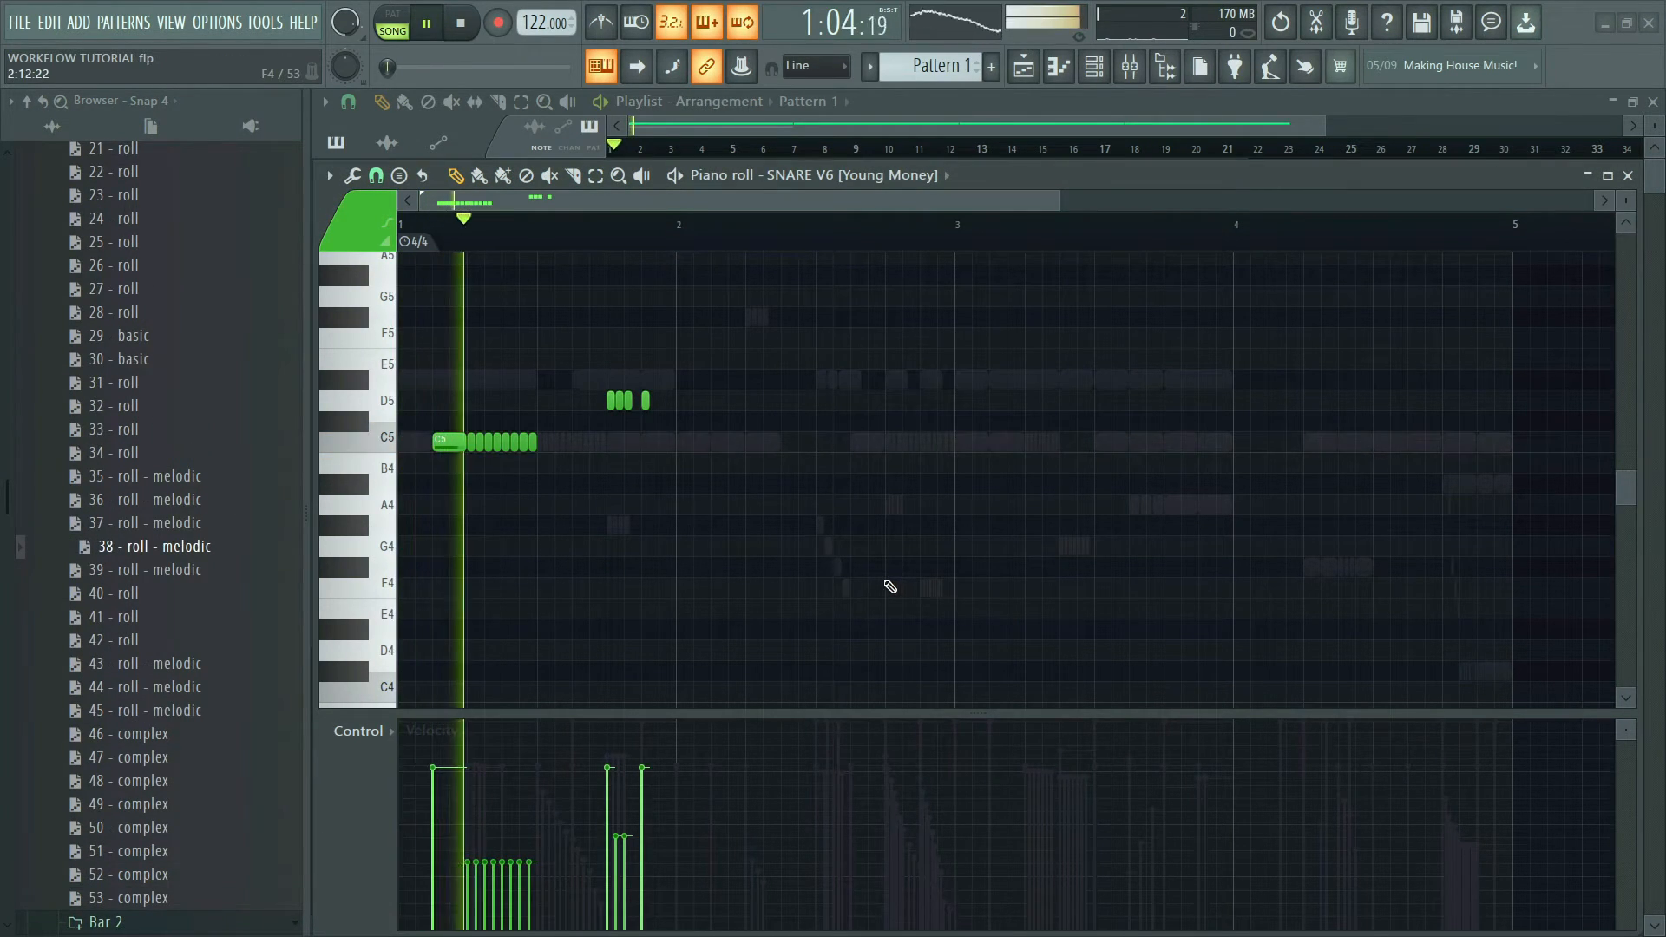
key(space)
mouse_move(511, 444)
mouse_down()
mouse_move(402, 452)
mouse_move(647, 402)
mouse_up()
- Audition the 19 - roll - melodic piece from the snare pack's Bar 2 folder, playing from bar 2, and delete its notes
scroll(174, 438, up, 1)
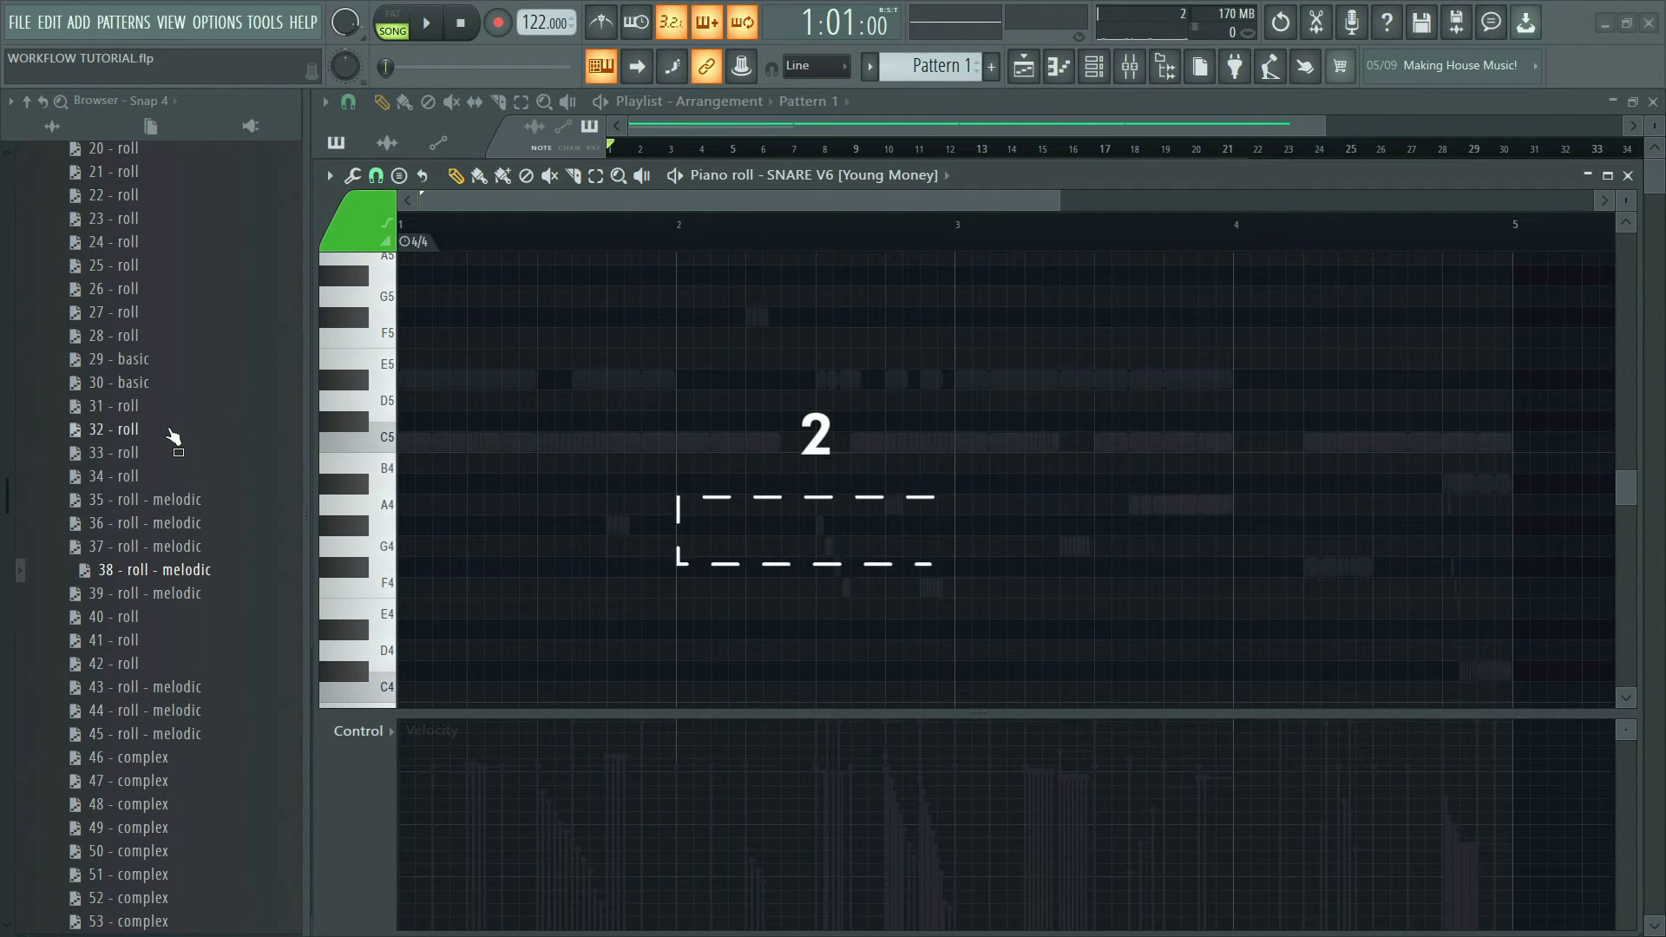
scroll(171, 434, down, 6)
drag(183, 550, 582, 557)
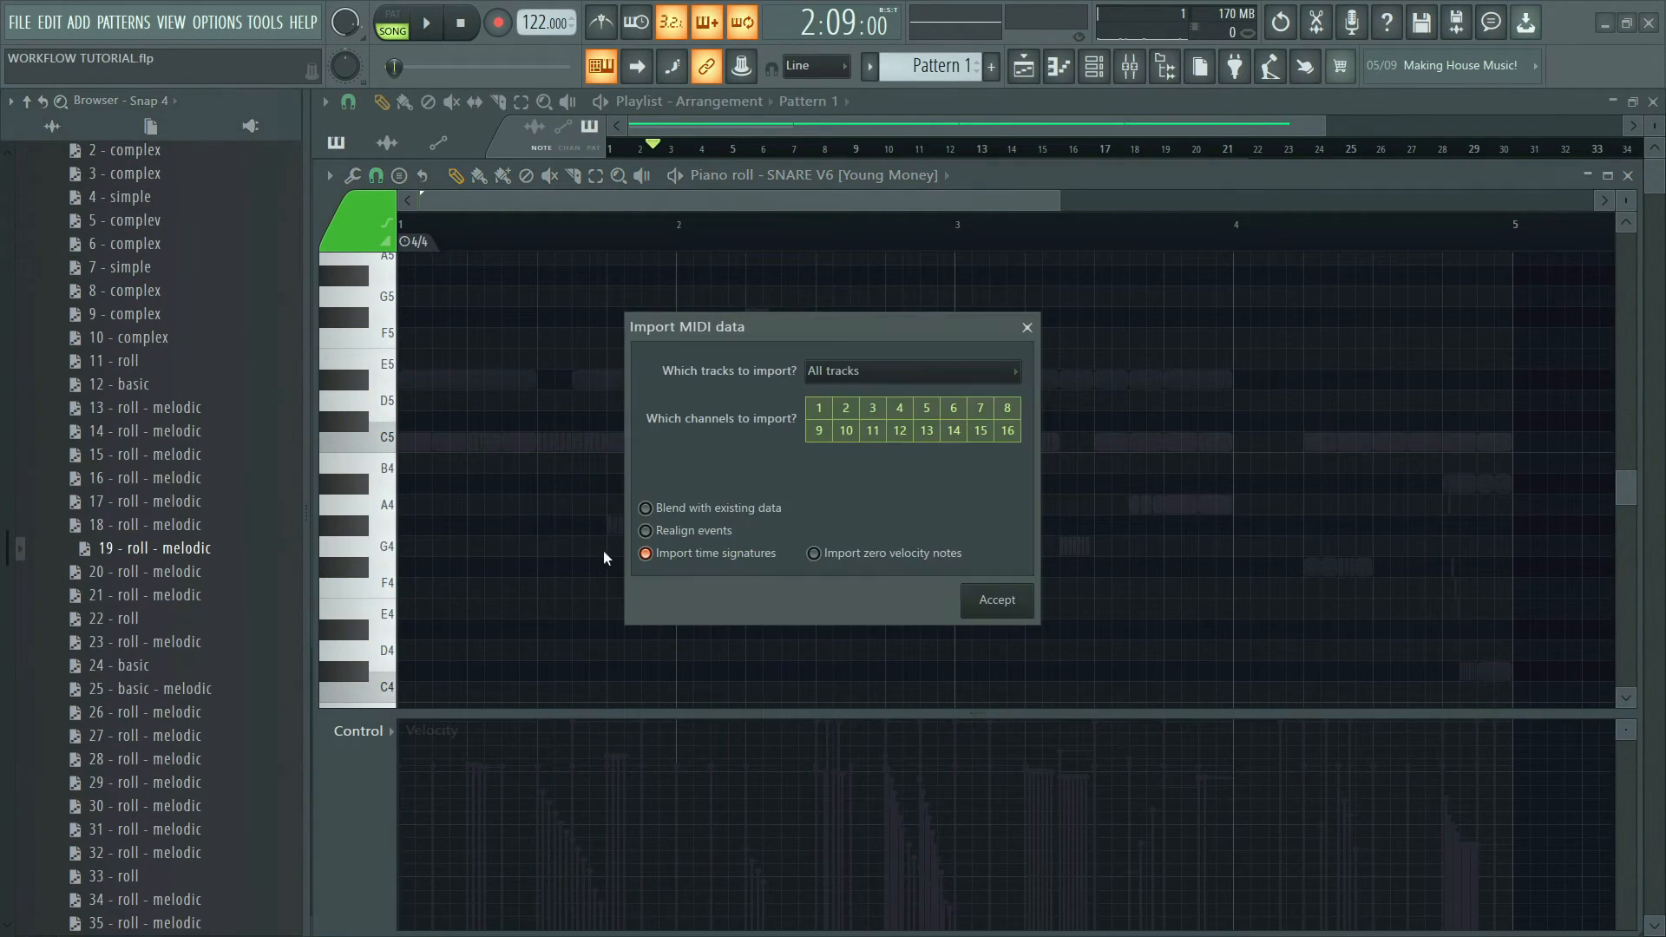
click(976, 605)
click(678, 233)
key(space)
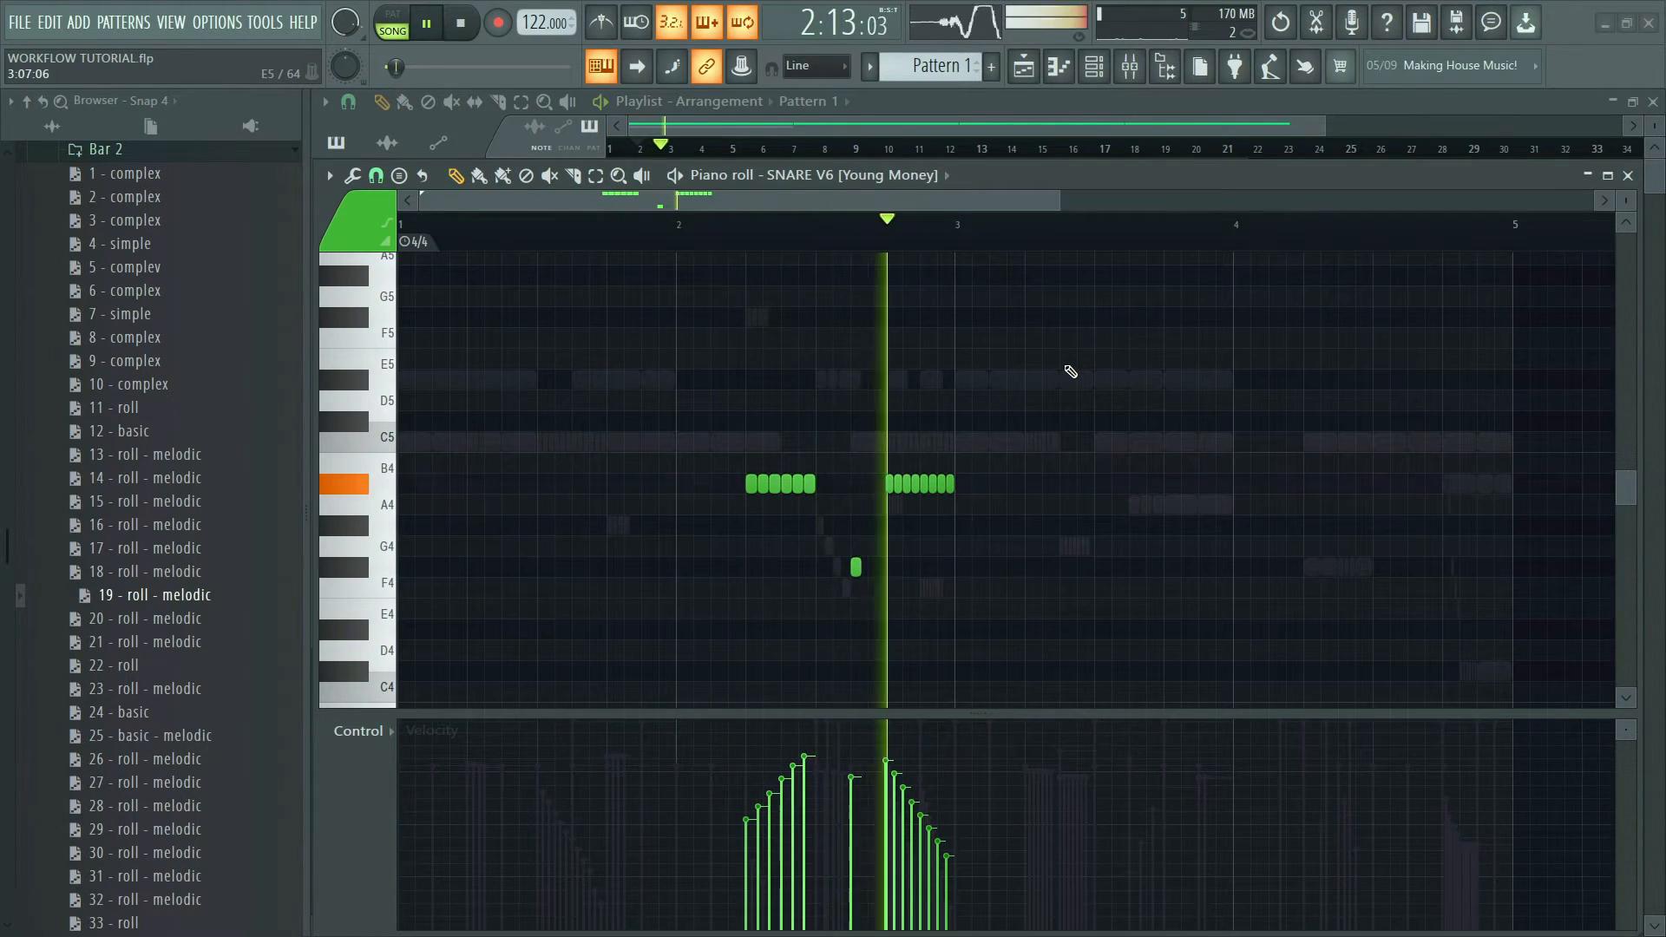
click(754, 236)
key(space)
mouse_move(748, 480)
mouse_down()
mouse_move(900, 492)
mouse_move(837, 566)
mouse_up()
- Audition the 20 - roll - melodic piece from the snare pack's Bar 2 folder and delete its notes
drag(211, 656, 692, 546)
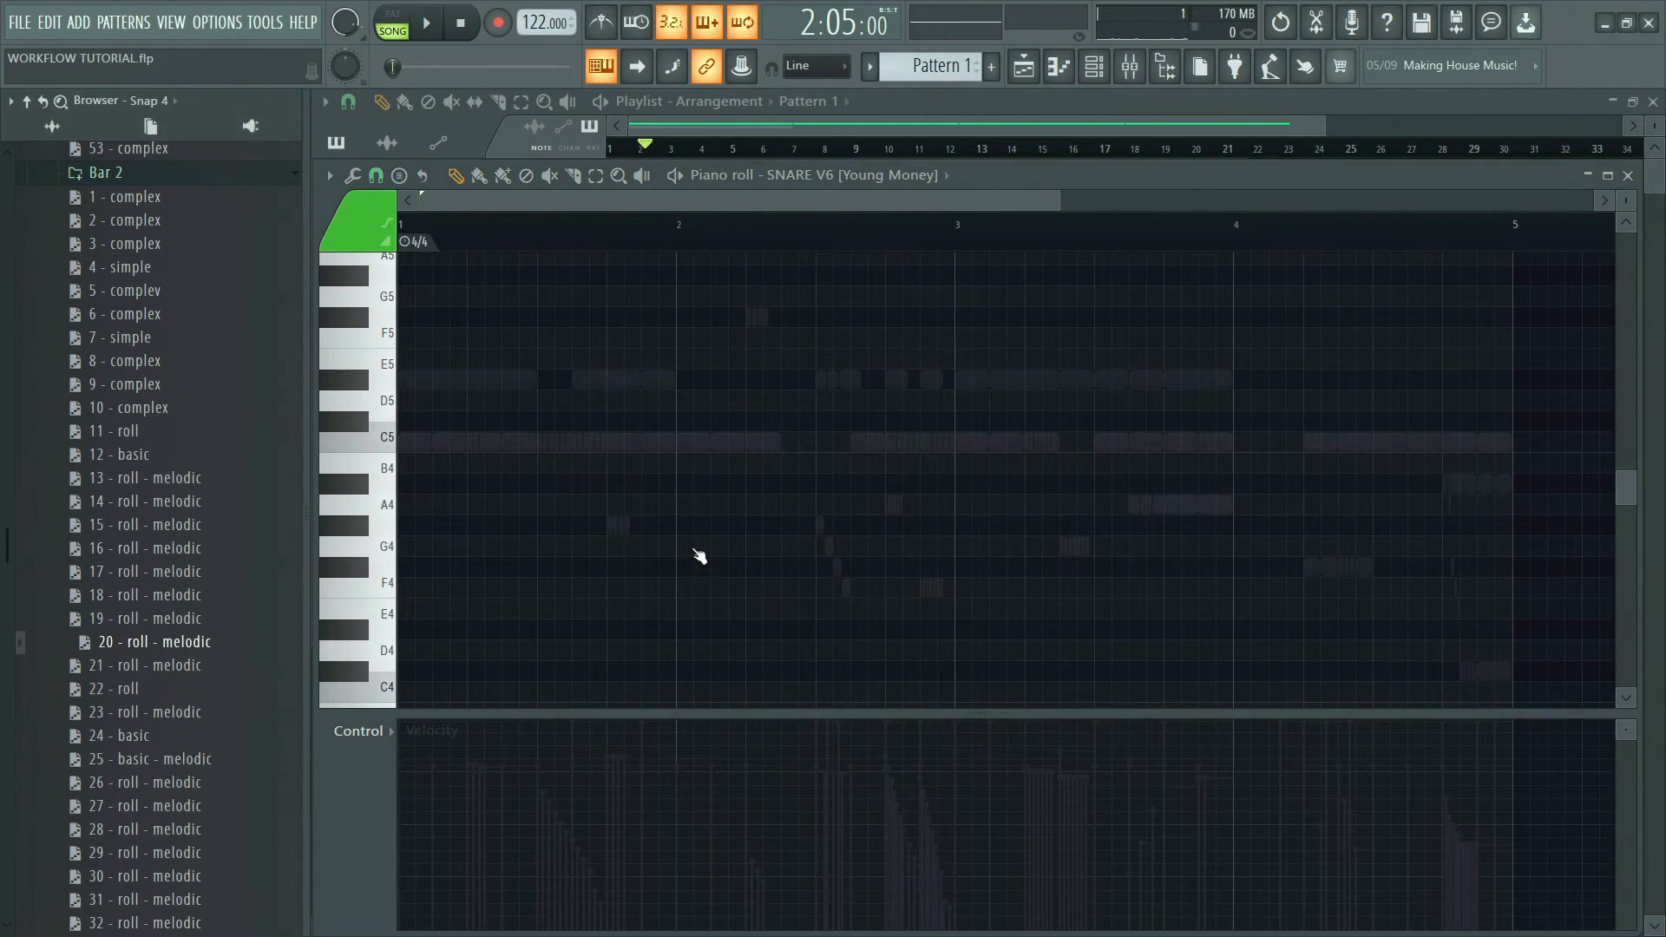
click(1024, 600)
click(686, 229)
key(space)
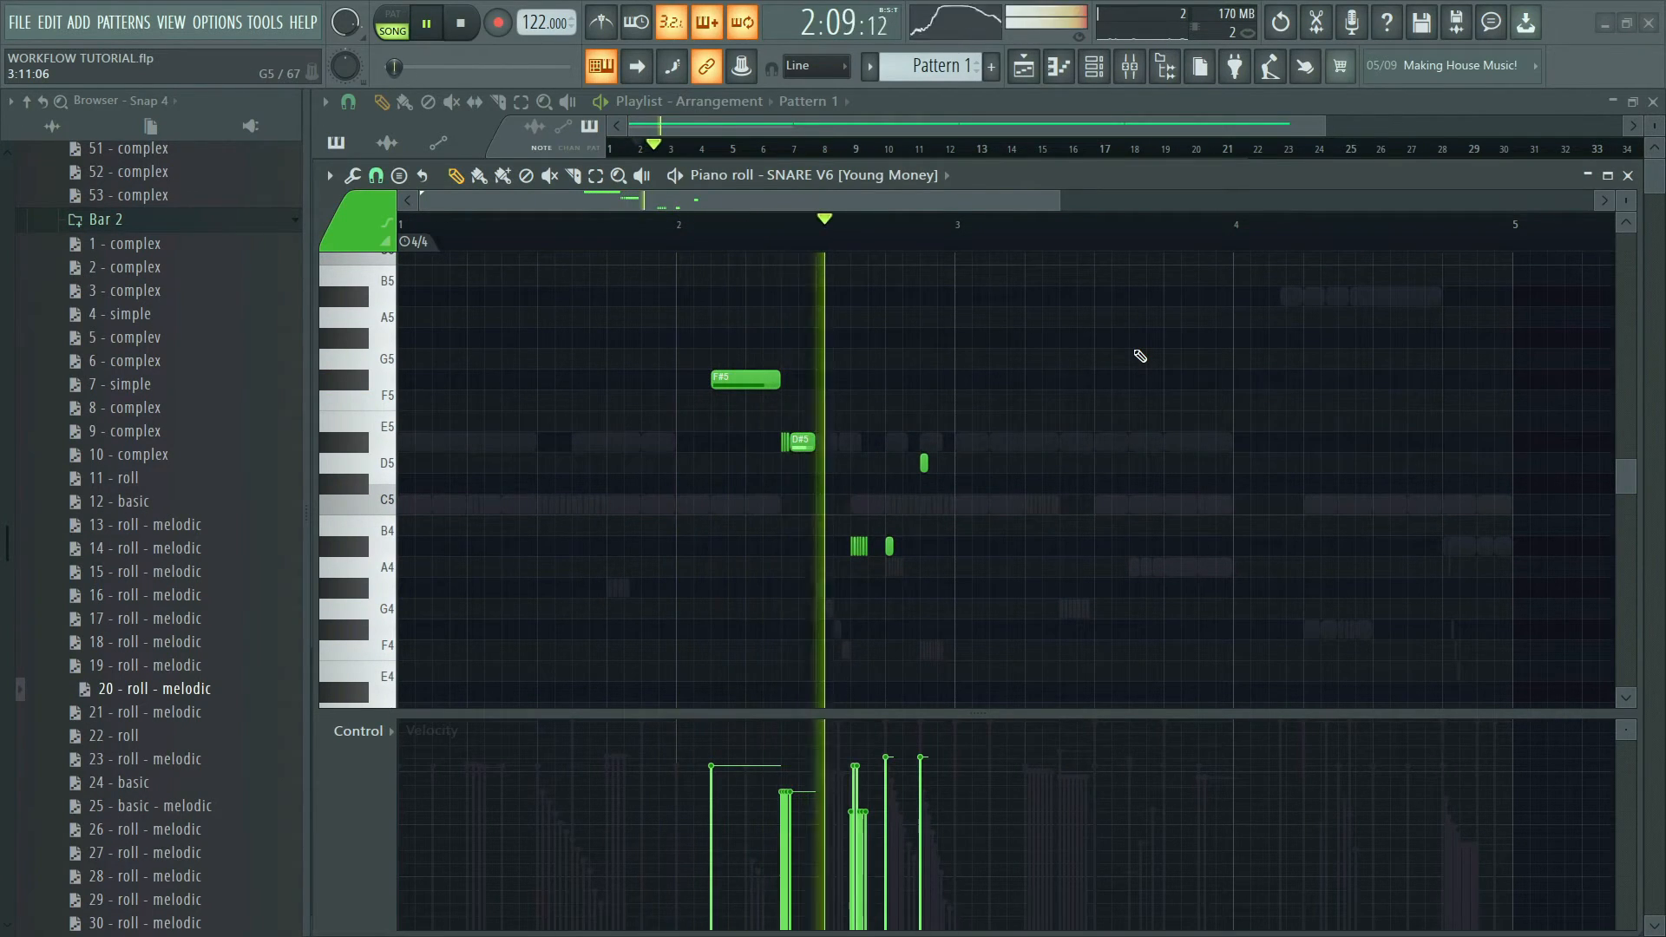
key(space)
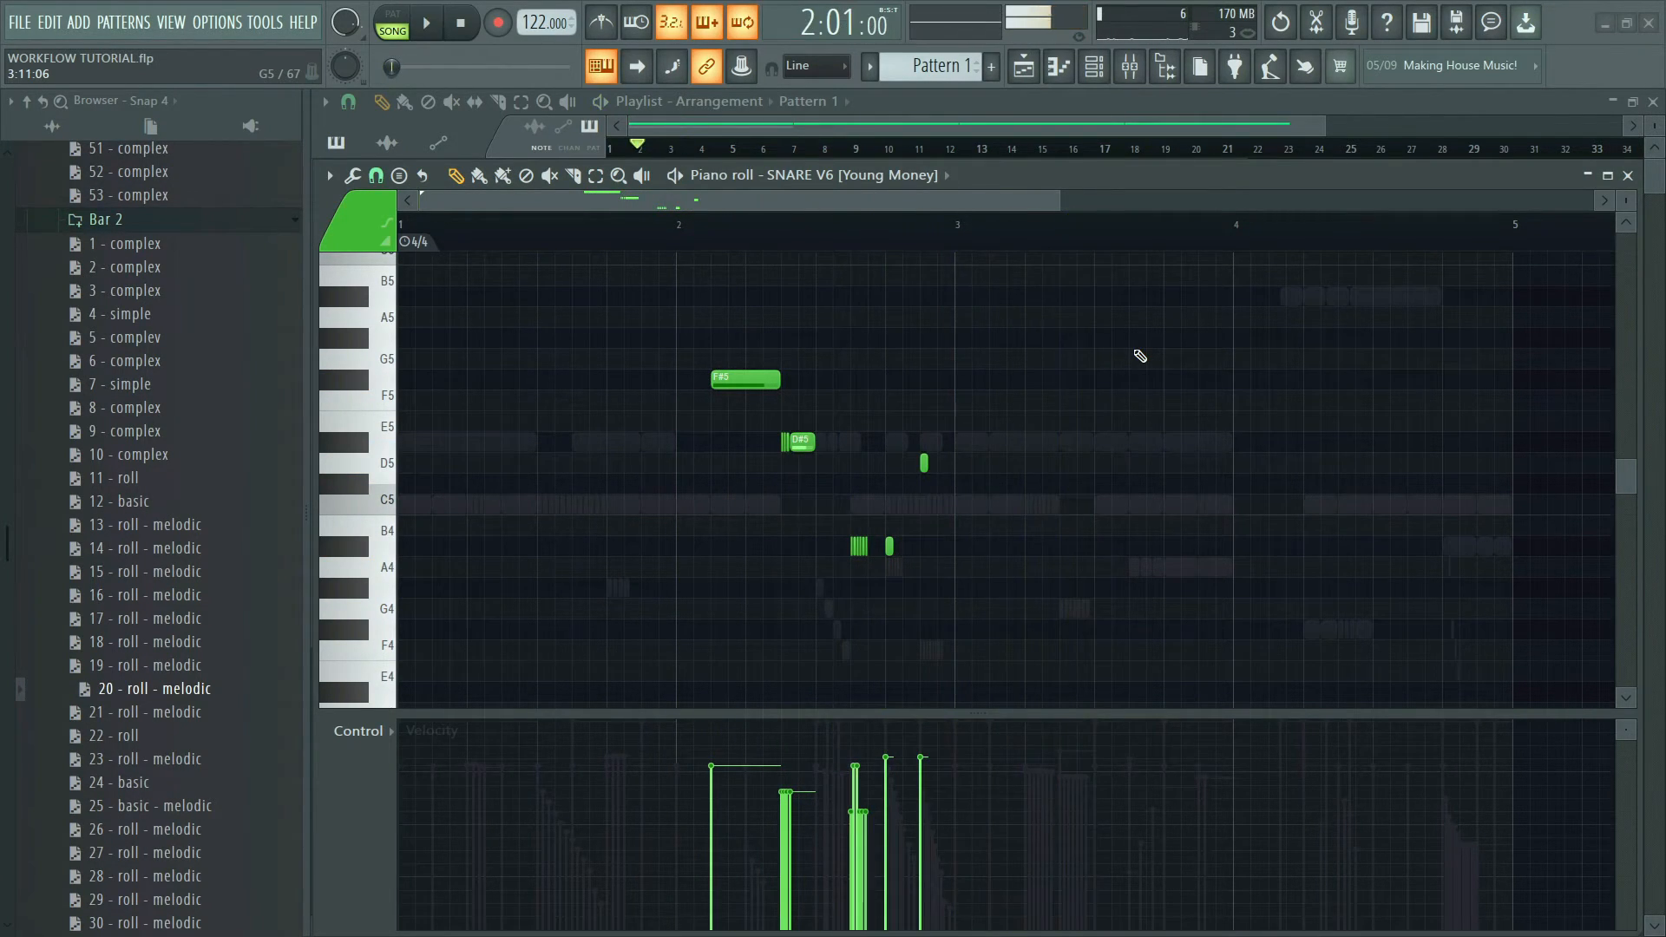
right_click(925, 464)
- Import the 16 - roll - melodic piece from the snare pack's Bar 2 folder into SNARE V6 and play bar 2
drag(195, 605, 699, 519)
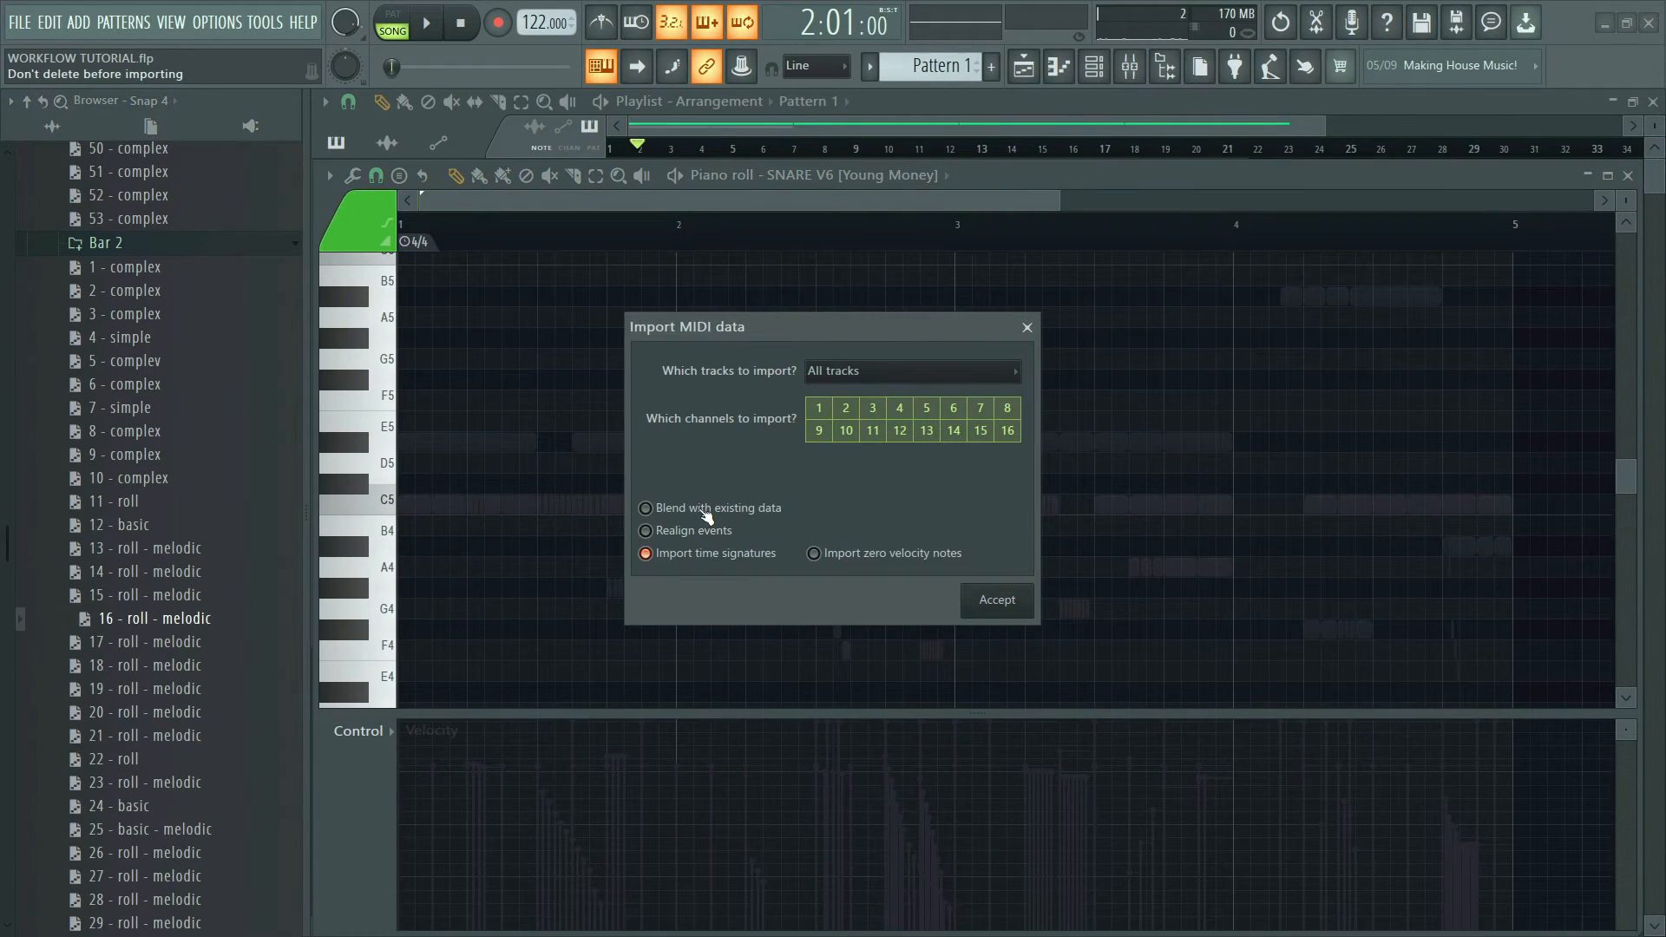
click(994, 600)
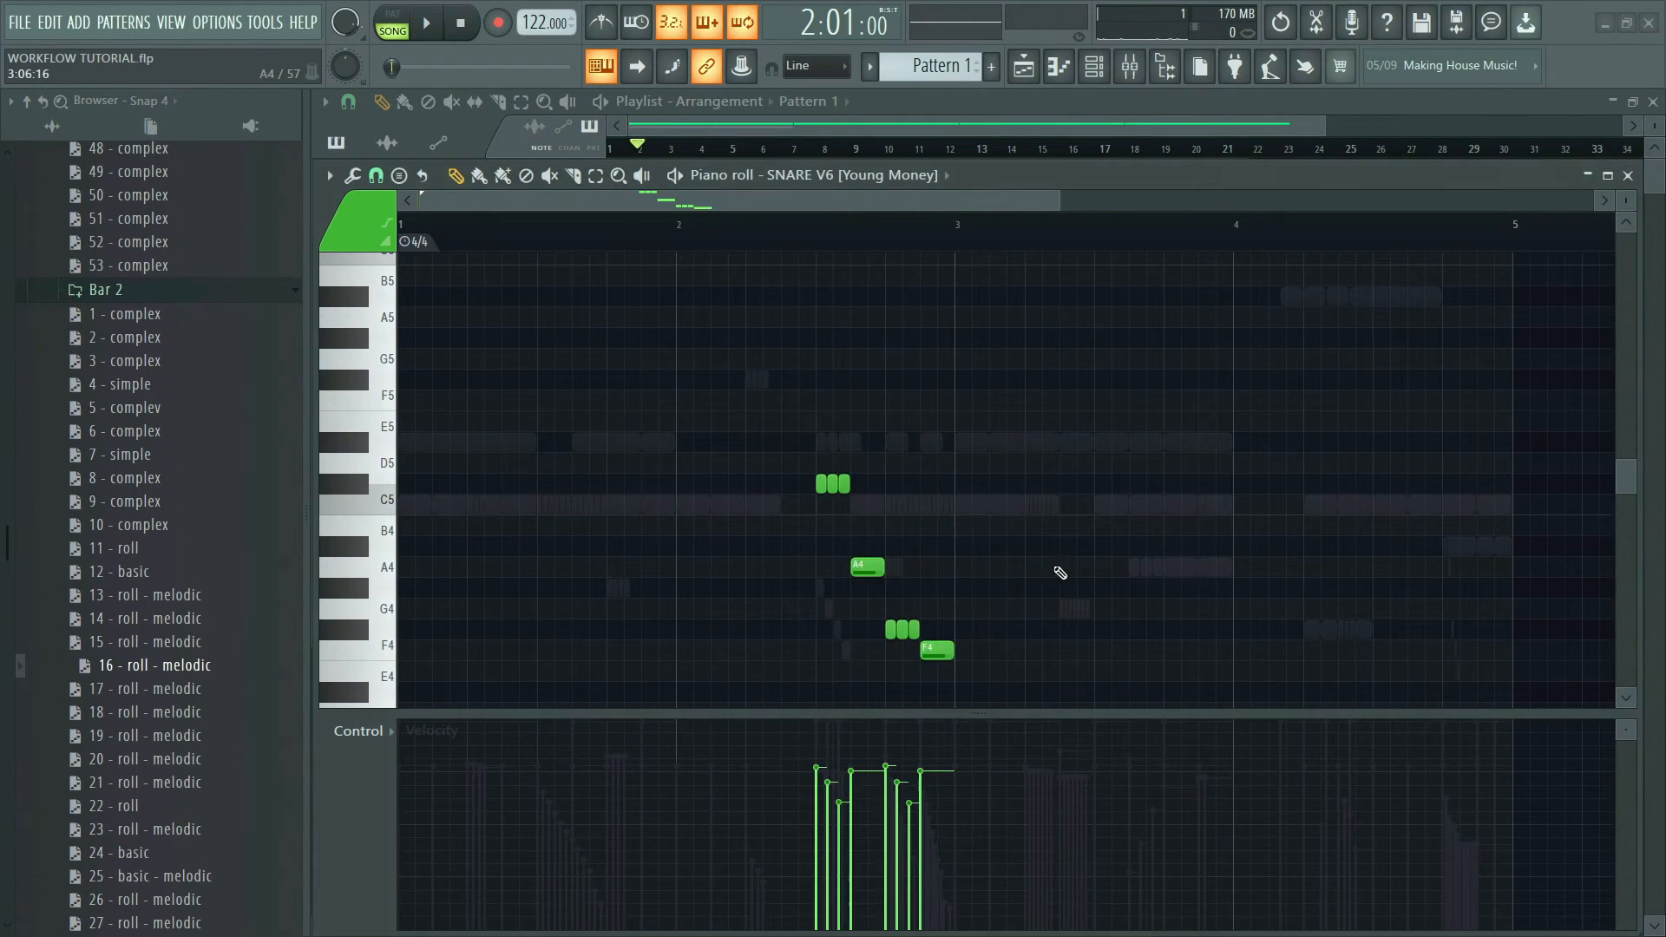
key(space)
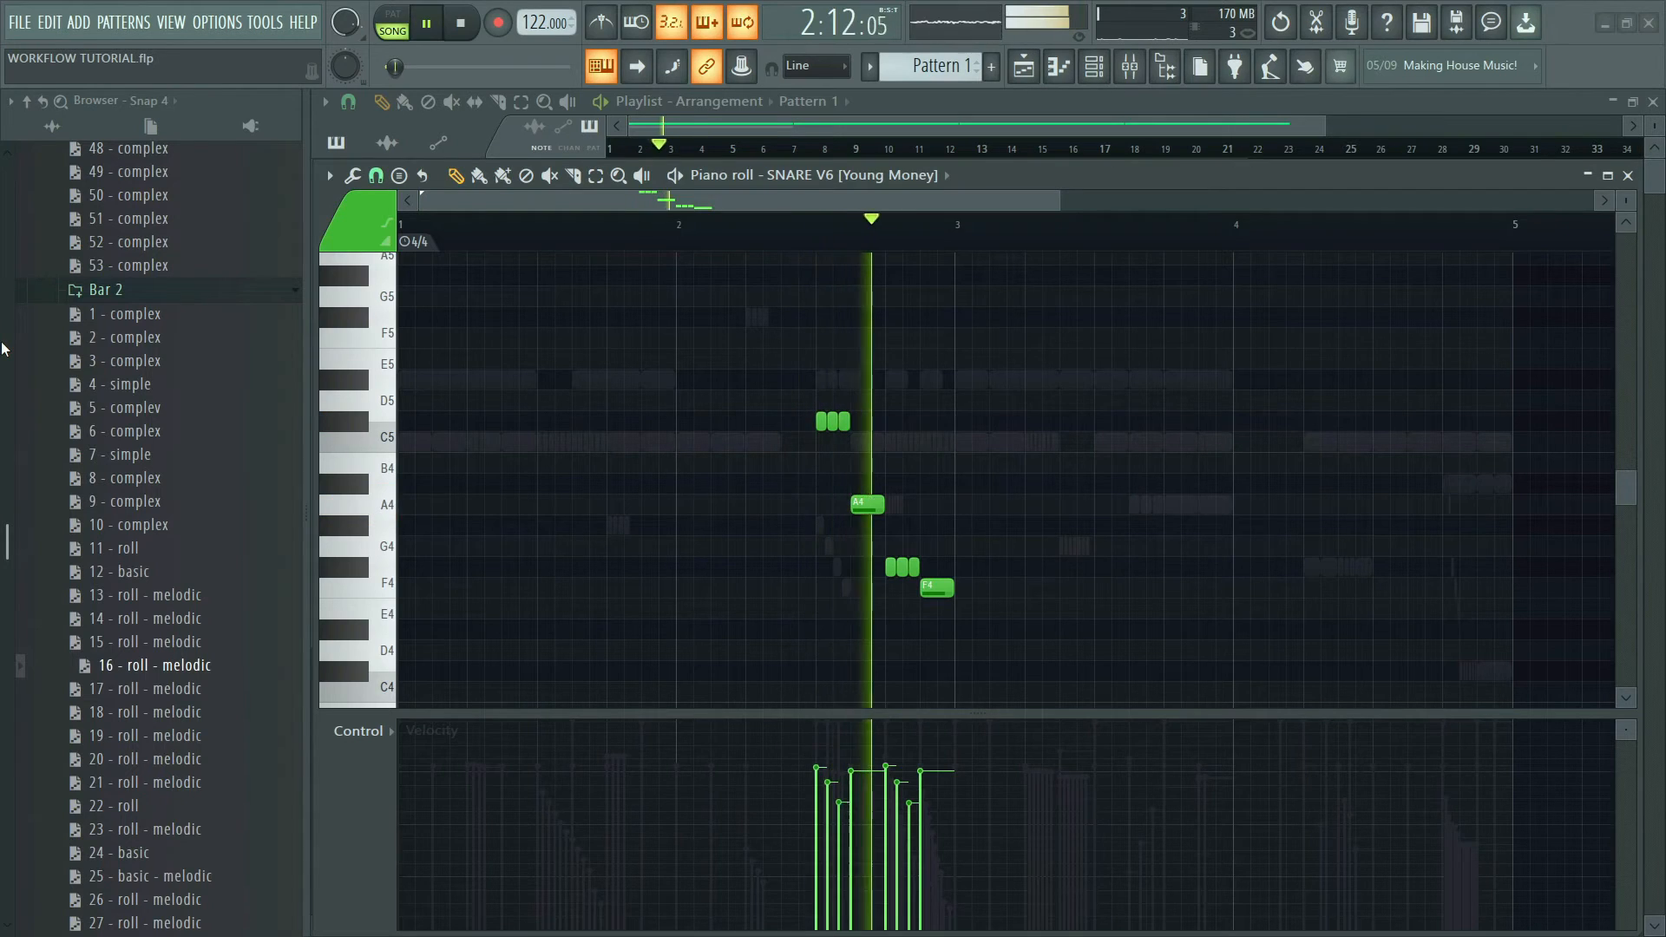
drag(943, 395, 666, 359)
key(space)
- Import the 51 - roll - melodic piece from the snare pack's Bar 4 folder, blending it with the existing snare notes, and play the pattern
click(137, 291)
click(145, 316)
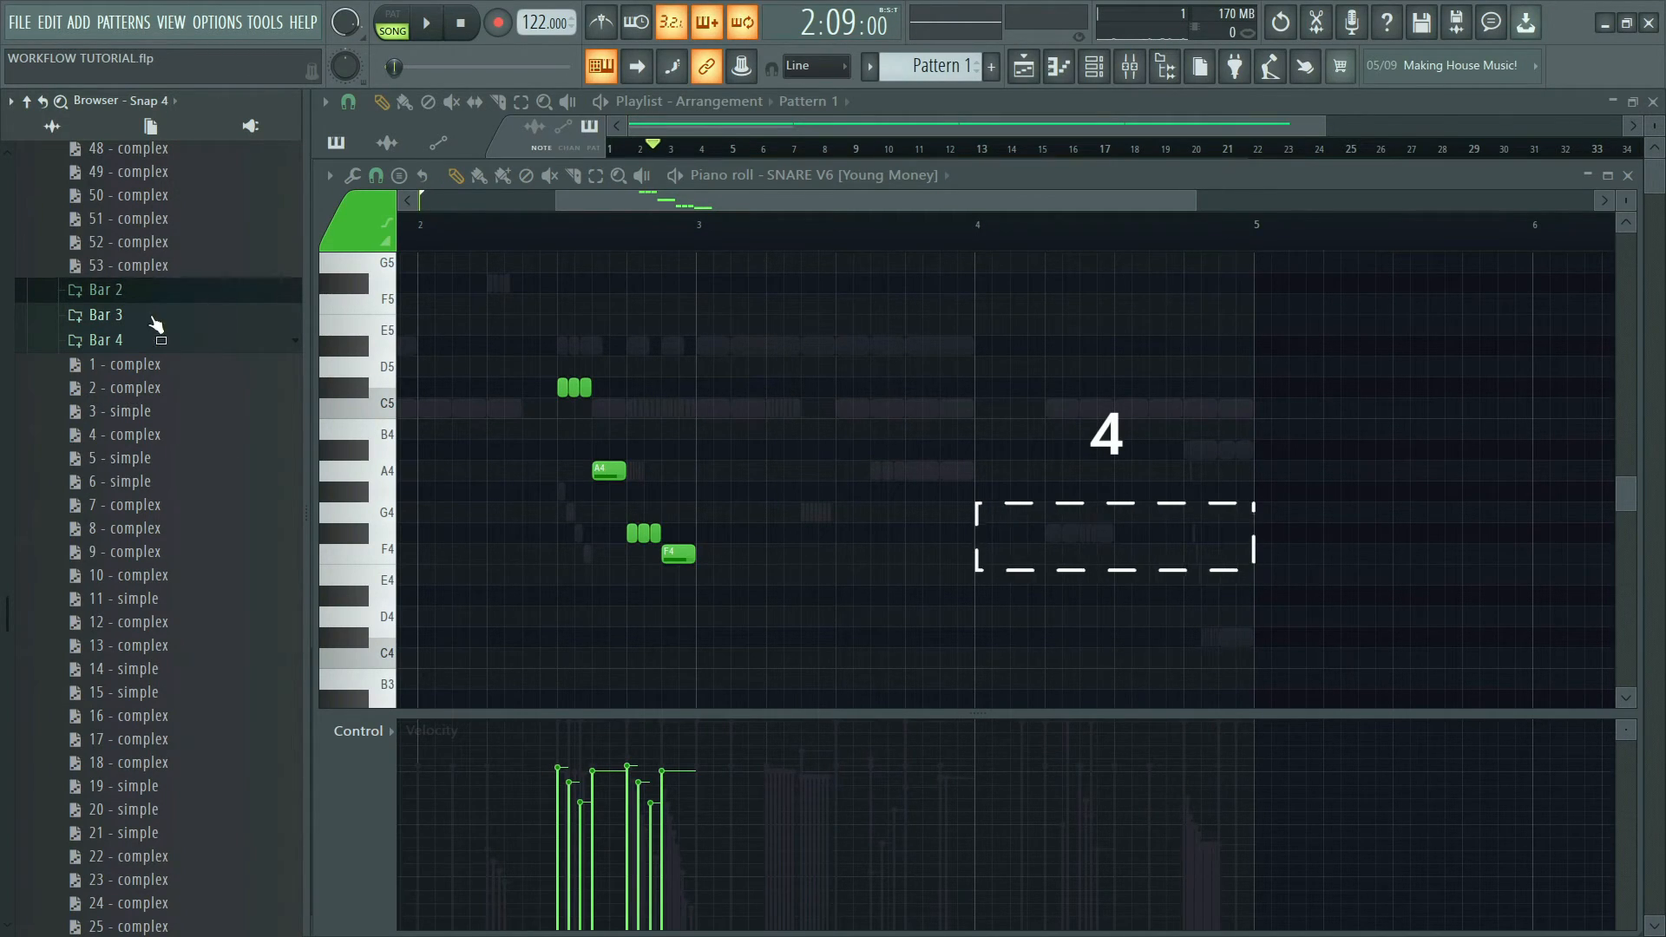
scroll(174, 503, down, 15)
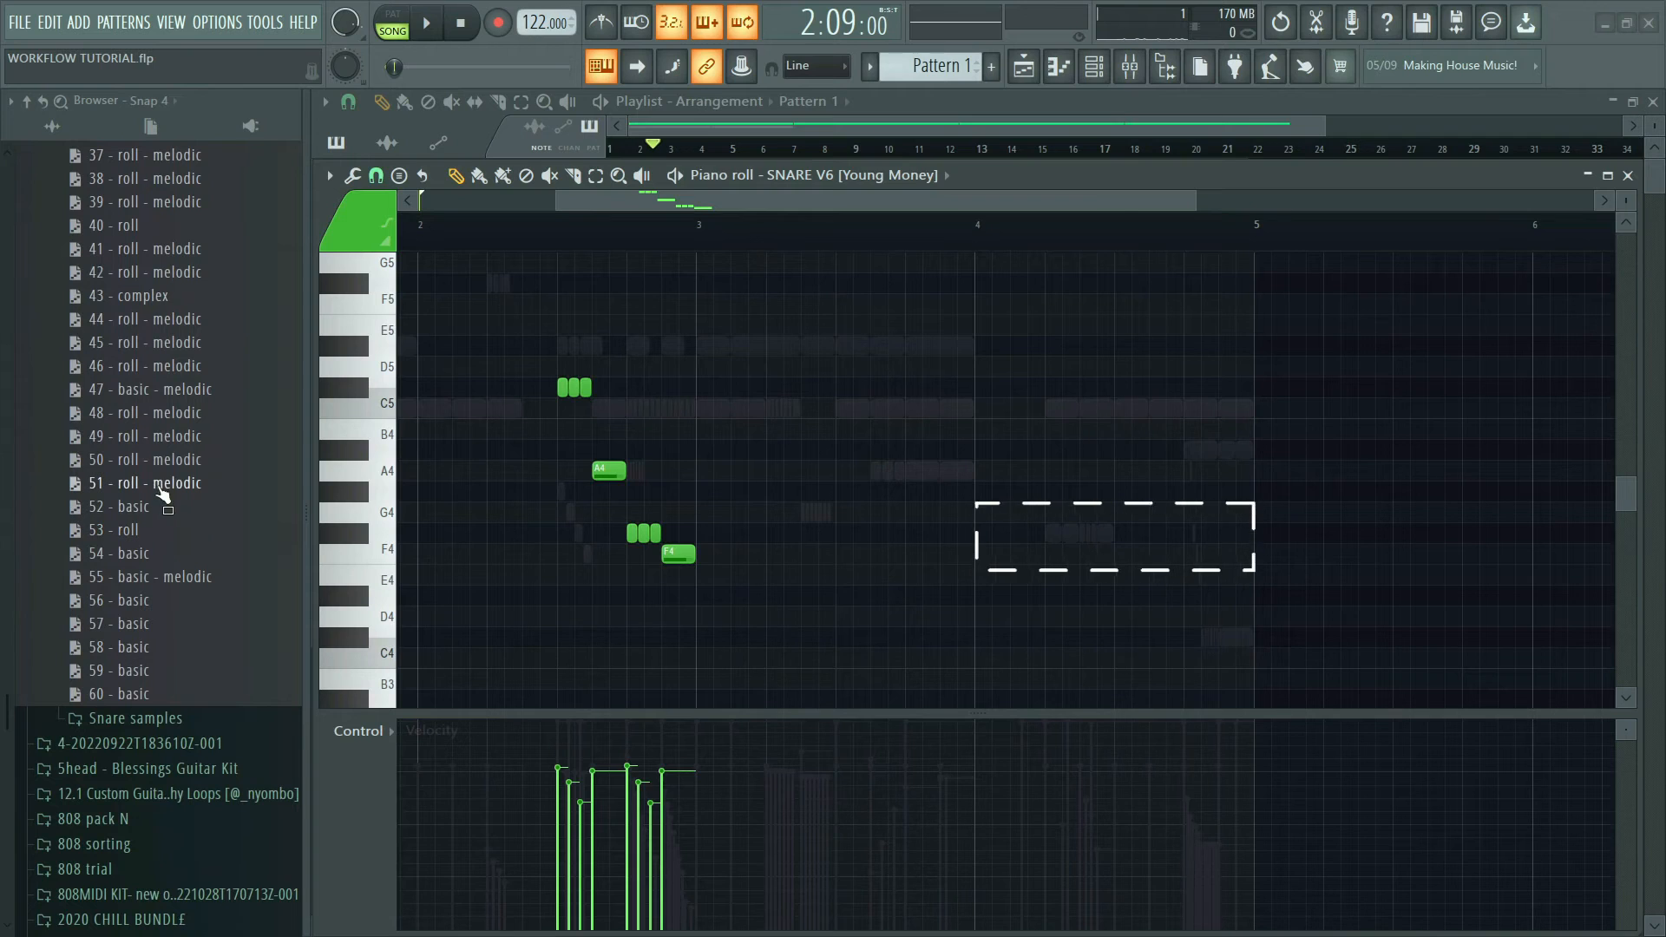
drag(161, 493, 762, 518)
click(990, 607)
scroll(996, 499, down, 2)
drag(905, 423, 704, 454)
key(space)
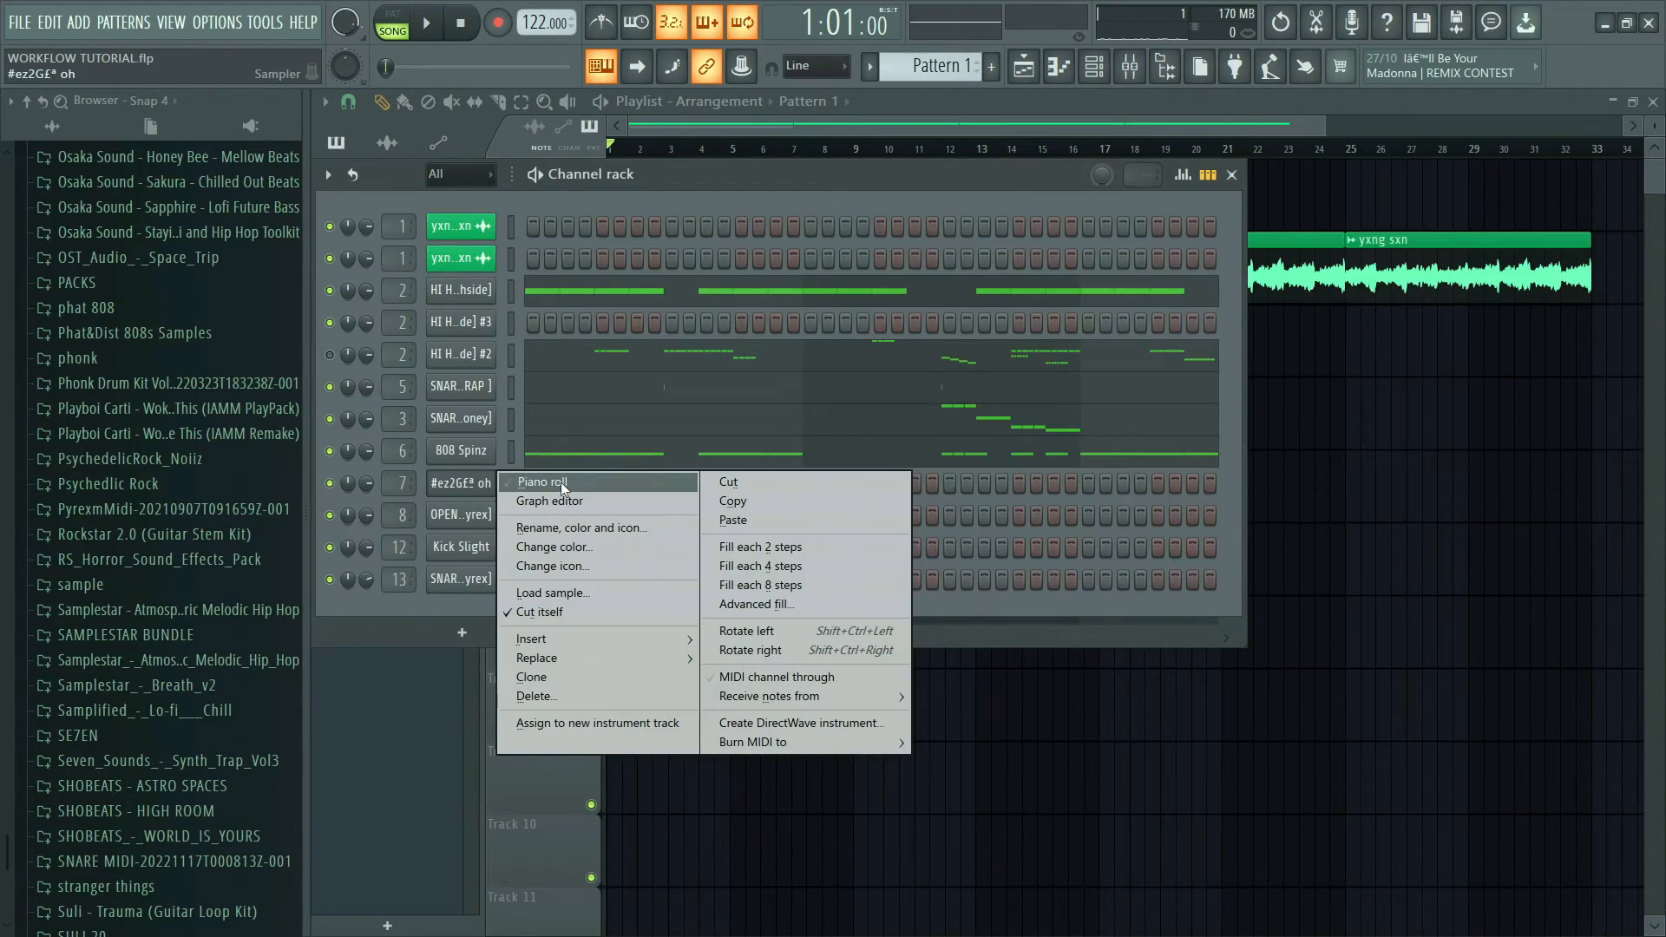
- Open the #ez2G£ª oh channel's piano roll and its sampler to check the vocal sample
click(559, 484)
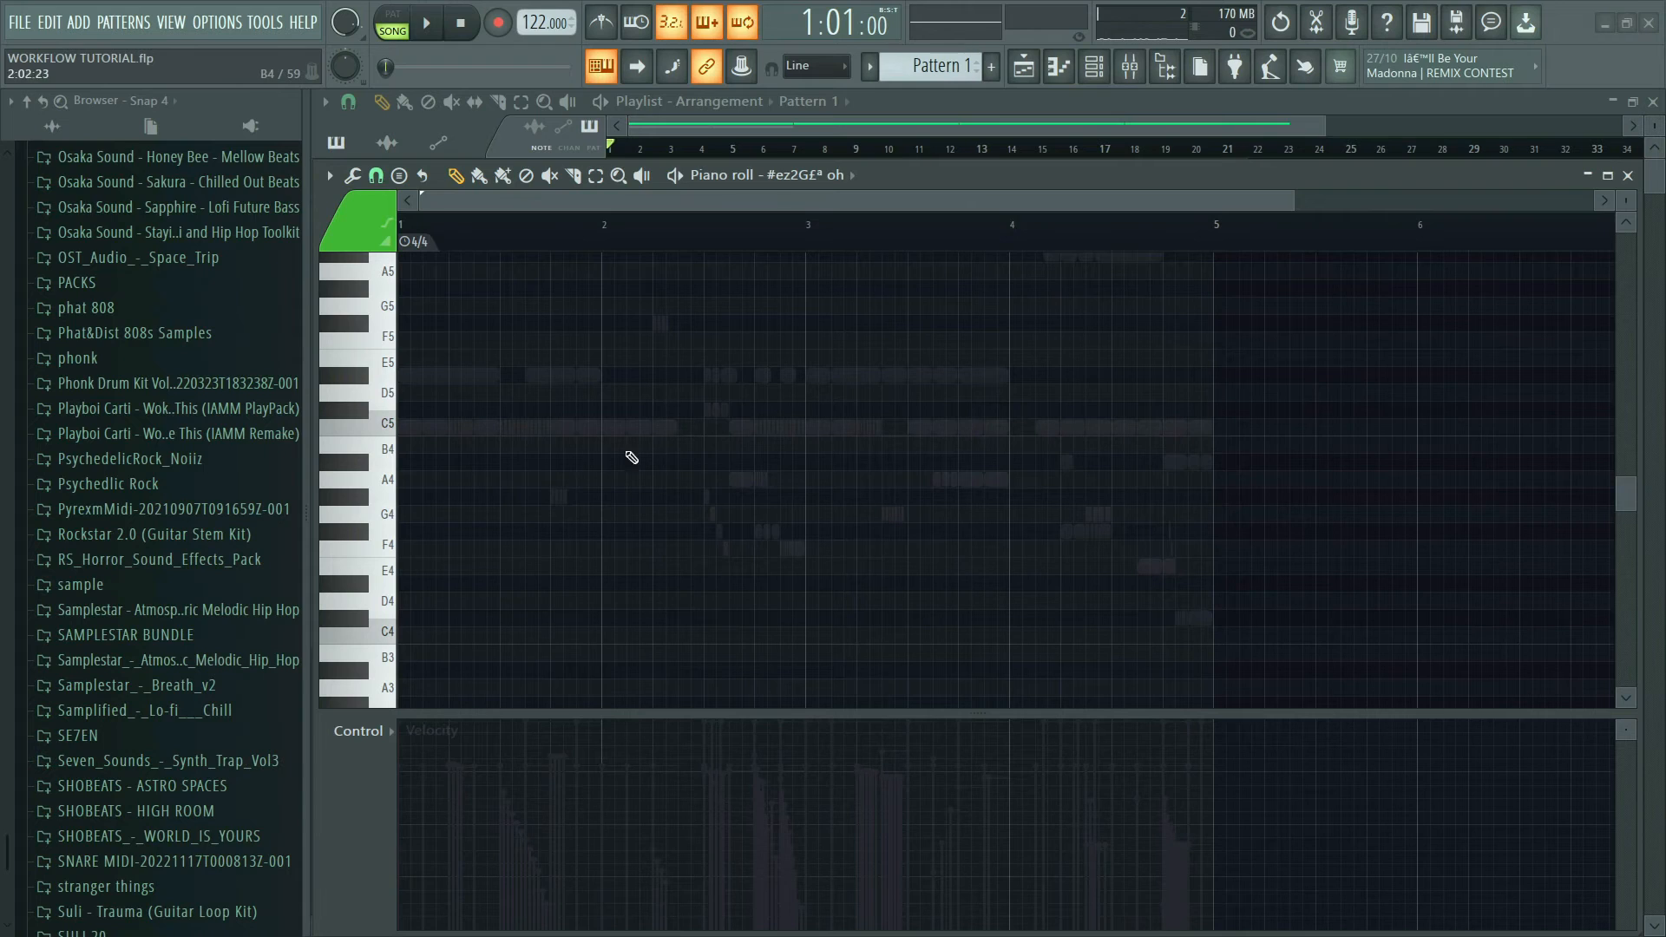
scroll(146, 434, up, 20)
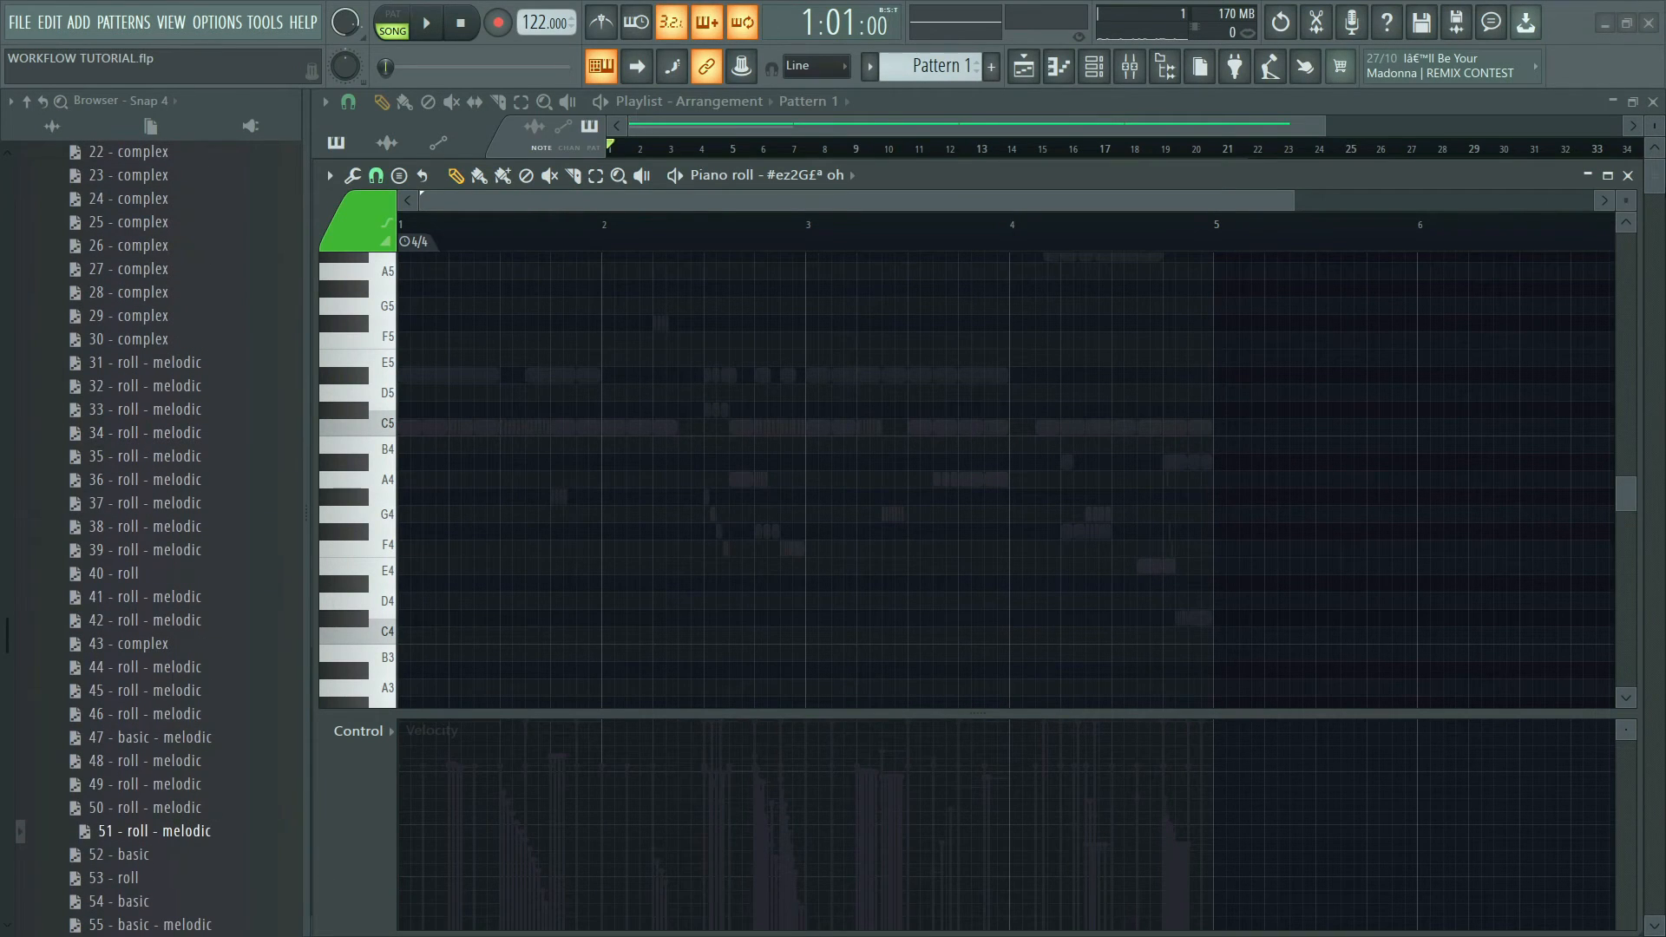
click(1628, 177)
click(477, 483)
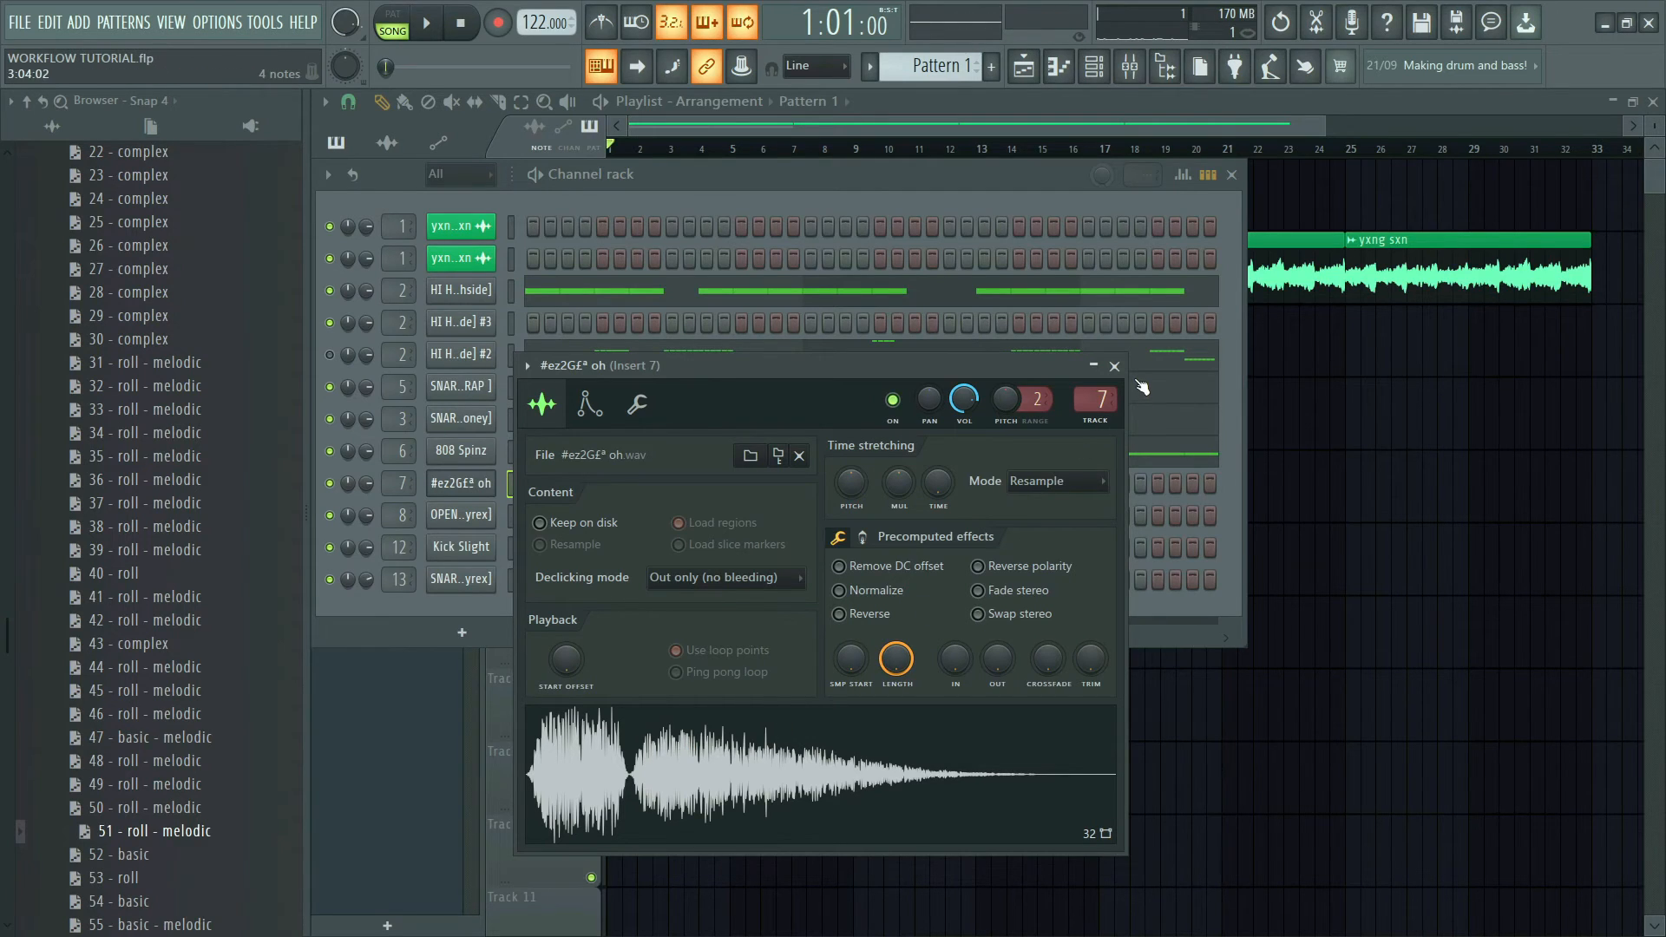
click(1114, 365)
- Place #ez2G£ª oh notes on C5 at the start and end of bar 1 and the start of bar 3 during playback
right_click(486, 483)
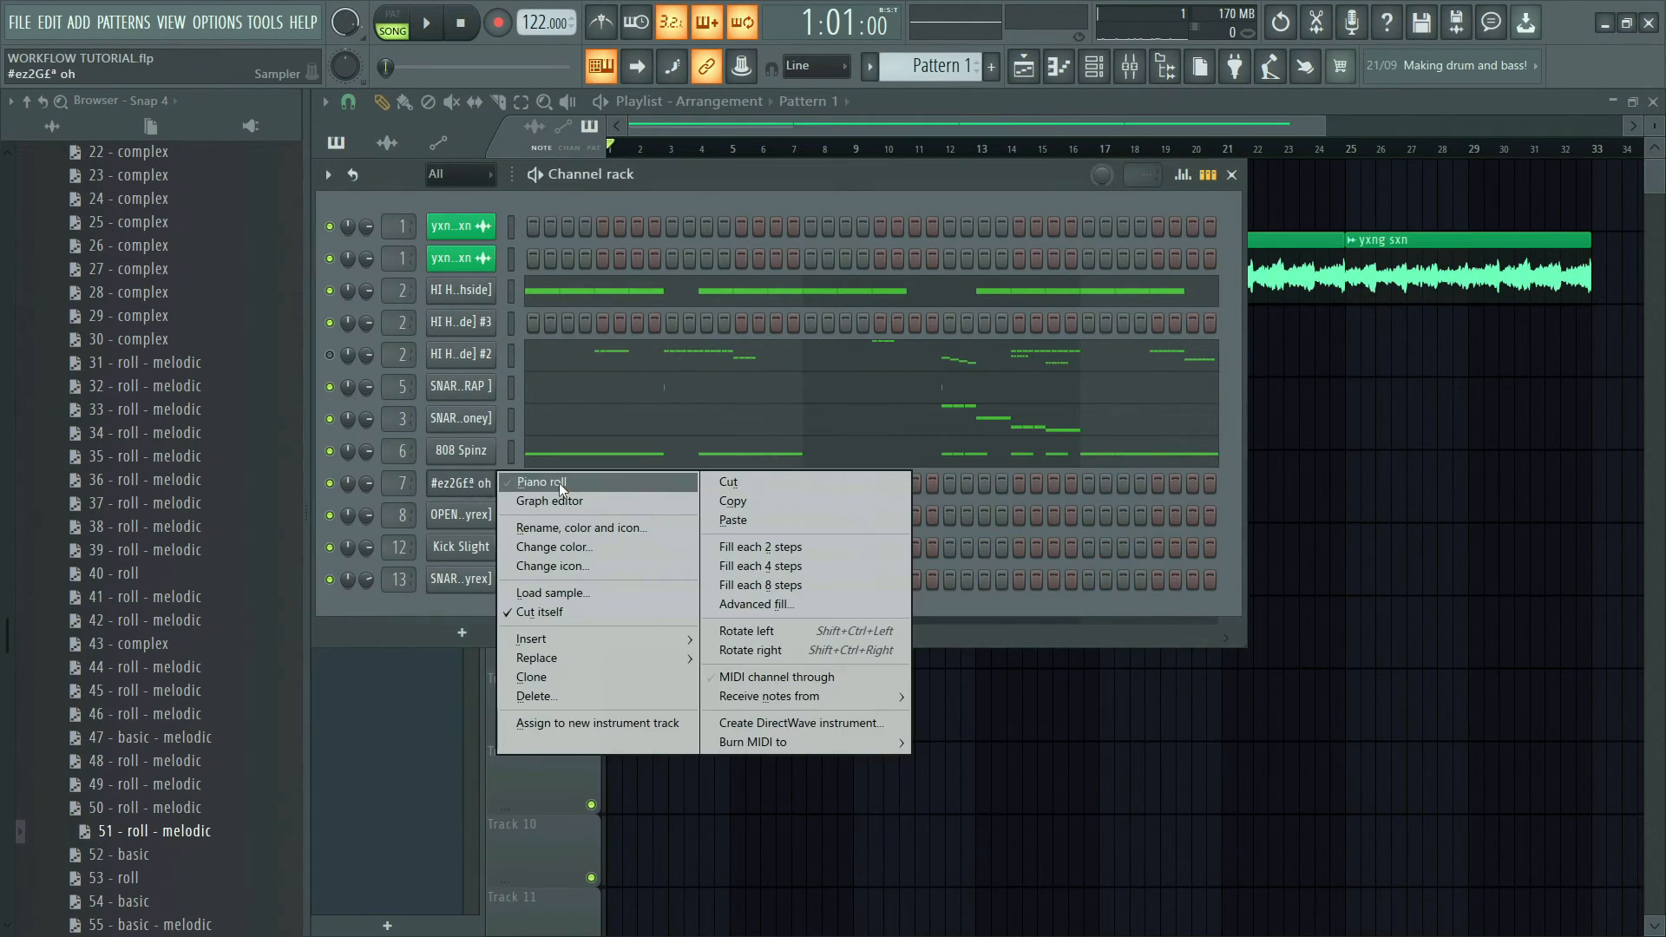
click(559, 482)
click(408, 427)
key(space)
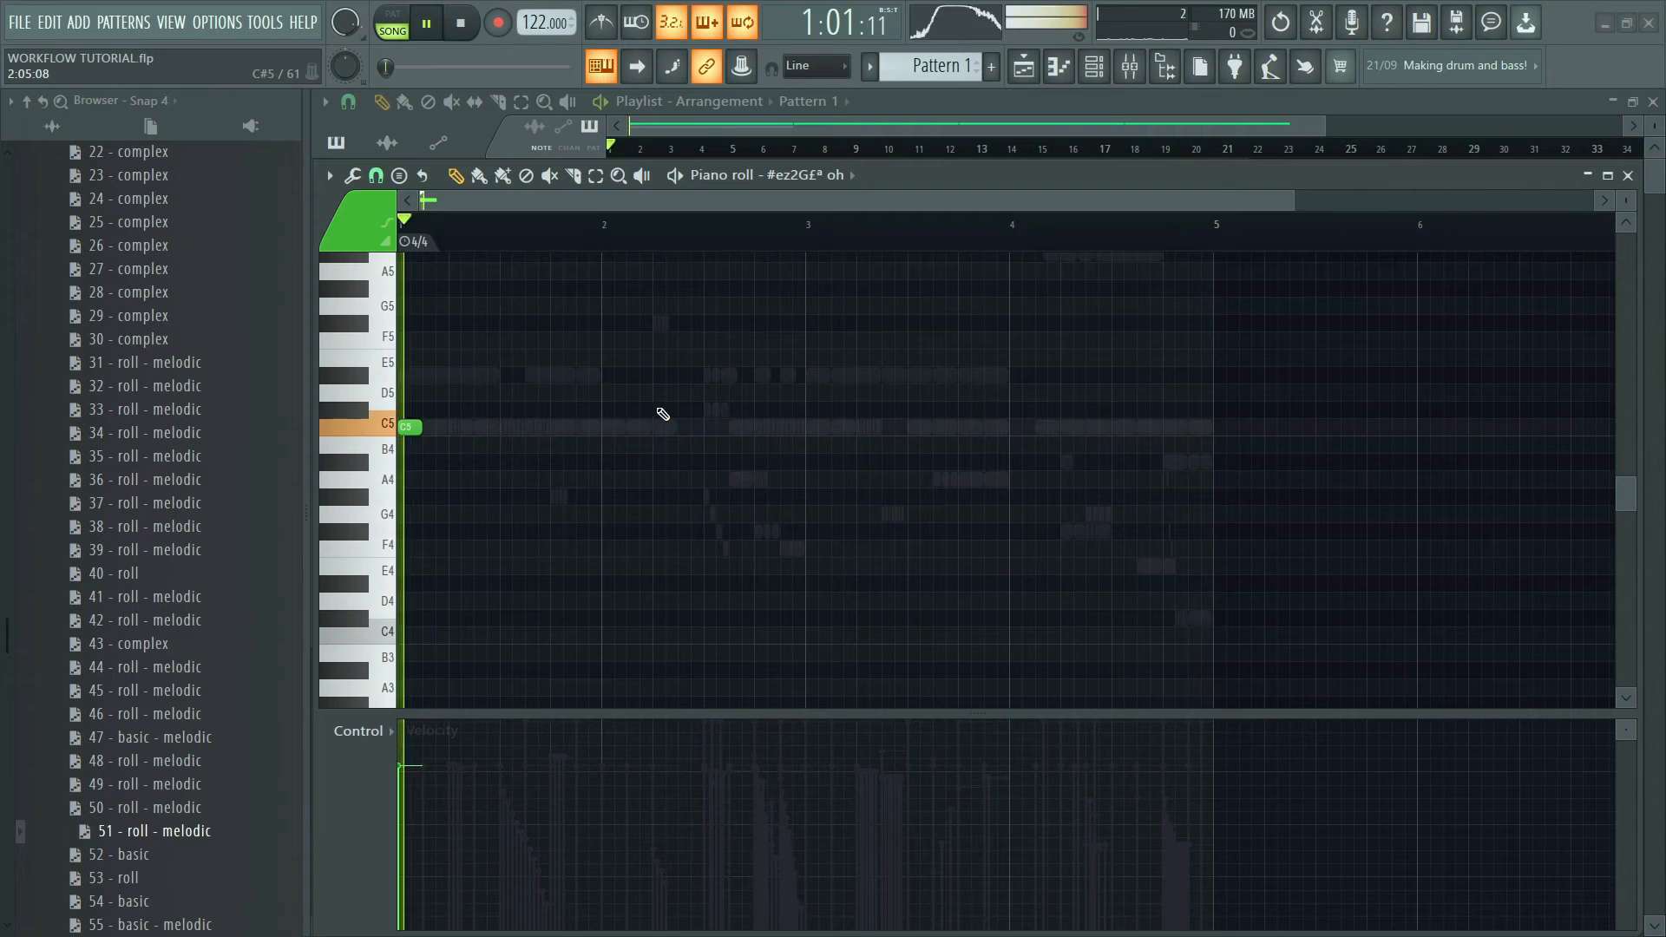
click(582, 430)
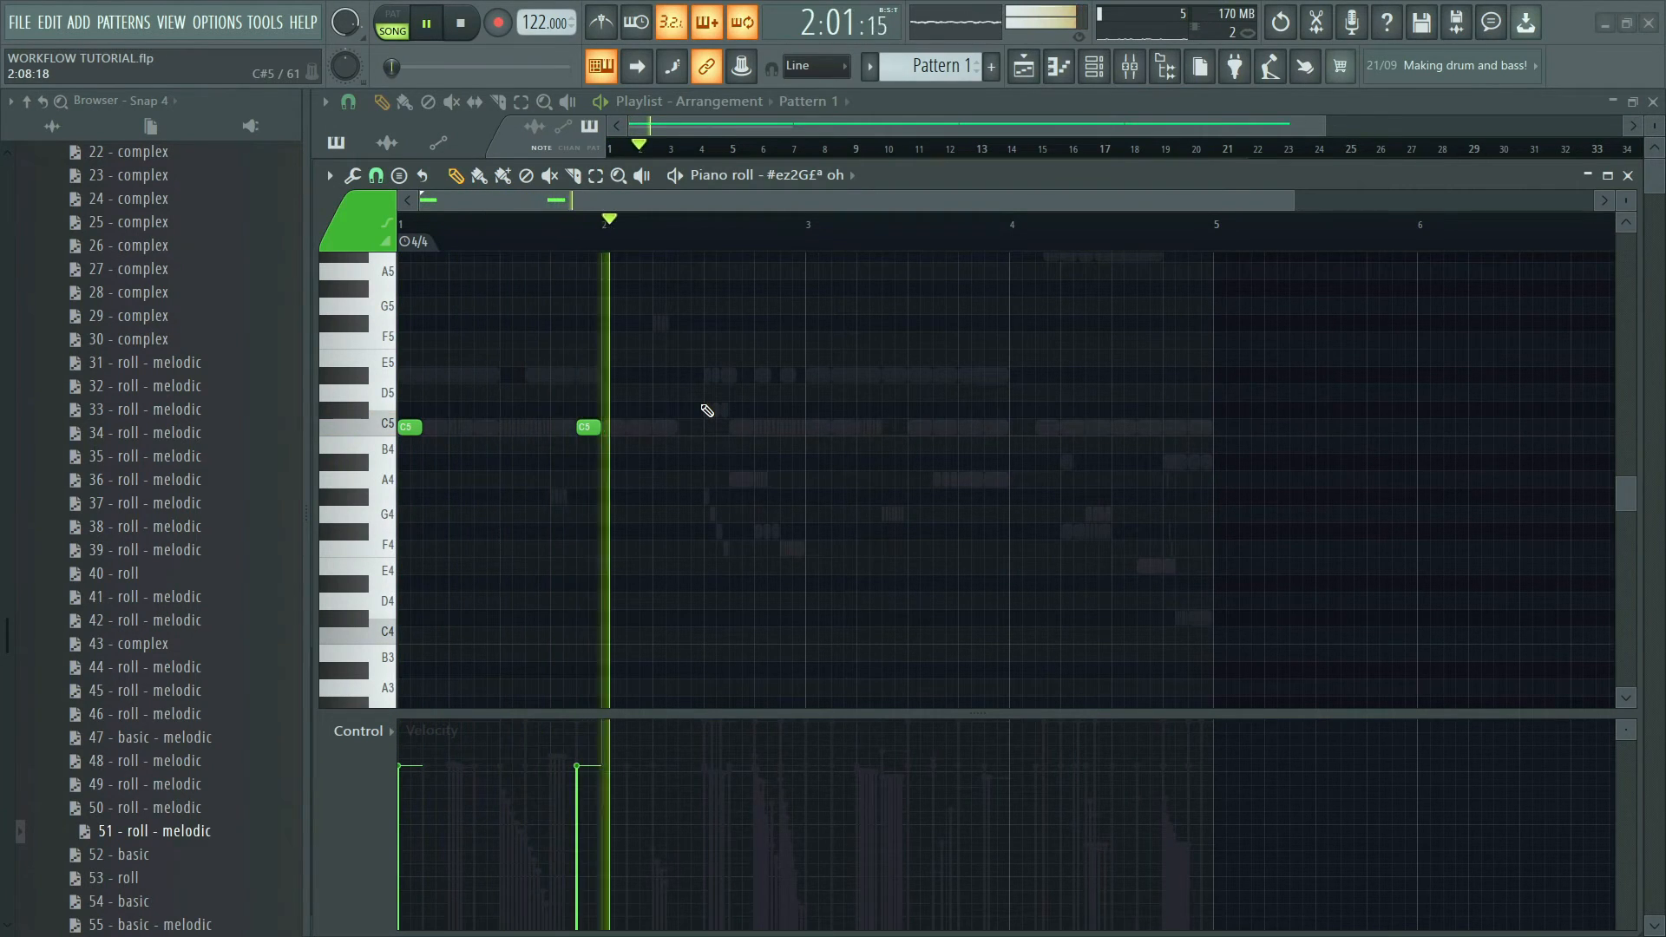
click(815, 428)
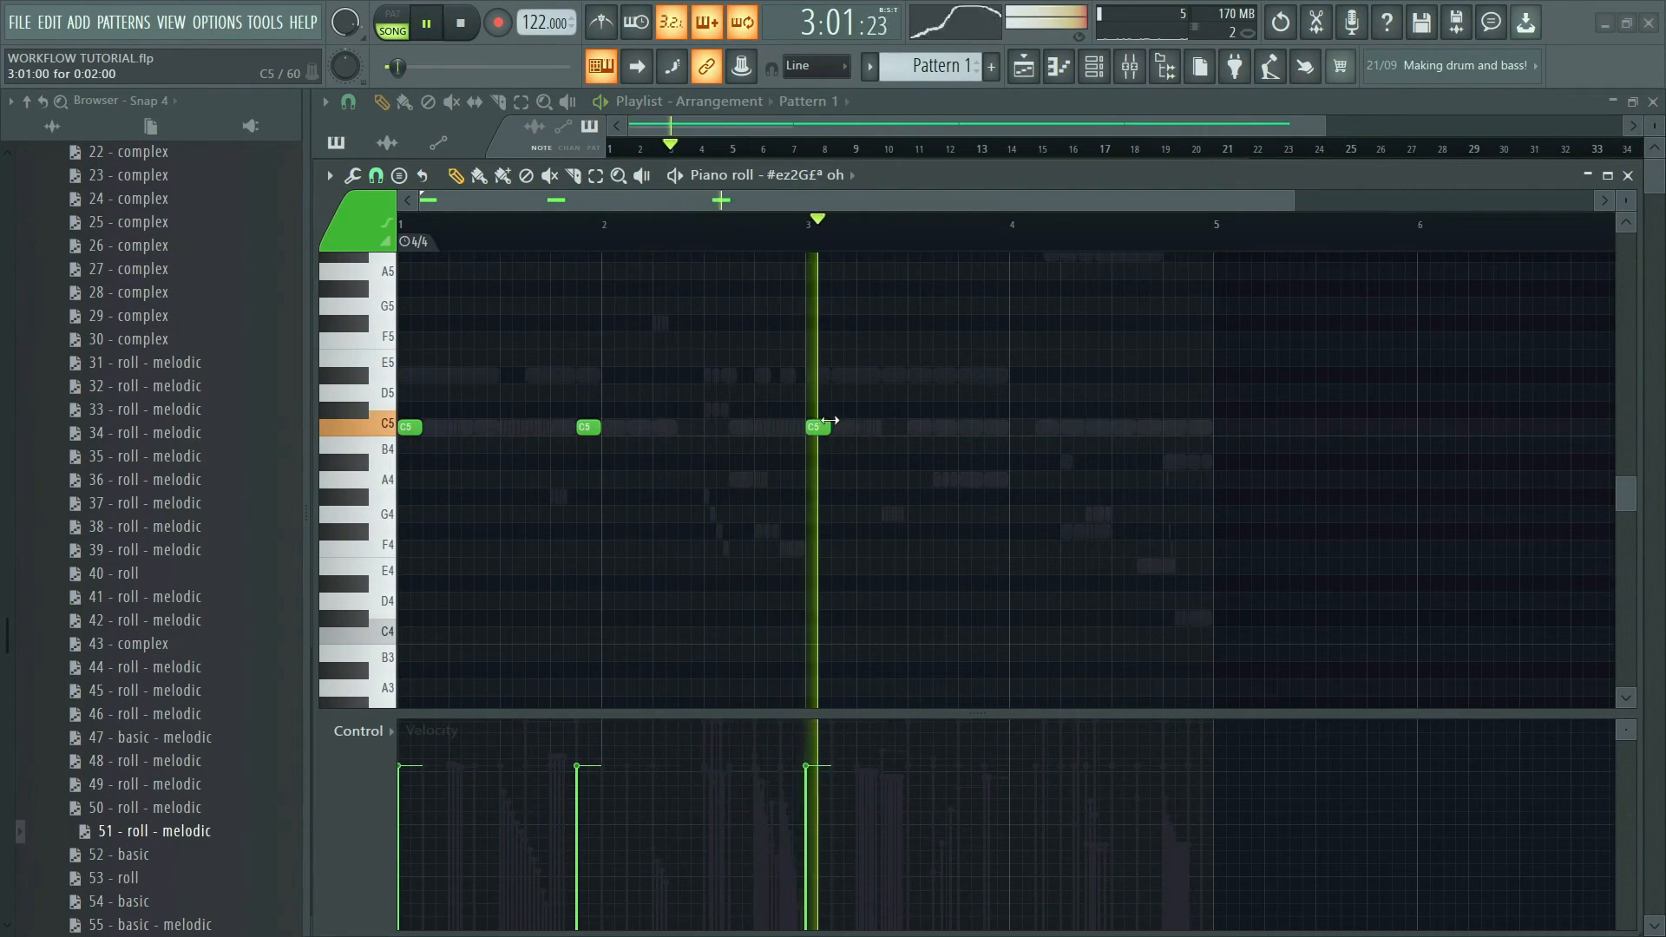
key(space)
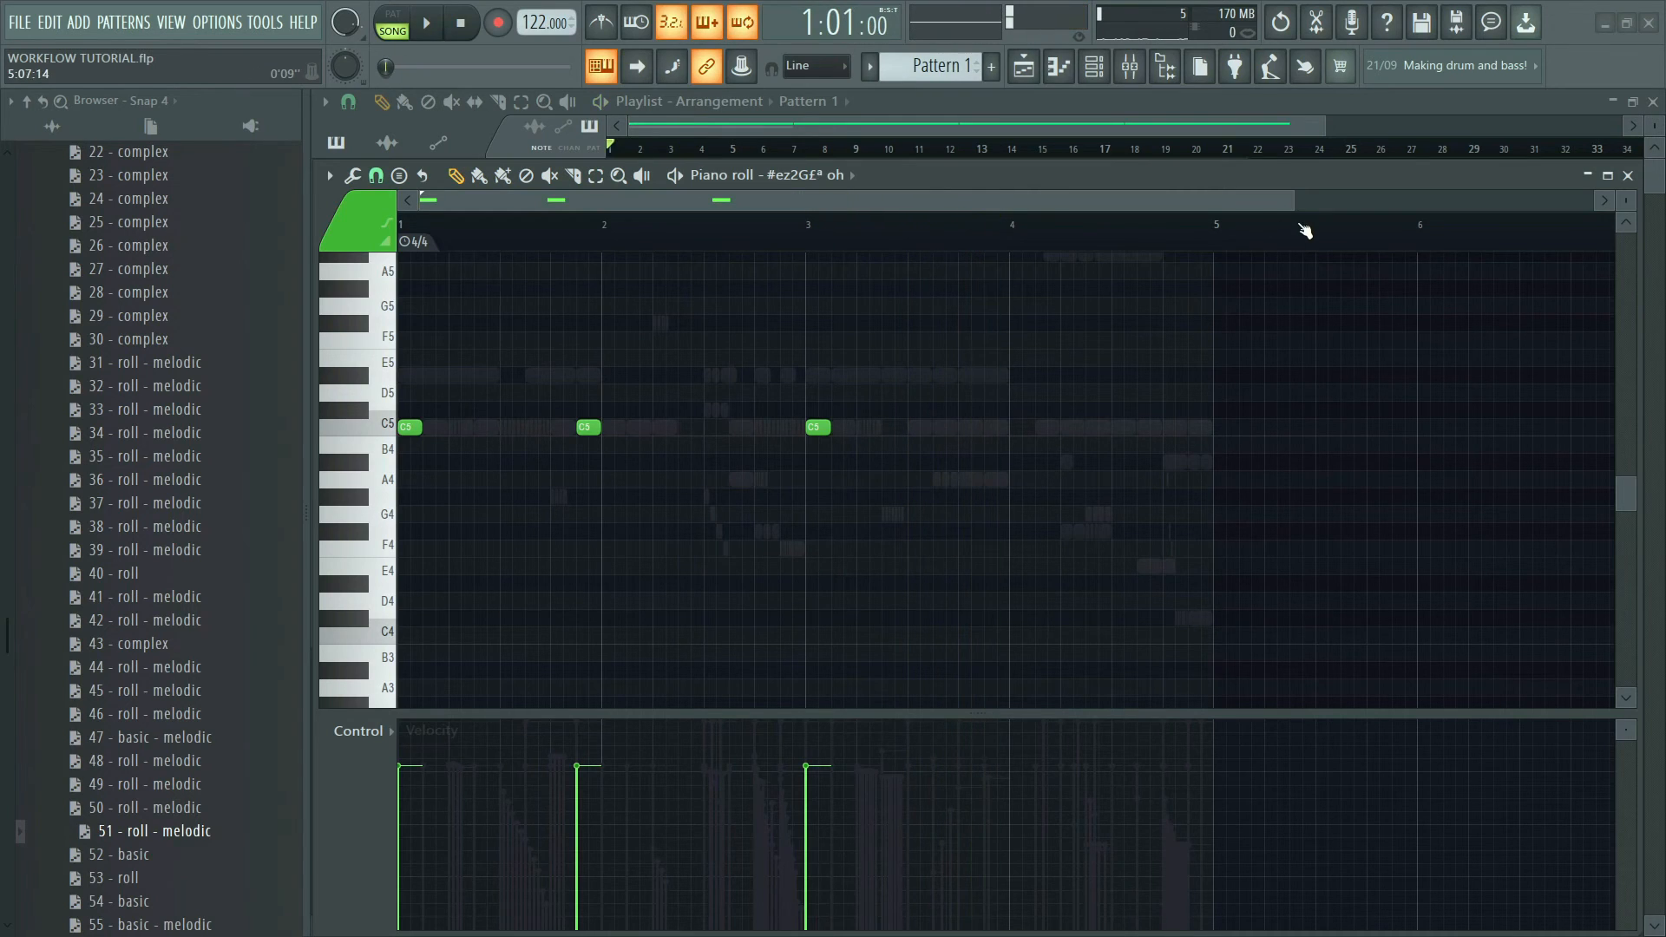
click(1627, 176)
- Place OPEN HAT V4 [Pyrex] notes on C5 at beat 2 of bar 1, beat 4 of bar 2 and the starts of bars 3 and 4
click(483, 518)
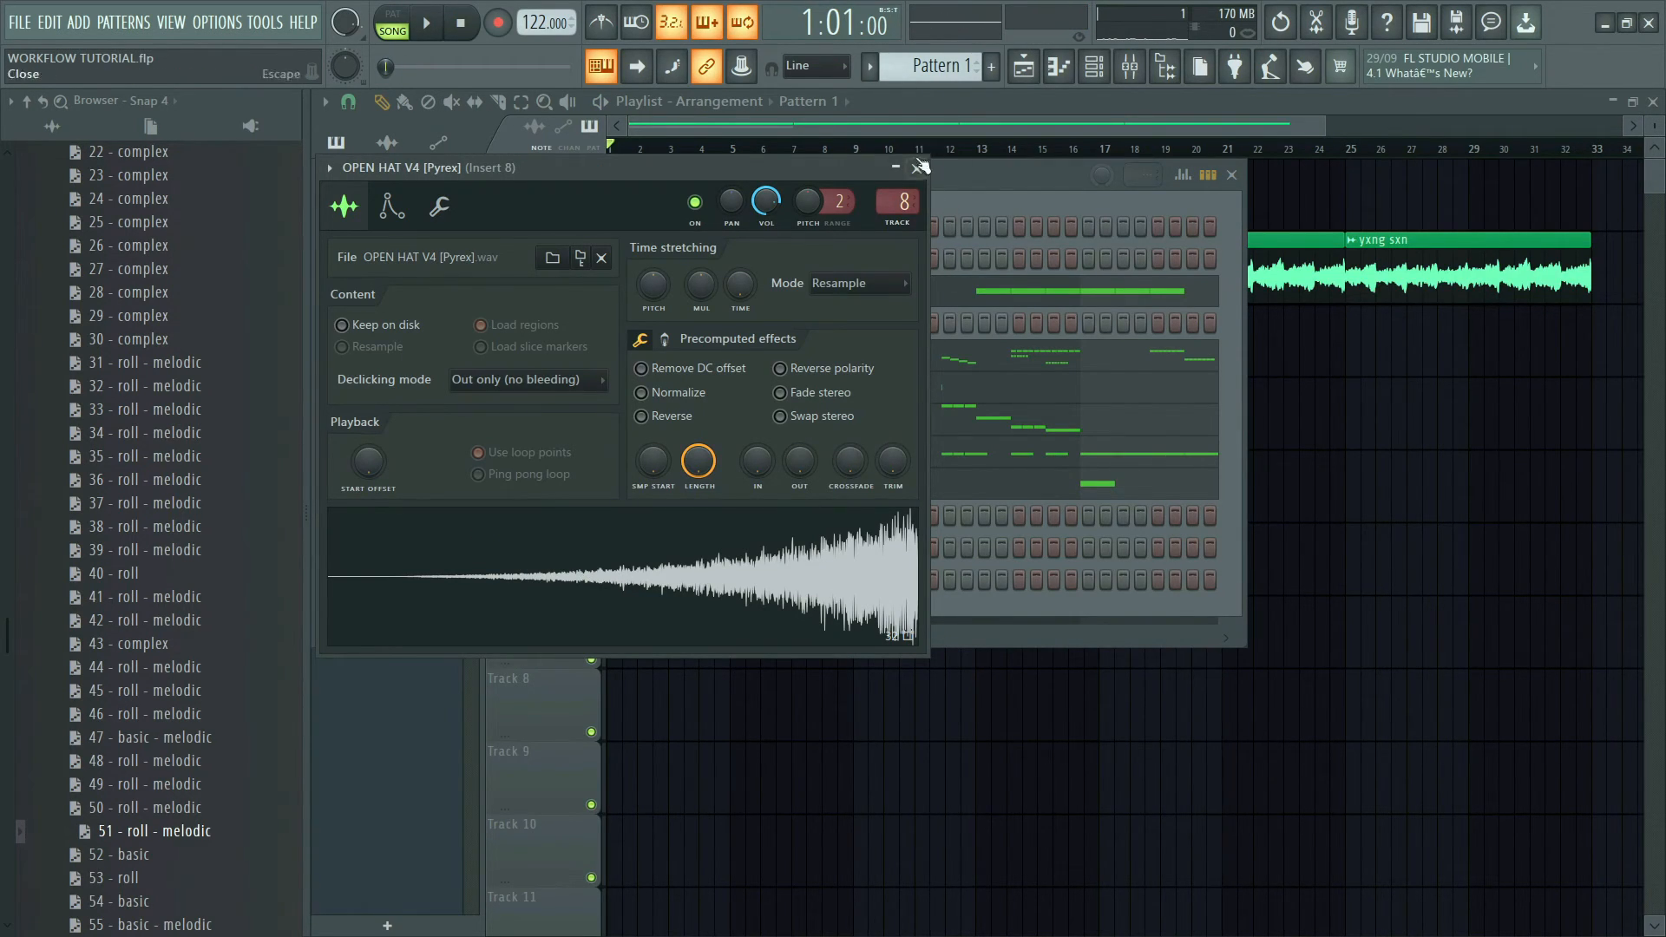
key(space)
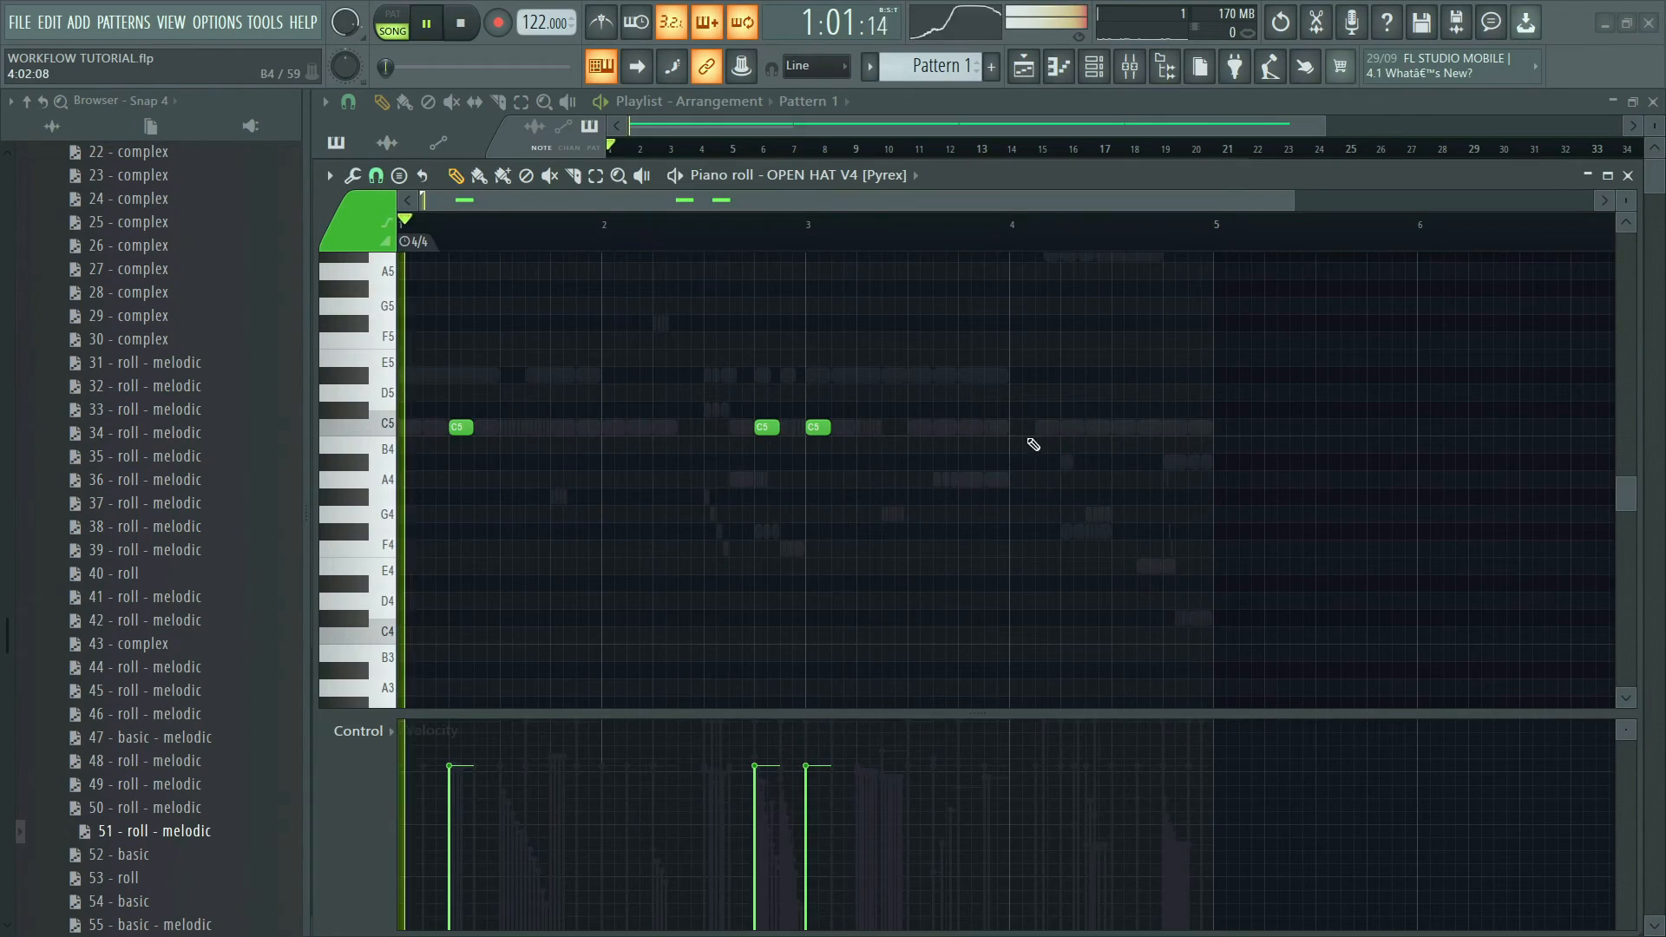
click(1016, 428)
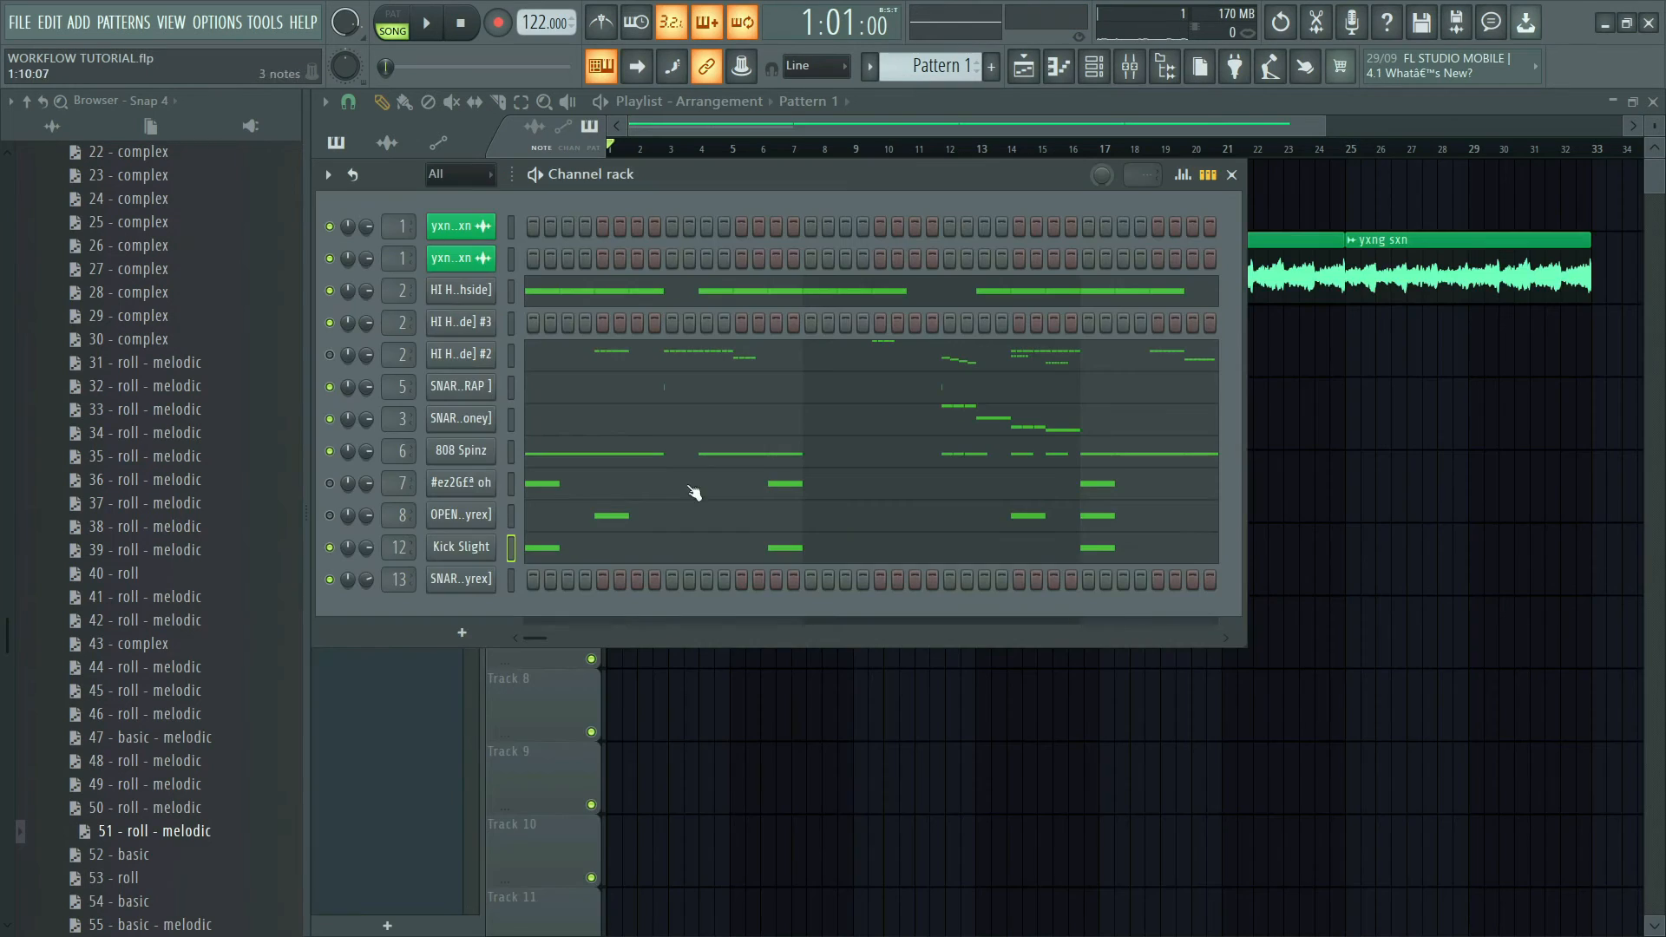
- Check the SNARE V2 [Pyrex] sample and place its C5 notes in the piano roll during playback, starting within beat 1 of bar 1
click(440, 581)
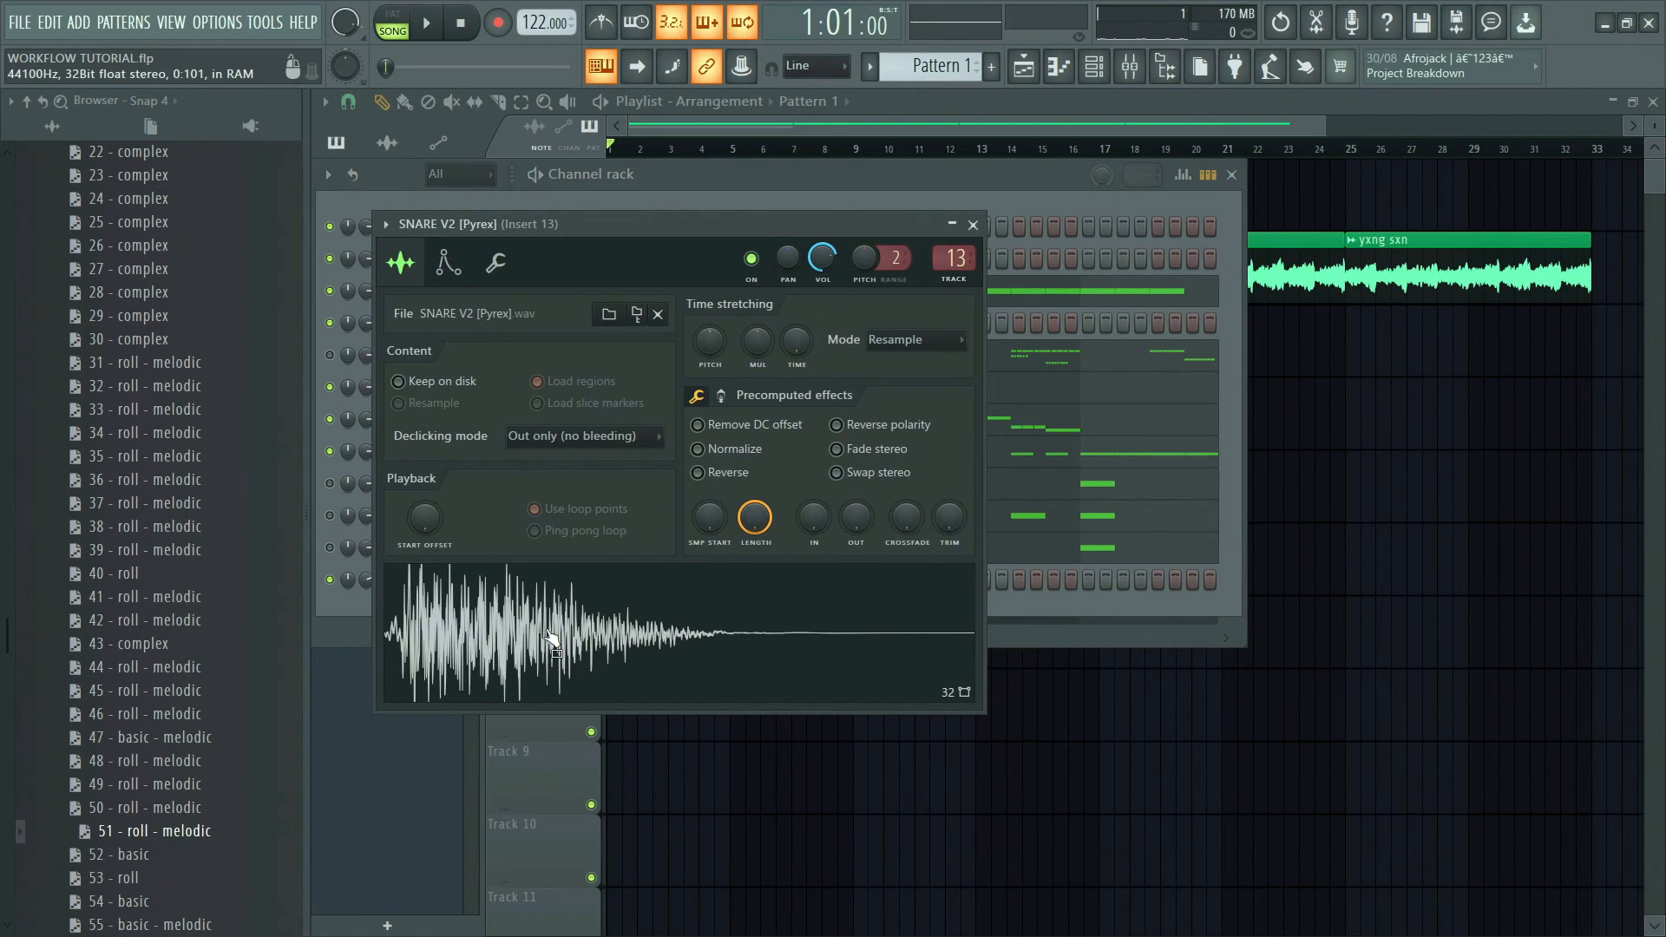
click(973, 224)
key(space)
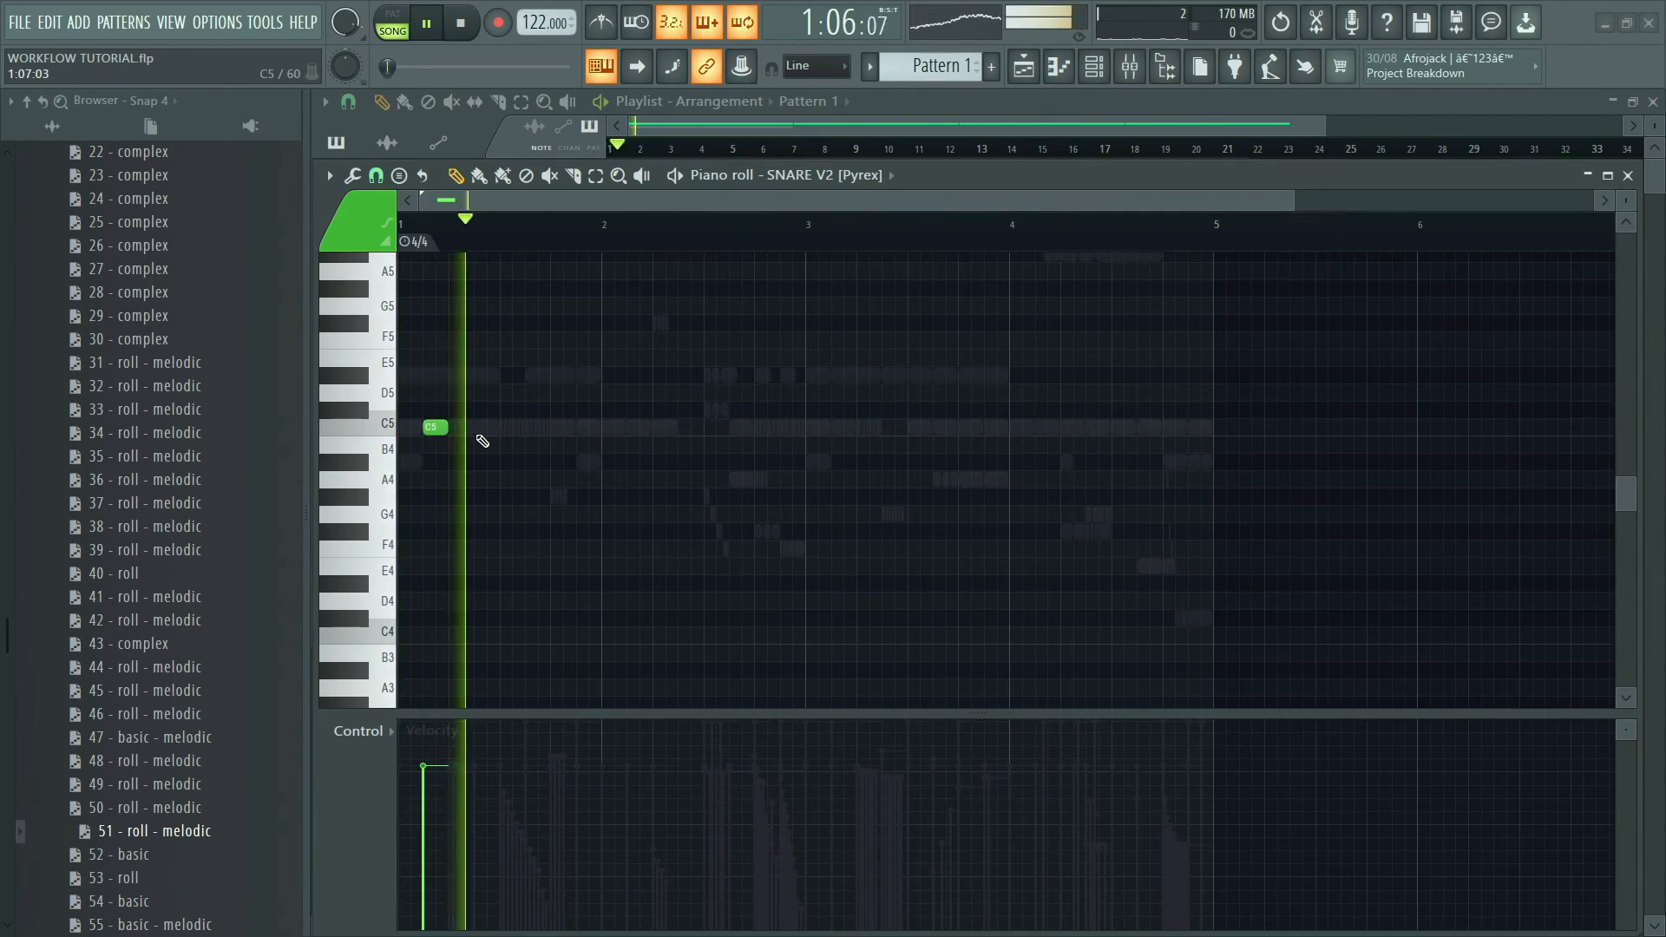
key(space)
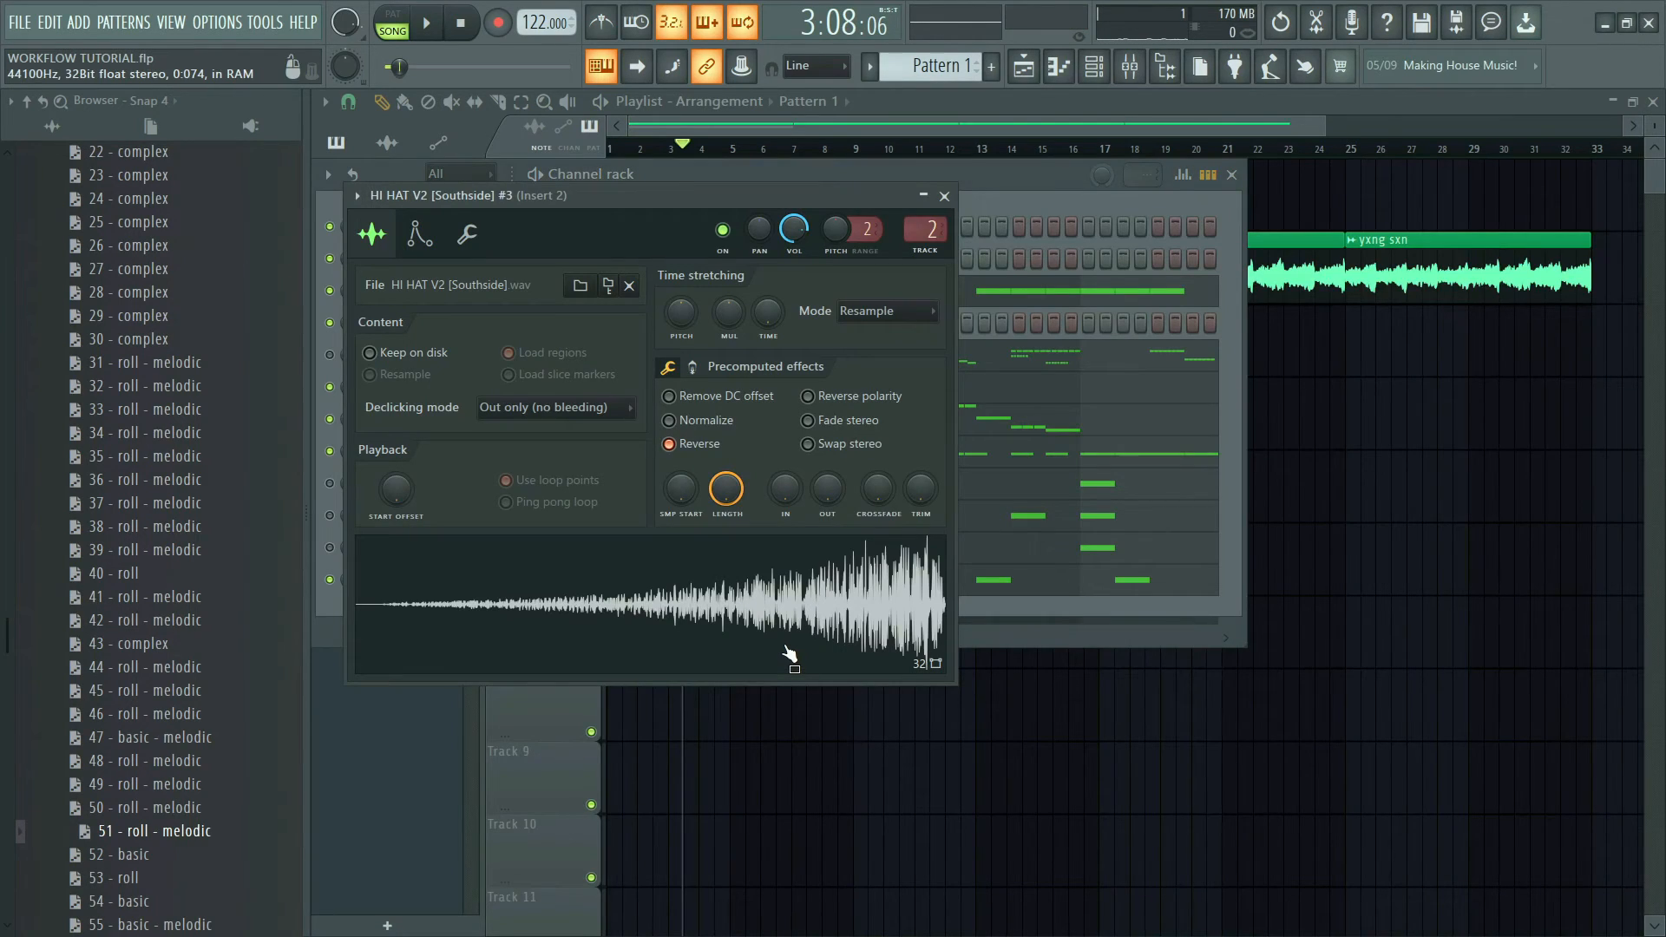
- Open the HI HAT V2 [Southside] #2 piano roll and listen through its notes with the pattern
key(space)
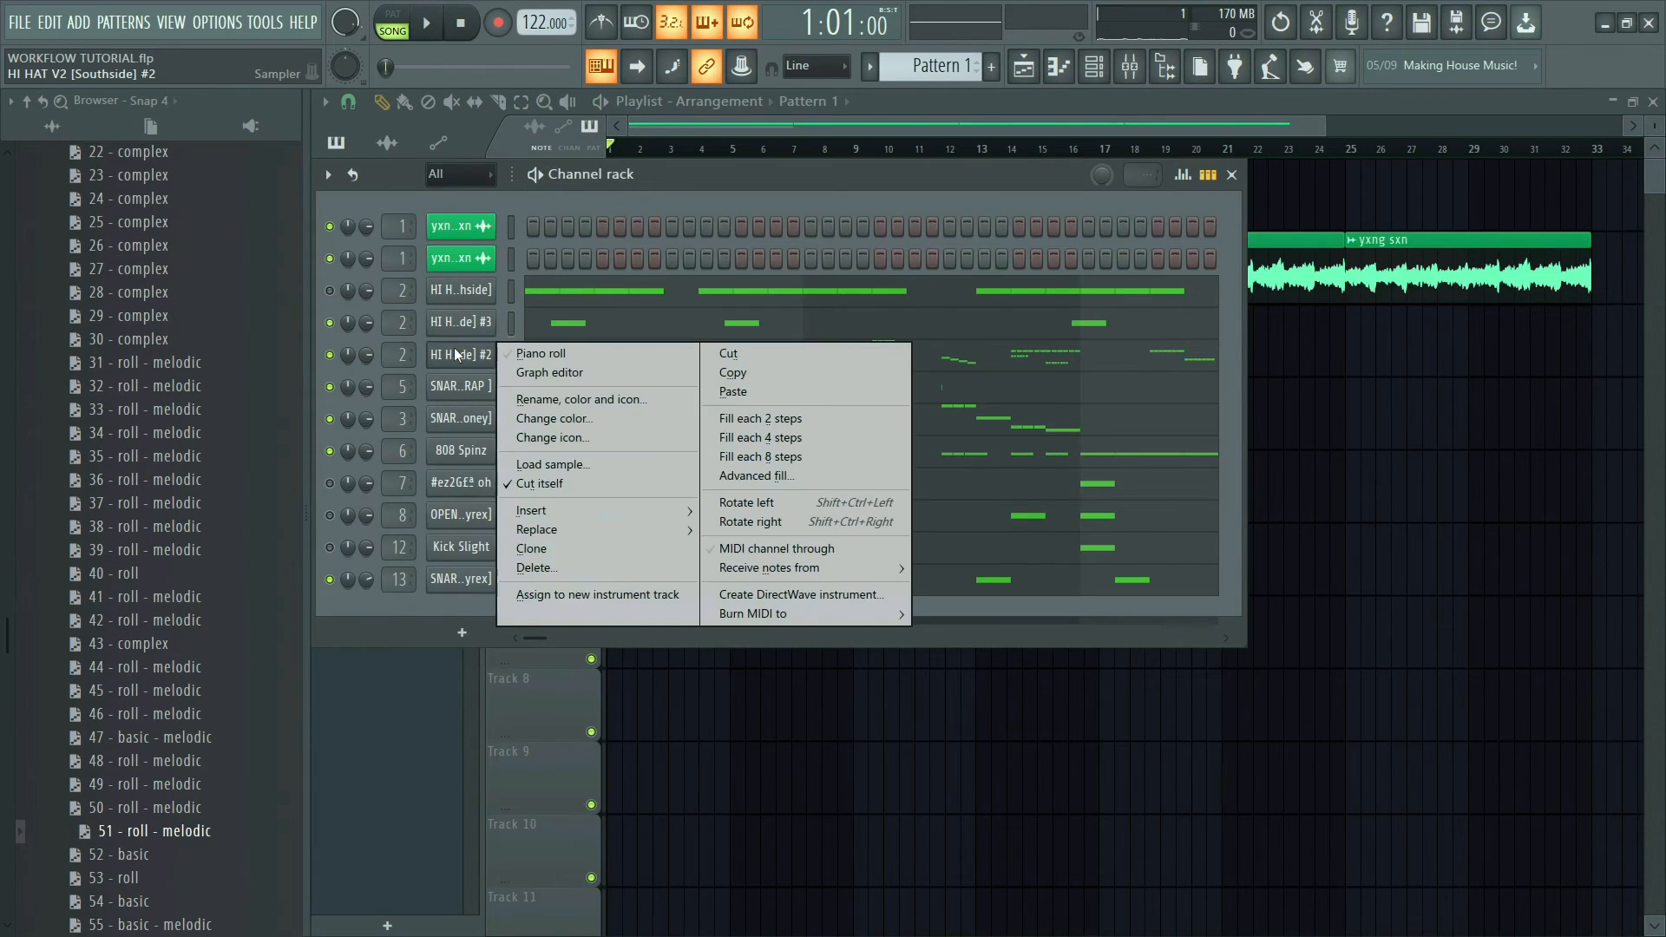
click(538, 354)
key(space)
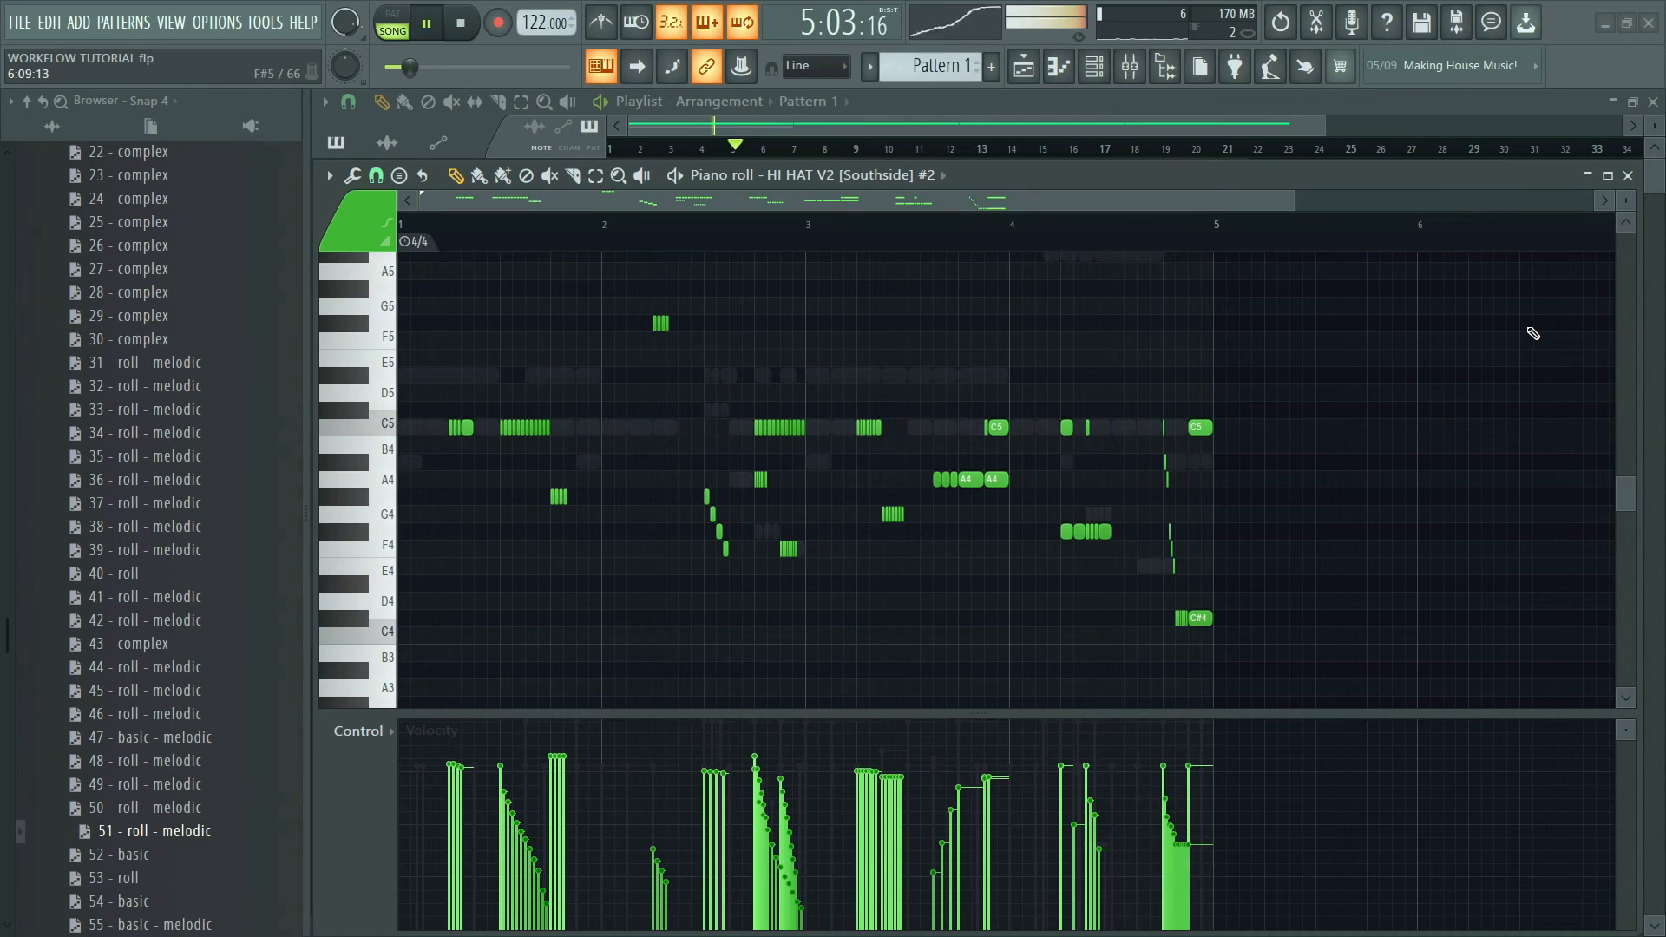
click(1636, 179)
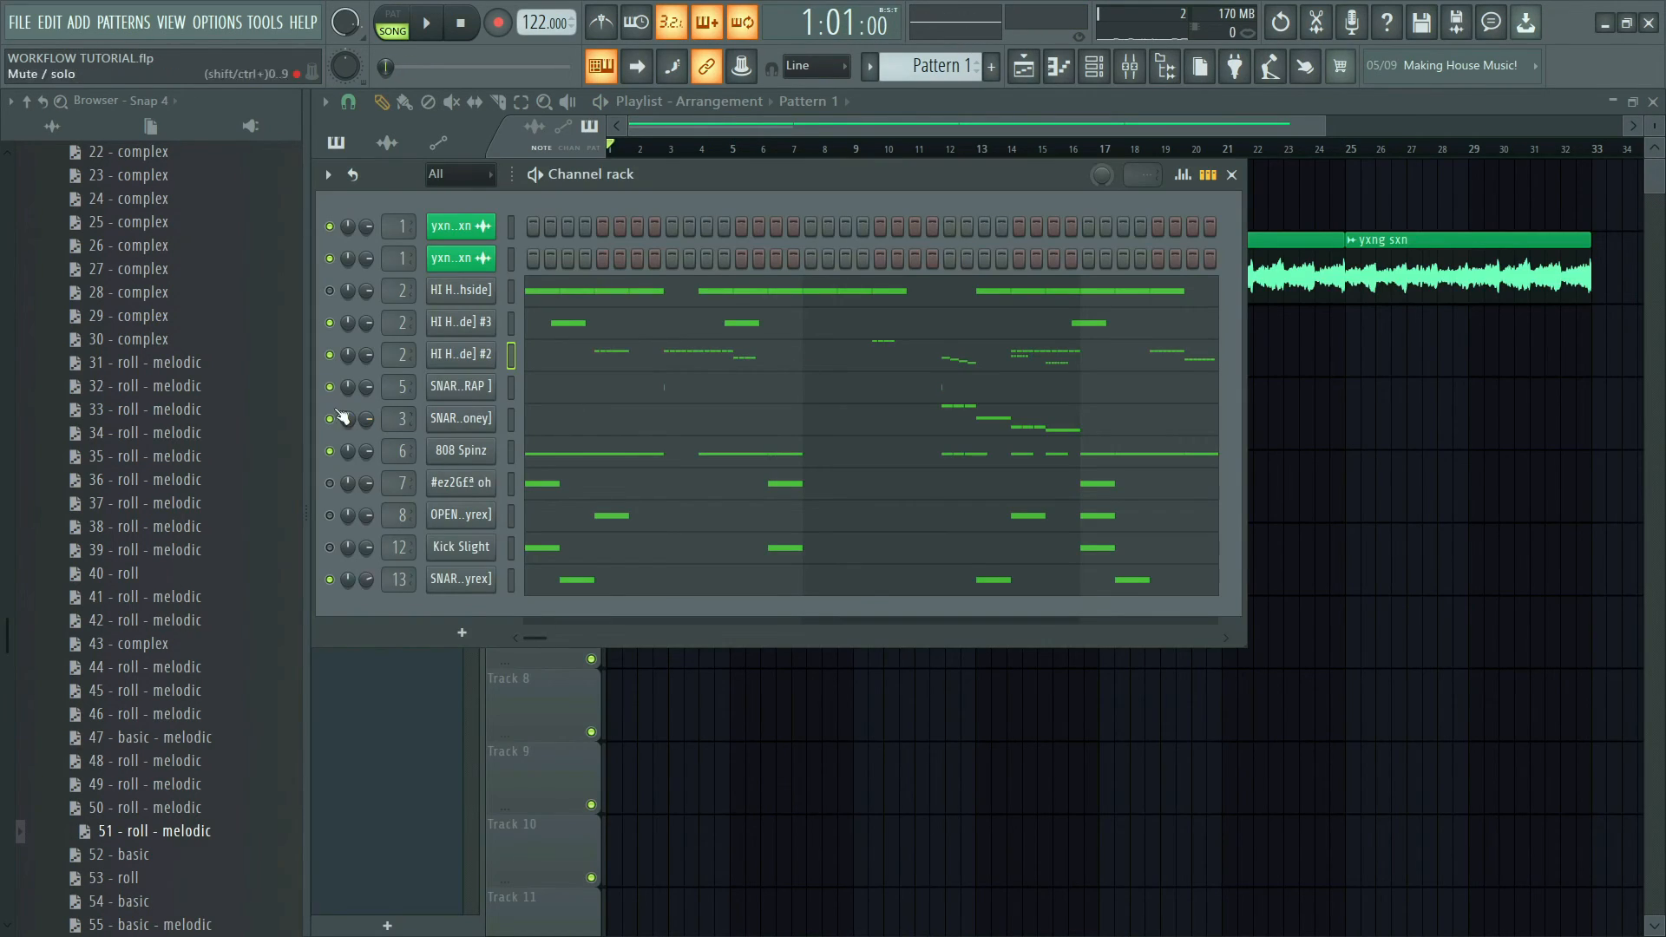